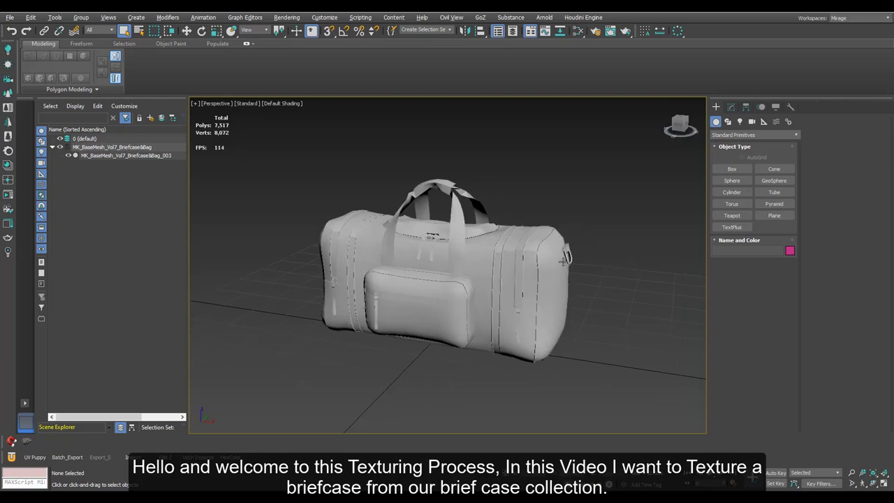
- Orbit the 3ds Max perspective view around the untextured bag base mesh
{"action": "mouse_move", "coordinate": [562, 261]}
{"action": "middle_mouse_down", "text": "alt"}
{"action": "mouse_move", "coordinate": [684, 297]}
{"action": "mouse_move", "coordinate": [544, 287]}
{"action": "mouse_move", "coordinate": [477, 305]}
{"action": "mouse_move", "coordinate": [525, 281]}
{"action": "middle_mouse_up", "text": "alt"}
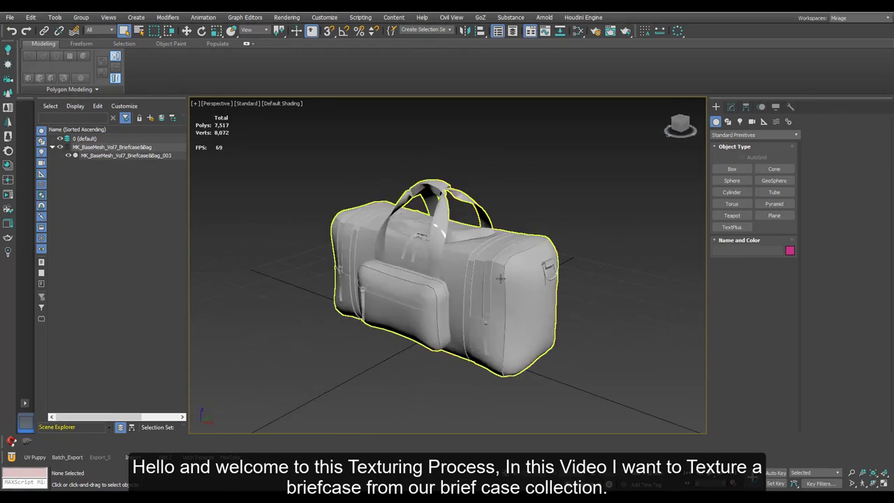
- Add a TurboSmooth modifier to the selected bag mesh
{"action": "left_click", "coordinate": [500, 278]}
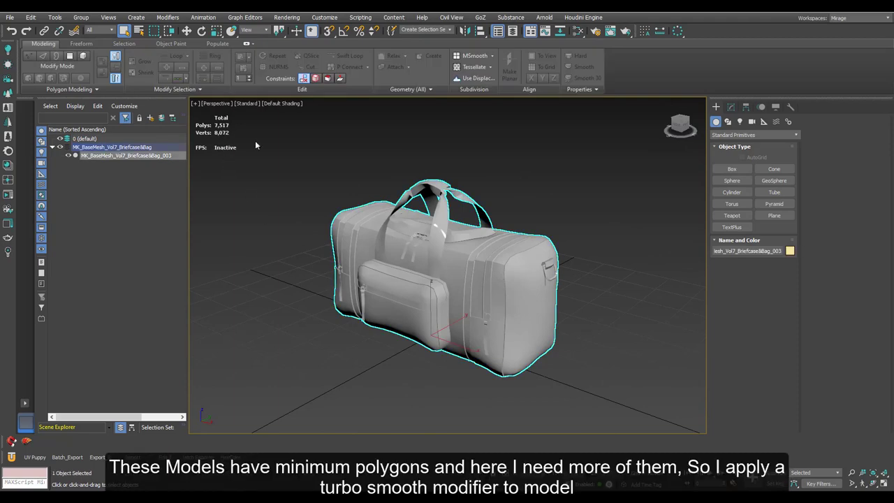
{"action": "left_click", "coordinate": [730, 107]}
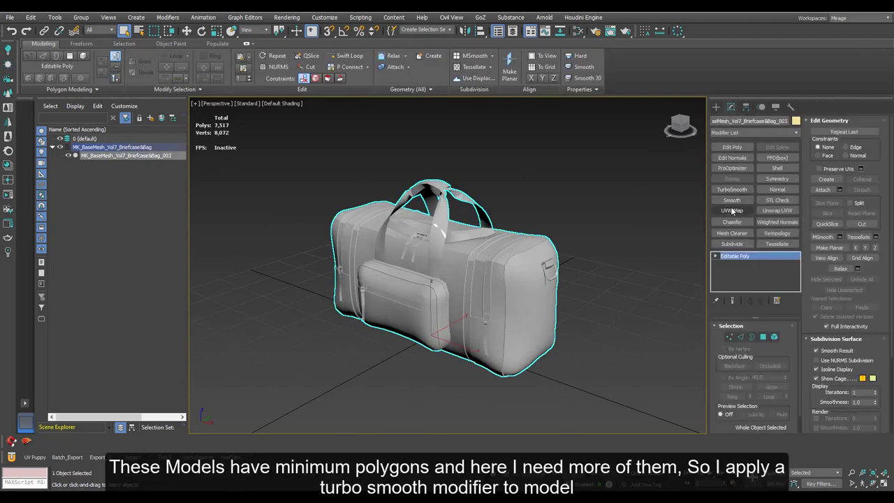
{"action": "left_click", "coordinate": [731, 189]}
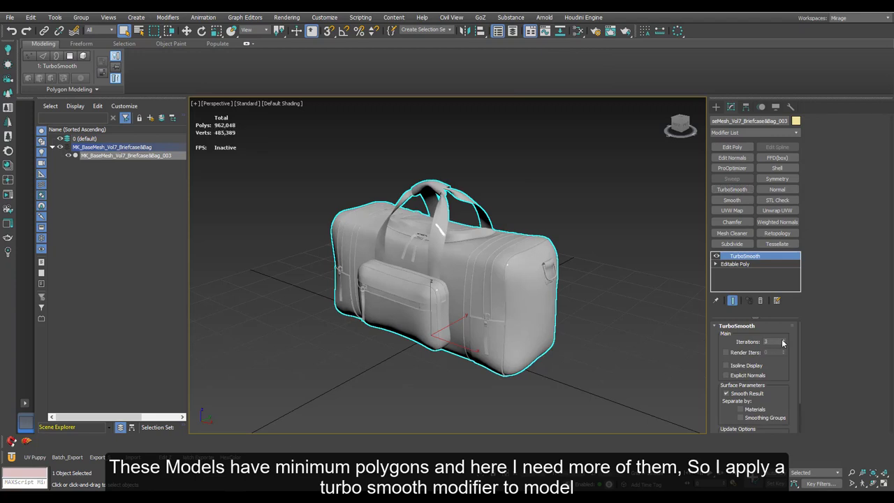
- Collapse the smoothed bag into an Editable Poly of about 120,256 polygons
{"action": "right_click", "coordinate": [495, 299]}
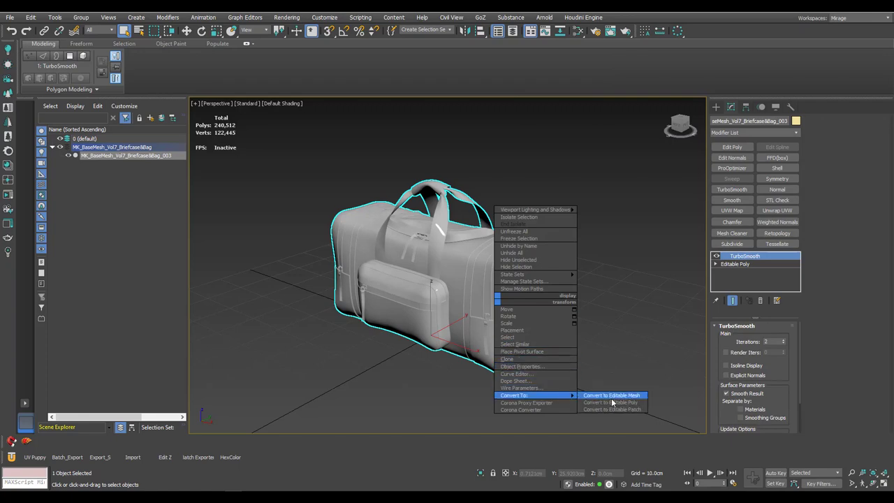
{"action": "left_click", "coordinate": [615, 403]}
{"action": "mouse_move", "coordinate": [549, 330]}
{"action": "middle_mouse_down", "text": "alt"}
{"action": "mouse_move", "coordinate": [594, 376]}
{"action": "mouse_move", "coordinate": [563, 328]}
{"action": "middle_mouse_up", "text": "alt"}
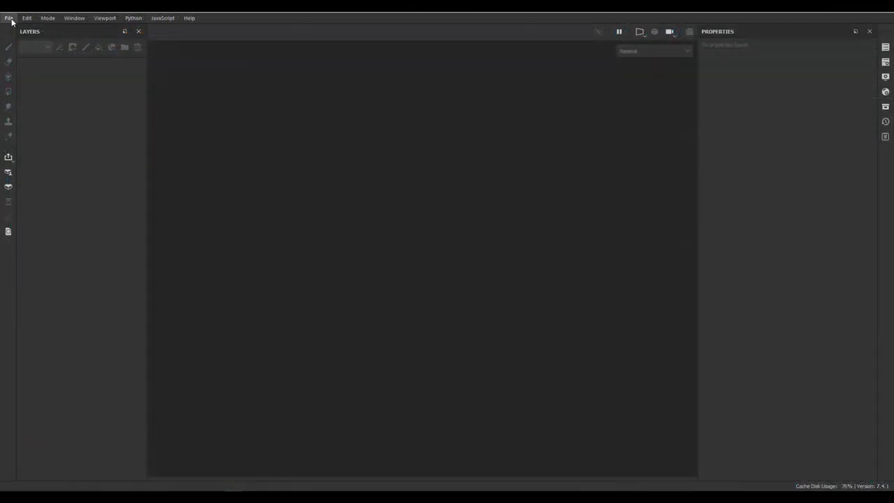
- Create a new Substance Painter project using Main02_Turbo.fbx as the mesh
{"action": "left_click", "coordinate": [9, 18]}
{"action": "left_click", "coordinate": [16, 29]}
{"action": "left_click", "coordinate": [541, 147]}
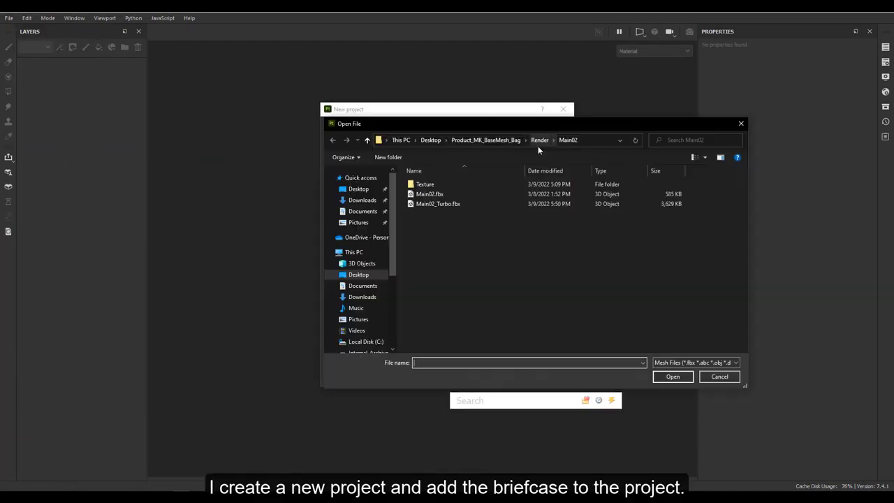
{"action": "double_click", "coordinate": [442, 204]}
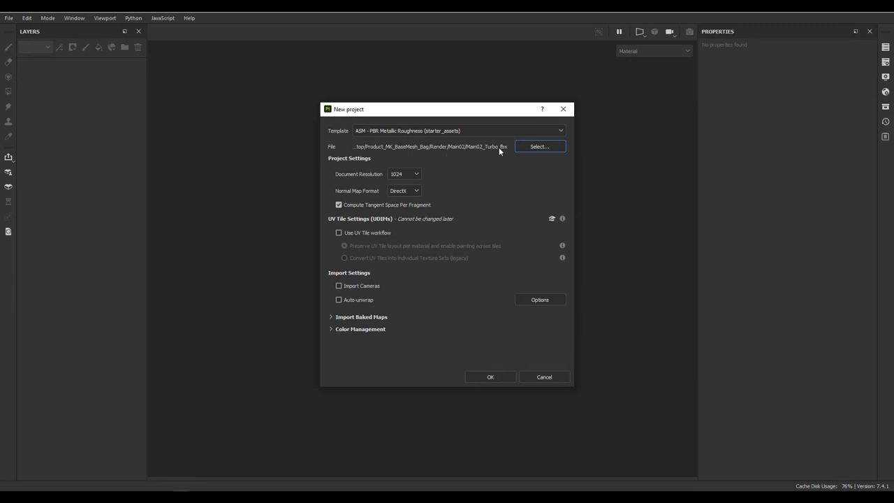
{"action": "left_click", "coordinate": [492, 375]}
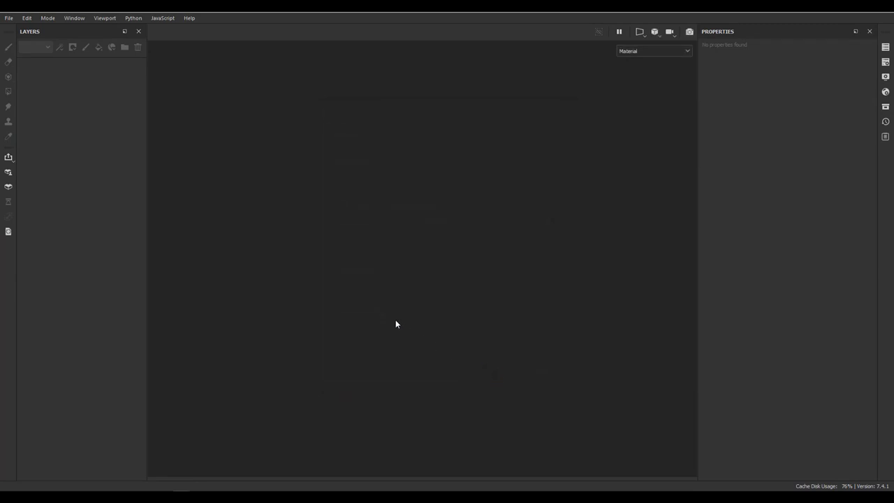
{"action": "mouse_move", "coordinate": [595, 307]}
{"action": "left_mouse_down", "text": "alt"}
{"action": "mouse_move", "coordinate": [519, 265]}
{"action": "mouse_move", "coordinate": [423, 249]}
{"action": "mouse_move", "coordinate": [465, 339]}
{"action": "left_mouse_up", "text": "alt"}
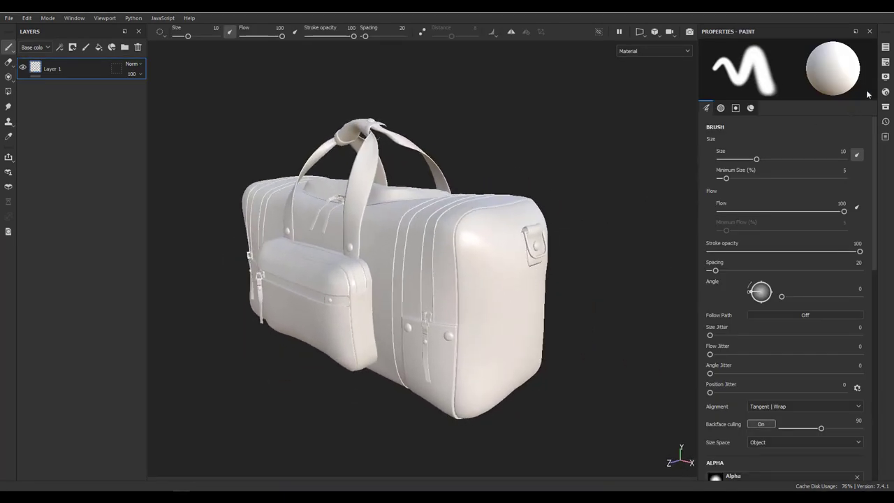
- Set the viewport camera focal length to 60 mm to flatten the perspective
{"action": "left_click", "coordinate": [885, 78]}
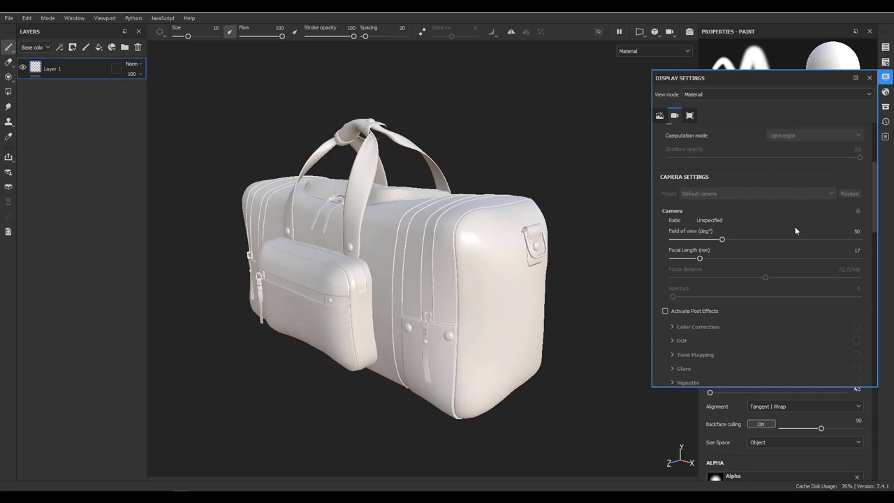
{"action": "type", "text": "60"}
{"action": "key", "text": "Return"}
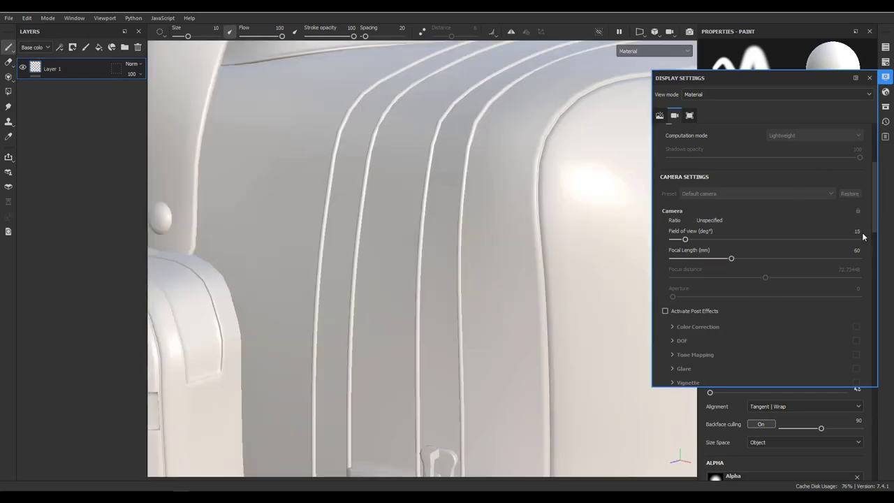
{"action": "scroll", "coordinate": [398, 195], "scroll_direction": "down", "scroll_amount": 5}
{"action": "left_click_drag", "start_coordinate": [331, 183], "coordinate": [379, 199], "text": "alt"}
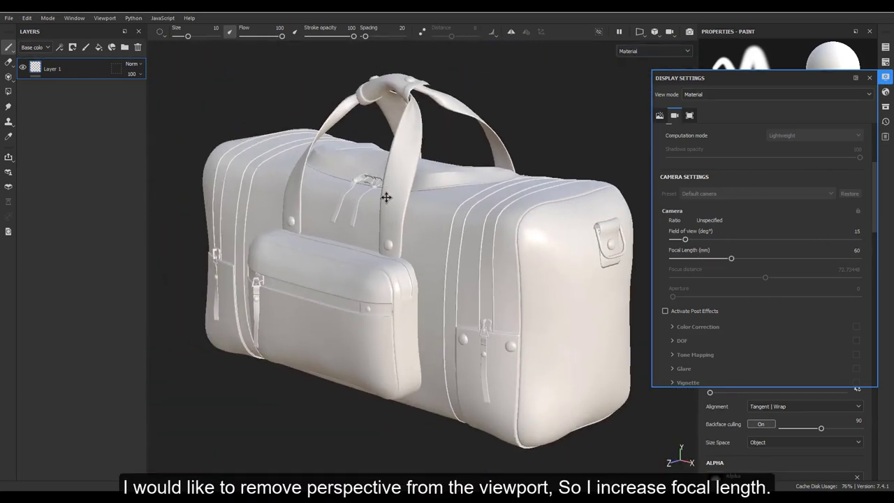
{"action": "left_click", "coordinate": [869, 77]}
{"action": "mouse_move", "coordinate": [538, 134]}
{"action": "left_mouse_down", "text": "alt"}
{"action": "mouse_move", "coordinate": [536, 164]}
{"action": "mouse_move", "coordinate": [479, 186]}
{"action": "left_mouse_up", "text": "alt"}
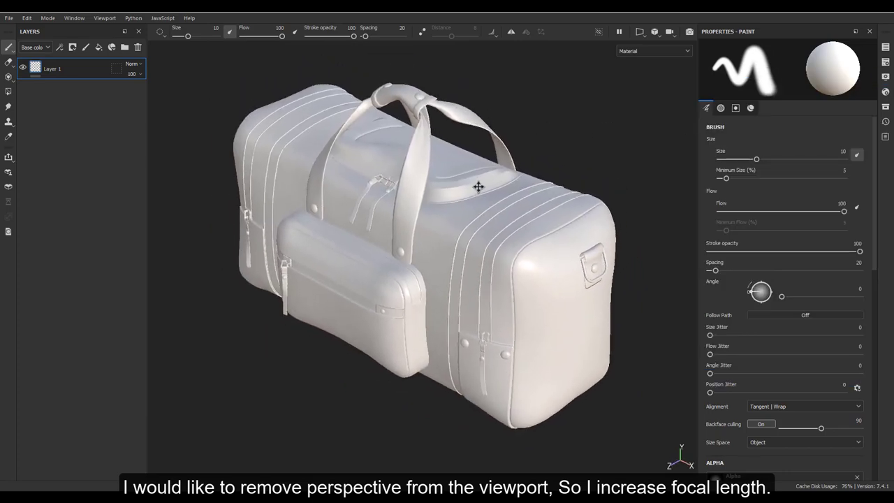
{"action": "left_click", "coordinate": [22, 19]}
- Bake the mesh maps at 4096 output size with Subsampling 8x8 antialiasing
{"action": "left_click", "coordinate": [40, 68]}
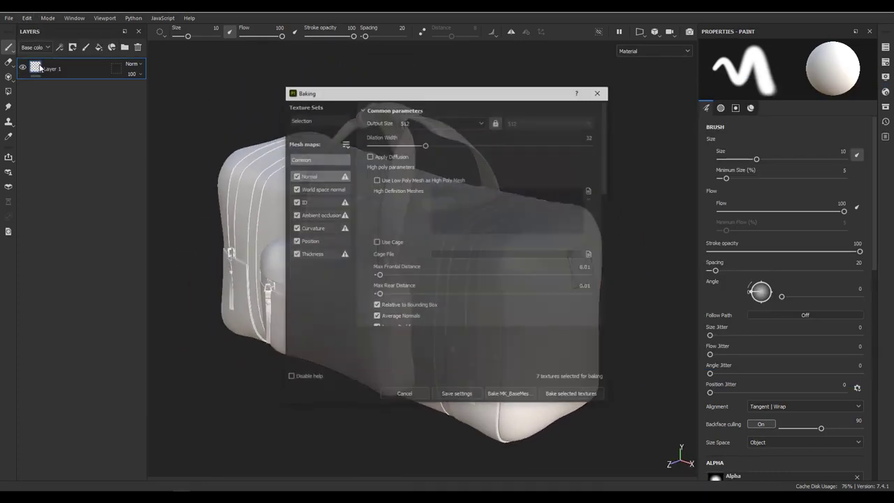
{"action": "left_click", "coordinate": [435, 122]}
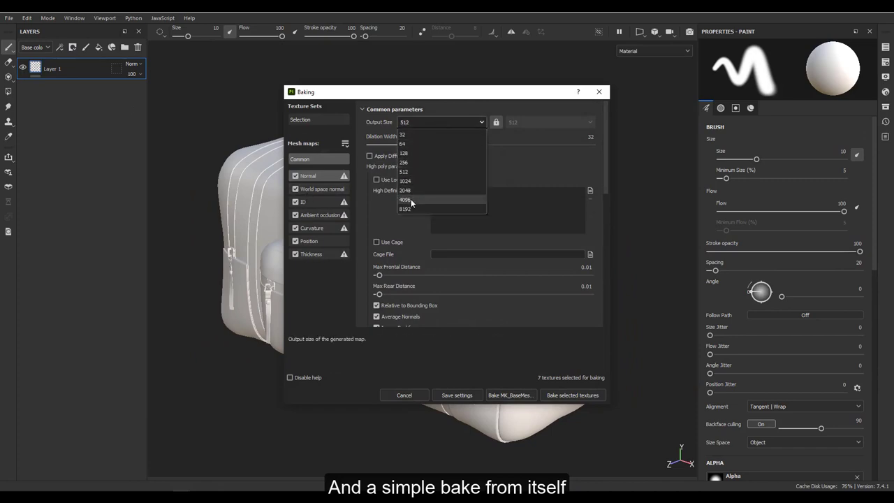
{"action": "left_click", "coordinate": [410, 200]}
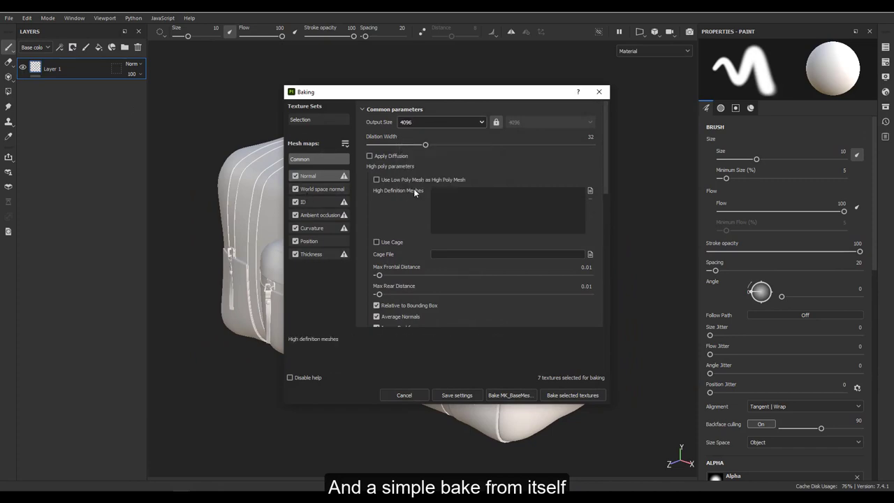
{"action": "scroll", "coordinate": [396, 214], "scroll_direction": "down", "scroll_amount": 2}
{"action": "left_click", "coordinate": [454, 257]}
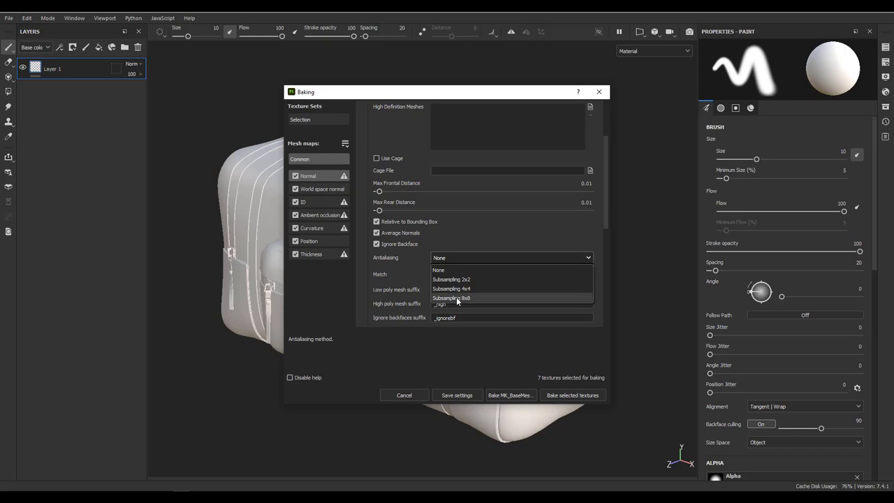
{"action": "left_click", "coordinate": [453, 299]}
{"action": "scroll", "coordinate": [399, 276], "scroll_direction": "down", "scroll_amount": 1}
{"action": "scroll", "coordinate": [399, 275], "scroll_direction": "up", "scroll_amount": 2}
{"action": "scroll", "coordinate": [399, 271], "scroll_direction": "up", "scroll_amount": 2}
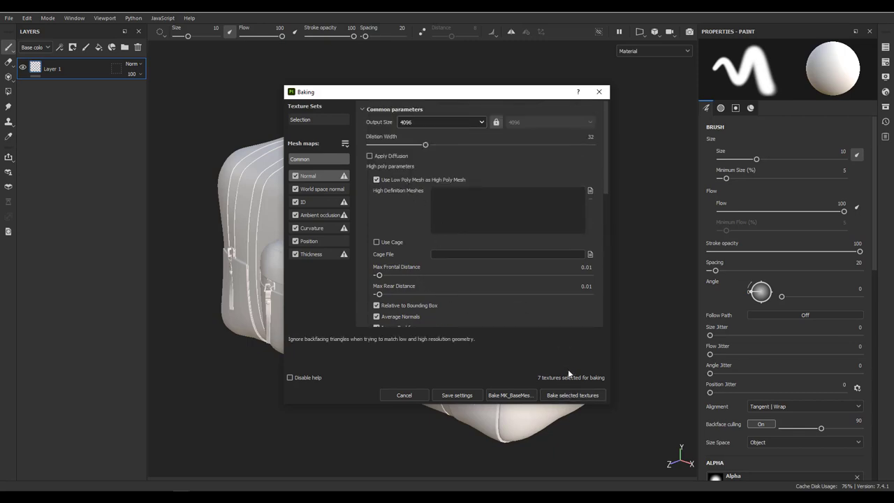
{"action": "left_click", "coordinate": [569, 397]}
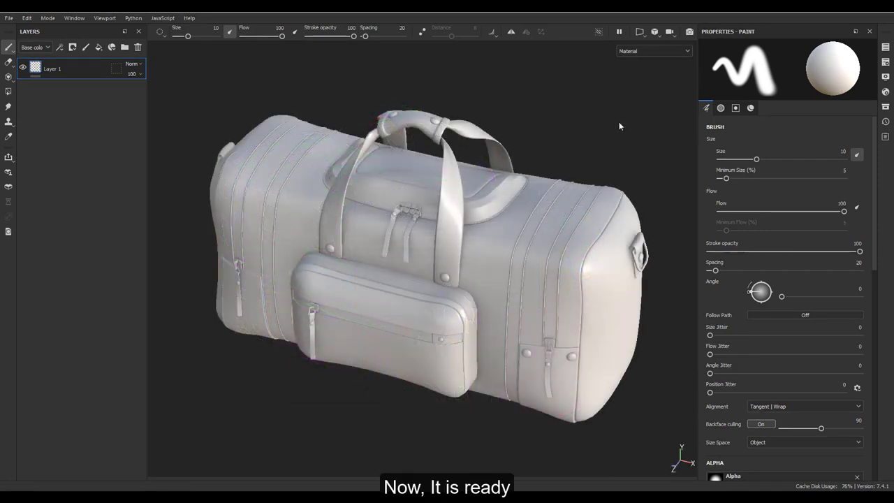
- Cycle through the baked mesh map previews and return to the material view
{"action": "key", "text": "b"}
{"action": "key", "text": "b"}
{"action": "key", "text": "b"}
{"action": "key", "text": "b"}
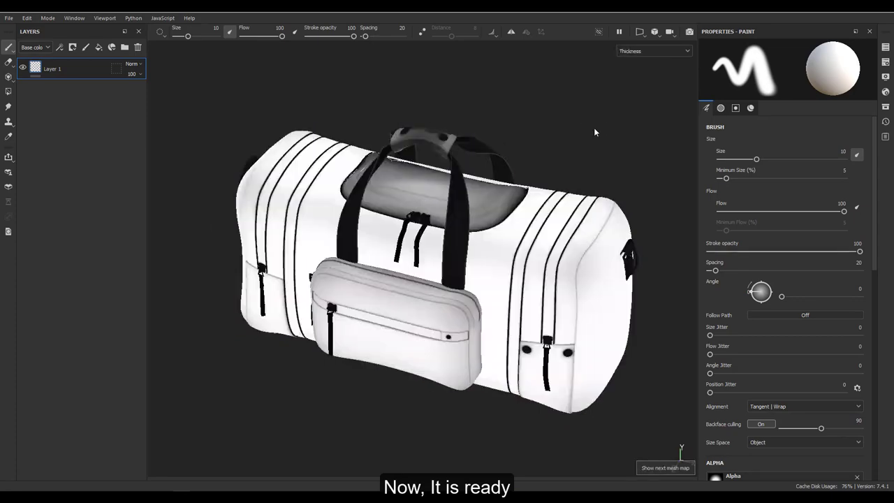
{"action": "key", "text": "b"}
{"action": "key", "text": "b"}
{"action": "key", "text": "b"}
{"action": "key", "text": "b"}
{"action": "key", "text": "b"}
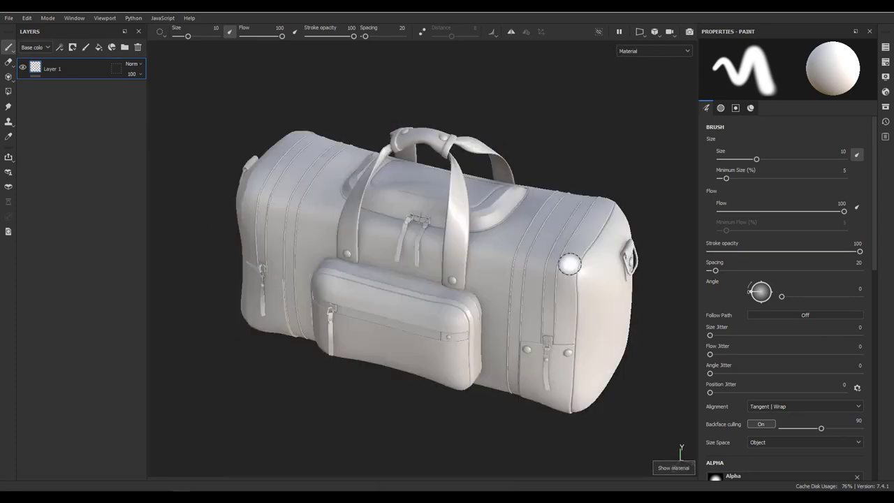
{"action": "key", "text": "m"}
- Replace the default layer with folders in the layer stack
{"action": "left_click_drag", "start_coordinate": [569, 265], "coordinate": [519, 210], "text": "alt"}
{"action": "mouse_move", "coordinate": [518, 210]}
{"action": "middle_mouse_down", "text": "alt"}
{"action": "mouse_move", "coordinate": [495, 215]}
{"action": "mouse_move", "coordinate": [467, 264]}
{"action": "middle_mouse_up", "text": "alt"}
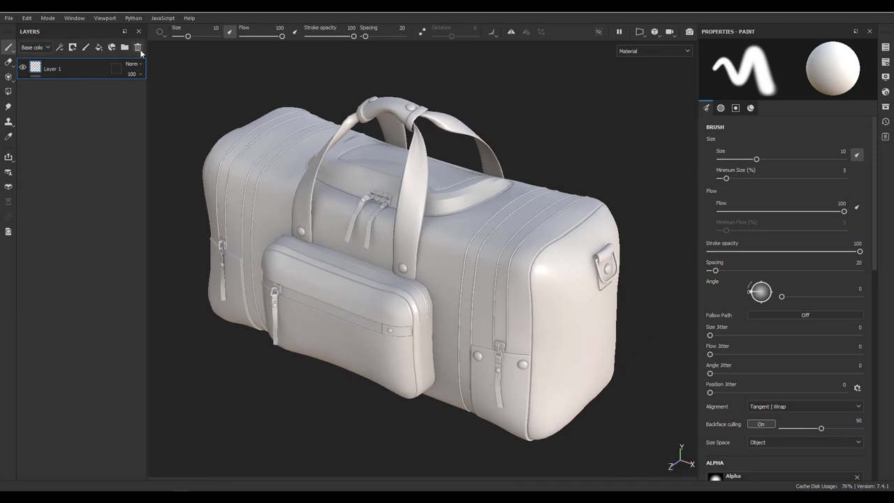
{"action": "left_click", "coordinate": [124, 46]}
{"action": "left_click", "coordinate": [125, 47]}
- Orbit to a lower front view of the bag and enlarge the reference photo panel
{"action": "left_click_drag", "start_coordinate": [224, 179], "coordinate": [237, 150], "text": "alt"}
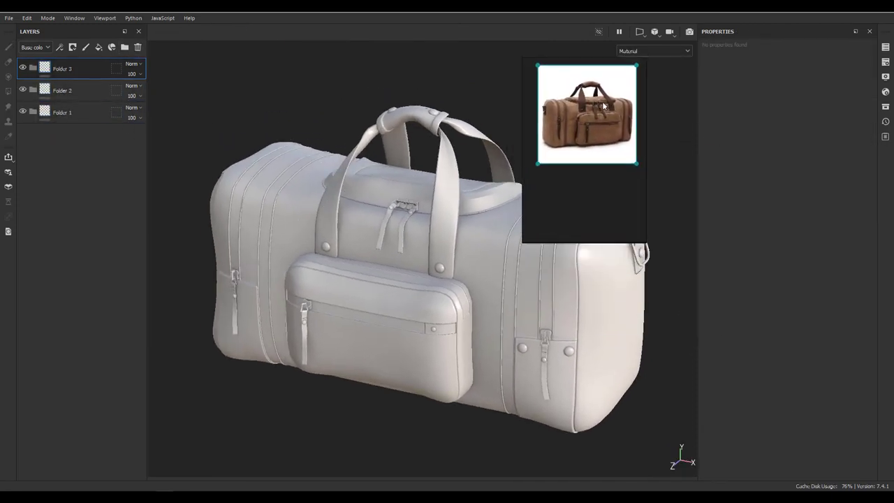
{"action": "left_click_drag", "start_coordinate": [576, 225], "coordinate": [576, 243]}
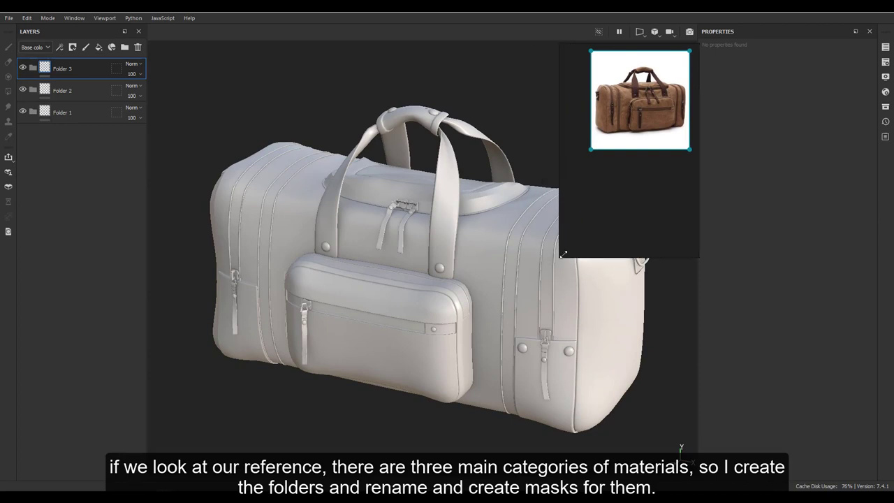
{"action": "scroll", "coordinate": [640, 116], "scroll_direction": "up", "scroll_amount": 3}
{"action": "scroll", "coordinate": [659, 219], "scroll_direction": "up", "scroll_amount": 2}
{"action": "scroll", "coordinate": [670, 169], "scroll_direction": "up", "scroll_amount": 2}
{"action": "scroll", "coordinate": [649, 181], "scroll_direction": "up", "scroll_amount": 2}
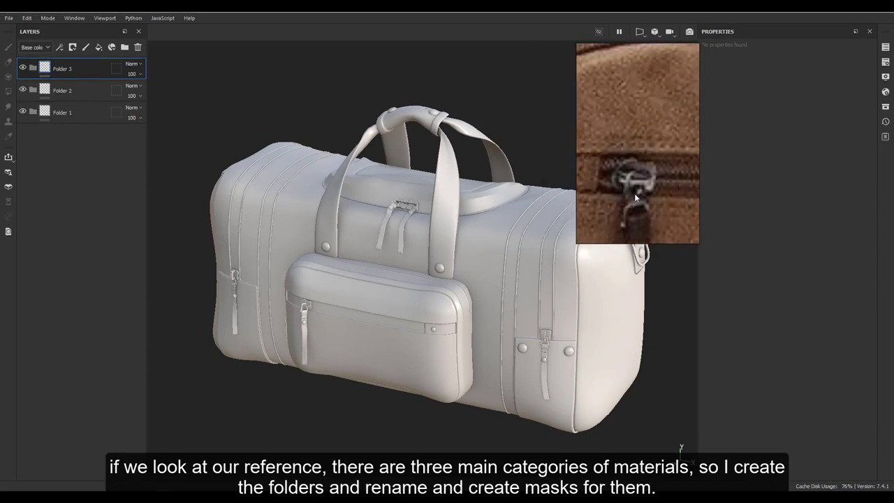
{"action": "scroll", "coordinate": [632, 174], "scroll_direction": "down", "scroll_amount": 3}
{"action": "scroll", "coordinate": [614, 155], "scroll_direction": "up", "scroll_amount": 3}
{"action": "scroll", "coordinate": [649, 168], "scroll_direction": "down", "scroll_amount": 3}
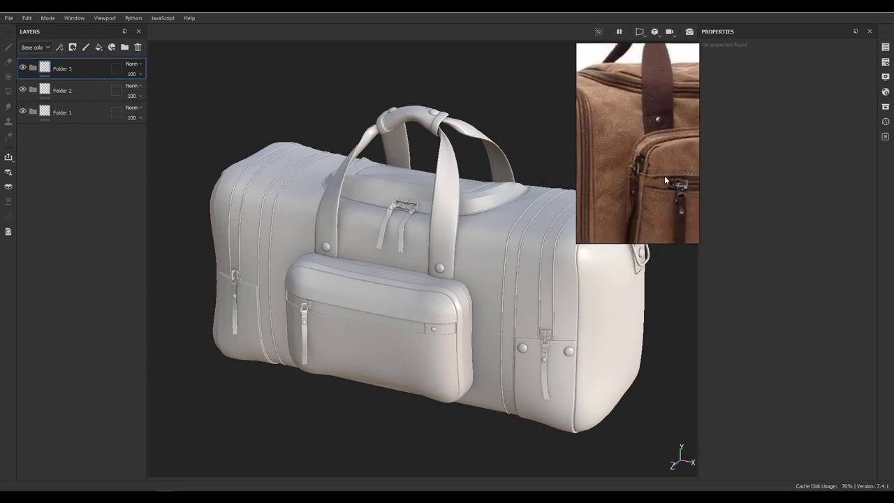
{"action": "scroll", "coordinate": [626, 185], "scroll_direction": "up", "scroll_amount": 2}
{"action": "scroll", "coordinate": [637, 109], "scroll_direction": "down", "scroll_amount": 3}
{"action": "scroll", "coordinate": [651, 135], "scroll_direction": "up", "scroll_amount": 2}
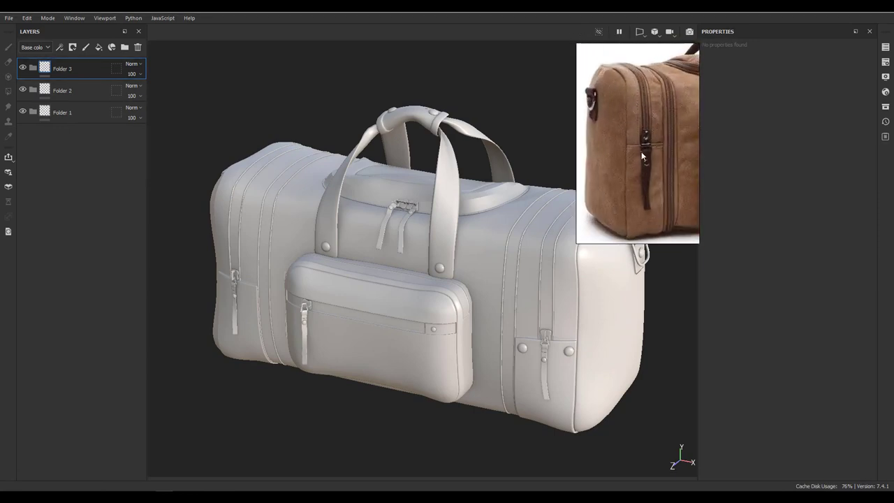
{"action": "scroll", "coordinate": [641, 154], "scroll_direction": "down", "scroll_amount": 2}
{"action": "scroll", "coordinate": [626, 156], "scroll_direction": "down", "scroll_amount": 1}
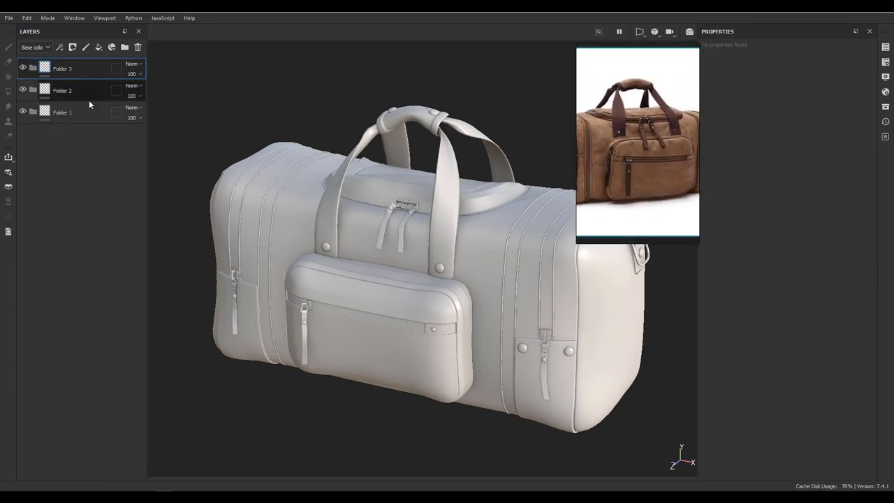
- Rename the layer folders, naming the top one Bag_Part02 and the bottom one Steel
{"action": "double_click", "coordinate": [67, 114]}
{"action": "type", "text": "Steel\\"}
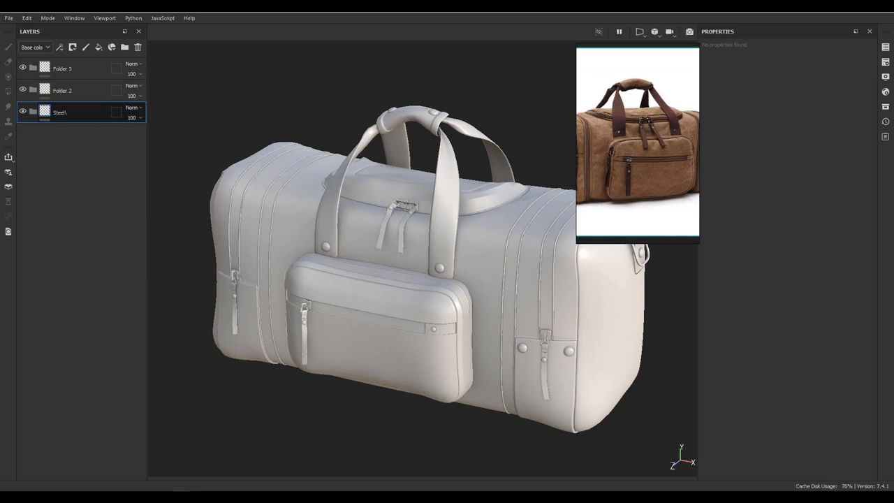
{"action": "double_click", "coordinate": [67, 91]}
{"action": "type", "text": "Bag_Part01"}
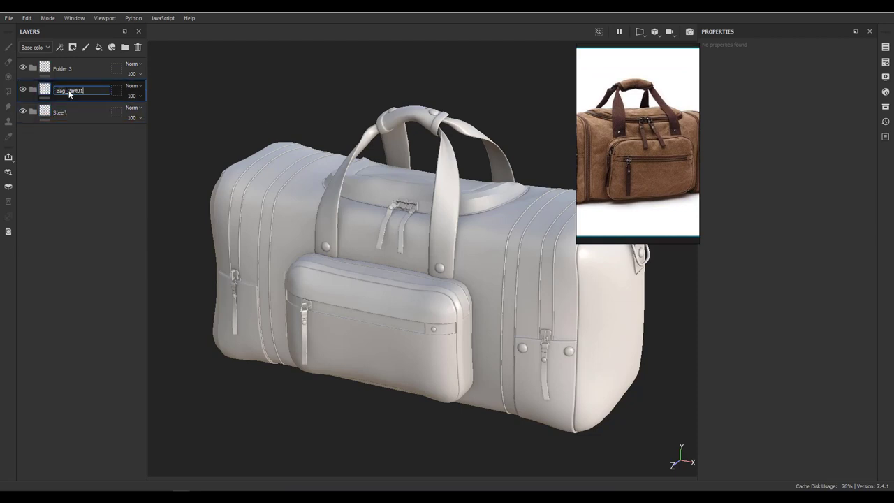
{"action": "double_click", "coordinate": [67, 68]}
{"action": "type", "text": "Bag_Part02"}
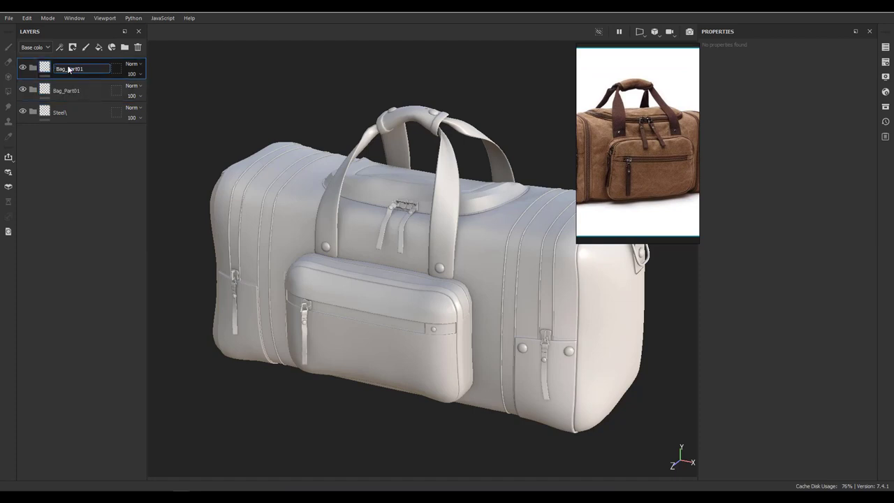
{"action": "key", "text": "Return"}
{"action": "left_click", "coordinate": [49, 115]}
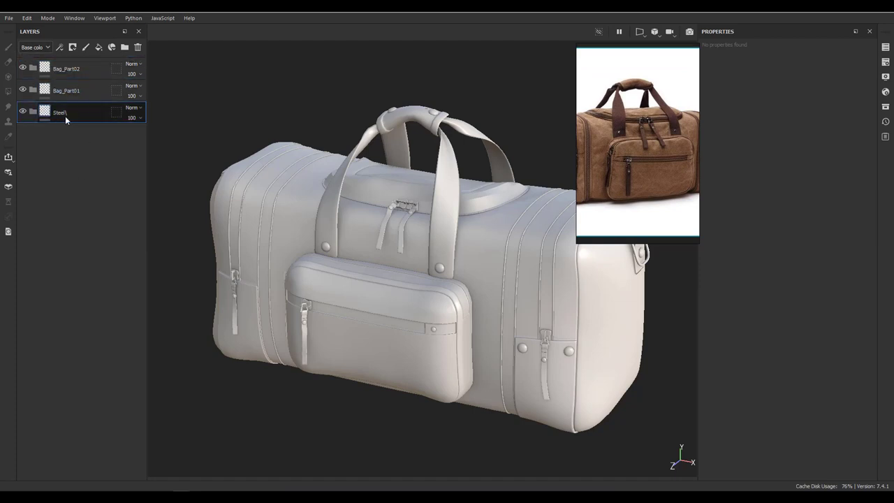
{"action": "double_click", "coordinate": [64, 114]}
{"action": "left_click", "coordinate": [71, 113]}
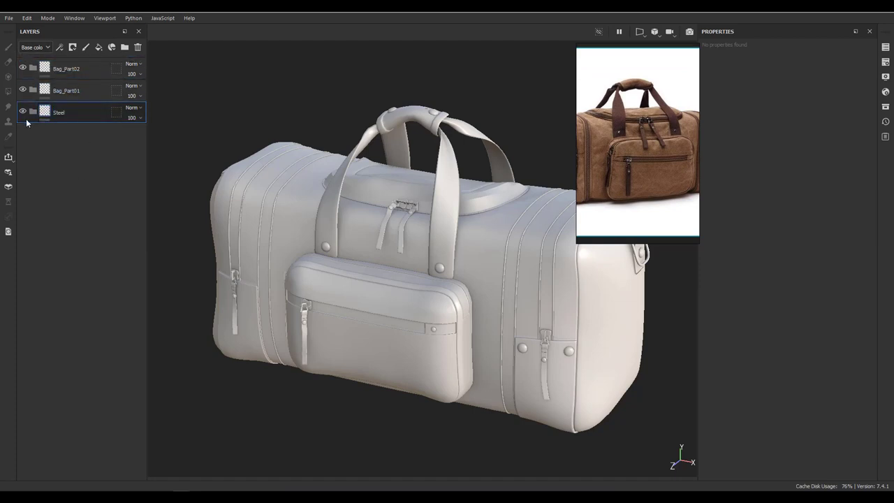
- Give the Steel folder a black mask with a paint effect, using mesh-fill mode
{"action": "right_click", "coordinate": [81, 114]}
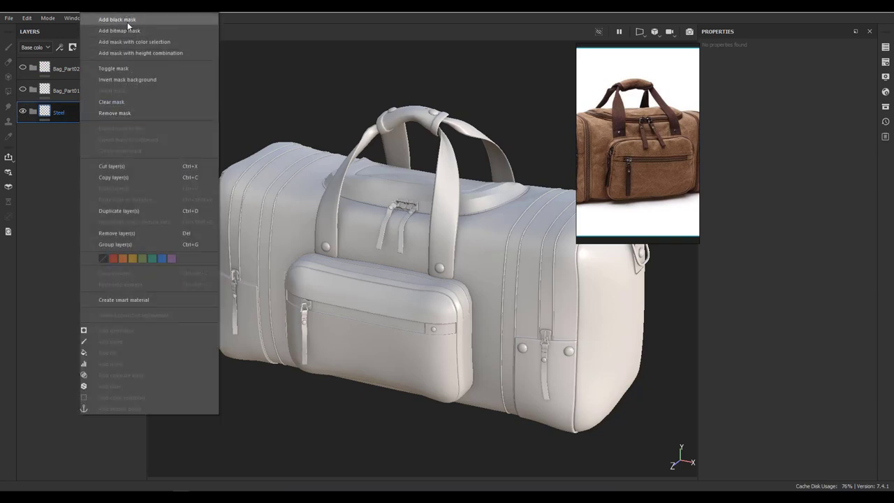
{"action": "left_click", "coordinate": [119, 19]}
{"action": "right_click", "coordinate": [58, 112]}
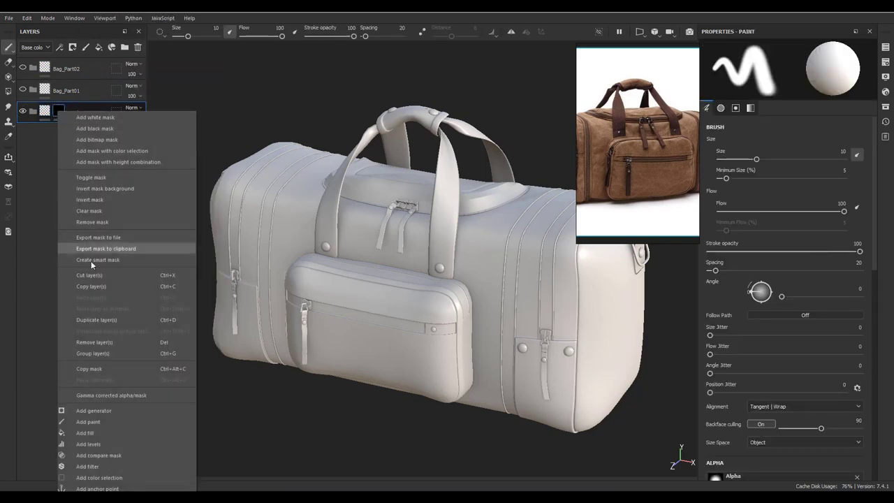
{"action": "left_click", "coordinate": [89, 421]}
{"action": "left_click", "coordinate": [9, 94]}
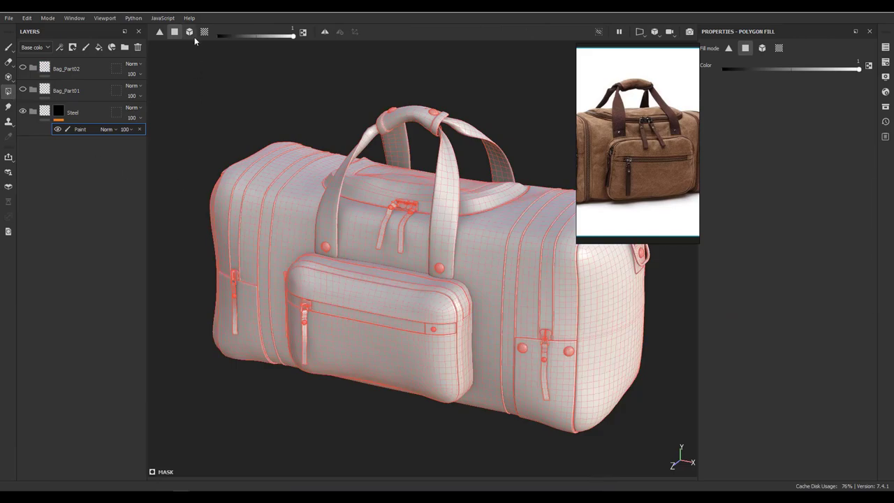
- Fill the small and big buttons, a zipper puller and the end tab rivet white
{"action": "scroll", "coordinate": [399, 249], "scroll_direction": "up", "scroll_amount": 5}
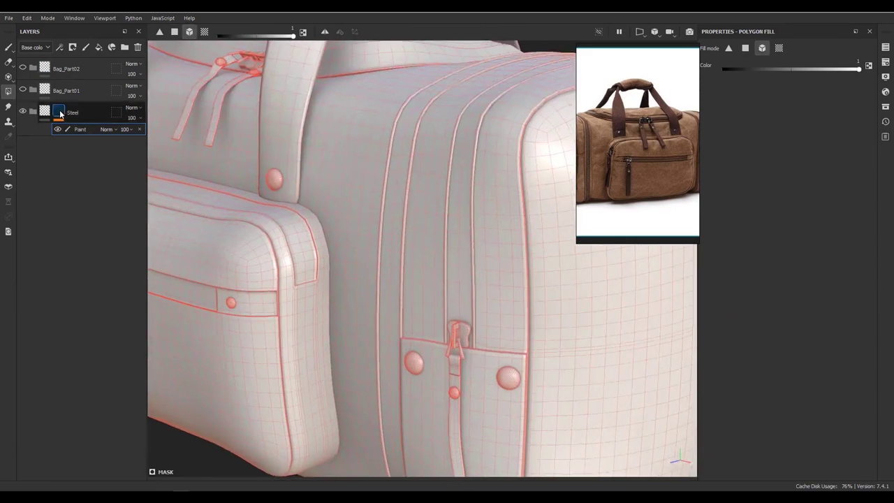
{"action": "left_click", "coordinate": [76, 130]}
{"action": "scroll", "coordinate": [419, 352], "scroll_direction": "up", "scroll_amount": 3}
{"action": "scroll", "coordinate": [517, 356], "scroll_direction": "up", "scroll_amount": 2}
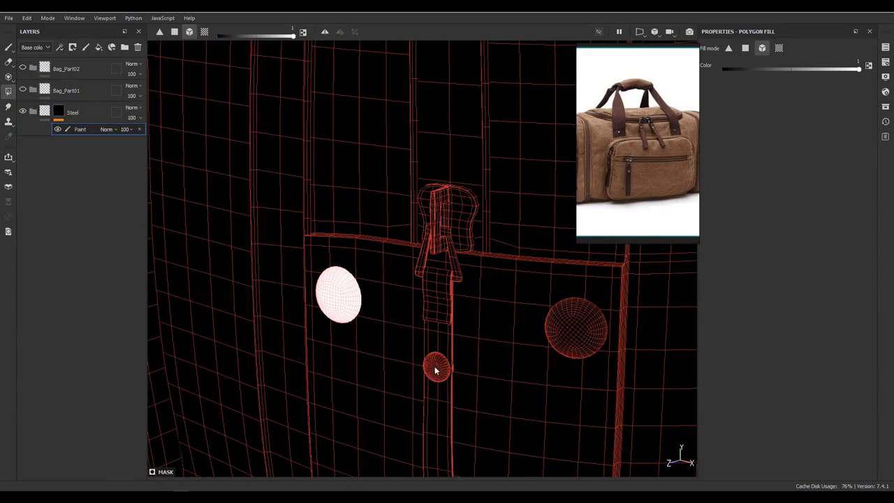
{"action": "left_click", "coordinate": [435, 365]}
{"action": "left_click", "coordinate": [593, 335]}
{"action": "scroll", "coordinate": [447, 259], "scroll_direction": "up", "scroll_amount": 2}
{"action": "left_click", "coordinate": [451, 201]}
{"action": "scroll", "coordinate": [451, 201], "scroll_direction": "down", "scroll_amount": 3}
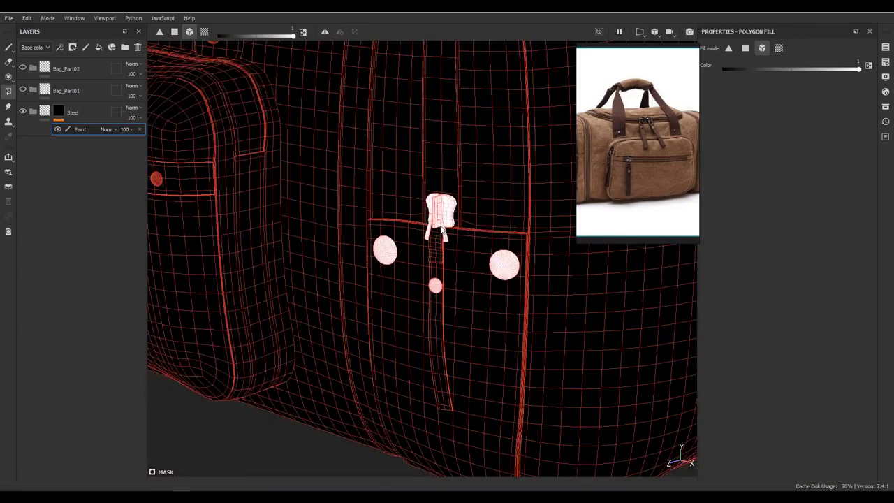
{"action": "left_click_drag", "start_coordinate": [451, 201], "coordinate": [386, 294], "text": "alt"}
{"action": "scroll", "coordinate": [482, 255], "scroll_direction": "up", "scroll_amount": 4}
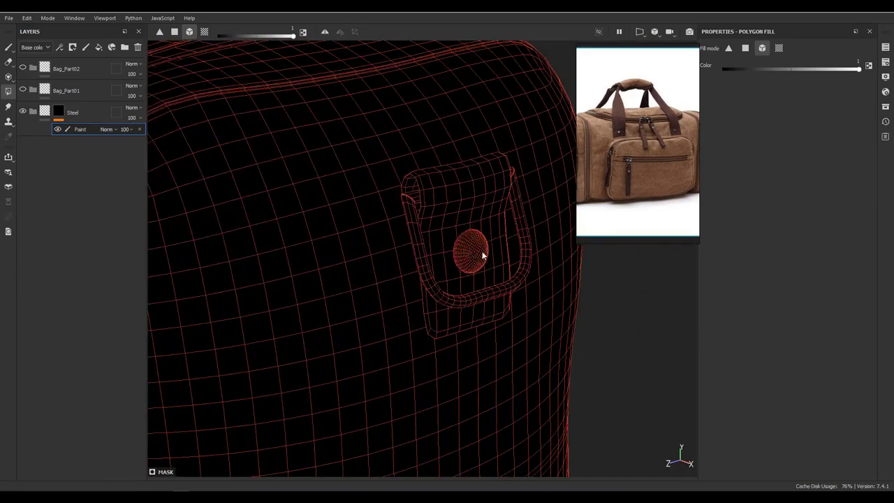
{"action": "left_click", "coordinate": [475, 301]}
{"action": "scroll", "coordinate": [419, 293], "scroll_direction": "down", "scroll_amount": 4}
{"action": "scroll", "coordinate": [318, 287], "scroll_direction": "up", "scroll_amount": 3}
{"action": "scroll", "coordinate": [360, 304], "scroll_direction": "up", "scroll_amount": 2}
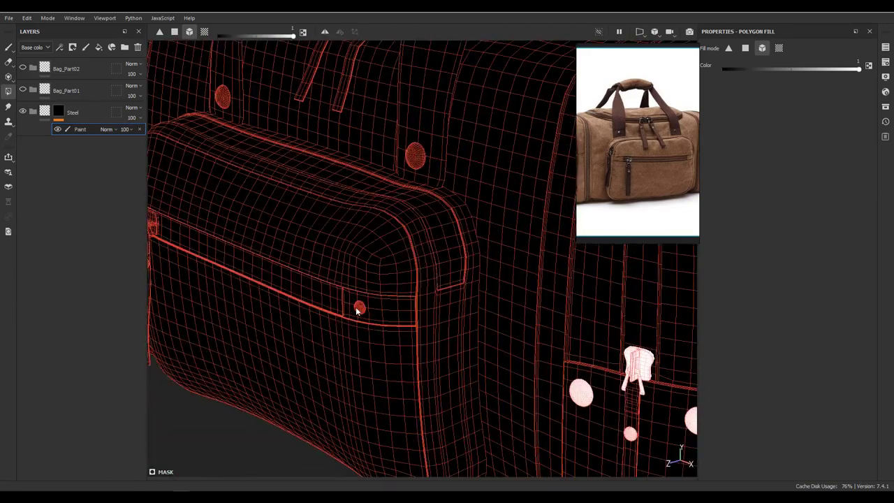
- Fill the front pocket button, puller ends, strap button and both top zipper pullers white
{"action": "left_click", "coordinate": [417, 160]}
{"action": "scroll", "coordinate": [417, 160], "scroll_direction": "down", "scroll_amount": 2}
{"action": "left_click_drag", "start_coordinate": [416, 160], "coordinate": [352, 254], "text": "alt"}
{"action": "scroll", "coordinate": [351, 254], "scroll_direction": "up", "scroll_amount": 2}
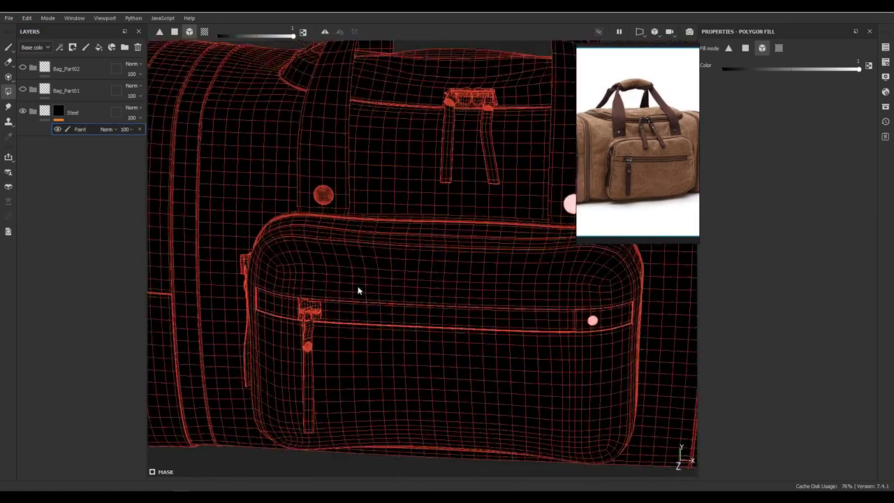
{"action": "scroll", "coordinate": [314, 340], "scroll_direction": "up", "scroll_amount": 3}
{"action": "scroll", "coordinate": [313, 340], "scroll_direction": "up", "scroll_amount": 2}
{"action": "left_click", "coordinate": [322, 382]}
{"action": "left_click", "coordinate": [337, 196]}
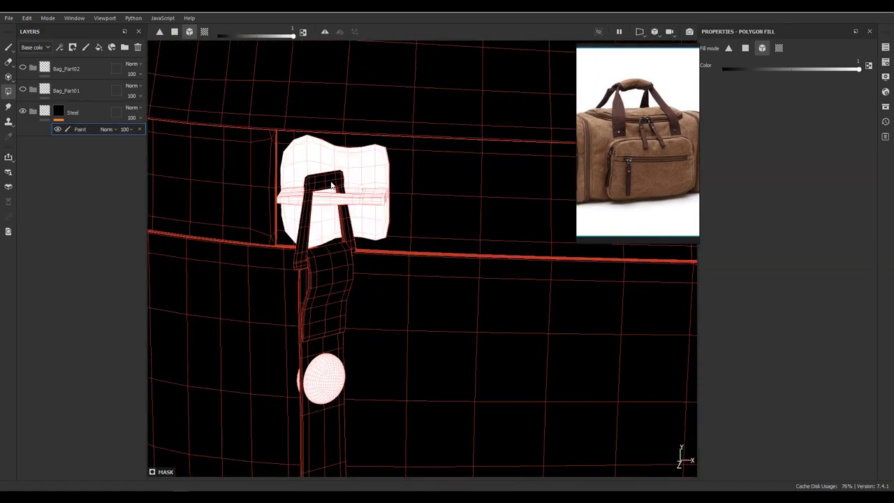
{"action": "scroll", "coordinate": [337, 196], "scroll_direction": "down", "scroll_amount": 3}
{"action": "scroll", "coordinate": [329, 249], "scroll_direction": "up", "scroll_amount": 2}
{"action": "left_click", "coordinate": [326, 223]}
{"action": "scroll", "coordinate": [350, 231], "scroll_direction": "down", "scroll_amount": 1}
{"action": "scroll", "coordinate": [350, 231], "scroll_direction": "down", "scroll_amount": 1}
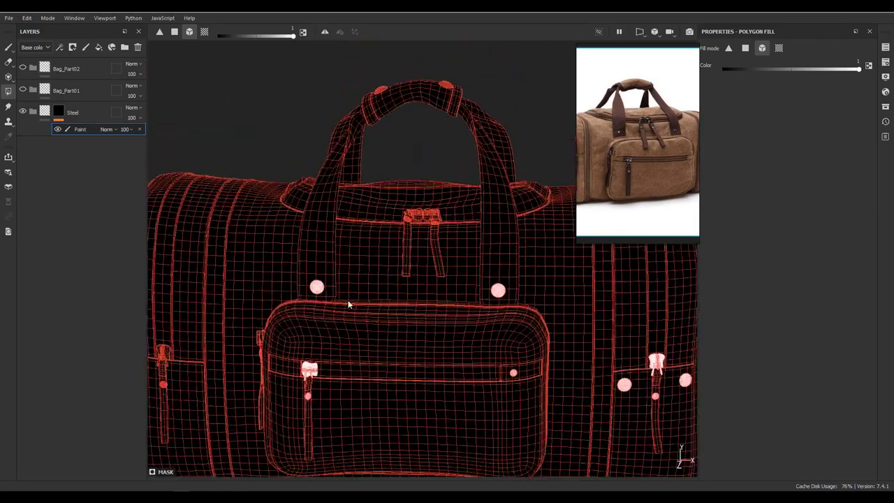
{"action": "scroll", "coordinate": [416, 217], "scroll_direction": "up", "scroll_amount": 3}
{"action": "scroll", "coordinate": [370, 226], "scroll_direction": "up", "scroll_amount": 1}
{"action": "left_click", "coordinate": [370, 227]}
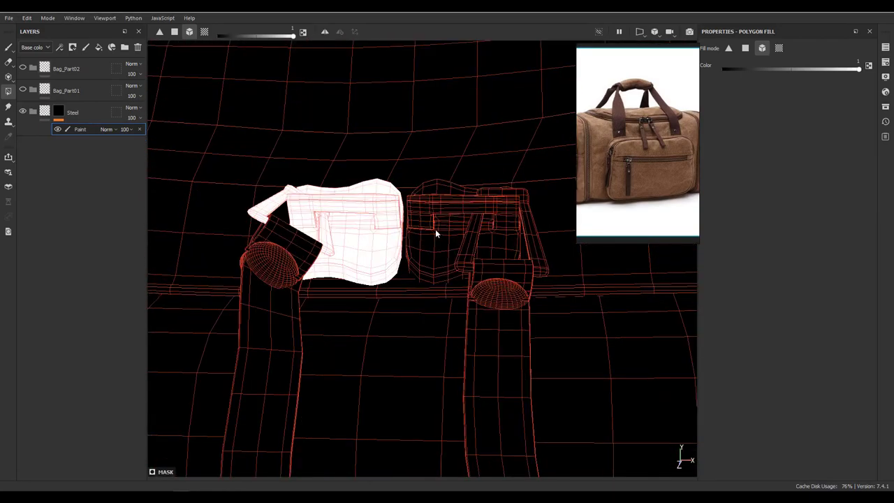
{"action": "left_click", "coordinate": [472, 236]}
{"action": "scroll", "coordinate": [433, 210], "scroll_direction": "down", "scroll_amount": 3}
{"action": "scroll", "coordinate": [423, 238], "scroll_direction": "down", "scroll_amount": 3}
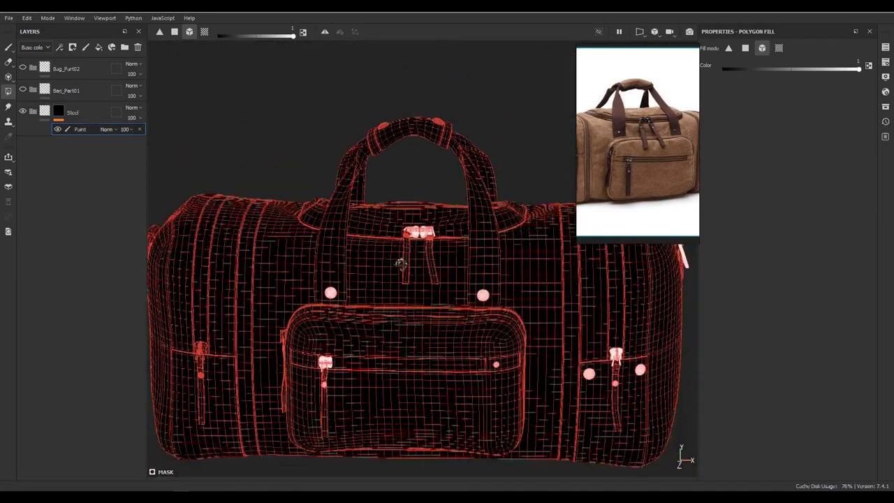
- Orbit around the bag to check that all the steel hardware is masked
{"action": "middle_click_drag", "start_coordinate": [422, 238], "coordinate": [391, 230]}
{"action": "scroll", "coordinate": [424, 241], "scroll_direction": "up", "scroll_amount": 4}
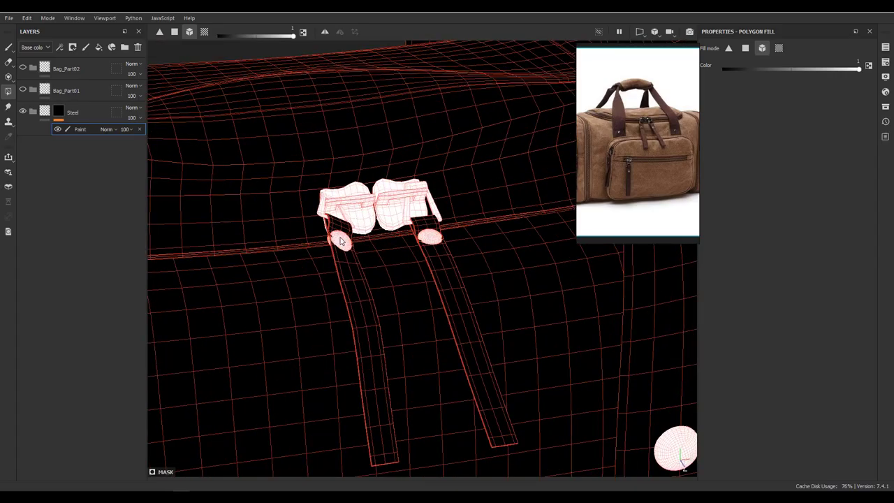
{"action": "scroll", "coordinate": [342, 237], "scroll_direction": "down", "scroll_amount": 3}
{"action": "scroll", "coordinate": [356, 203], "scroll_direction": "up", "scroll_amount": 3}
{"action": "scroll", "coordinate": [362, 188], "scroll_direction": "up", "scroll_amount": 2}
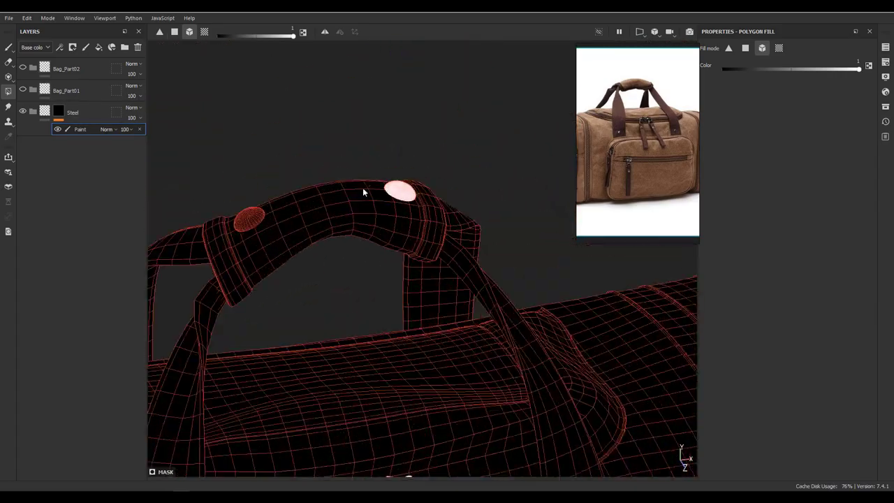
{"action": "scroll", "coordinate": [279, 225], "scroll_direction": "down", "scroll_amount": 4}
{"action": "scroll", "coordinate": [310, 234], "scroll_direction": "down", "scroll_amount": 2}
{"action": "middle_click_drag", "start_coordinate": [310, 233], "coordinate": [391, 265]}
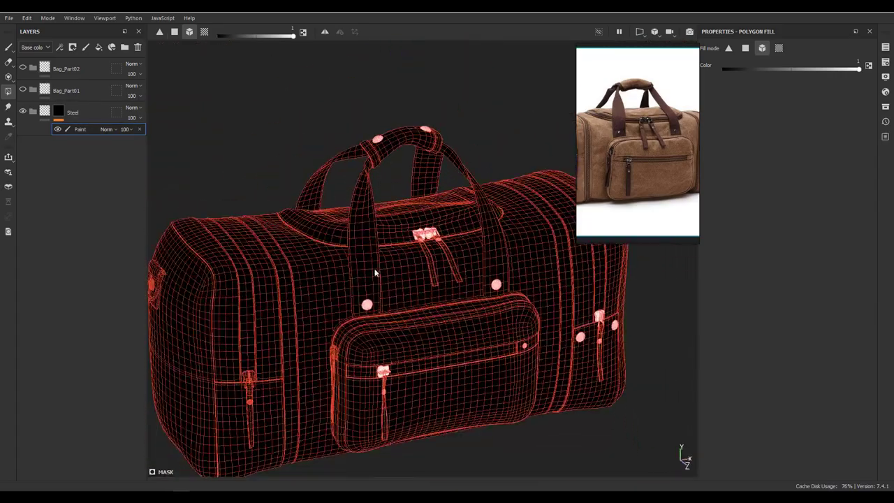
{"action": "scroll", "coordinate": [411, 275], "scroll_direction": "up", "scroll_amount": 3}
{"action": "scroll", "coordinate": [411, 275], "scroll_direction": "up", "scroll_amount": 3}
{"action": "scroll", "coordinate": [391, 280], "scroll_direction": "up", "scroll_amount": 2}
{"action": "scroll", "coordinate": [377, 266], "scroll_direction": "up", "scroll_amount": 1}
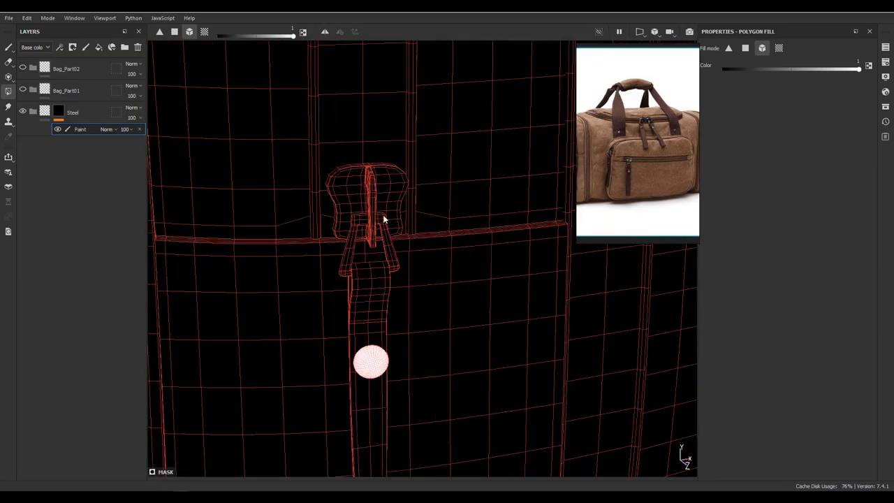
{"action": "scroll", "coordinate": [381, 222], "scroll_direction": "down", "scroll_amount": 3}
{"action": "scroll", "coordinate": [371, 269], "scroll_direction": "down", "scroll_amount": 2}
{"action": "mouse_move", "coordinate": [361, 326]}
{"action": "left_mouse_down", "text": "alt"}
{"action": "mouse_move", "coordinate": [421, 311]}
{"action": "mouse_move", "coordinate": [356, 276]}
{"action": "mouse_move", "coordinate": [446, 245]}
{"action": "mouse_move", "coordinate": [468, 259]}
{"action": "left_mouse_up", "text": "alt"}
{"action": "scroll", "coordinate": [182, 214], "scroll_direction": "up", "scroll_amount": 3}
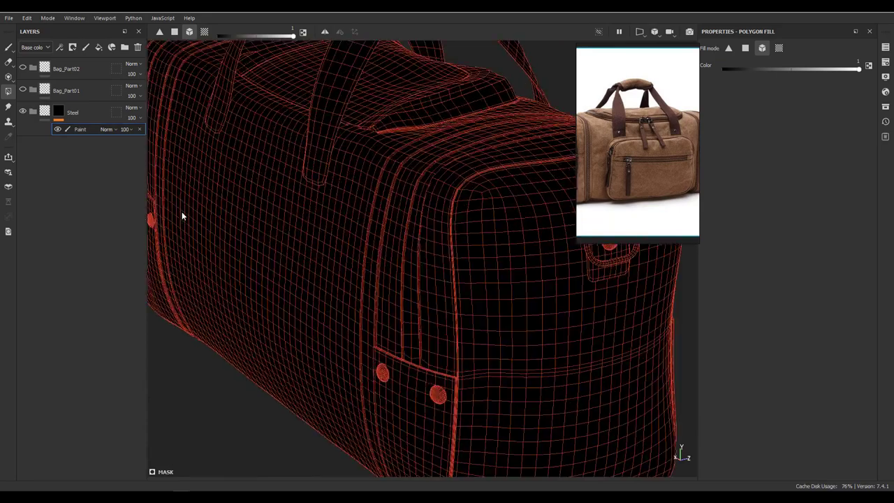
{"action": "mouse_move", "coordinate": [181, 214]}
{"action": "left_mouse_down", "text": "alt"}
{"action": "mouse_move", "coordinate": [344, 259]}
{"action": "mouse_move", "coordinate": [328, 253]}
{"action": "left_mouse_up", "text": "alt"}
{"action": "scroll", "coordinate": [397, 259], "scroll_direction": "down", "scroll_amount": 1}
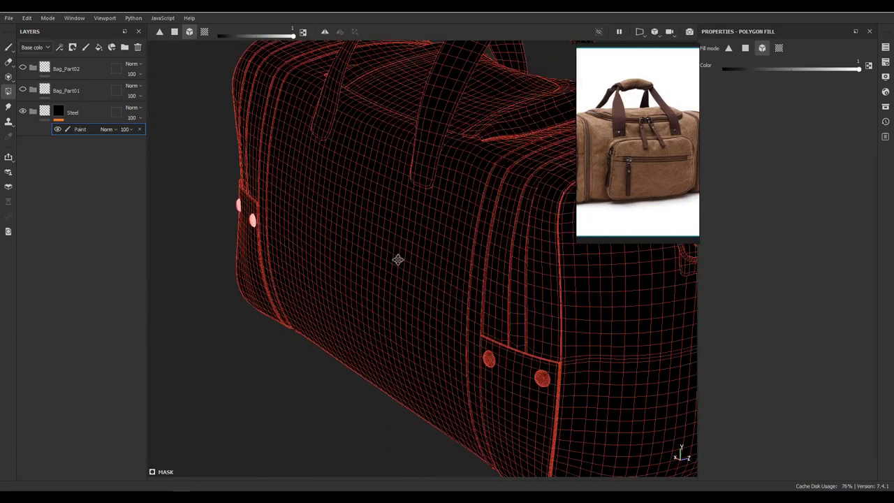
{"action": "scroll", "coordinate": [502, 362], "scroll_direction": "up", "scroll_amount": 2}
{"action": "scroll", "coordinate": [397, 267], "scroll_direction": "down", "scroll_amount": 3}
{"action": "left_click_drag", "start_coordinate": [397, 267], "coordinate": [431, 270], "text": "alt"}
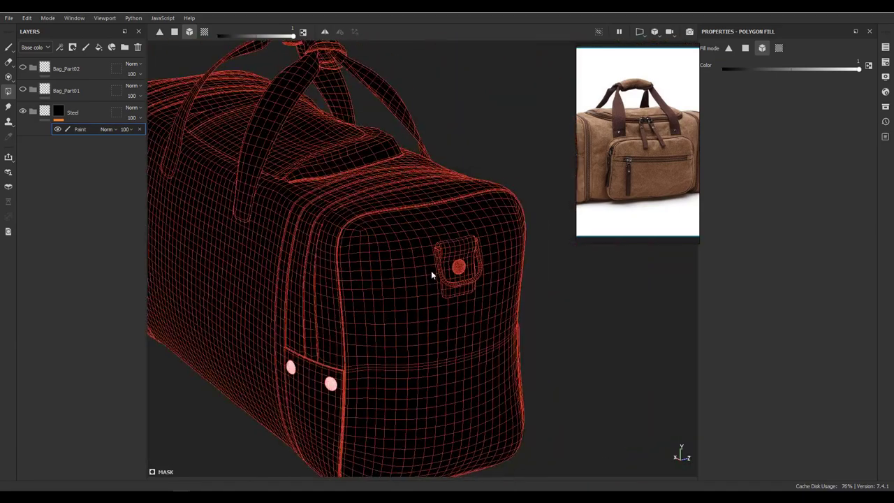
{"action": "scroll", "coordinate": [468, 265], "scroll_direction": "up", "scroll_amount": 3}
{"action": "scroll", "coordinate": [515, 243], "scroll_direction": "down", "scroll_amount": 3}
{"action": "left_click_drag", "start_coordinate": [515, 243], "coordinate": [443, 265], "text": "alt"}
{"action": "scroll", "coordinate": [443, 265], "scroll_direction": "up", "scroll_amount": 3}
{"action": "scroll", "coordinate": [444, 266], "scroll_direction": "up", "scroll_amount": 2}
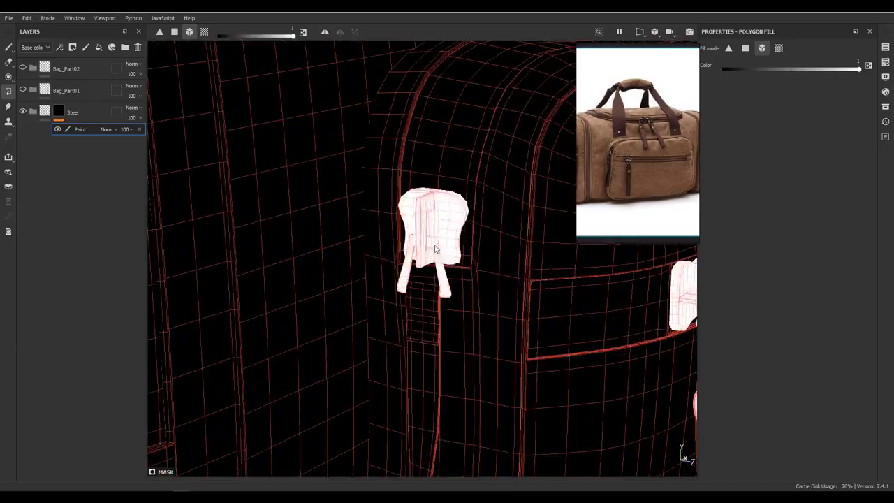
{"action": "scroll", "coordinate": [450, 222], "scroll_direction": "down", "scroll_amount": 3}
{"action": "scroll", "coordinate": [476, 224], "scroll_direction": "down", "scroll_amount": 1}
{"action": "mouse_move", "coordinate": [477, 224]}
{"action": "left_mouse_down", "text": "alt"}
{"action": "mouse_move", "coordinate": [424, 299]}
{"action": "mouse_move", "coordinate": [464, 342]}
{"action": "mouse_move", "coordinate": [415, 303]}
{"action": "mouse_move", "coordinate": [493, 318]}
{"action": "mouse_move", "coordinate": [532, 298]}
{"action": "mouse_move", "coordinate": [409, 262]}
{"action": "mouse_move", "coordinate": [374, 239]}
{"action": "mouse_move", "coordinate": [381, 230]}
{"action": "left_mouse_up", "text": "alt"}
{"action": "scroll", "coordinate": [494, 317], "scroll_direction": "up", "scroll_amount": 3}
{"action": "scroll", "coordinate": [489, 279], "scroll_direction": "down", "scroll_amount": 2}
- Apply Steel Dark Aged to the Steel folder, then begin renaming the first fill layer P01
{"action": "left_click", "coordinate": [47, 111]}
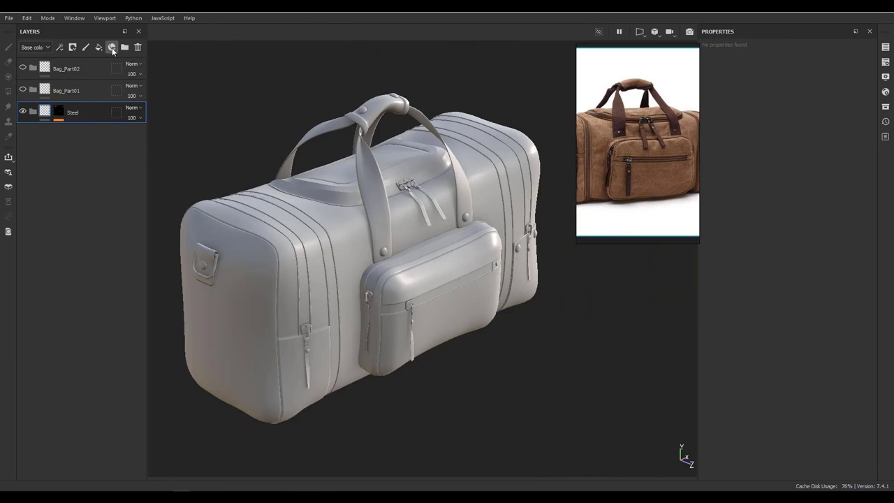
{"action": "left_click", "coordinate": [113, 50]}
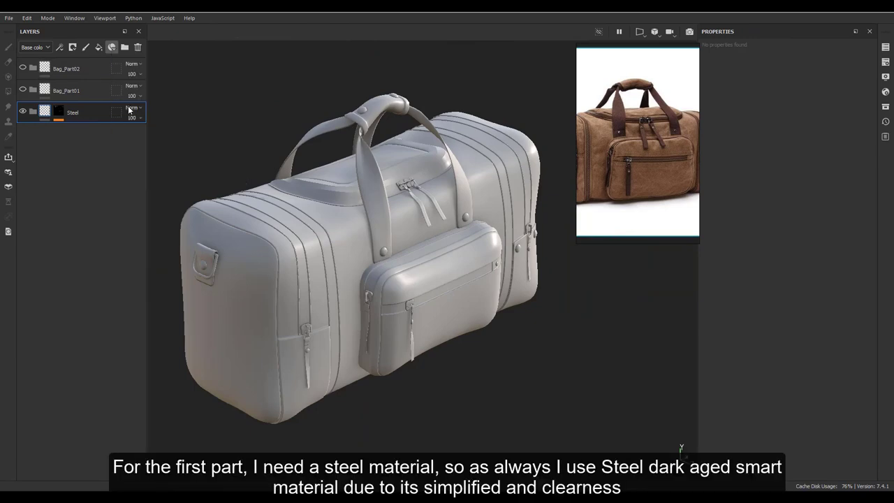
{"action": "left_click", "coordinate": [77, 132]}
{"action": "scroll", "coordinate": [284, 300], "scroll_direction": "up", "scroll_amount": 2}
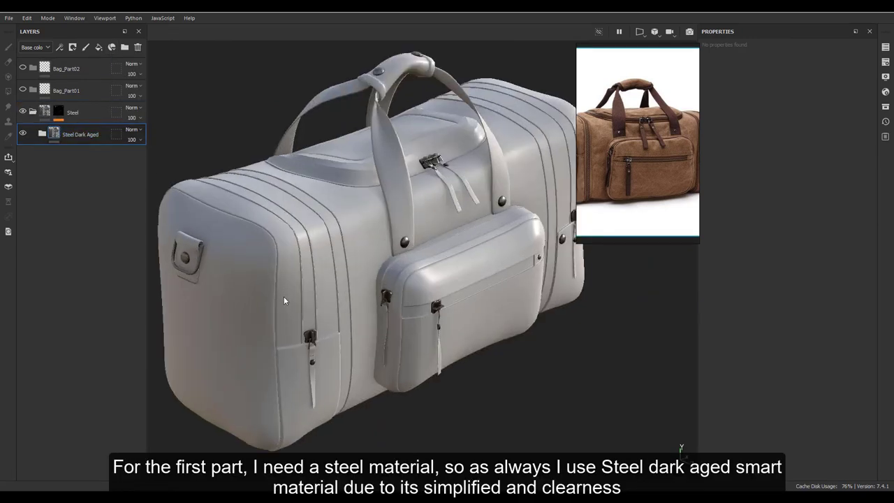
{"action": "mouse_move", "coordinate": [283, 301]}
{"action": "left_mouse_down", "text": "alt"}
{"action": "mouse_move", "coordinate": [99, 202]}
{"action": "mouse_move", "coordinate": [401, 252]}
{"action": "mouse_move", "coordinate": [433, 285]}
{"action": "left_mouse_up", "text": "alt"}
{"action": "left_click", "coordinate": [33, 111]}
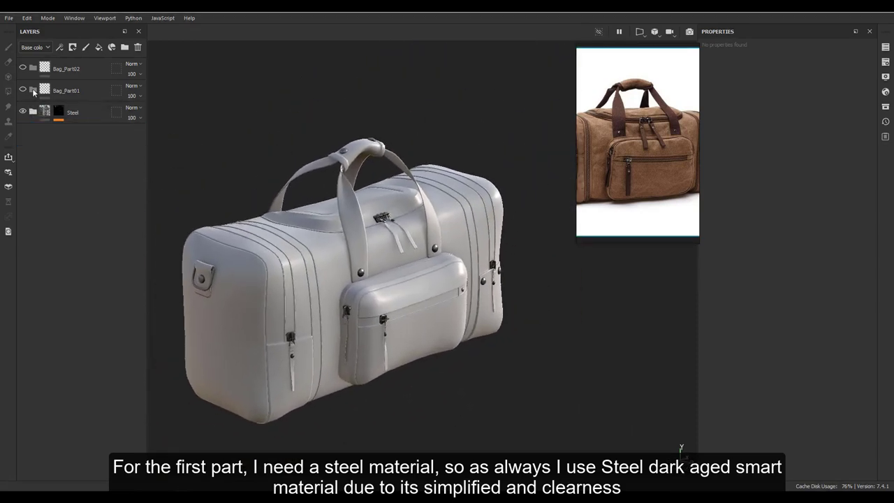
{"action": "double_click", "coordinate": [68, 157]}
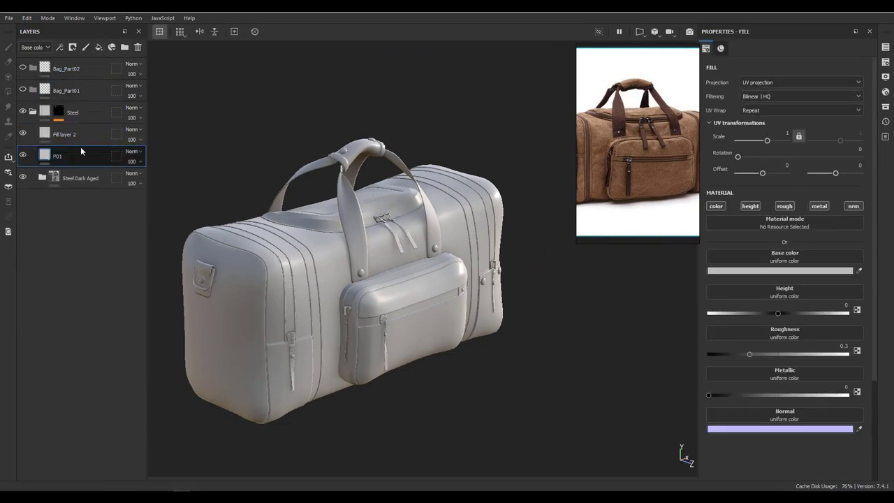
- Make the P01 fill red, then move P01 into Bag_Part01 and P02 into Bag_Part02
{"action": "left_click", "coordinate": [787, 275]}
{"action": "left_click_drag", "start_coordinate": [67, 157], "coordinate": [77, 91]}
{"action": "left_click", "coordinate": [63, 156]}
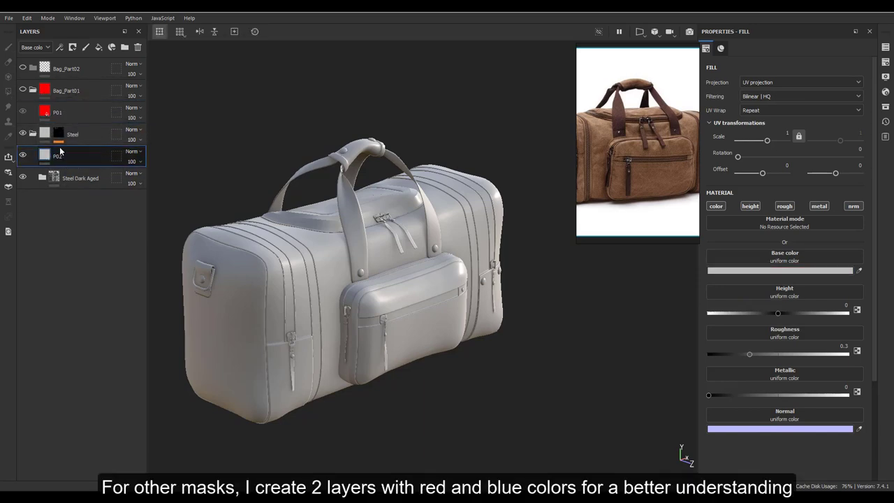
{"action": "left_click_drag", "start_coordinate": [61, 150], "coordinate": [69, 67]}
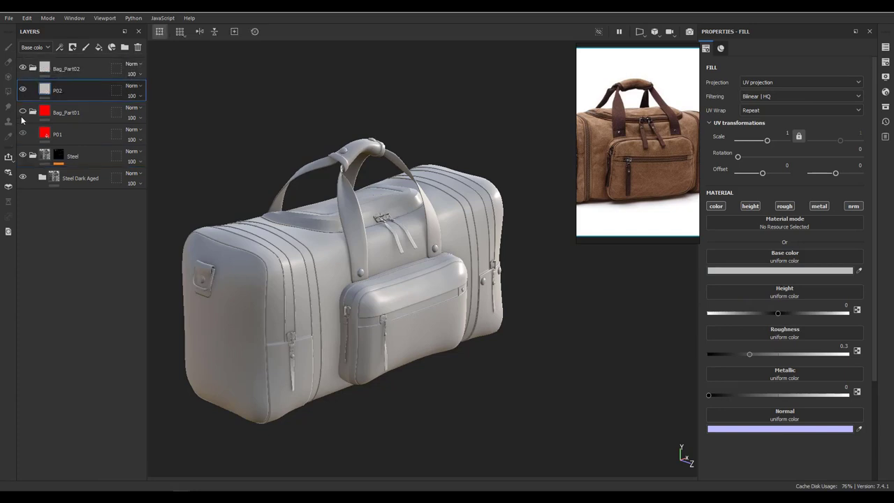
- Turn the P02 fill blue, collapse both bag folders and hide Bag_Part02
{"action": "left_click", "coordinate": [32, 112]}
{"action": "left_click", "coordinate": [804, 272]}
{"action": "left_click_drag", "start_coordinate": [784, 262], "coordinate": [784, 332]}
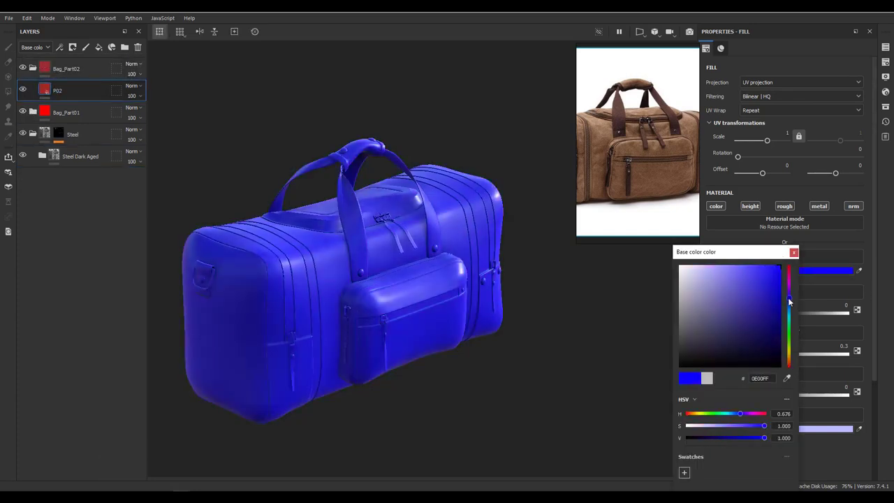
{"action": "left_click", "coordinate": [32, 68]}
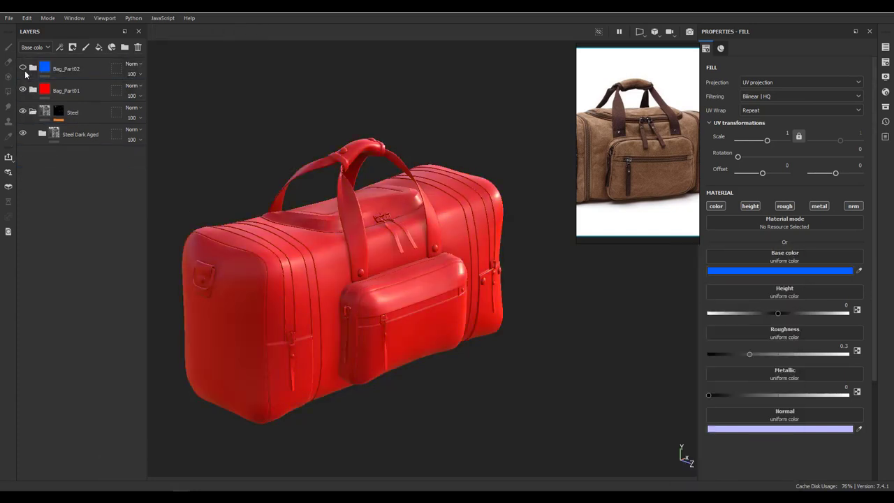
{"action": "left_click", "coordinate": [69, 90]}
- Add a black mask to the Bag_Part01 folder and frame the bag's front
{"action": "right_click", "coordinate": [70, 90]}
{"action": "left_click", "coordinate": [106, 108]}
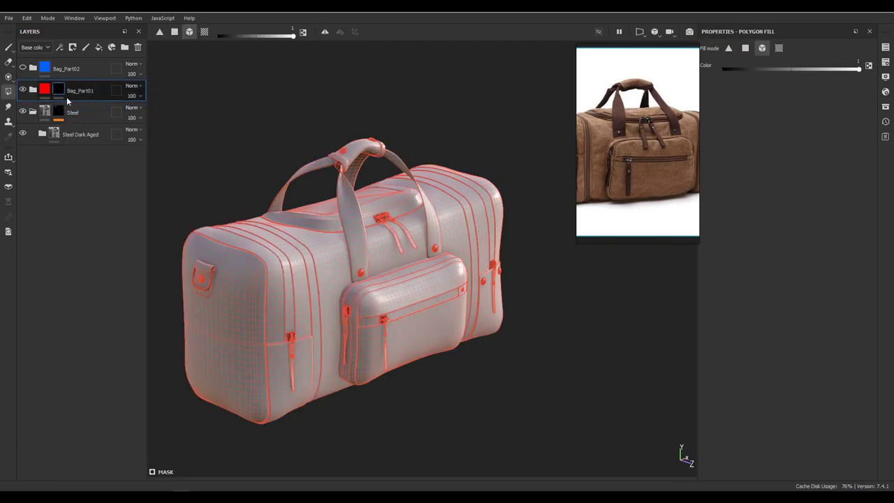
{"action": "left_click_drag", "start_coordinate": [391, 238], "coordinate": [344, 224], "text": "alt"}
{"action": "right_click_drag", "start_coordinate": [344, 223], "coordinate": [873, 209], "text": "alt"}
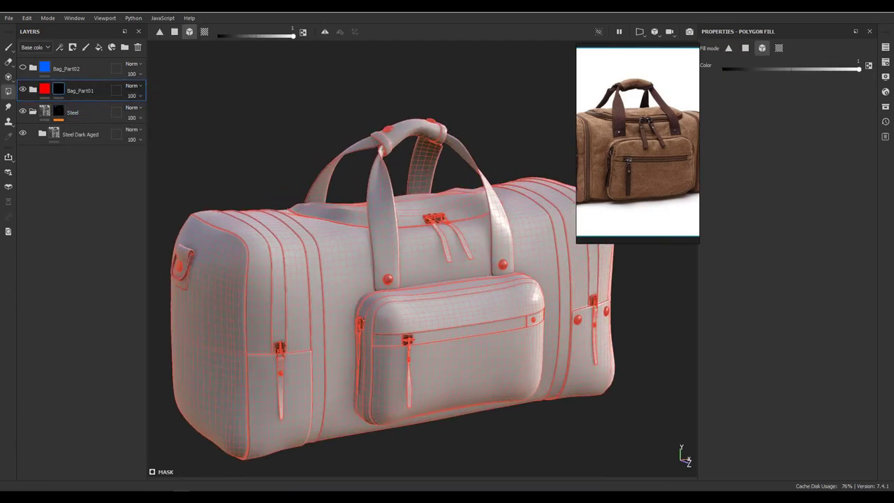
{"action": "left_click_drag", "start_coordinate": [485, 265], "coordinate": [377, 271], "text": "alt"}
- Add a Paint layer inside Bag_Part01's mask and select it for painting
{"action": "right_click", "coordinate": [56, 89]}
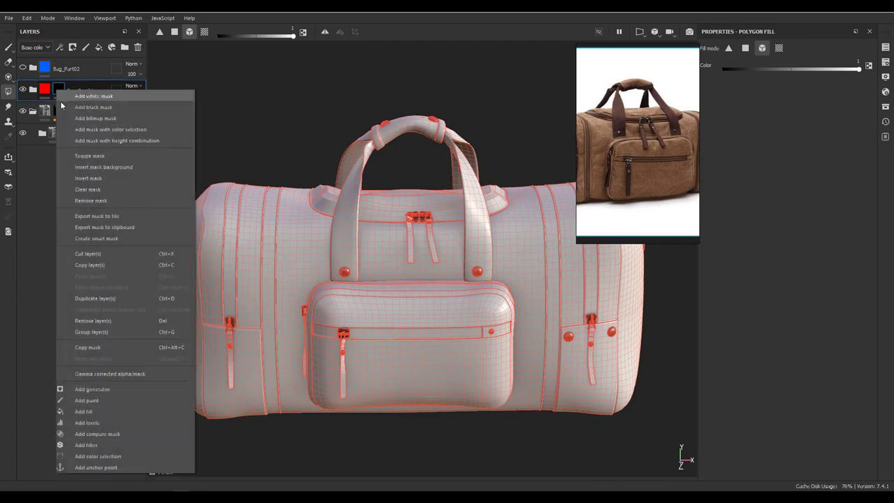
{"action": "left_click", "coordinate": [91, 401]}
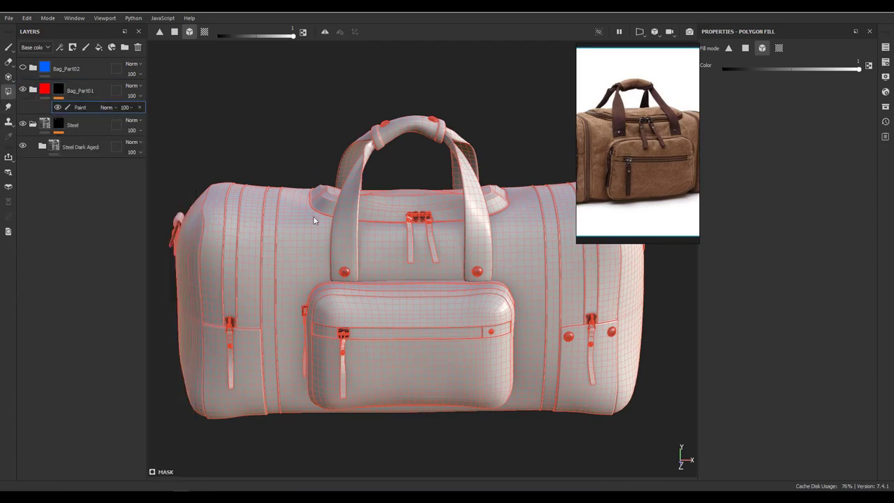
{"action": "left_click", "coordinate": [69, 106]}
{"action": "scroll", "coordinate": [267, 236], "scroll_direction": "up", "scroll_amount": 2}
- Fill the two vertical stripes and the front pocket strip white in the mask
{"action": "left_click", "coordinate": [268, 236]}
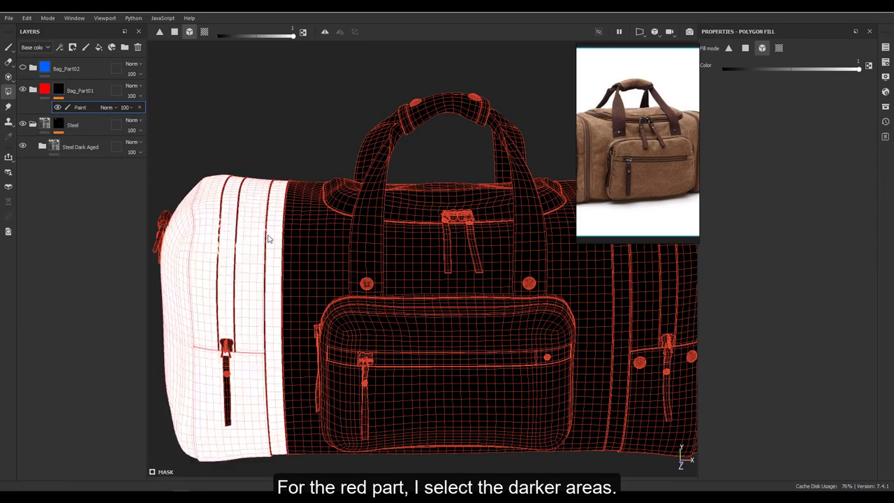
{"action": "left_click", "coordinate": [223, 264]}
{"action": "scroll", "coordinate": [243, 259], "scroll_direction": "down", "scroll_amount": 1}
{"action": "scroll", "coordinate": [370, 308], "scroll_direction": "down", "scroll_amount": 2}
{"action": "scroll", "coordinate": [410, 309], "scroll_direction": "up", "scroll_amount": 5}
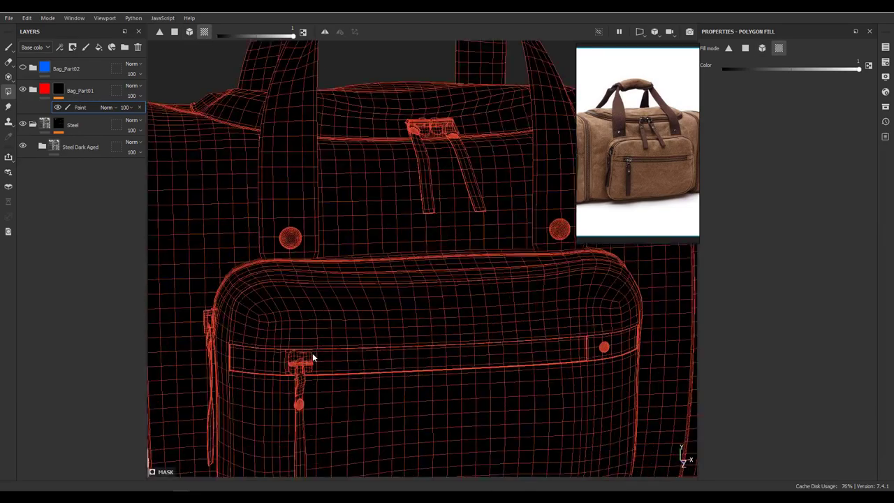
{"action": "left_click", "coordinate": [340, 363]}
{"action": "scroll", "coordinate": [361, 325], "scroll_direction": "down", "scroll_amount": 5}
- Fill the top panel band and the handle band segment white in the mask
{"action": "mouse_move", "coordinate": [361, 325]}
{"action": "left_mouse_down", "text": "alt"}
{"action": "mouse_move", "coordinate": [322, 292]}
{"action": "mouse_move", "coordinate": [261, 300]}
{"action": "left_mouse_up", "text": "alt"}
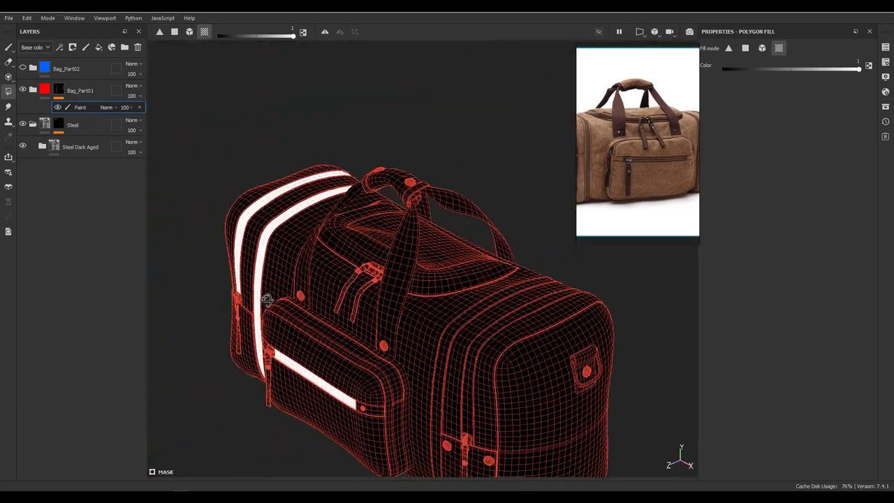
{"action": "scroll", "coordinate": [451, 283], "scroll_direction": "up", "scroll_amount": 5}
{"action": "left_click", "coordinate": [435, 315]}
{"action": "scroll", "coordinate": [433, 327], "scroll_direction": "up", "scroll_amount": 3}
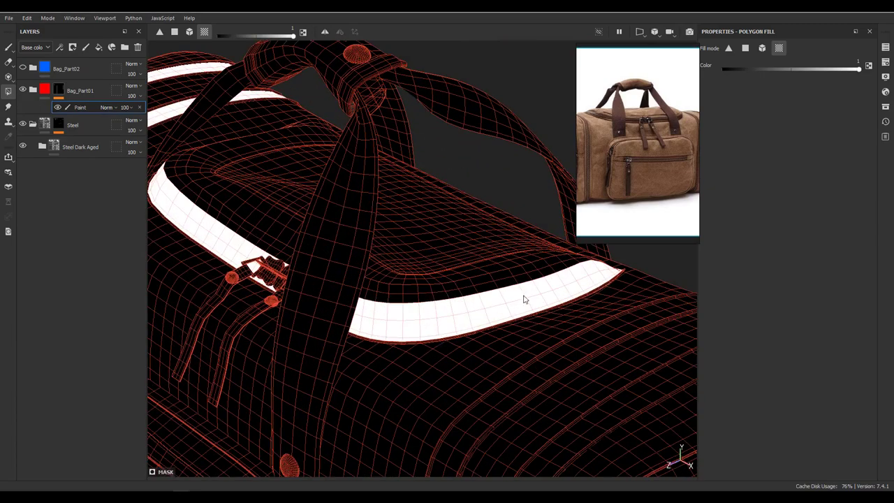
{"action": "scroll", "coordinate": [546, 308], "scroll_direction": "up", "scroll_amount": 5}
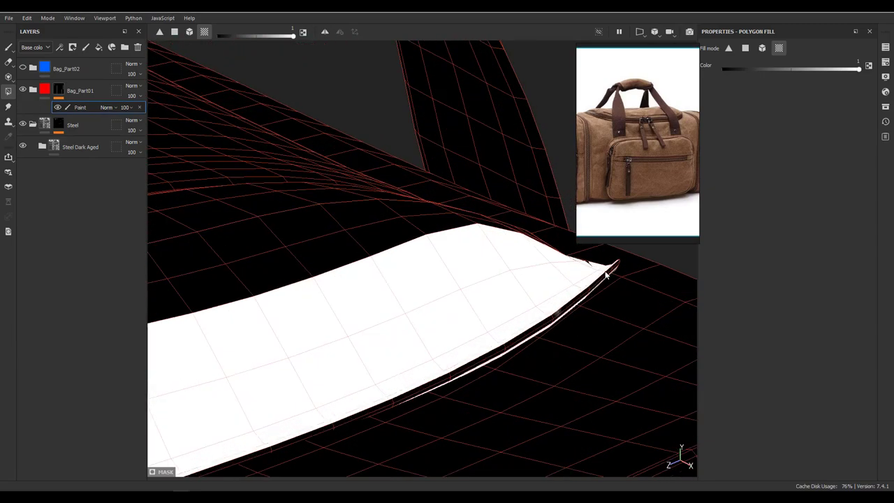
{"action": "scroll", "coordinate": [476, 265], "scroll_direction": "down", "scroll_amount": 2}
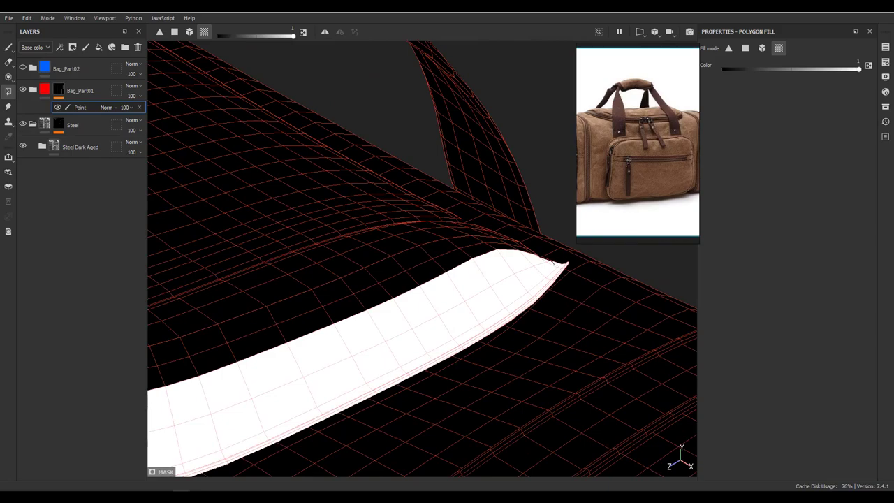
{"action": "scroll", "coordinate": [356, 323], "scroll_direction": "down", "scroll_amount": 2}
{"action": "scroll", "coordinate": [355, 307], "scroll_direction": "down", "scroll_amount": 5}
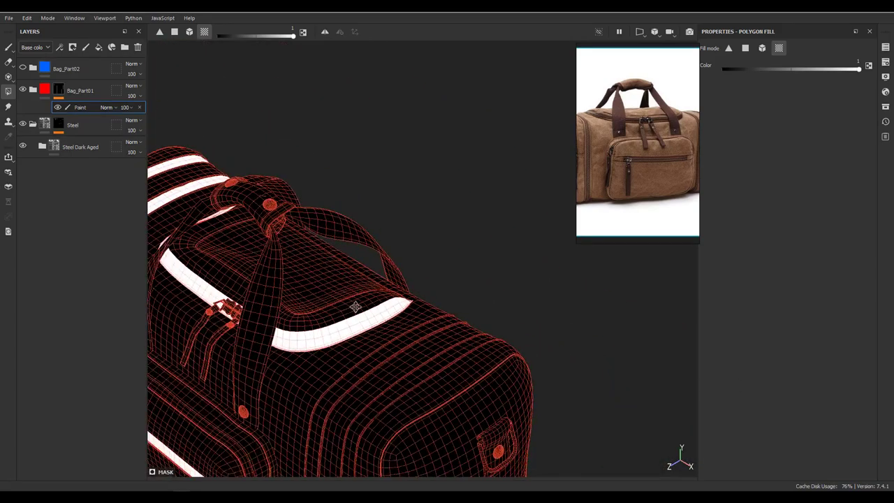
{"action": "scroll", "coordinate": [355, 303], "scroll_direction": "down", "scroll_amount": 3}
{"action": "scroll", "coordinate": [515, 374], "scroll_direction": "up", "scroll_amount": 2}
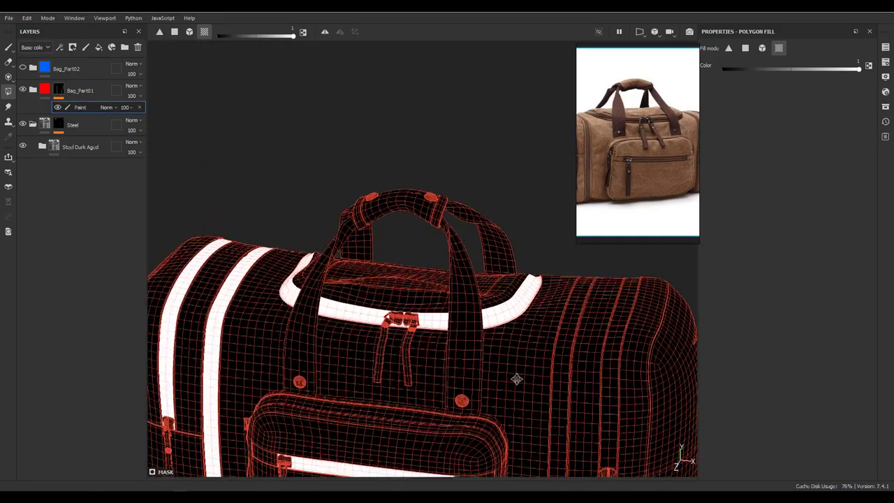
{"action": "scroll", "coordinate": [409, 219], "scroll_direction": "up", "scroll_amount": 3}
{"action": "scroll", "coordinate": [423, 184], "scroll_direction": "up", "scroll_amount": 3}
{"action": "scroll", "coordinate": [449, 211], "scroll_direction": "up", "scroll_amount": 2}
{"action": "left_click", "coordinate": [449, 212]}
- Fill the bag's side tab white in the mask and review the whole bag
{"action": "scroll", "coordinate": [426, 219], "scroll_direction": "down", "scroll_amount": 3}
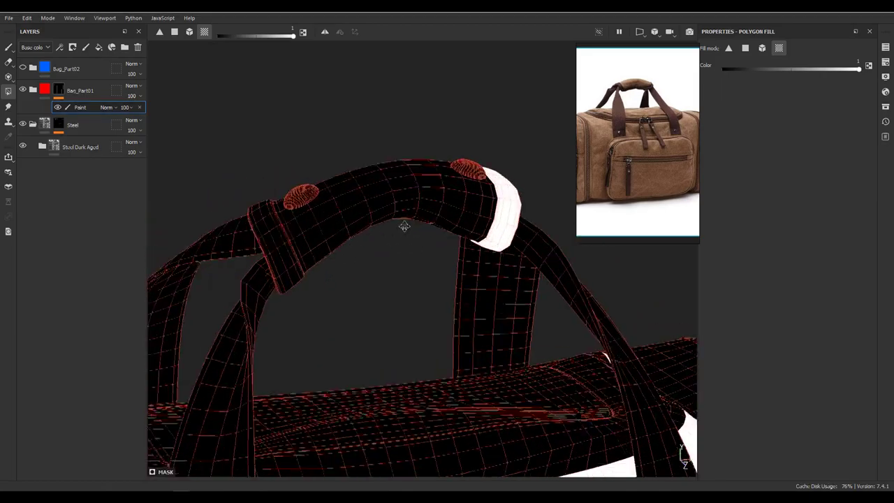
{"action": "left_click_drag", "start_coordinate": [403, 225], "coordinate": [391, 265], "text": "alt"}
{"action": "scroll", "coordinate": [381, 295], "scroll_direction": "down", "scroll_amount": 3}
{"action": "middle_click_drag", "start_coordinate": [381, 295], "coordinate": [407, 266], "text": "alt"}
{"action": "mouse_move", "coordinate": [407, 266]}
{"action": "left_mouse_down", "text": "alt"}
{"action": "mouse_move", "coordinate": [427, 241]}
{"action": "mouse_move", "coordinate": [485, 227]}
{"action": "left_mouse_up", "text": "alt"}
{"action": "scroll", "coordinate": [442, 235], "scroll_direction": "down", "scroll_amount": 2}
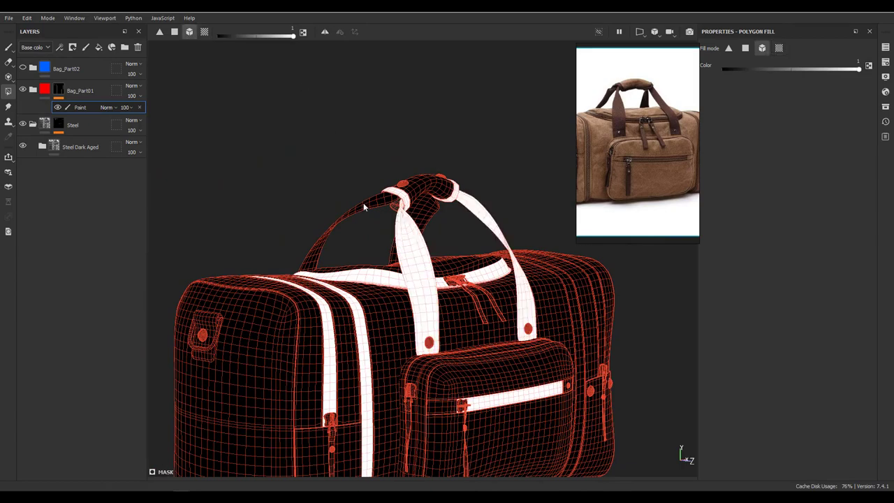
{"action": "left_click_drag", "start_coordinate": [411, 230], "coordinate": [383, 335], "text": "alt"}
{"action": "scroll", "coordinate": [380, 356], "scroll_direction": "up", "scroll_amount": 5}
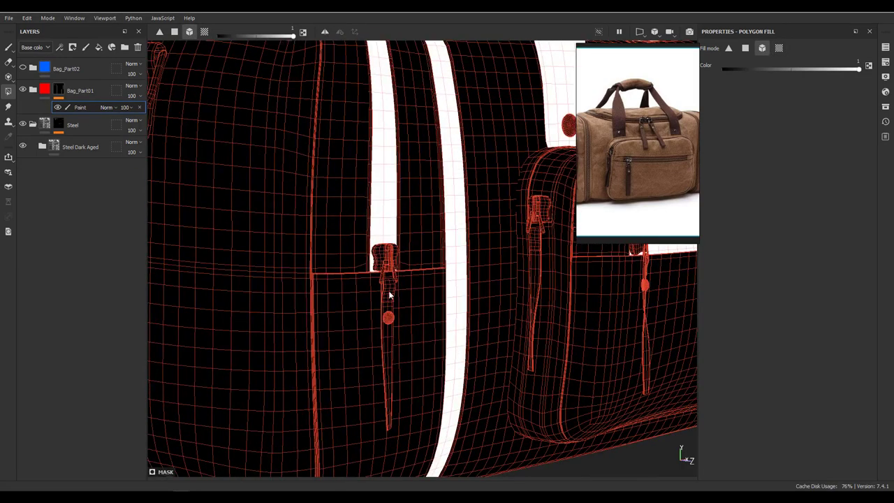
{"action": "scroll", "coordinate": [529, 230], "scroll_direction": "up", "scroll_amount": 3}
{"action": "left_click_drag", "start_coordinate": [611, 298], "coordinate": [459, 282], "text": "alt"}
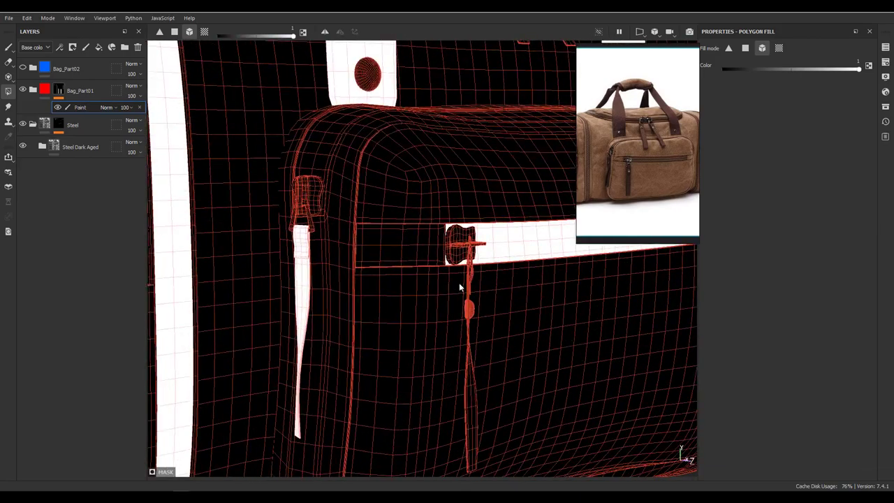
{"action": "scroll", "coordinate": [472, 275], "scroll_direction": "up", "scroll_amount": 3}
{"action": "scroll", "coordinate": [585, 303], "scroll_direction": "down", "scroll_amount": 5}
{"action": "scroll", "coordinate": [584, 299], "scroll_direction": "up", "scroll_amount": 3}
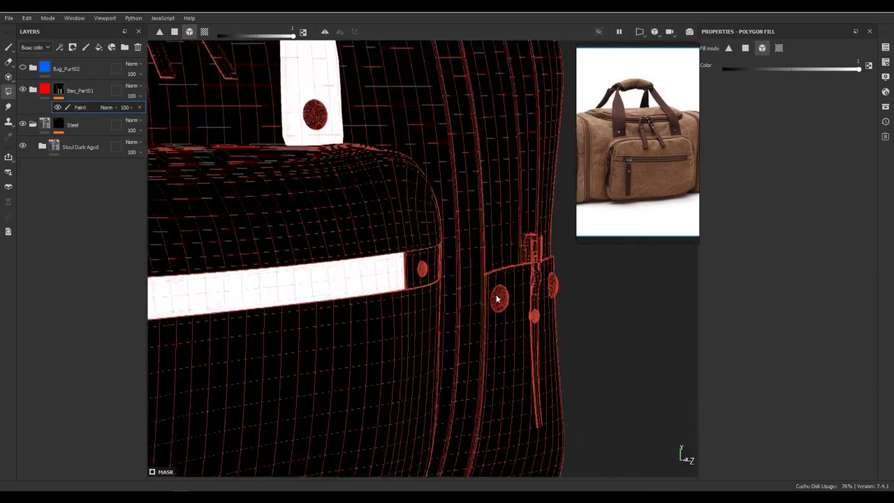
{"action": "left_click_drag", "start_coordinate": [585, 298], "coordinate": [499, 329], "text": "alt"}
{"action": "scroll", "coordinate": [499, 330], "scroll_direction": "up", "scroll_amount": 2}
{"action": "scroll", "coordinate": [499, 330], "scroll_direction": "down", "scroll_amount": 4}
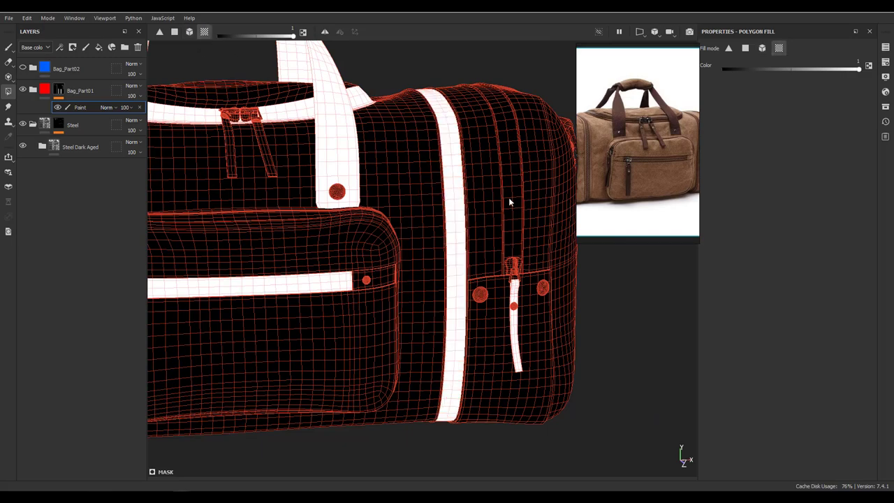
{"action": "scroll", "coordinate": [508, 198], "scroll_direction": "down", "scroll_amount": 3}
{"action": "mouse_move", "coordinate": [508, 198]}
{"action": "left_mouse_down", "text": "alt"}
{"action": "mouse_move", "coordinate": [287, 299]}
{"action": "mouse_move", "coordinate": [450, 243]}
{"action": "left_mouse_up", "text": "alt"}
{"action": "mouse_move", "coordinate": [616, 300]}
{"action": "left_mouse_down", "text": "alt"}
{"action": "mouse_move", "coordinate": [488, 279]}
{"action": "mouse_move", "coordinate": [568, 289]}
{"action": "mouse_move", "coordinate": [353, 274]}
{"action": "left_mouse_up", "text": "alt"}
{"action": "scroll", "coordinate": [349, 279], "scroll_direction": "up", "scroll_amount": 3}
{"action": "scroll", "coordinate": [349, 279], "scroll_direction": "up", "scroll_amount": 2}
{"action": "scroll", "coordinate": [490, 278], "scroll_direction": "down", "scroll_amount": 3}
{"action": "scroll", "coordinate": [352, 273], "scroll_direction": "up", "scroll_amount": 3}
{"action": "left_click", "coordinate": [352, 273]}
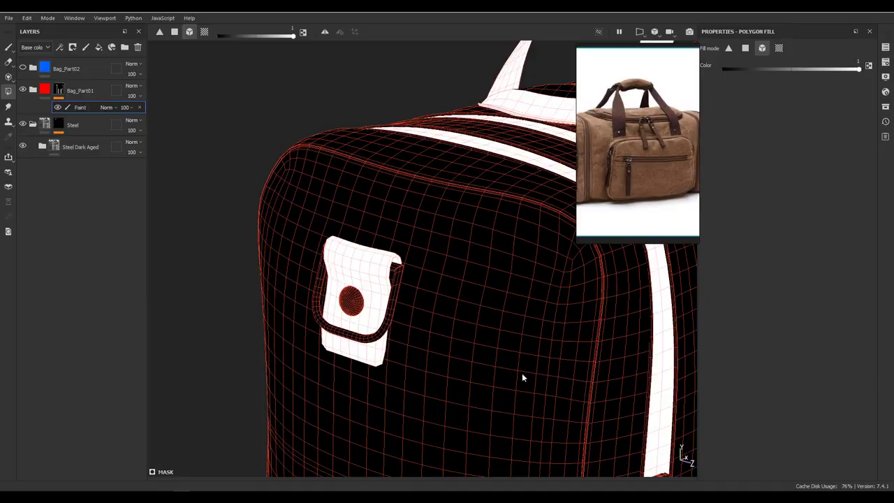
{"action": "mouse_move", "coordinate": [523, 377]}
{"action": "left_mouse_down", "text": "alt"}
{"action": "mouse_move", "coordinate": [553, 333]}
{"action": "mouse_move", "coordinate": [328, 209]}
{"action": "mouse_move", "coordinate": [382, 343]}
{"action": "left_mouse_up", "text": "alt"}
{"action": "scroll", "coordinate": [375, 261], "scroll_direction": "down", "scroll_amount": 3}
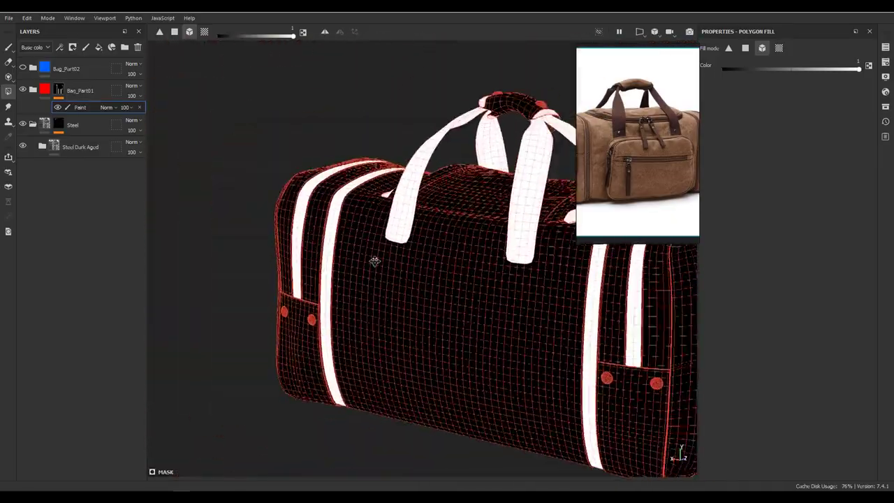
{"action": "mouse_move", "coordinate": [375, 261]}
{"action": "left_mouse_down", "text": "alt"}
{"action": "mouse_move", "coordinate": [286, 251]}
{"action": "mouse_move", "coordinate": [237, 144]}
{"action": "mouse_move", "coordinate": [367, 233]}
{"action": "mouse_move", "coordinate": [367, 247]}
{"action": "mouse_move", "coordinate": [480, 148]}
{"action": "left_mouse_up", "text": "alt"}
{"action": "scroll", "coordinate": [286, 252], "scroll_direction": "down", "scroll_amount": 2}
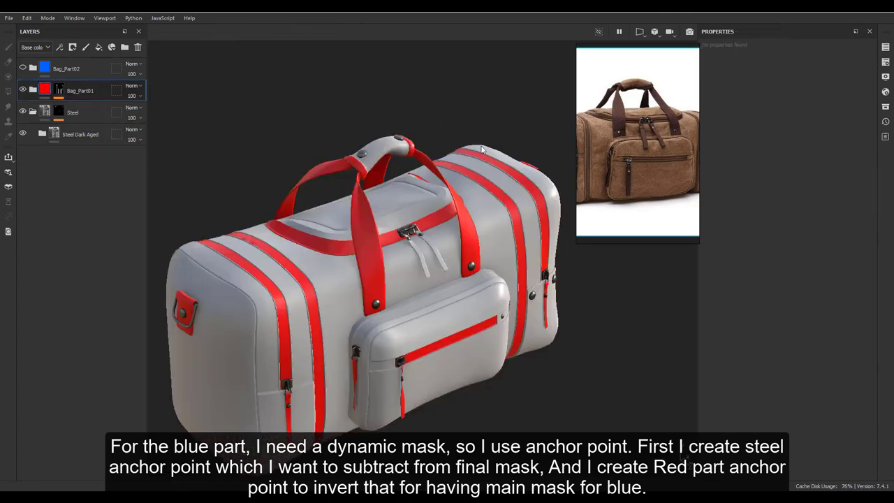
- Add anchor points to the Steel mask and to Bag_Part01's painted mask
{"action": "left_click", "coordinate": [22, 67]}
{"action": "left_click", "coordinate": [23, 68]}
{"action": "left_click", "coordinate": [61, 119]}
{"action": "right_click", "coordinate": [76, 130]}
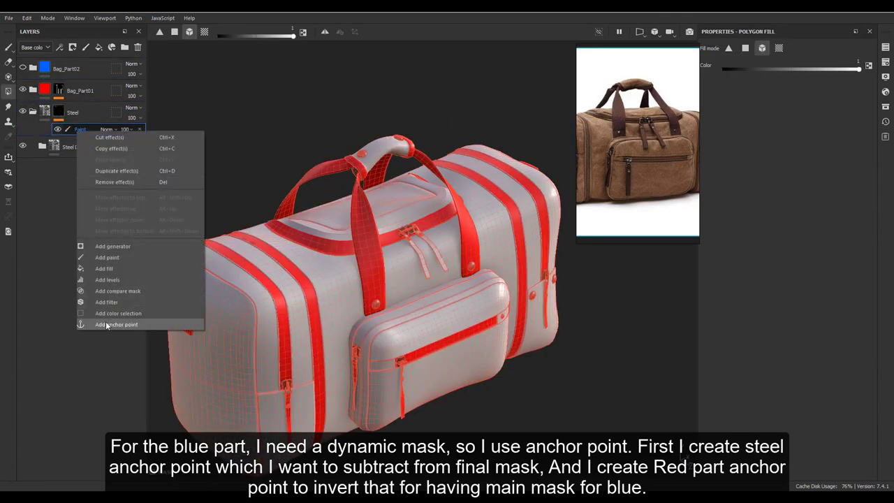
{"action": "left_click", "coordinate": [105, 320]}
{"action": "left_click", "coordinate": [59, 90]}
{"action": "right_click", "coordinate": [77, 108]}
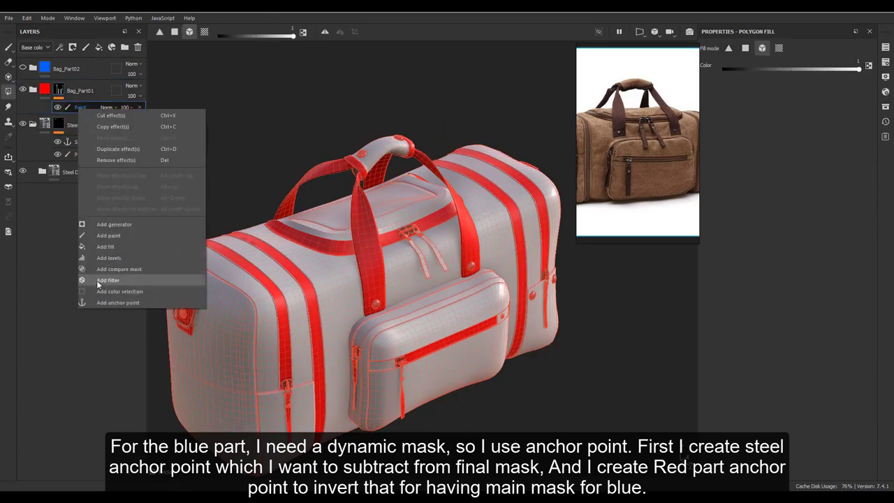
{"action": "left_click", "coordinate": [110, 303]}
- Show Bag_Part02 and give it a black mask filled from the Bag_Part01 anchor point
{"action": "left_click", "coordinate": [46, 68]}
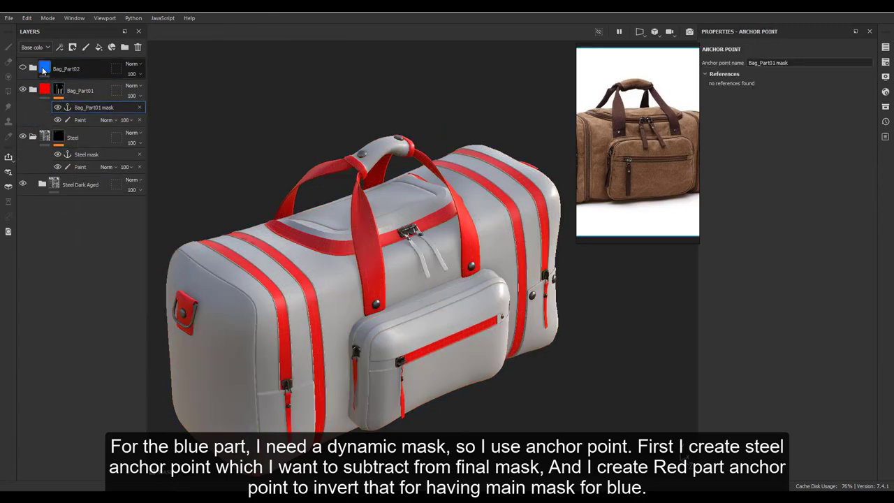
{"action": "left_click", "coordinate": [22, 67]}
{"action": "right_click", "coordinate": [52, 67]}
{"action": "left_click", "coordinate": [70, 85]}
{"action": "right_click", "coordinate": [58, 68]}
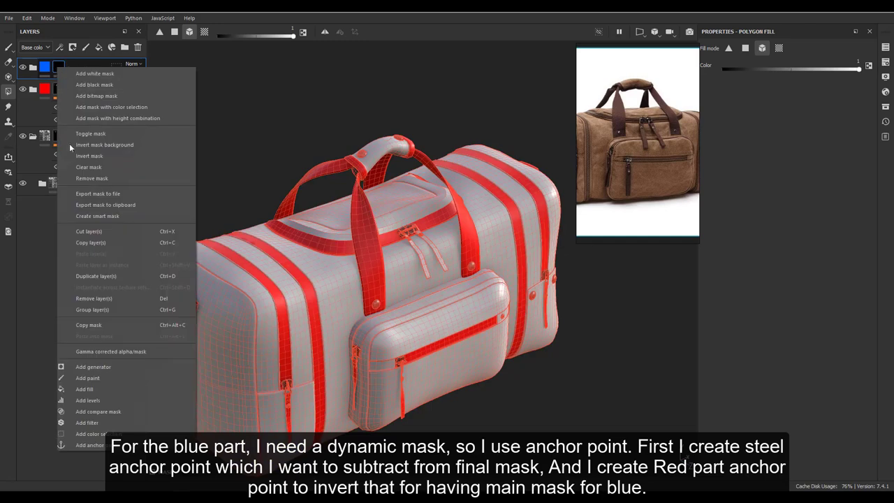
{"action": "left_click", "coordinate": [84, 400]}
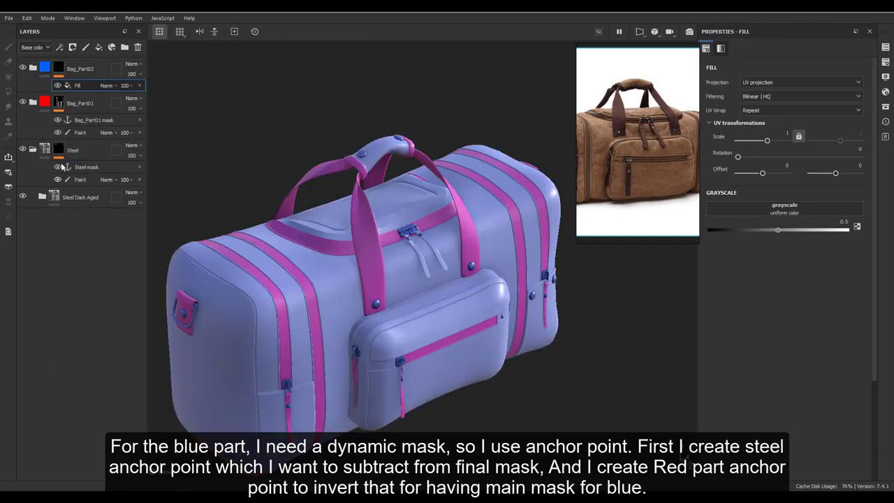
{"action": "left_click", "coordinate": [784, 208]}
{"action": "left_click", "coordinate": [820, 218]}
{"action": "left_click", "coordinate": [796, 232]}
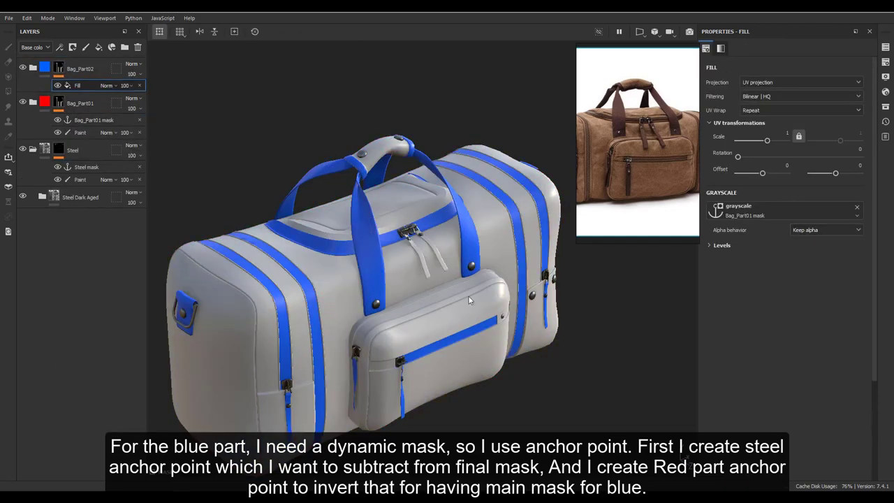
- Add a Levels effect to Bag_Part02's mask and invert it so the body turns blue
{"action": "right_click", "coordinate": [84, 88]}
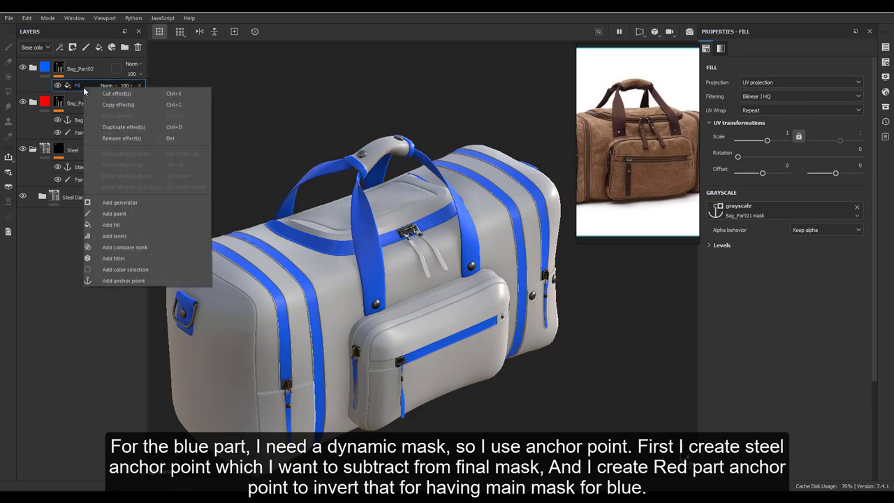
{"action": "left_click", "coordinate": [113, 236]}
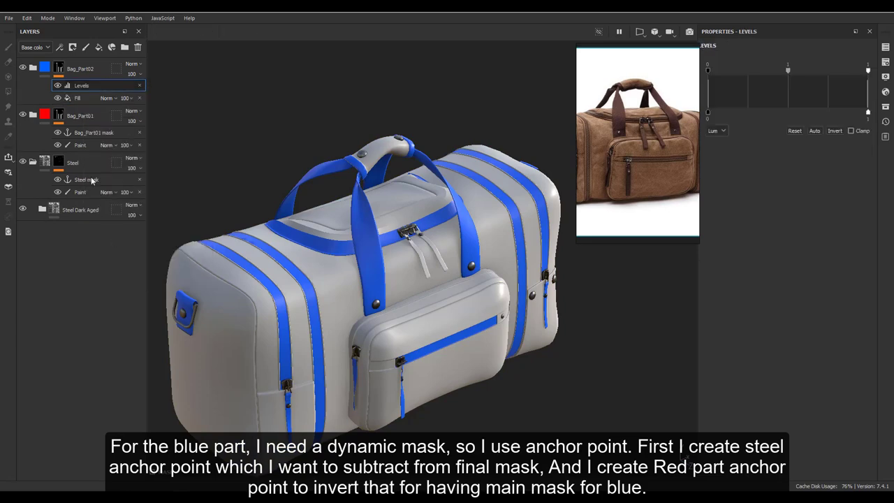
{"action": "left_click", "coordinate": [835, 132]}
{"action": "scroll", "coordinate": [370, 314], "scroll_direction": "up", "scroll_amount": 10}
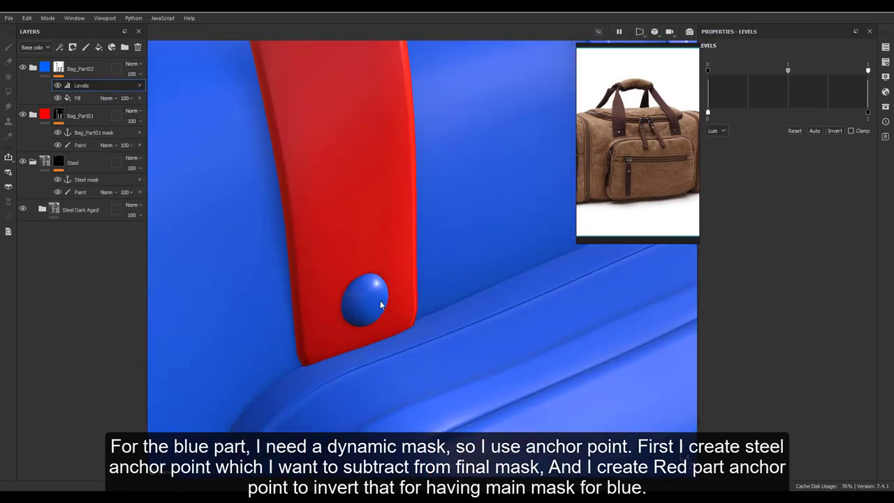
- Add a fill effect sourced from the Steel anchor point, blended with Subtract
{"action": "right_click", "coordinate": [94, 86]}
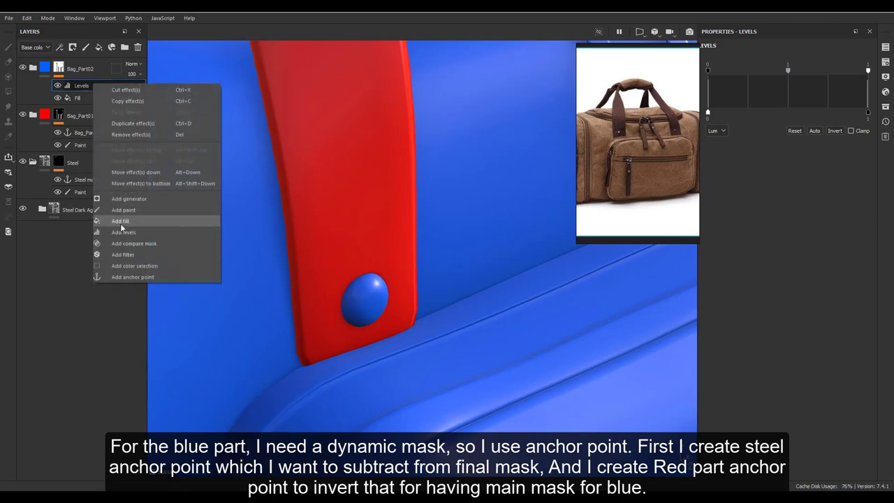
{"action": "left_click", "coordinate": [115, 224]}
{"action": "left_click", "coordinate": [795, 210]}
{"action": "left_click", "coordinate": [814, 217]}
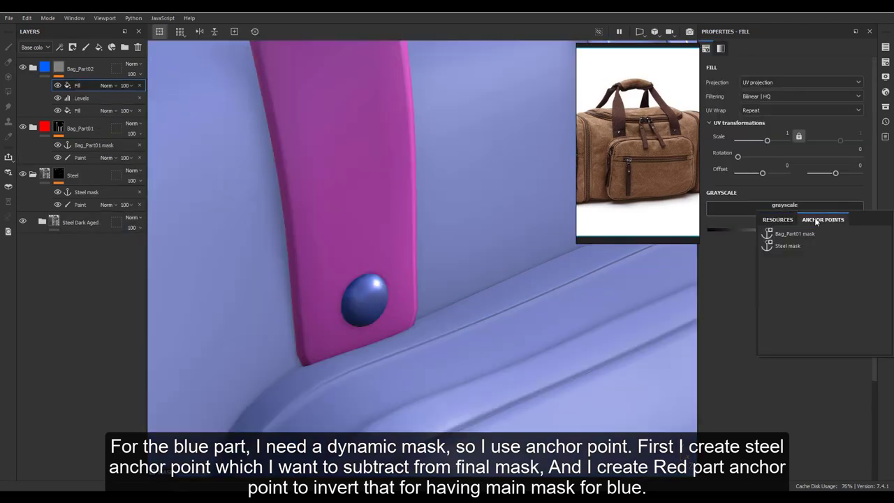
{"action": "left_click", "coordinate": [775, 245]}
{"action": "scroll", "coordinate": [395, 239], "scroll_direction": "down", "scroll_amount": 10}
{"action": "left_click", "coordinate": [107, 85]}
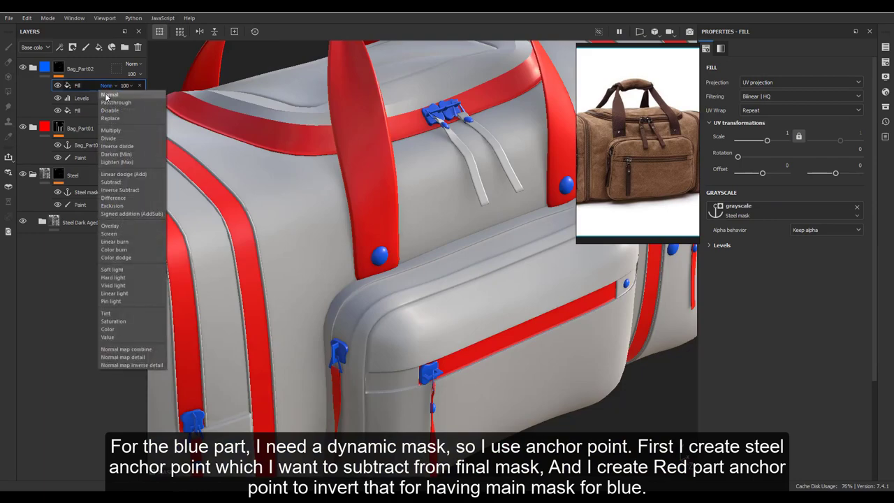
{"action": "left_click", "coordinate": [114, 182]}
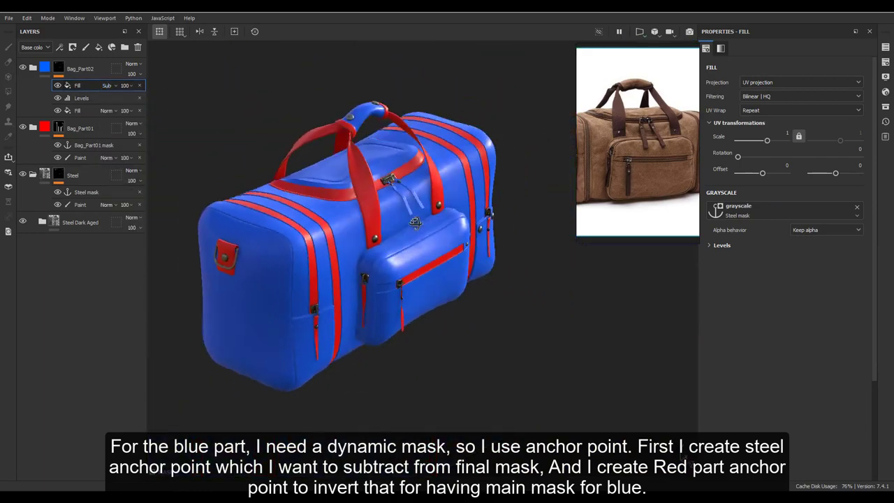
- Orbit and zoom around the bag to check the red and blue mask coverage
{"action": "mouse_move", "coordinate": [643, 195]}
{"action": "left_mouse_down", "text": "alt"}
{"action": "mouse_move", "coordinate": [368, 201]}
{"action": "mouse_move", "coordinate": [412, 203]}
{"action": "left_mouse_up", "text": "alt"}
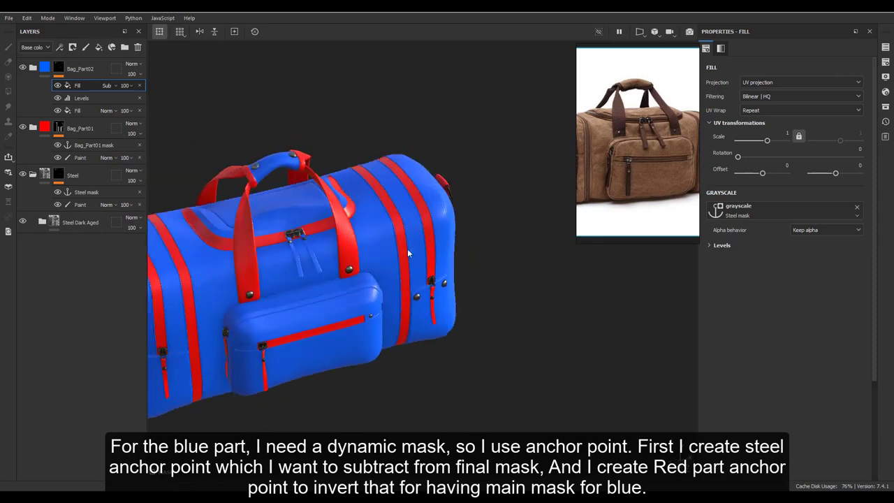
{"action": "mouse_move", "coordinate": [411, 198]}
{"action": "right_mouse_down", "text": "alt"}
{"action": "mouse_move", "coordinate": [435, 325]}
{"action": "mouse_move", "coordinate": [451, 360]}
{"action": "right_mouse_up", "text": "alt"}
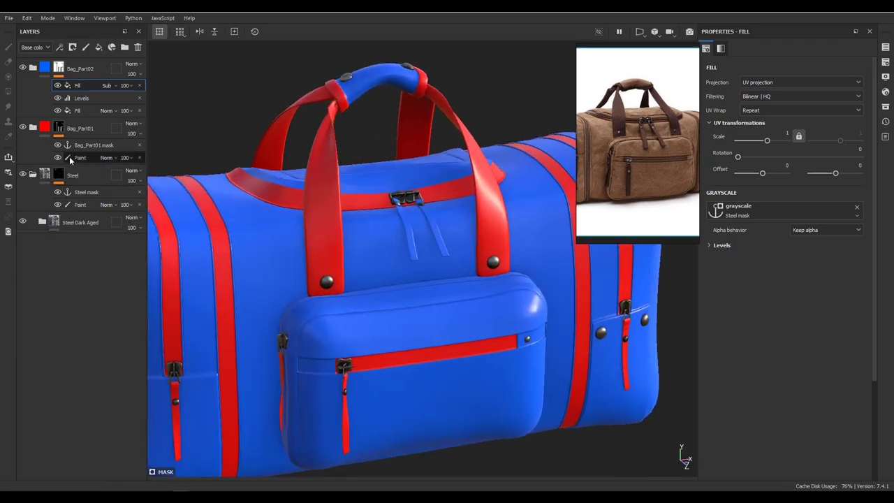
{"action": "left_click", "coordinate": [78, 158]}
{"action": "right_click_drag", "start_coordinate": [395, 180], "coordinate": [415, 219], "text": "alt"}
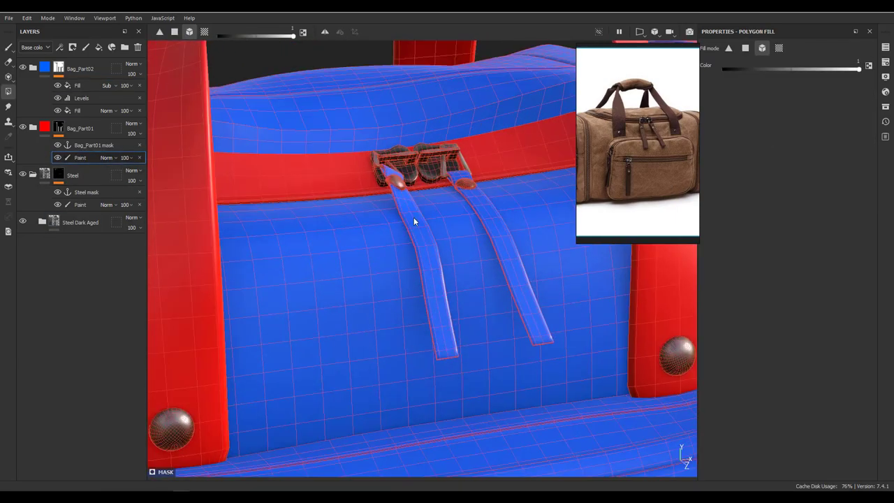
{"action": "right_click_drag", "start_coordinate": [487, 209], "coordinate": [461, 167], "text": "alt"}
{"action": "mouse_move", "coordinate": [460, 167]}
{"action": "left_mouse_down", "text": "alt"}
{"action": "mouse_move", "coordinate": [432, 244]}
{"action": "mouse_move", "coordinate": [336, 274]}
{"action": "mouse_move", "coordinate": [433, 265]}
{"action": "left_mouse_up", "text": "alt"}
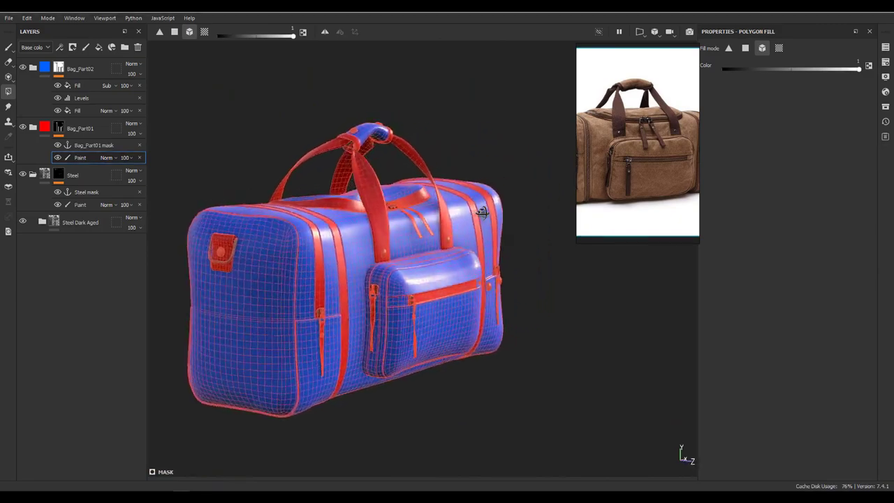
- Apply the Fabric Canvas smart material, found by searching 'fabric', to the red parts
{"action": "left_click", "coordinate": [33, 127]}
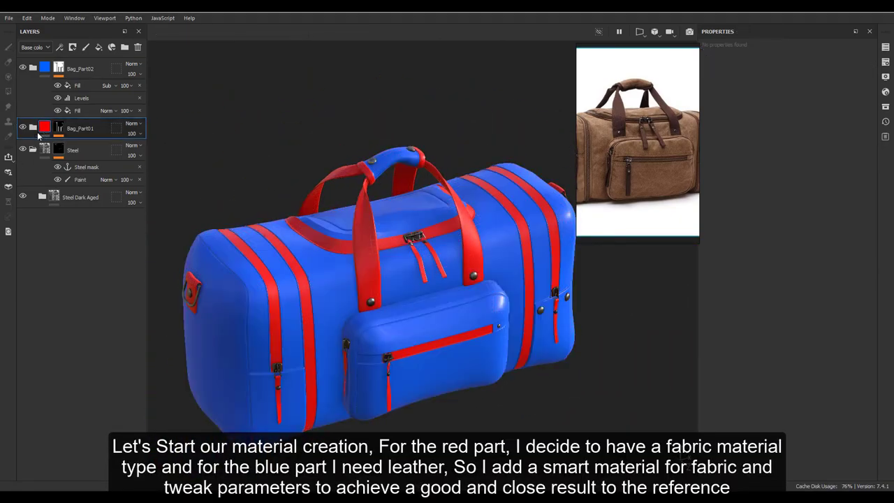
{"action": "left_click", "coordinate": [112, 47]}
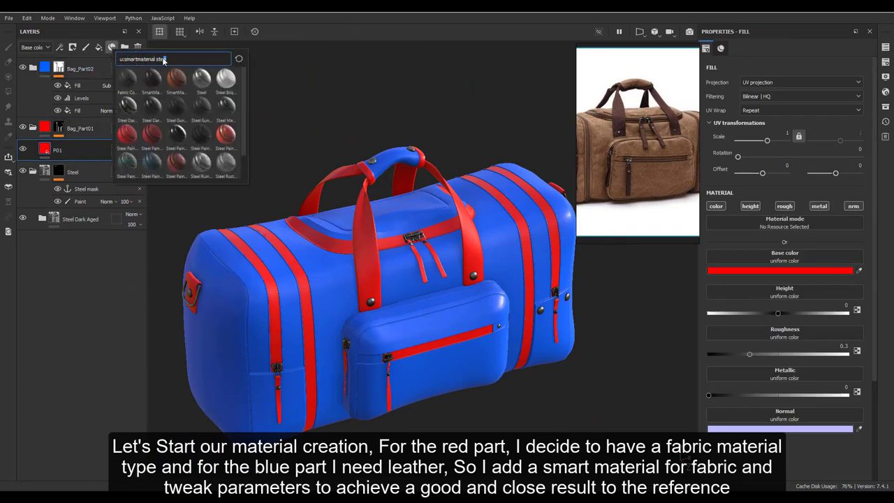
{"action": "type", "text": "fabric"}
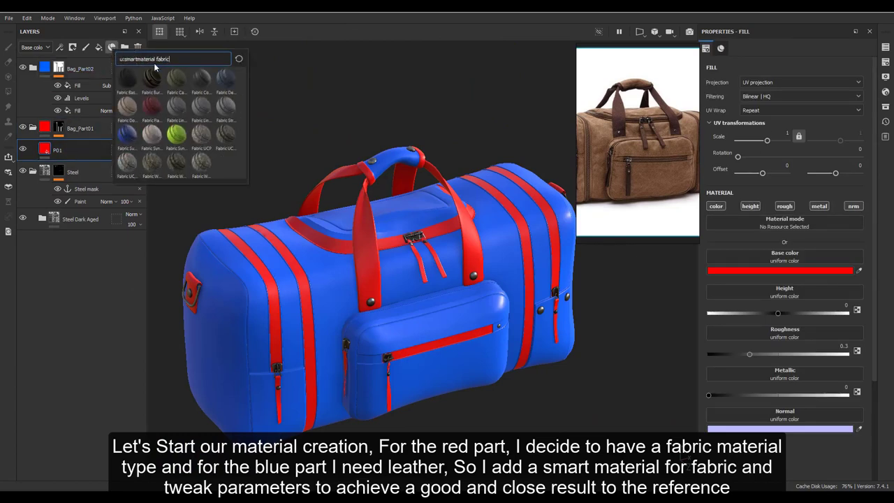
{"action": "left_click", "coordinate": [177, 82]}
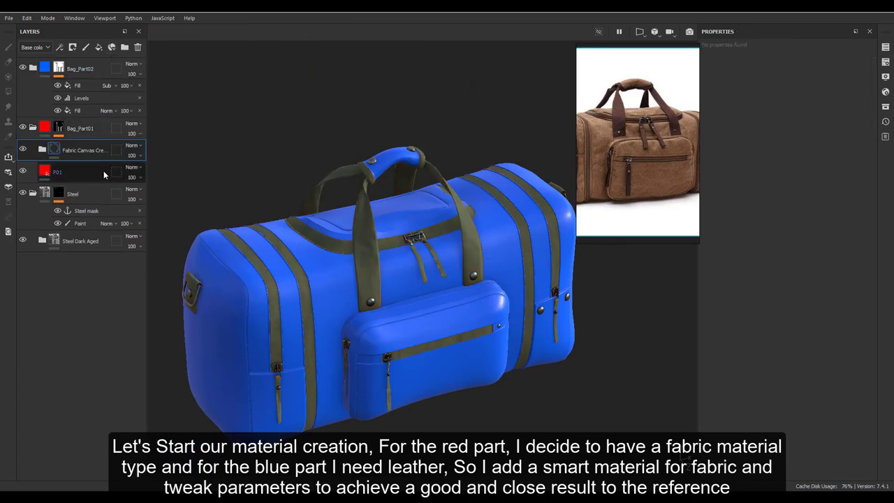
{"action": "scroll", "coordinate": [329, 263], "scroll_direction": "up", "scroll_amount": 3}
{"action": "left_click_drag", "start_coordinate": [333, 274], "coordinate": [363, 269], "text": "alt"}
- Set the texture set size to 2048 in Texture Set Settings
{"action": "left_click", "coordinate": [885, 62]}
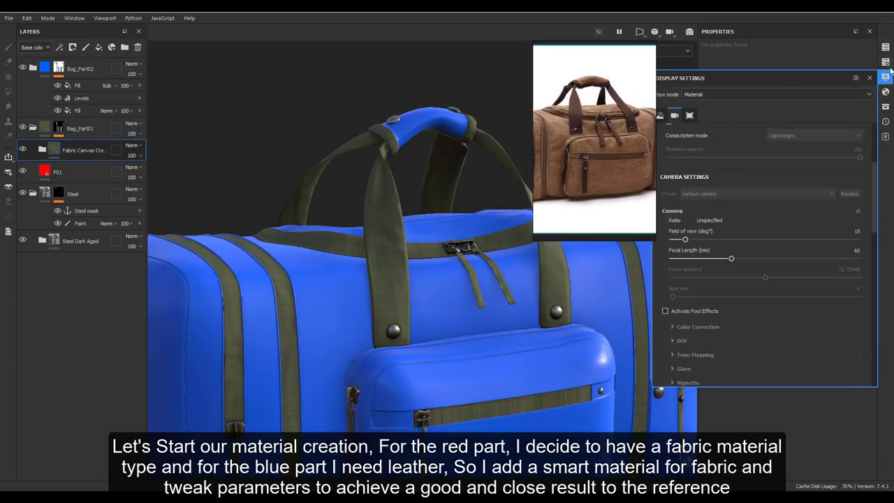
{"action": "left_click", "coordinate": [884, 48]}
{"action": "left_click", "coordinate": [863, 78]}
{"action": "scroll", "coordinate": [761, 134], "scroll_direction": "up", "scroll_amount": 3}
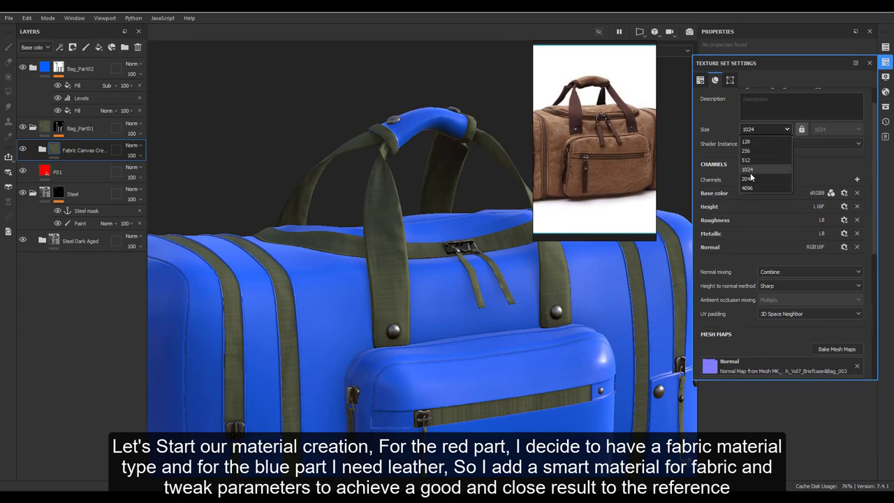
{"action": "left_click_drag", "start_coordinate": [605, 110], "coordinate": [77, 359]}
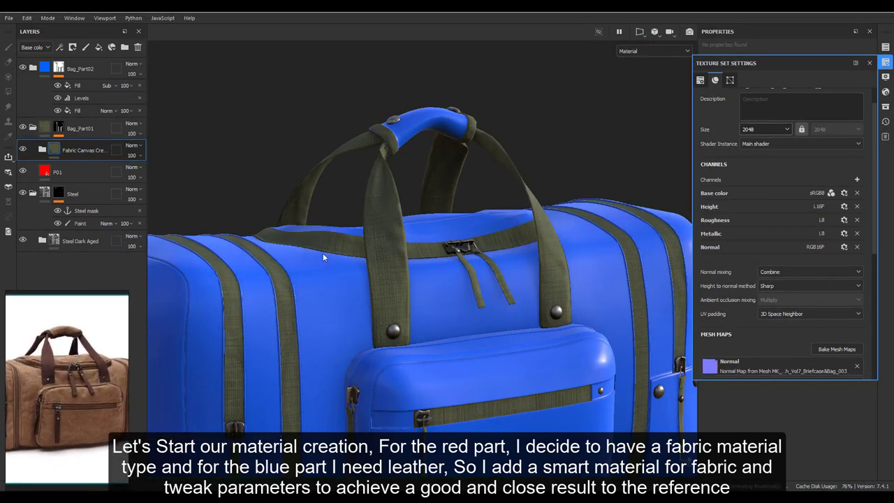
{"action": "mouse_move", "coordinate": [322, 252]}
{"action": "left_mouse_down", "text": "alt"}
{"action": "mouse_move", "coordinate": [380, 232]}
{"action": "mouse_move", "coordinate": [467, 243]}
{"action": "left_mouse_up", "text": "alt"}
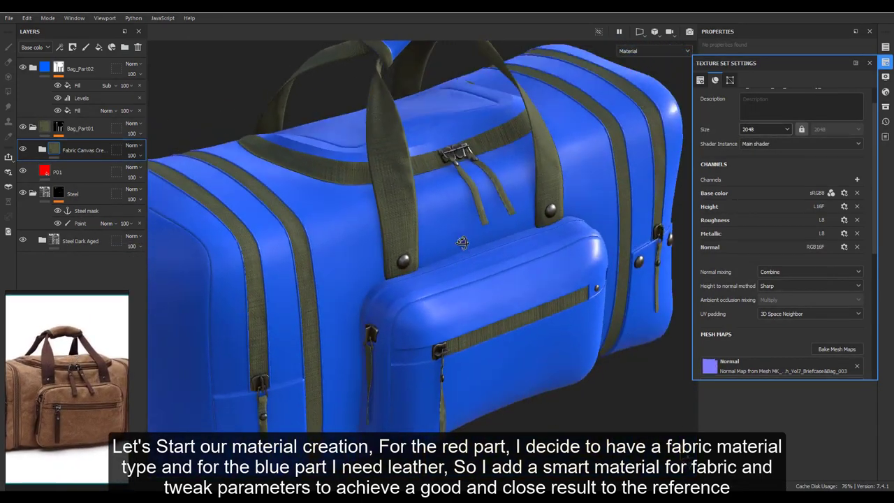
{"action": "scroll", "coordinate": [470, 238], "scroll_direction": "down", "scroll_amount": 3}
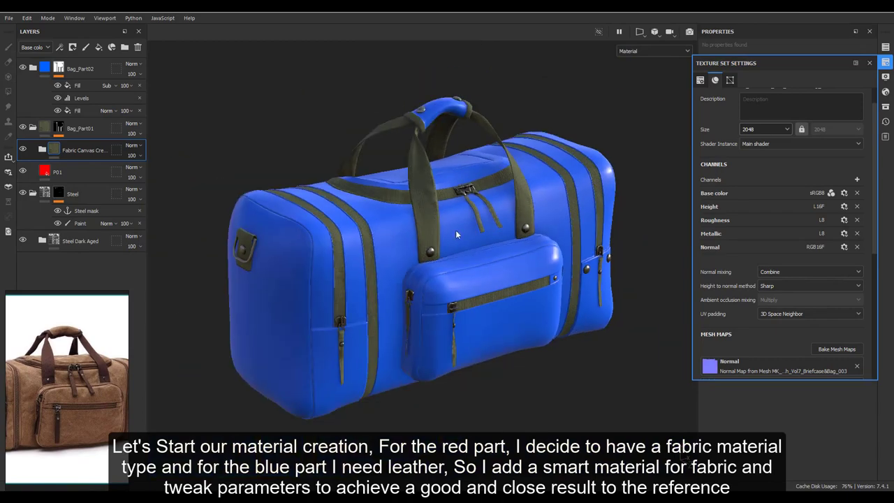
{"action": "left_click", "coordinate": [868, 63]}
{"action": "scroll", "coordinate": [423, 205], "scroll_direction": "up", "scroll_amount": 3}
{"action": "left_click_drag", "start_coordinate": [423, 205], "coordinate": [433, 196], "text": "alt"}
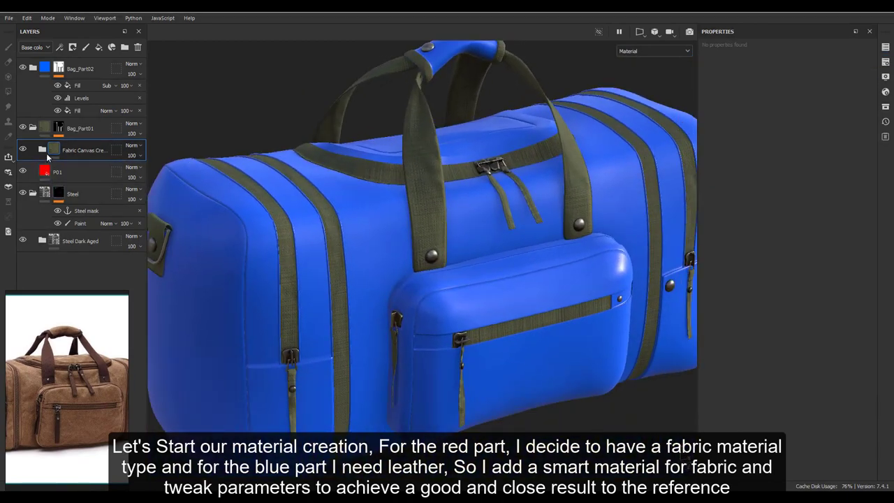
{"action": "left_click", "coordinate": [42, 150]}
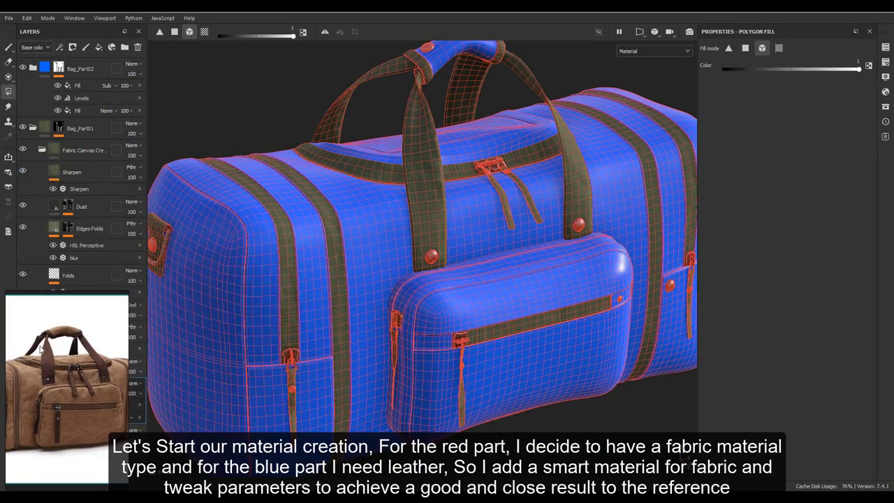
- Change the fabric Base layer's colour from olive to dark brown #482E16
{"action": "left_click_drag", "start_coordinate": [42, 349], "coordinate": [186, 333]}
{"action": "key", "text": "1"}
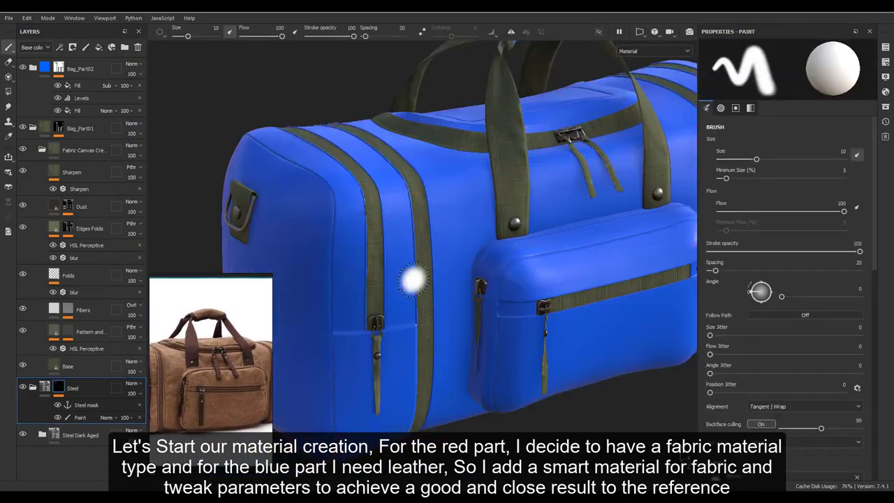
{"action": "left_click", "coordinate": [42, 386]}
{"action": "left_click", "coordinate": [63, 366]}
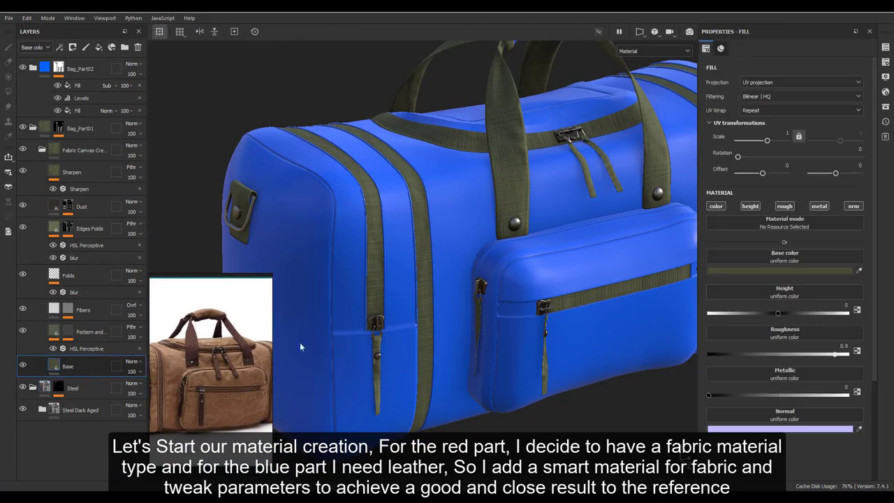
{"action": "left_click", "coordinate": [783, 270]}
{"action": "left_click_drag", "start_coordinate": [726, 253], "coordinate": [639, 223]}
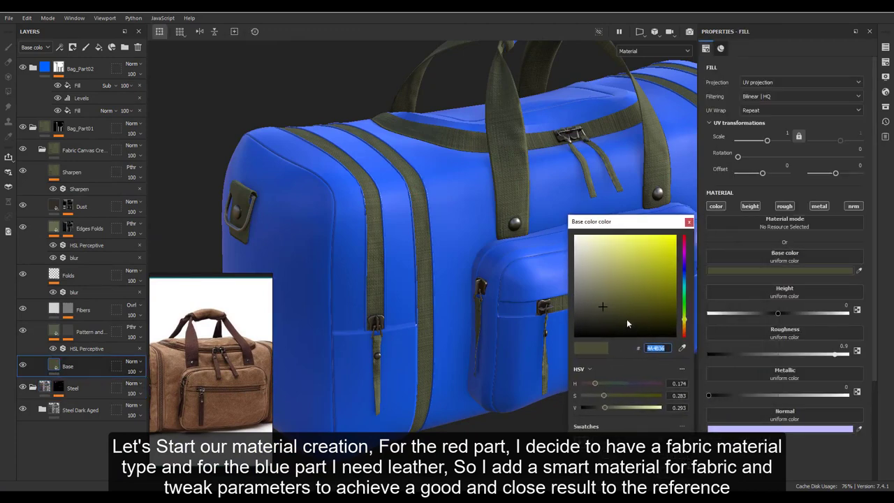
{"action": "left_click_drag", "start_coordinate": [626, 323], "coordinate": [650, 307]}
{"action": "mouse_move", "coordinate": [594, 383]}
{"action": "left_mouse_down"}
{"action": "mouse_move", "coordinate": [604, 407]}
{"action": "mouse_move", "coordinate": [651, 395]}
{"action": "mouse_move", "coordinate": [603, 407]}
{"action": "left_mouse_up"}
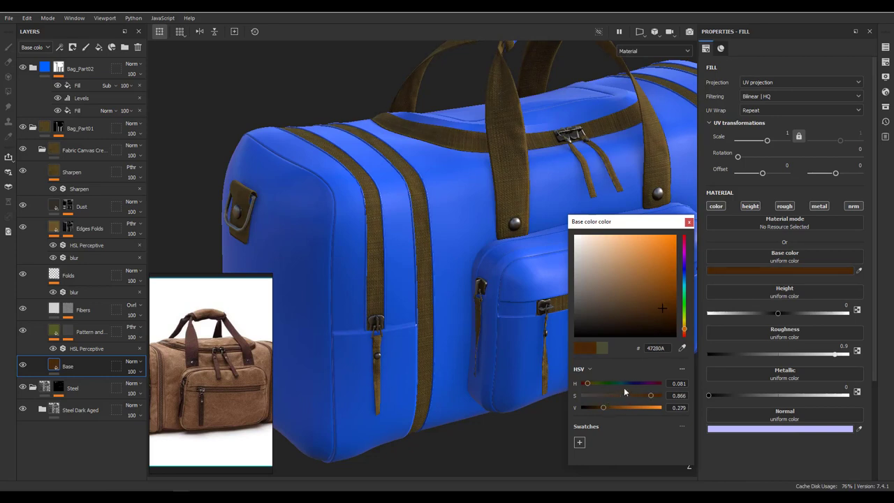
{"action": "left_click", "coordinate": [645, 308]}
{"action": "left_click_drag", "start_coordinate": [409, 225], "coordinate": [530, 209], "text": "alt"}
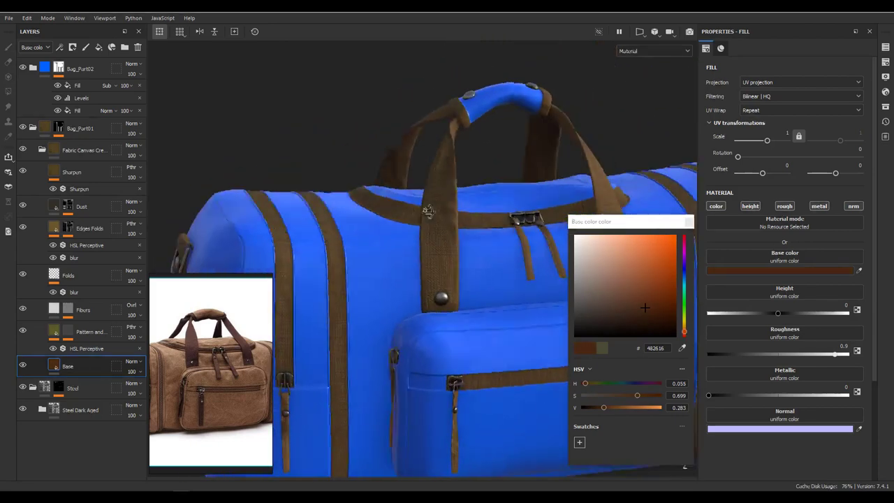
{"action": "left_click", "coordinate": [688, 224]}
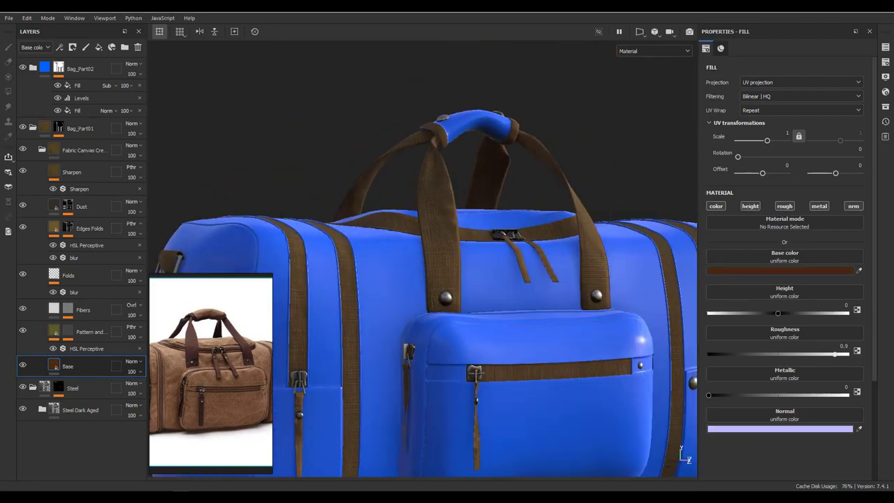
- Set the fabric Pattern layer's height strength to 0.05
{"action": "left_click_drag", "start_coordinate": [449, 247], "coordinate": [463, 273], "text": "alt"}
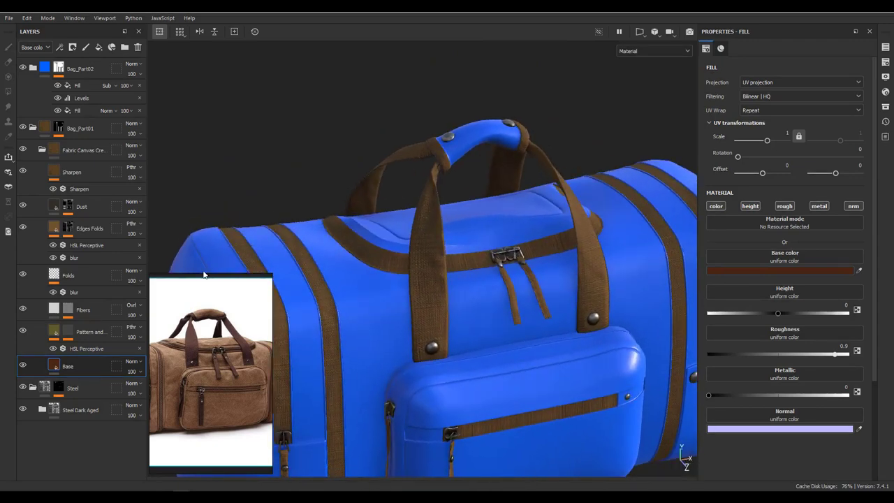
{"action": "left_click", "coordinate": [90, 331]}
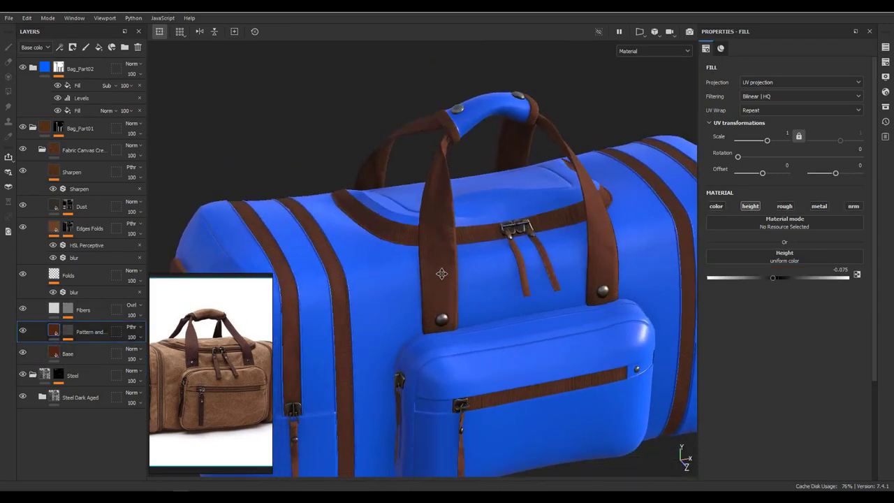
{"action": "scroll", "coordinate": [450, 293], "scroll_direction": "up", "scroll_amount": 3}
{"action": "scroll", "coordinate": [451, 293], "scroll_direction": "up", "scroll_amount": 2}
{"action": "scroll", "coordinate": [537, 391], "scroll_direction": "up", "scroll_amount": 2}
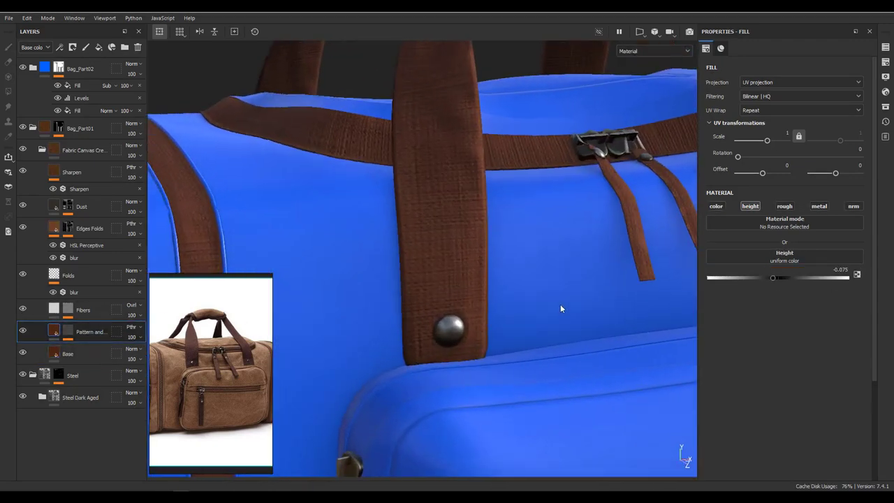
{"action": "left_click_drag", "start_coordinate": [560, 309], "coordinate": [520, 261], "text": "alt"}
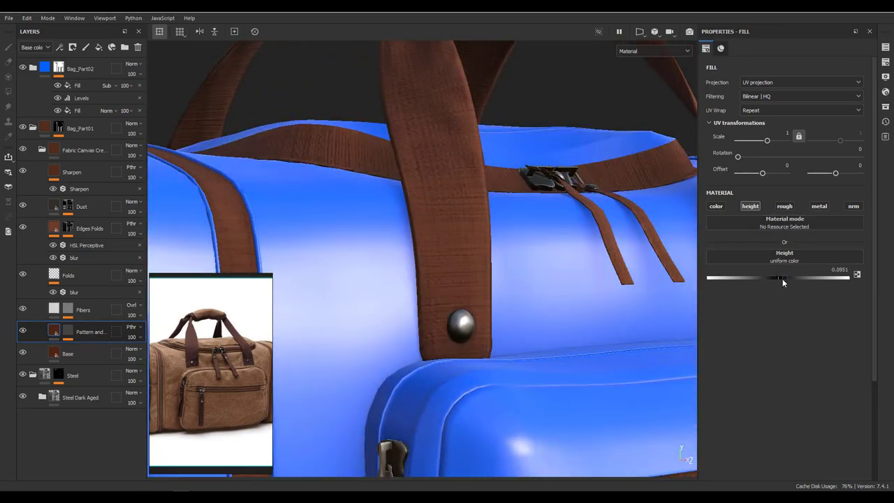
{"action": "left_click_drag", "start_coordinate": [782, 281], "coordinate": [779, 280]}
- Set the fill inside the fabric pattern mask to UV scale 9
{"action": "key", "text": "f"}
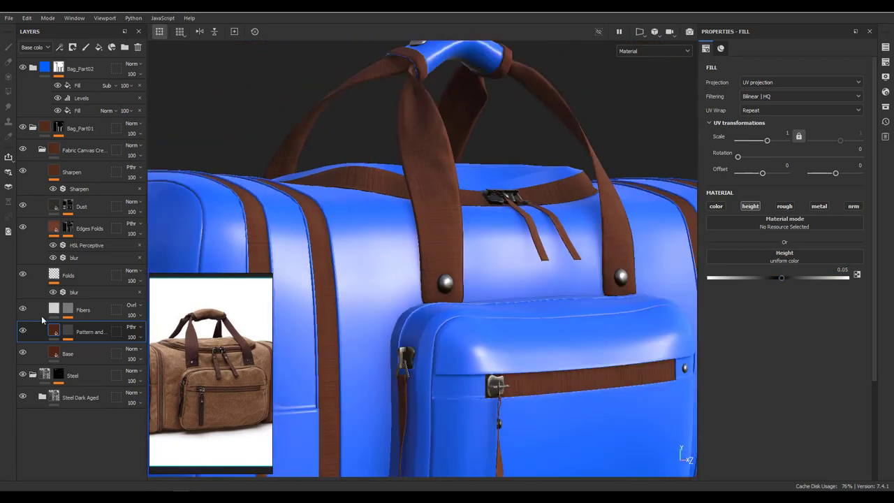
{"action": "left_click", "coordinate": [67, 331], "text": "alt"}
{"action": "left_click", "coordinate": [84, 362]}
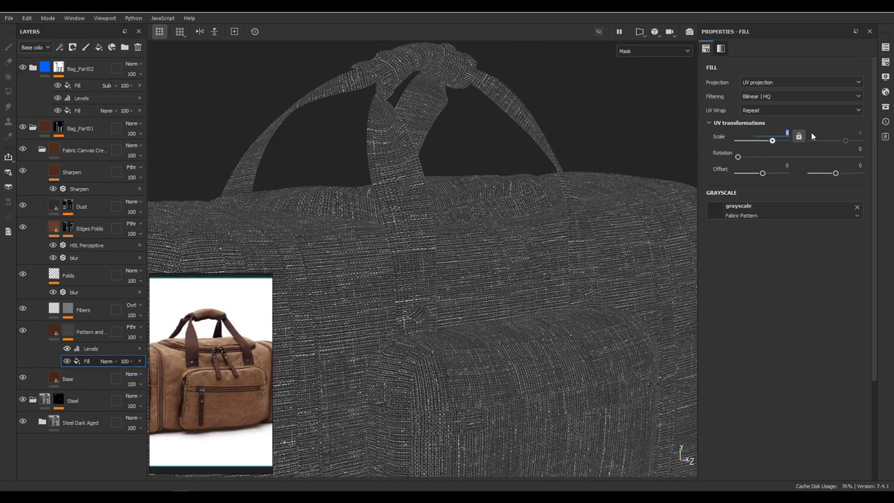
{"action": "type", "text": "9"}
{"action": "key", "text": "Return"}
- Brighten the pattern with Levels, setting midtone to 0.927 and white point to 0.462
{"action": "scroll", "coordinate": [628, 175], "scroll_direction": "up", "scroll_amount": 5}
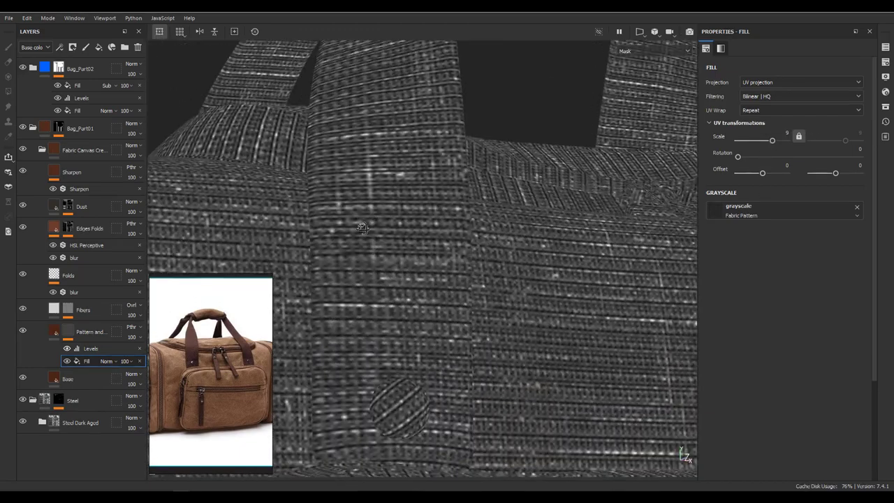
{"action": "left_click", "coordinate": [96, 350]}
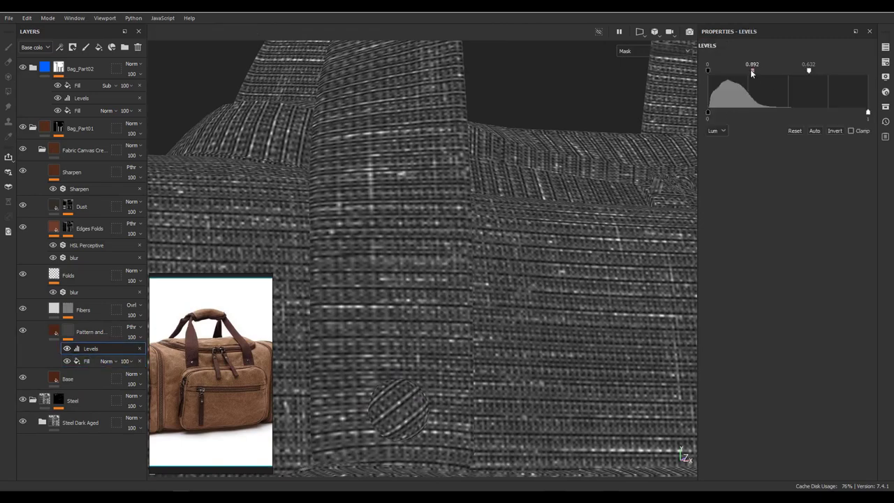
{"action": "left_click_drag", "start_coordinate": [751, 72], "coordinate": [742, 72]}
{"action": "left_click_drag", "start_coordinate": [808, 73], "coordinate": [744, 67]}
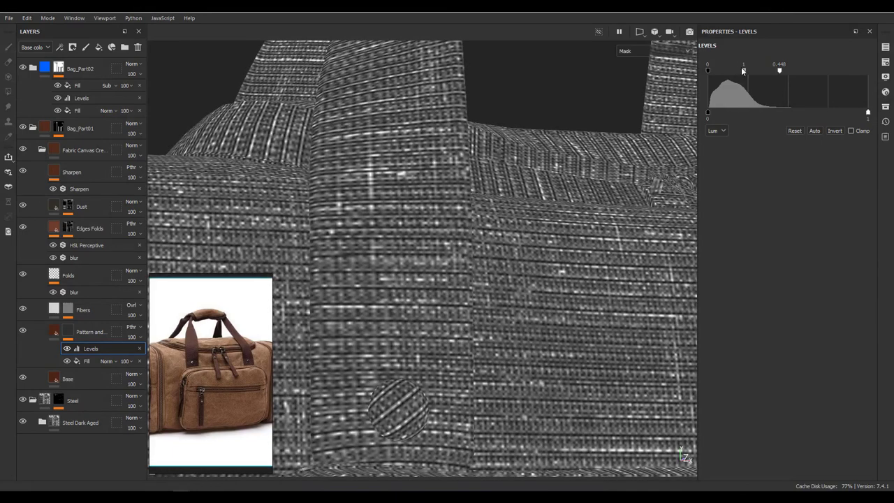
{"action": "left_click_drag", "start_coordinate": [744, 71], "coordinate": [742, 72]}
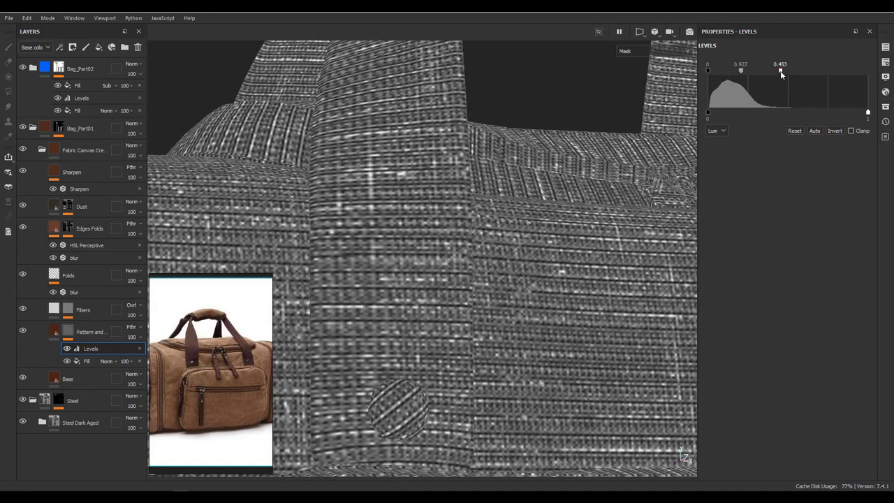
{"action": "left_click_drag", "start_coordinate": [780, 70], "coordinate": [782, 72]}
{"action": "key", "text": "f"}
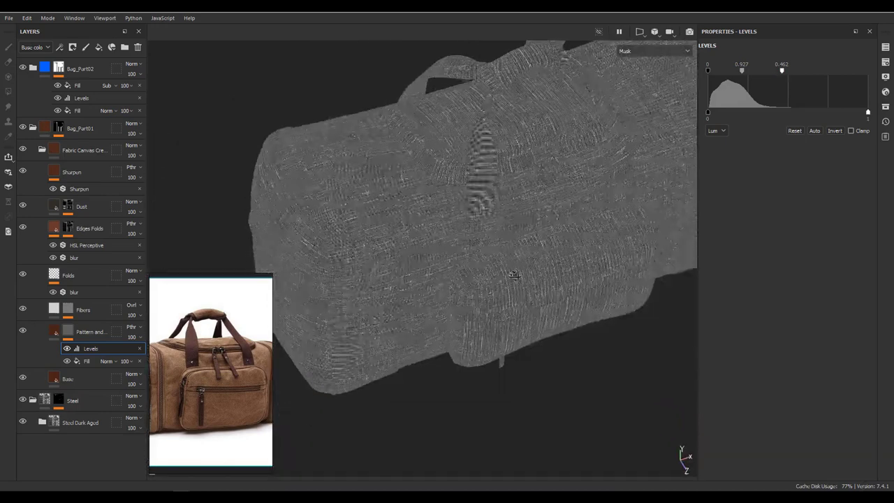
{"action": "left_click", "coordinate": [53, 334]}
{"action": "scroll", "coordinate": [487, 235], "scroll_direction": "up", "scroll_amount": 5}
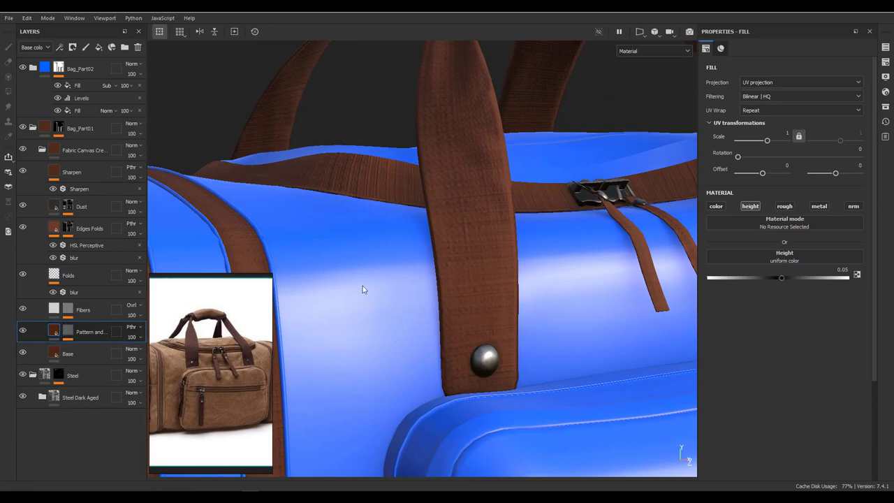
- Compare the fabric folder on and off, then switch the Fibers blend mode from Overlay to Soft light
{"action": "left_click_drag", "start_coordinate": [361, 289], "coordinate": [419, 265], "text": "alt"}
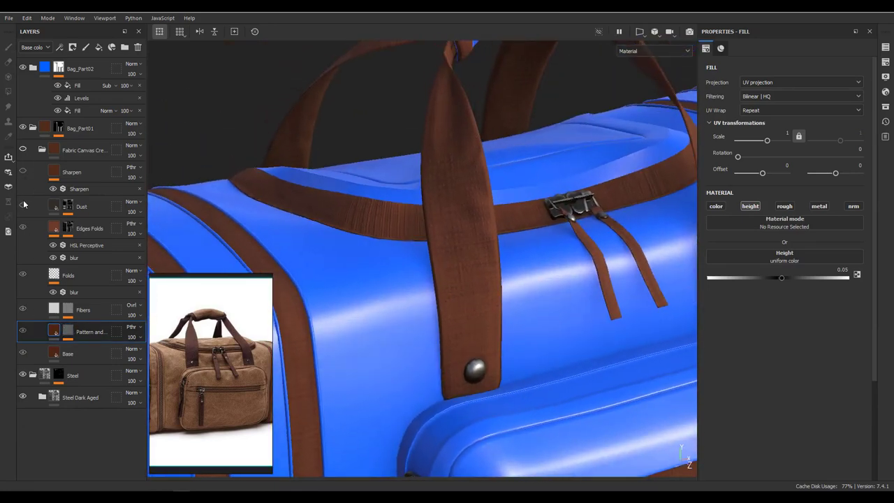
{"action": "left_click", "coordinate": [31, 276]}
{"action": "left_click", "coordinate": [23, 149]}
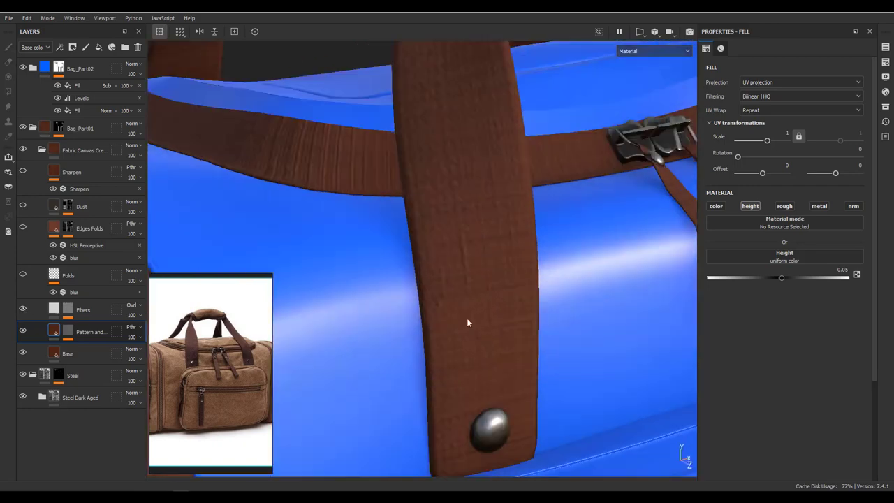
{"action": "left_click_drag", "start_coordinate": [467, 317], "coordinate": [459, 286], "text": "alt"}
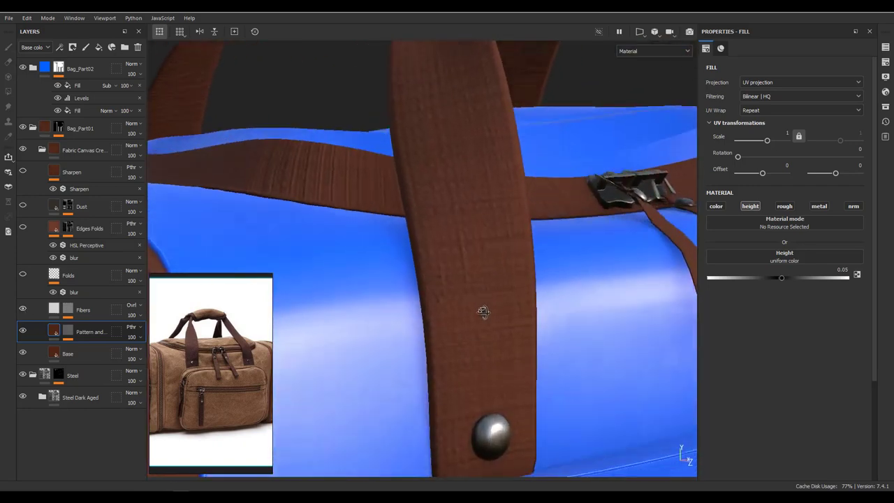
{"action": "left_click", "coordinate": [83, 332]}
{"action": "left_click", "coordinate": [84, 309]}
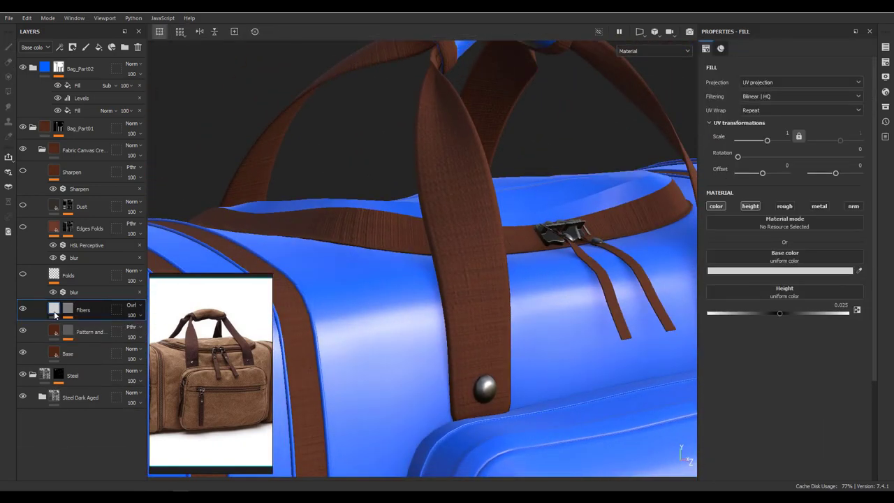
{"action": "left_click", "coordinate": [131, 305]}
{"action": "left_click", "coordinate": [137, 200]}
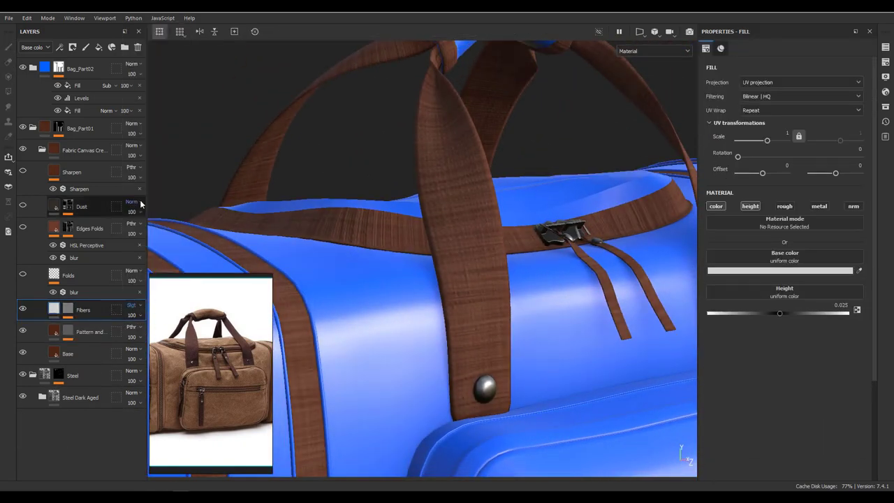
- Lighten the Fibers base colour to grey C0C0C0 and expand its mask effects
{"action": "left_click", "coordinate": [786, 271]}
{"action": "left_click_drag", "start_coordinate": [661, 316], "coordinate": [660, 291]}
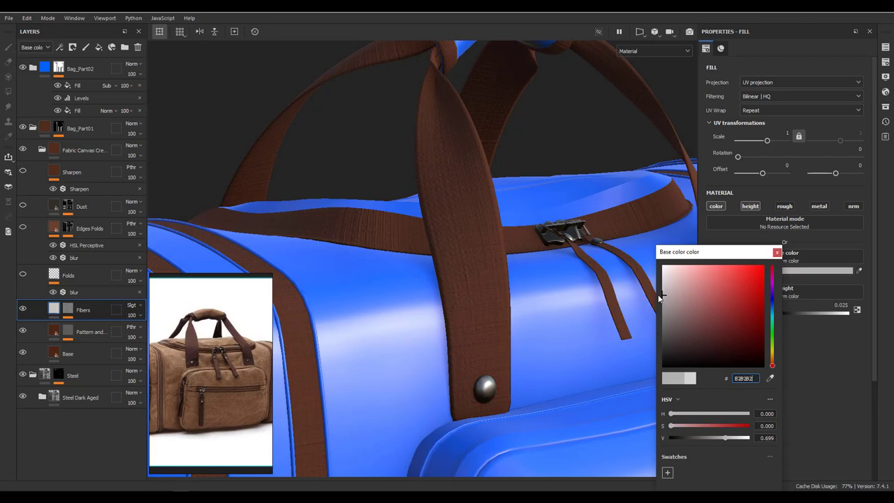
{"action": "left_click_drag", "start_coordinate": [522, 305], "coordinate": [492, 348], "text": "alt"}
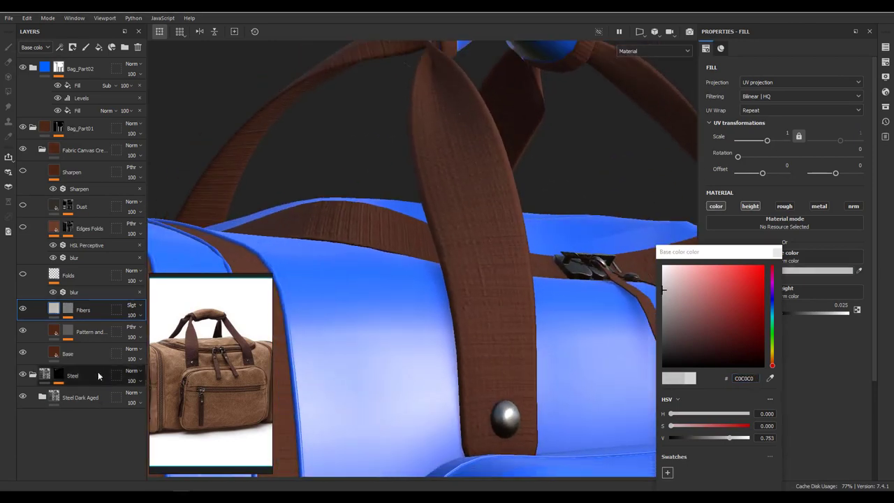
{"action": "left_click", "coordinate": [82, 337]}
{"action": "left_click", "coordinate": [67, 309], "text": "alt"}
- Set the second anisotropic noise fill to scale 8, balance 0.55 and contrast 0.34
{"action": "left_click", "coordinate": [67, 339]}
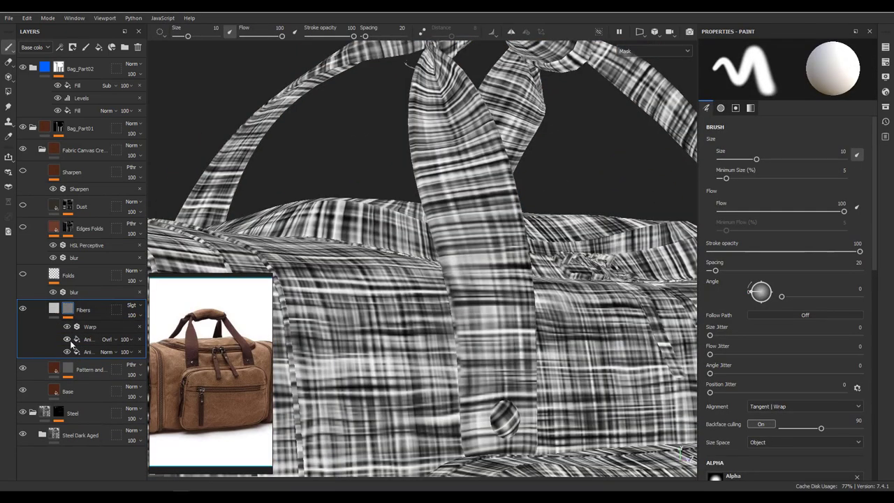
{"action": "left_click", "coordinate": [67, 351]}
{"action": "left_click", "coordinate": [67, 351]}
{"action": "left_click", "coordinate": [88, 351]}
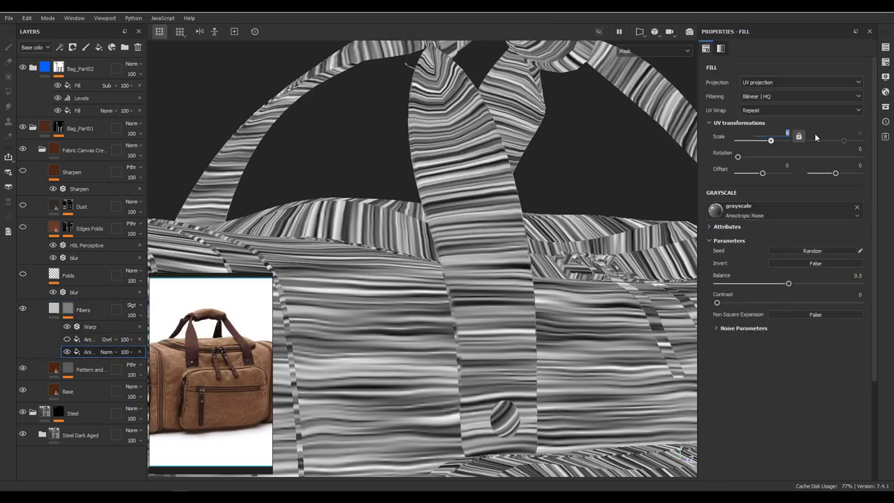
{"action": "type", "text": "8"}
{"action": "key", "text": "Return"}
{"action": "left_click_drag", "start_coordinate": [788, 283], "coordinate": [795, 283]}
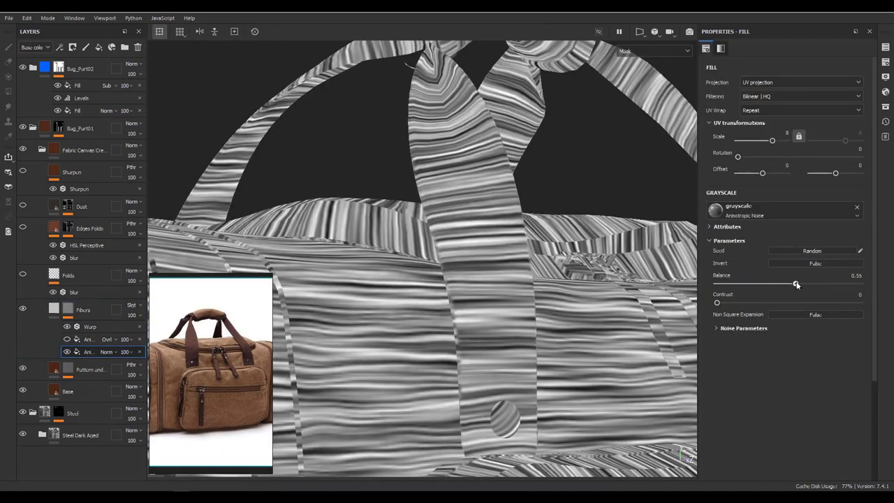
{"action": "left_click_drag", "start_coordinate": [716, 302], "coordinate": [765, 302]}
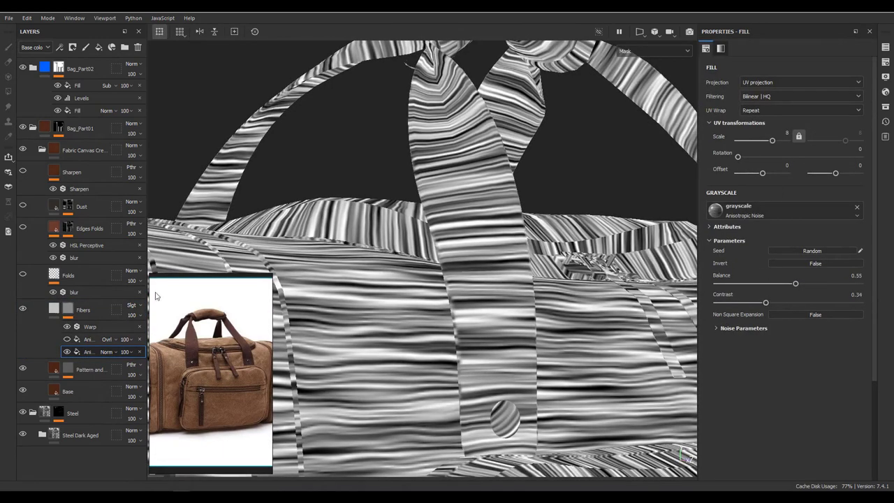
- Refine the Fibers anisotropic noise to a finer scale of 10
{"action": "left_click", "coordinate": [67, 339]}
{"action": "left_click", "coordinate": [88, 339]}
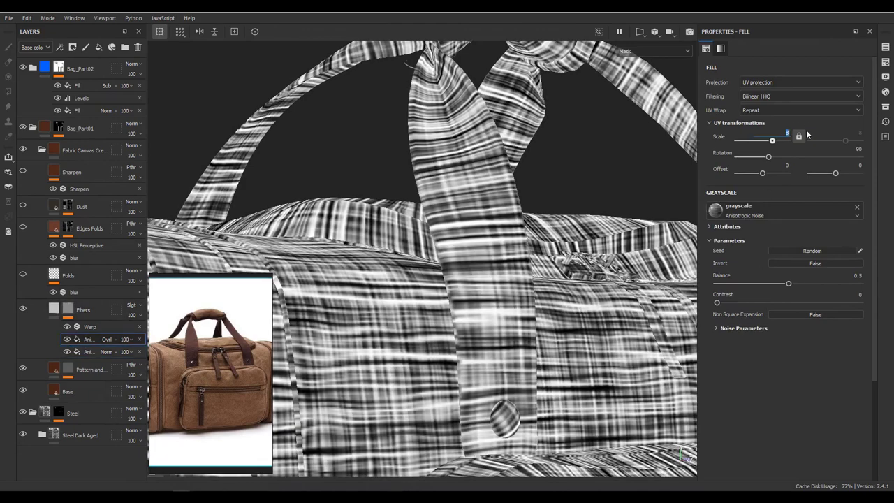
{"action": "type", "text": "12"}
{"action": "left_click", "coordinate": [88, 351]}
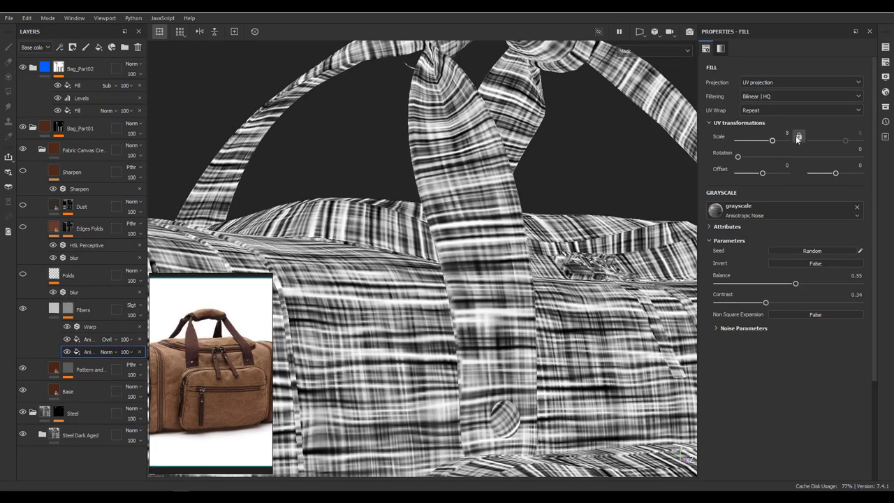
{"action": "type", "text": "10"}
{"action": "key", "text": "Return"}
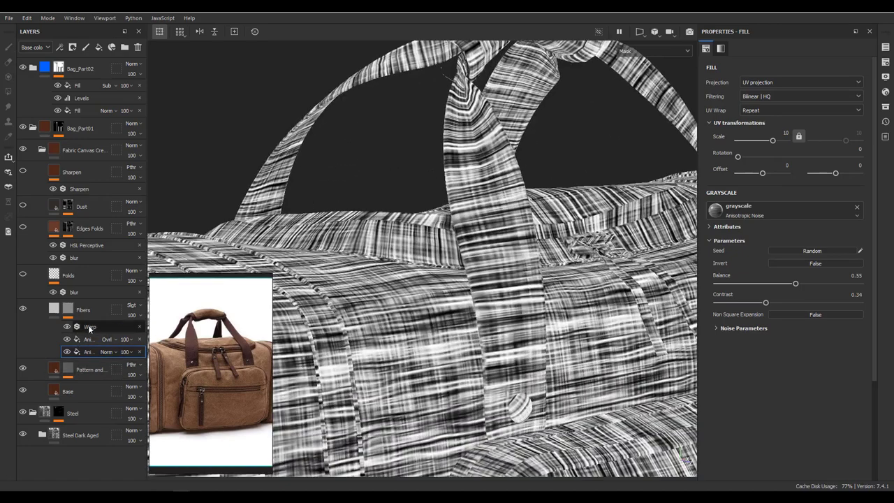
- Strengthen the Fibers mask Warp filter intensity to 15.38
{"action": "left_click", "coordinate": [90, 326]}
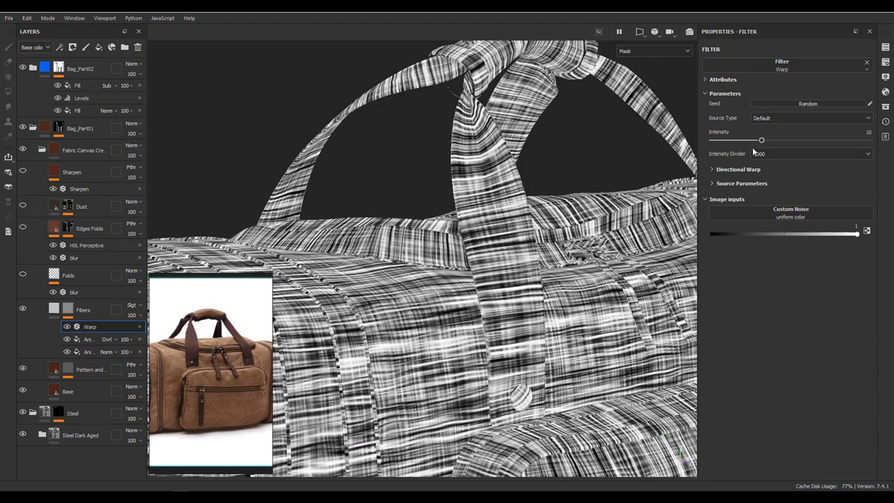
{"action": "left_click_drag", "start_coordinate": [762, 141], "coordinate": [788, 140]}
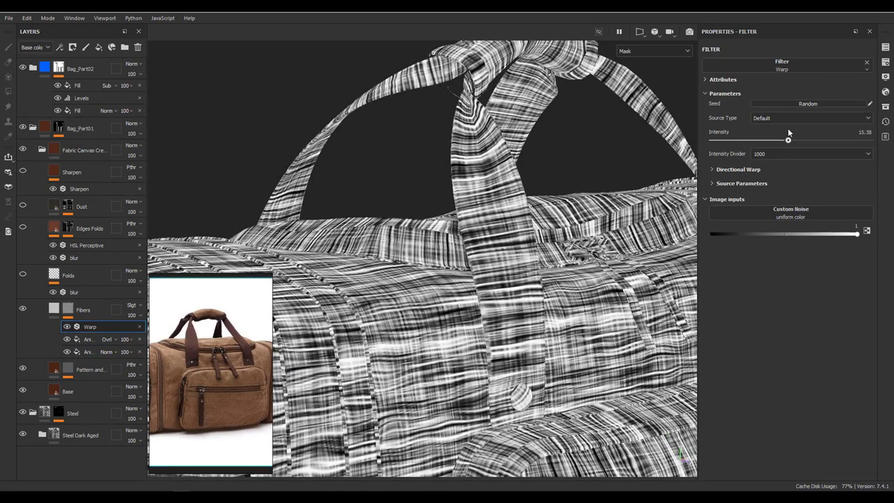
{"action": "left_click", "coordinate": [59, 315]}
{"action": "left_click_drag", "start_coordinate": [387, 305], "coordinate": [418, 353], "text": "alt"}
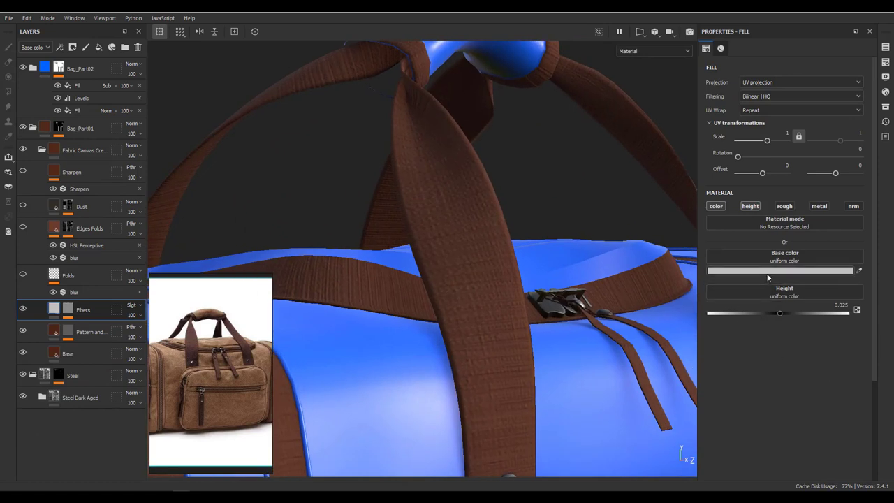
- Raise the Fibers height to 0.08 and set its base colour to C4C4C4
{"action": "left_click", "coordinate": [841, 305]}
{"action": "type", "text": "0.08"}
{"action": "left_click_drag", "start_coordinate": [430, 268], "coordinate": [450, 404], "text": "alt"}
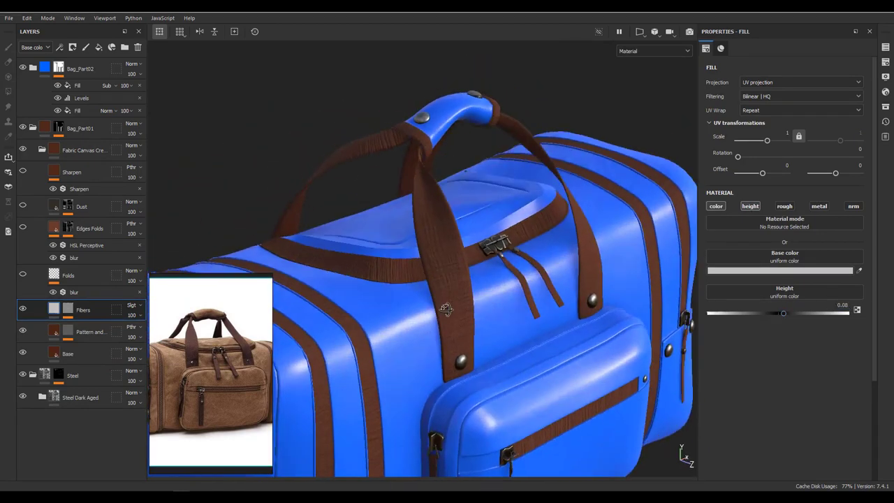
{"action": "left_click", "coordinate": [751, 273]}
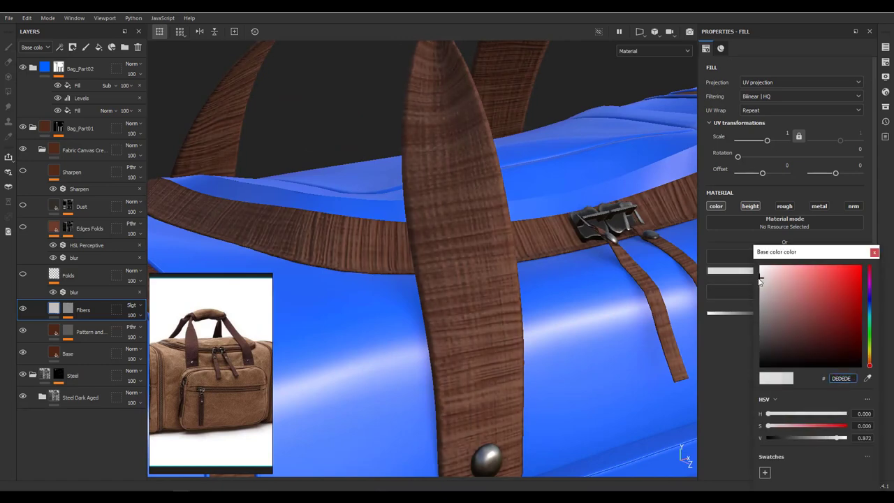
{"action": "left_click_drag", "start_coordinate": [758, 285], "coordinate": [730, 289]}
{"action": "mouse_move", "coordinate": [447, 336]}
{"action": "left_mouse_down", "text": "alt"}
{"action": "mouse_move", "coordinate": [480, 380]}
{"action": "mouse_move", "coordinate": [486, 336]}
{"action": "left_mouse_up", "text": "alt"}
- Lower the Fibers opacity in the Height channel to about 75, then return to Base color
{"action": "left_click", "coordinate": [34, 47]}
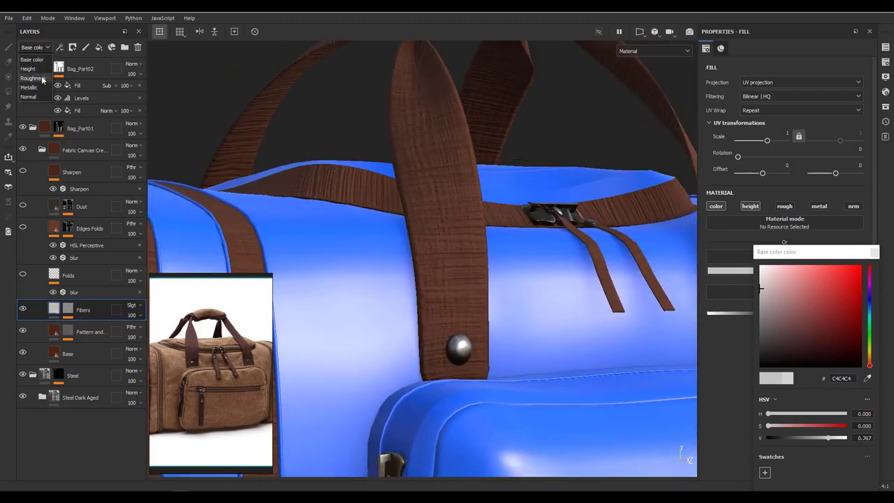
{"action": "left_click", "coordinate": [31, 68]}
{"action": "left_click", "coordinate": [133, 315]}
{"action": "left_click_drag", "start_coordinate": [165, 334], "coordinate": [156, 335]}
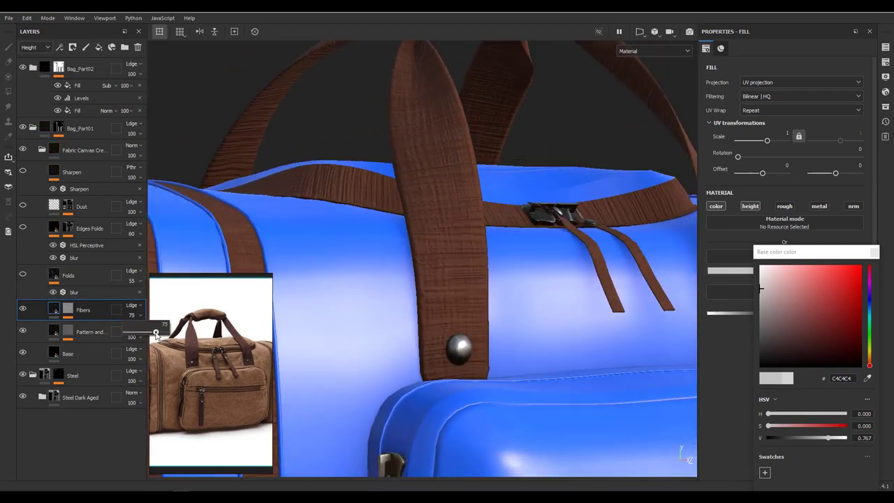
{"action": "key", "text": "f"}
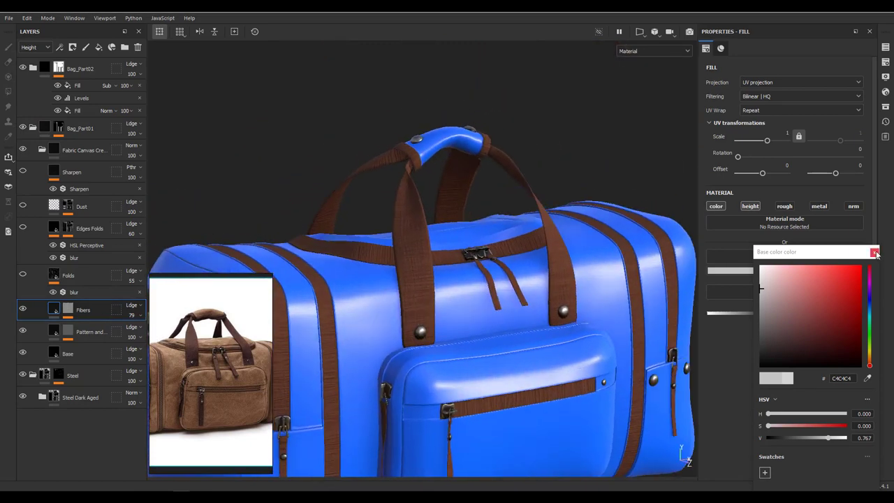
{"action": "left_click", "coordinate": [874, 252]}
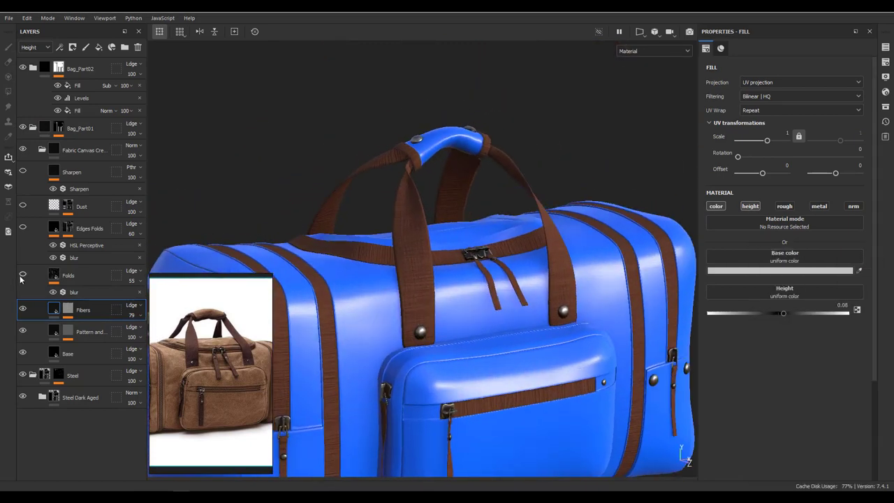
{"action": "left_click", "coordinate": [35, 47]}
{"action": "left_click", "coordinate": [32, 55]}
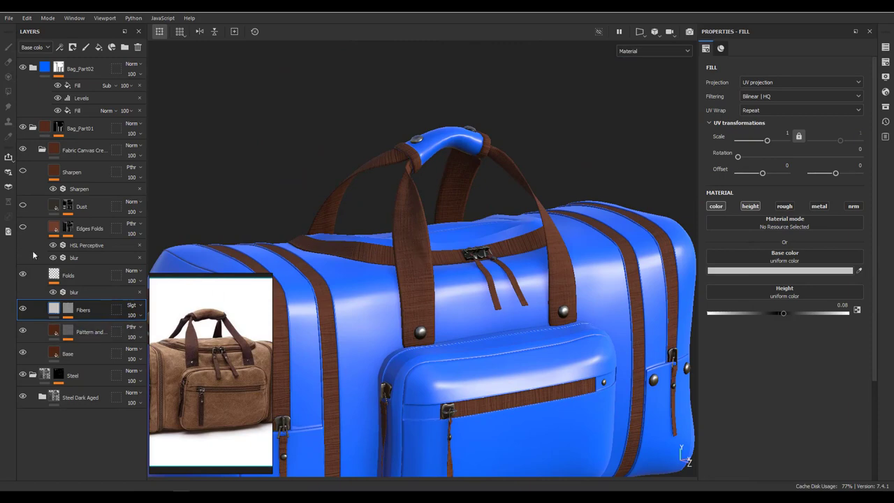
{"action": "left_click", "coordinate": [76, 275]}
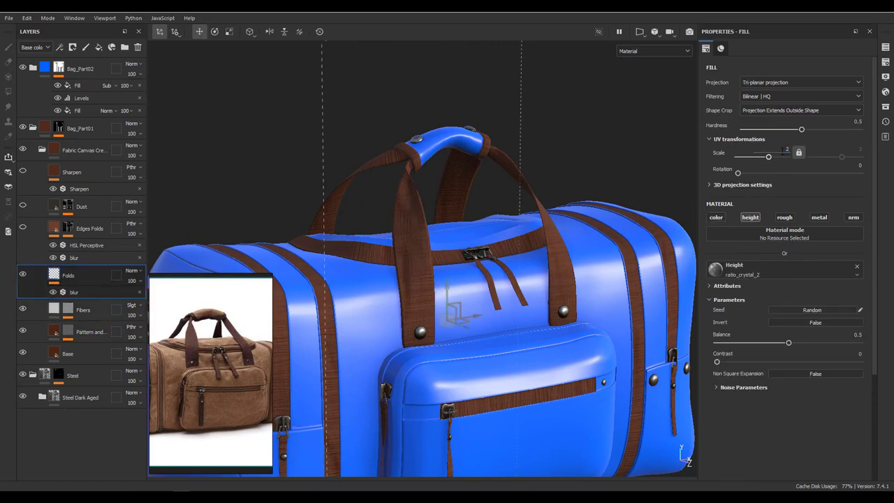
- Unhide Edges Folds, enable its colour channel and remove its HSL Perceptive effect
{"action": "left_click_drag", "start_coordinate": [431, 252], "coordinate": [410, 258], "text": "alt"}
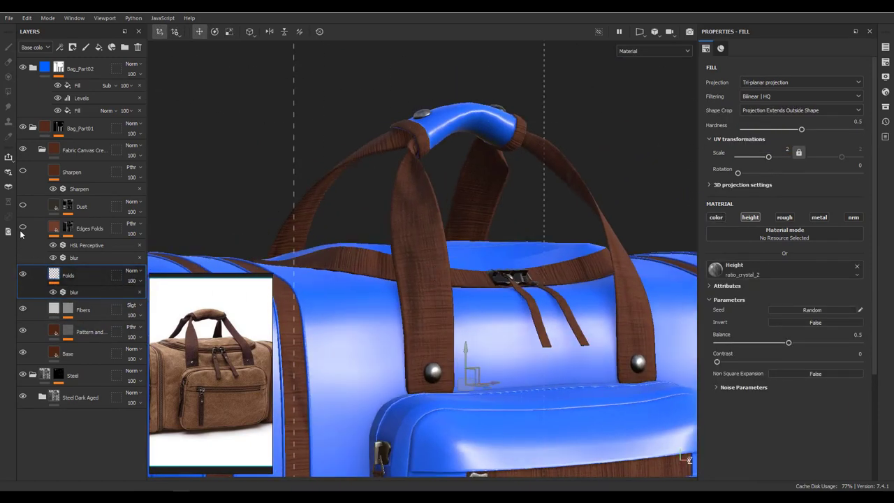
{"action": "left_click", "coordinate": [23, 227]}
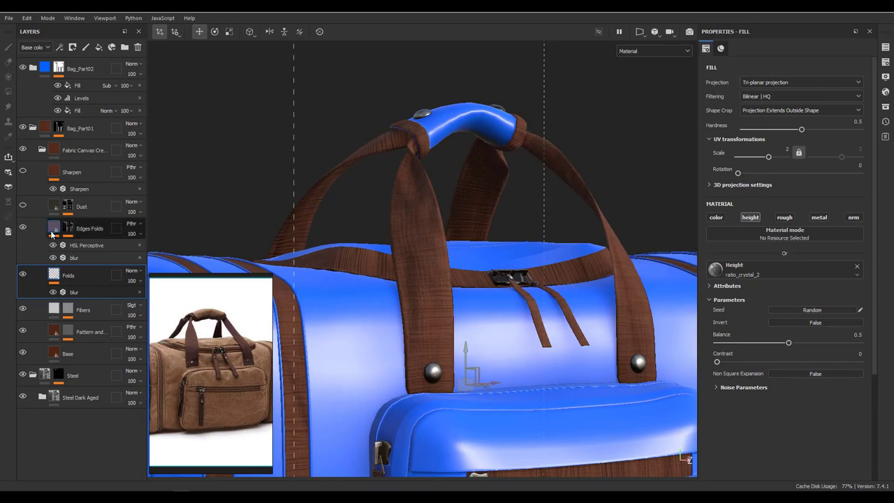
{"action": "left_click", "coordinate": [76, 228]}
{"action": "left_click_drag", "start_coordinate": [339, 280], "coordinate": [583, 292], "text": "alt"}
{"action": "left_click", "coordinate": [716, 218]}
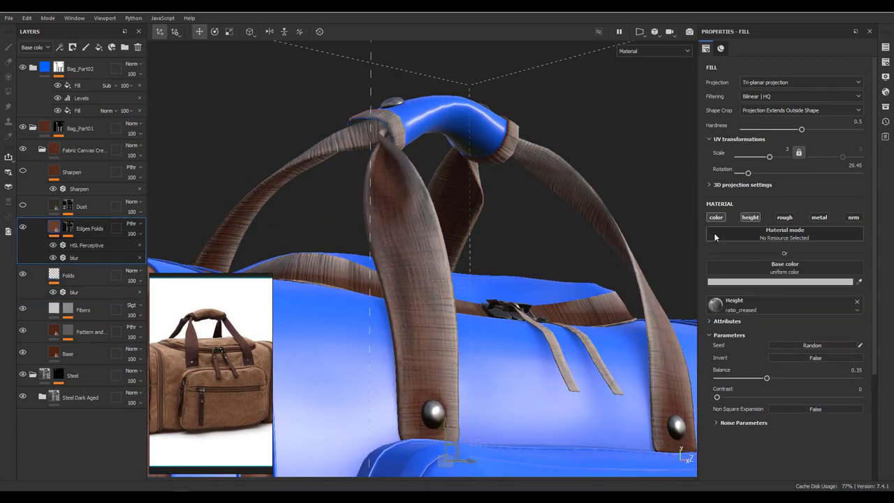
{"action": "left_click", "coordinate": [140, 246]}
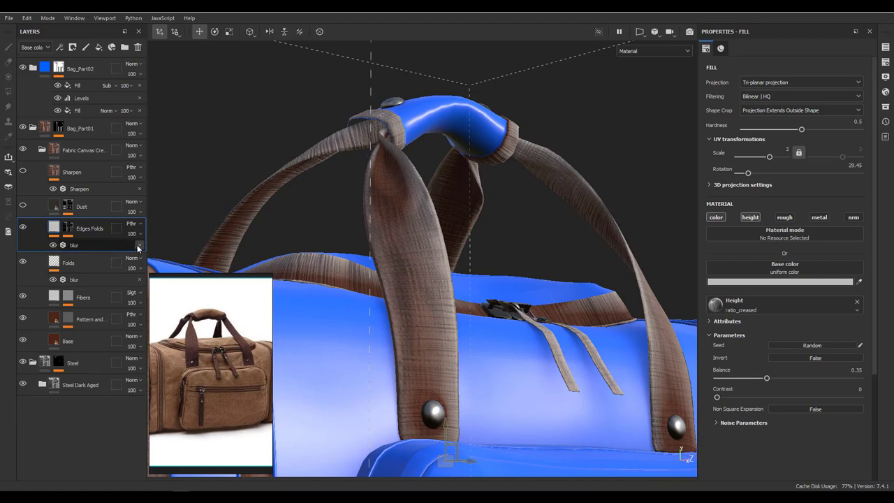
{"action": "left_click", "coordinate": [139, 246]}
{"action": "key", "text": "ctrl+z"}
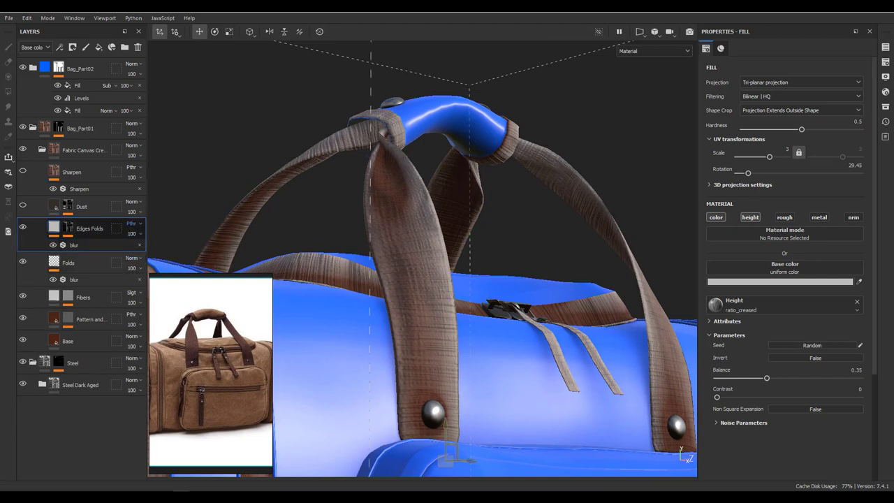
- Set the Edges Folds base colour to light grey and add a Curvature generator mask
{"action": "left_click", "coordinate": [768, 281]}
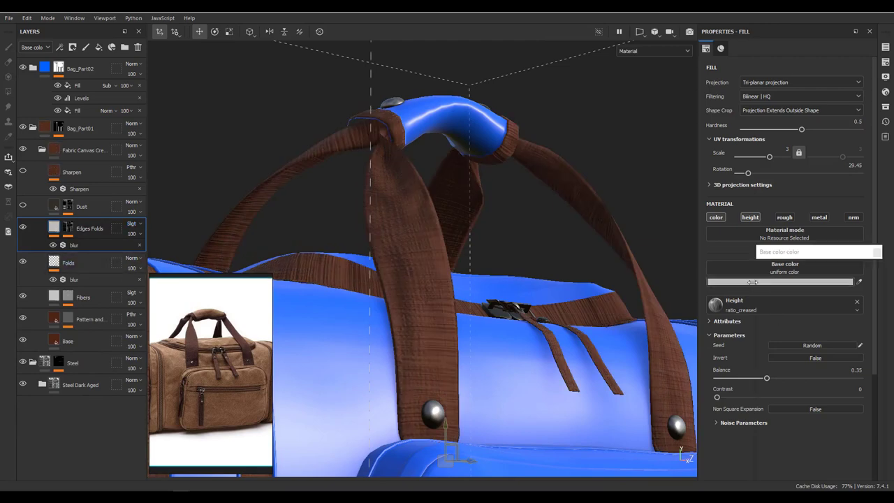
{"action": "left_click_drag", "start_coordinate": [767, 306], "coordinate": [763, 280]}
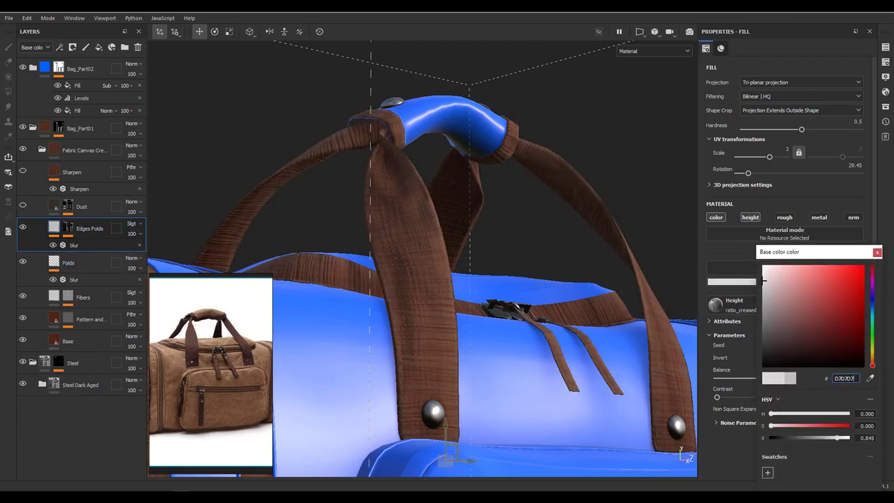
{"action": "key", "text": "ctrl+z"}
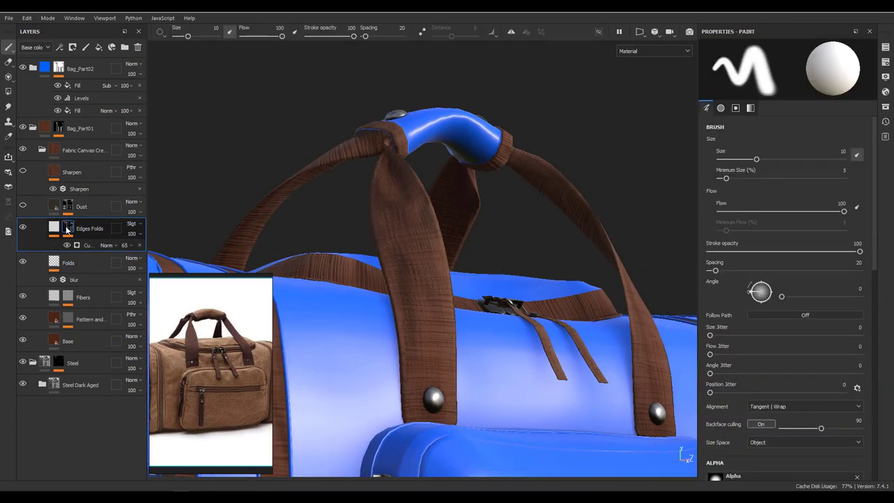
{"action": "left_click", "coordinate": [87, 246]}
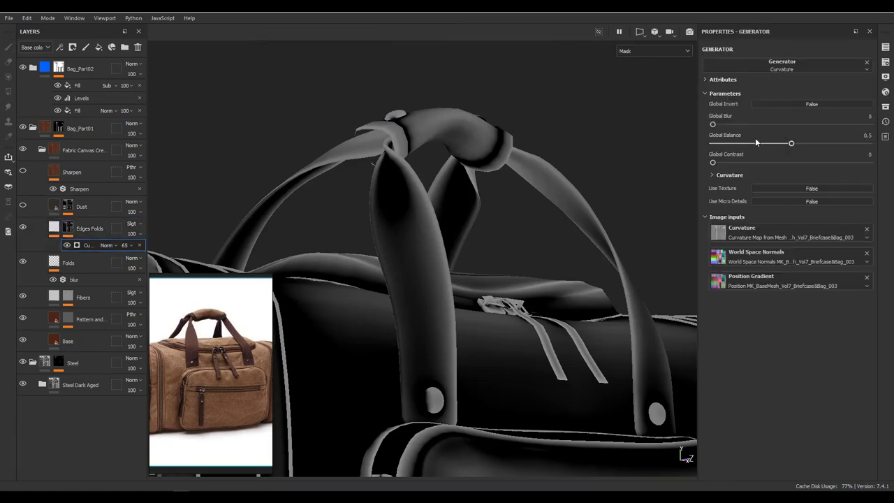
- Set the Edges Folds curvature generator to Global Blur 0.33, Balance 0.81 and Contrast 0.31
{"action": "left_click_drag", "start_coordinate": [712, 123], "coordinate": [716, 123]}
{"action": "left_click_drag", "start_coordinate": [791, 143], "coordinate": [830, 141]}
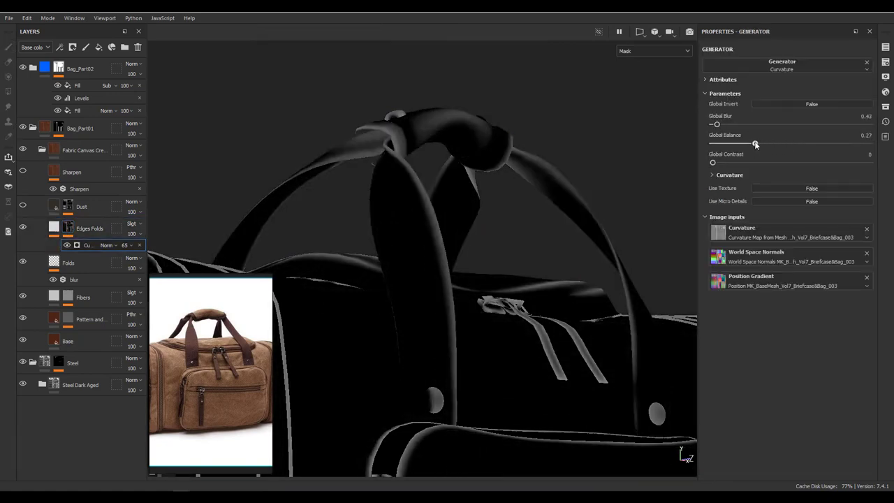
{"action": "left_click_drag", "start_coordinate": [712, 161], "coordinate": [761, 162]}
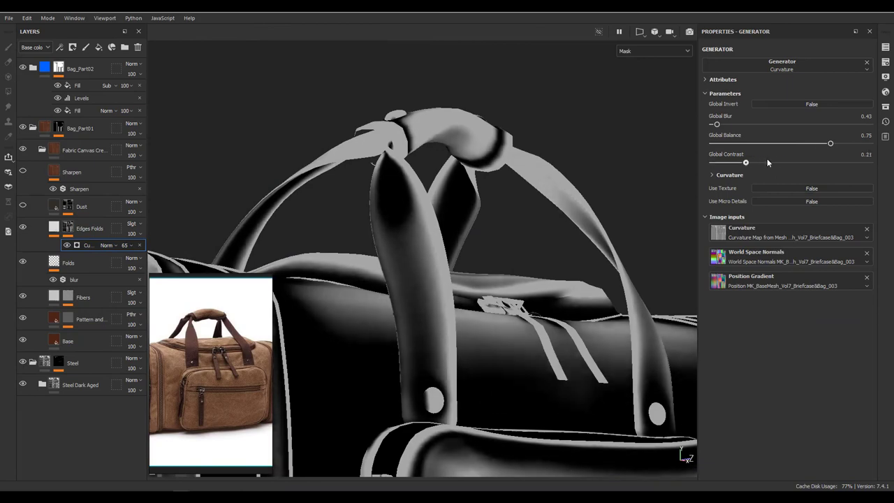
{"action": "mouse_move", "coordinate": [830, 143]}
{"action": "left_mouse_down"}
{"action": "mouse_move", "coordinate": [847, 143]}
{"action": "mouse_move", "coordinate": [839, 144]}
{"action": "left_mouse_up"}
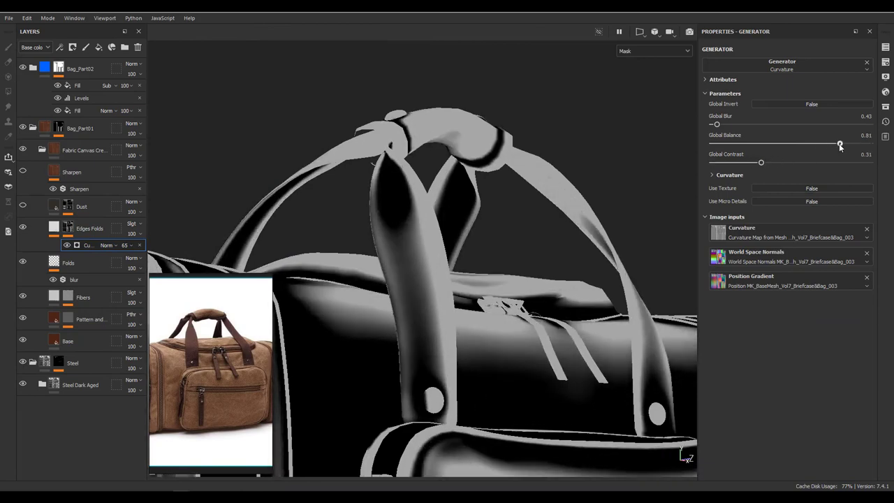
{"action": "mouse_move", "coordinate": [715, 124]}
{"action": "left_mouse_down"}
{"action": "mouse_move", "coordinate": [748, 122]}
{"action": "mouse_move", "coordinate": [710, 124]}
{"action": "left_mouse_up"}
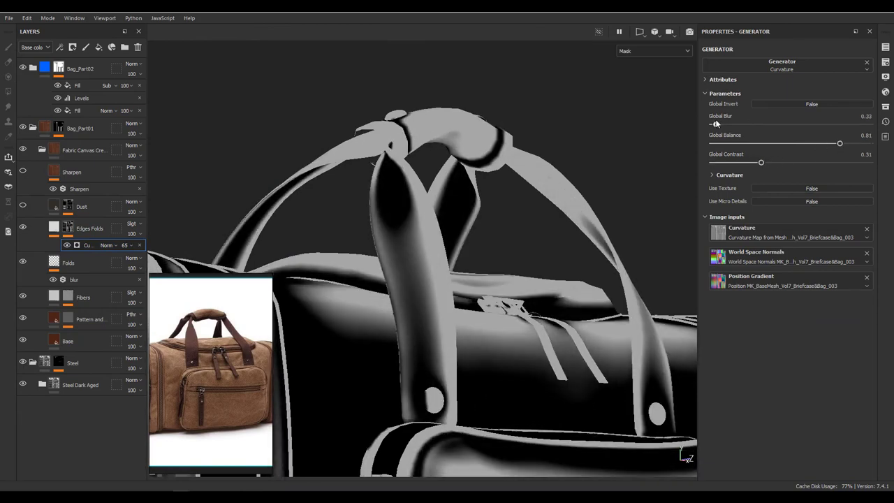
{"action": "left_click", "coordinate": [54, 227]}
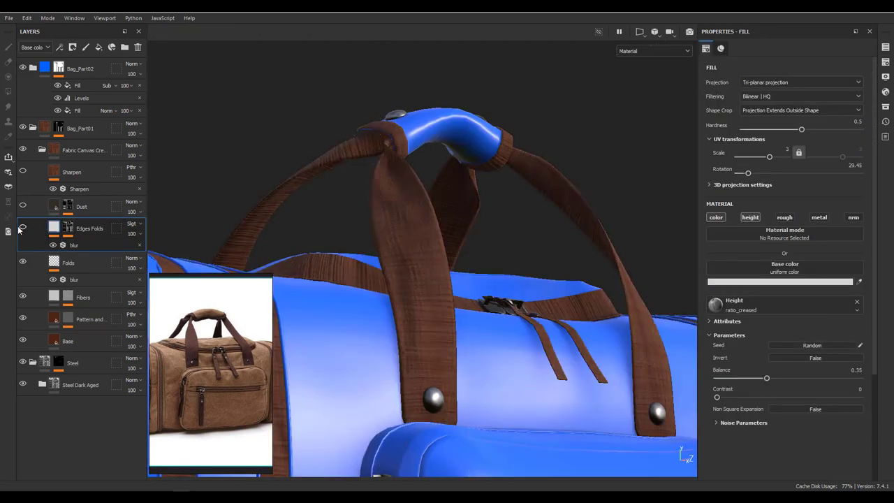
- Set Edges Folds opacity to 56 in Base color and to 31 in Height
{"action": "left_click", "coordinate": [38, 47]}
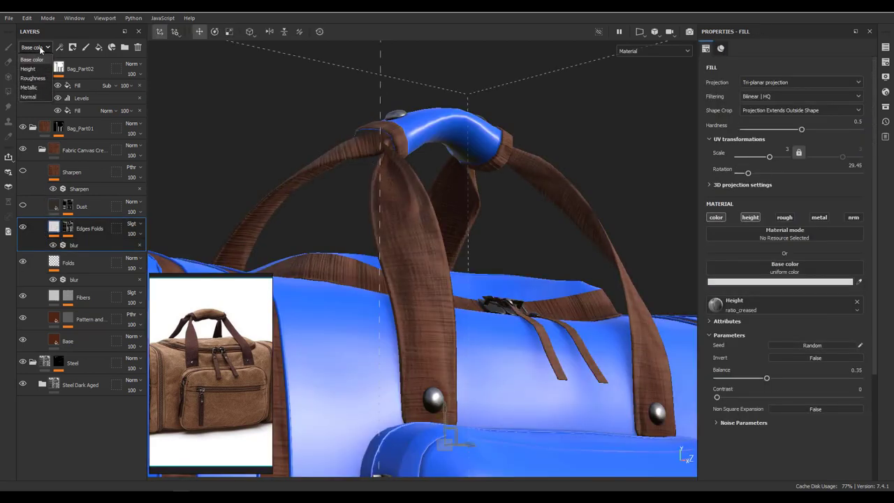
{"action": "left_click", "coordinate": [136, 236]}
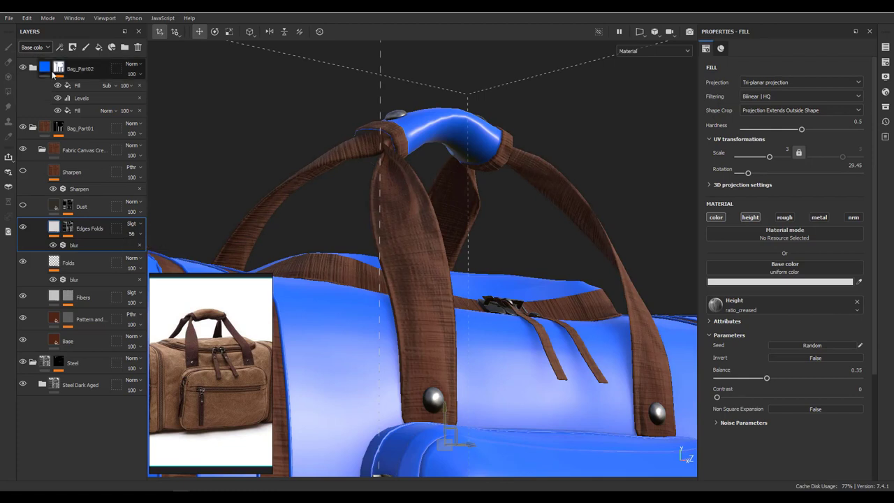
{"action": "left_click", "coordinate": [39, 47]}
{"action": "left_click", "coordinate": [35, 67]}
{"action": "left_click", "coordinate": [132, 237]}
{"action": "left_click", "coordinate": [148, 249]}
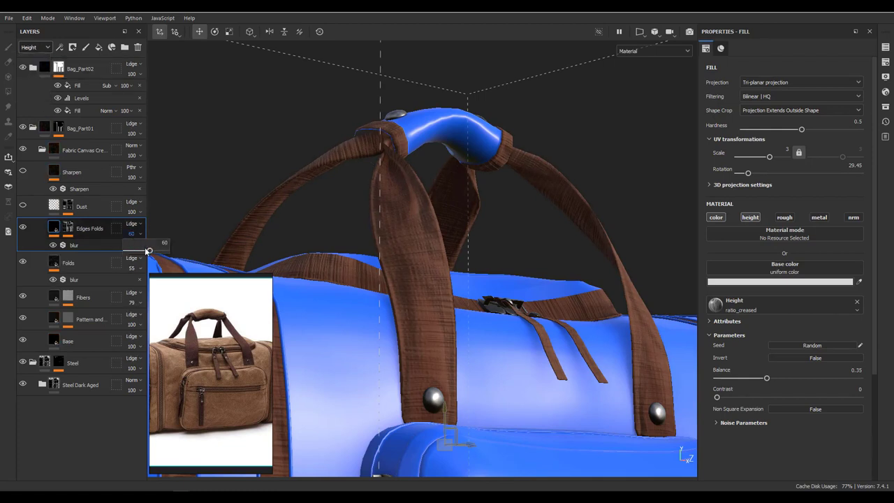
{"action": "mouse_move", "coordinate": [405, 309]}
{"action": "left_mouse_down", "text": "alt"}
{"action": "mouse_move", "coordinate": [414, 282]}
{"action": "mouse_move", "coordinate": [358, 271]}
{"action": "left_mouse_up", "text": "alt"}
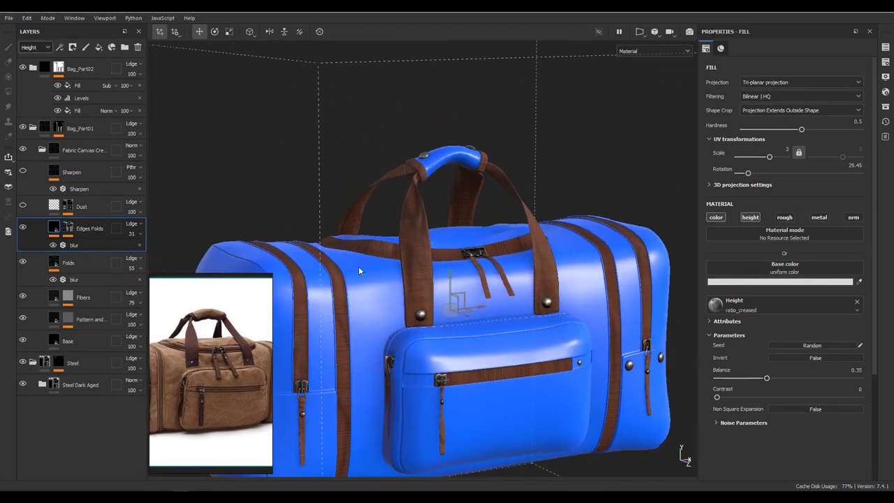
{"action": "left_click", "coordinate": [46, 204]}
- Select the Dust layer and set its base colour to 2A2B25
{"action": "left_click", "coordinate": [35, 46]}
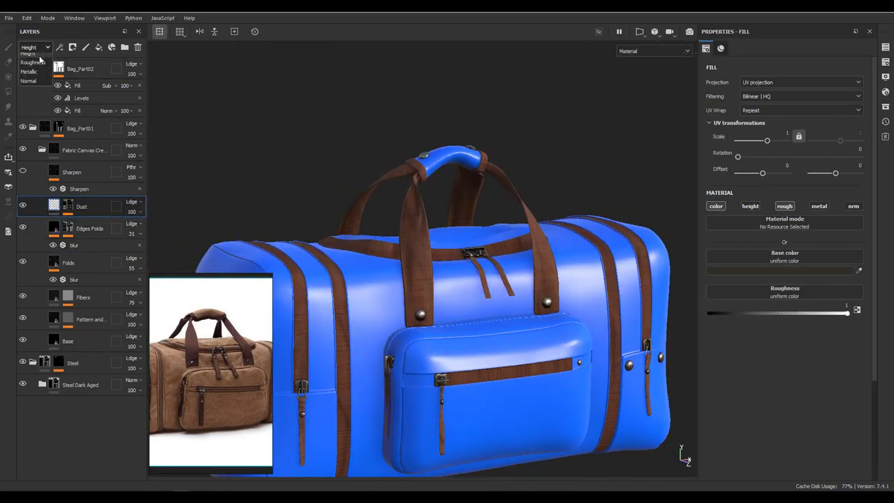
{"action": "left_click", "coordinate": [32, 59]}
{"action": "left_click", "coordinate": [775, 269]}
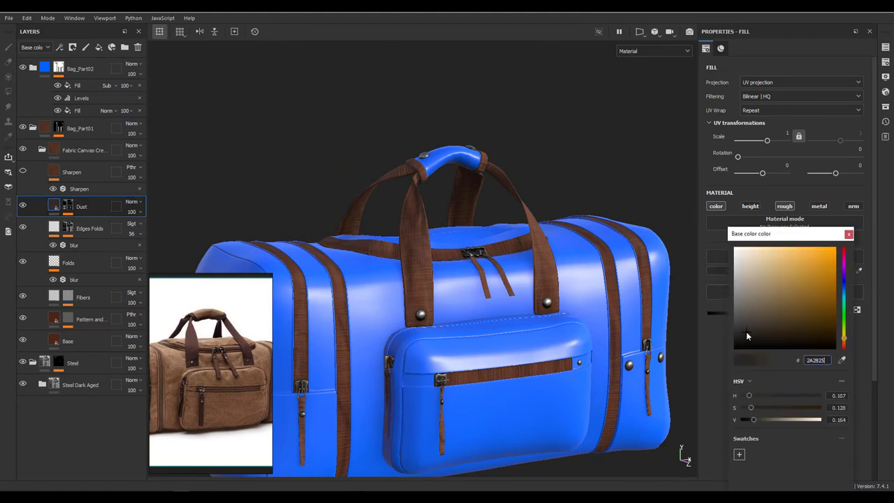
{"action": "scroll", "coordinate": [405, 155], "scroll_direction": "up", "scroll_amount": 3}
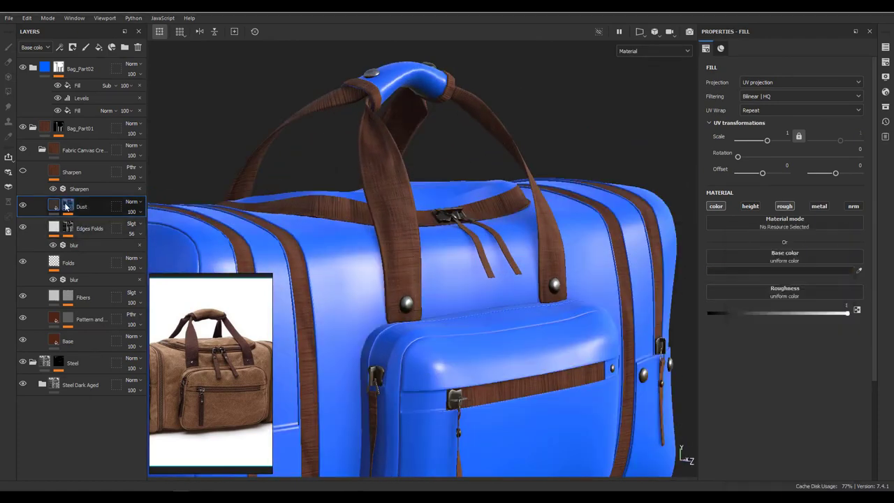
- Add a black mask to Dust with a Dirt generator at level 0.64 and contrast 0.65
{"action": "left_click", "coordinate": [77, 223], "text": "alt"}
{"action": "left_click", "coordinate": [83, 223]}
{"action": "left_click_drag", "start_coordinate": [349, 210], "coordinate": [381, 251], "text": "alt"}
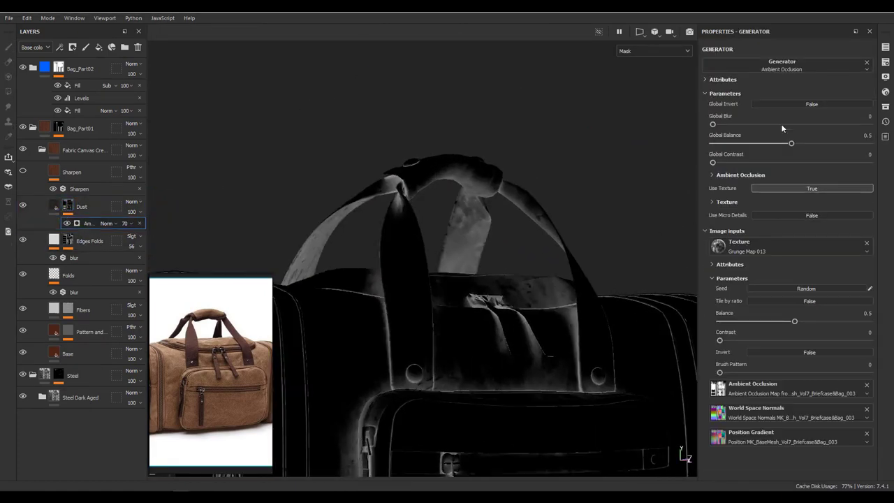
{"action": "left_click", "coordinate": [761, 65]}
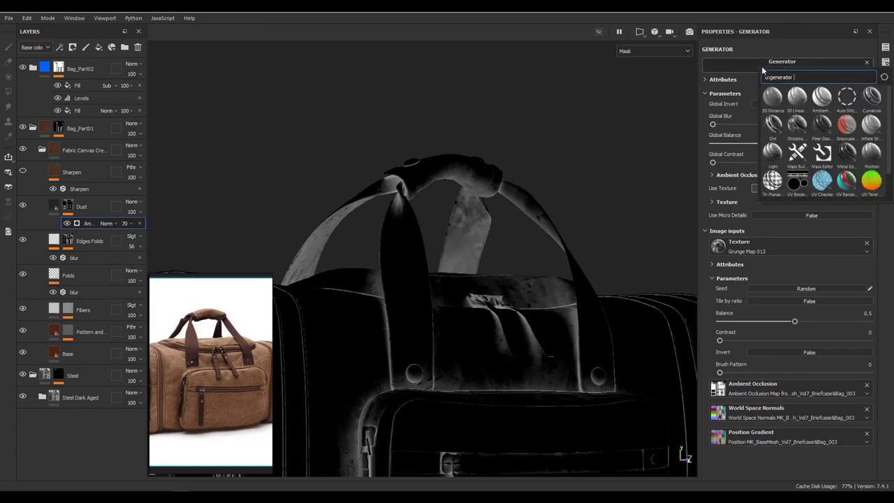
{"action": "left_click", "coordinate": [772, 126]}
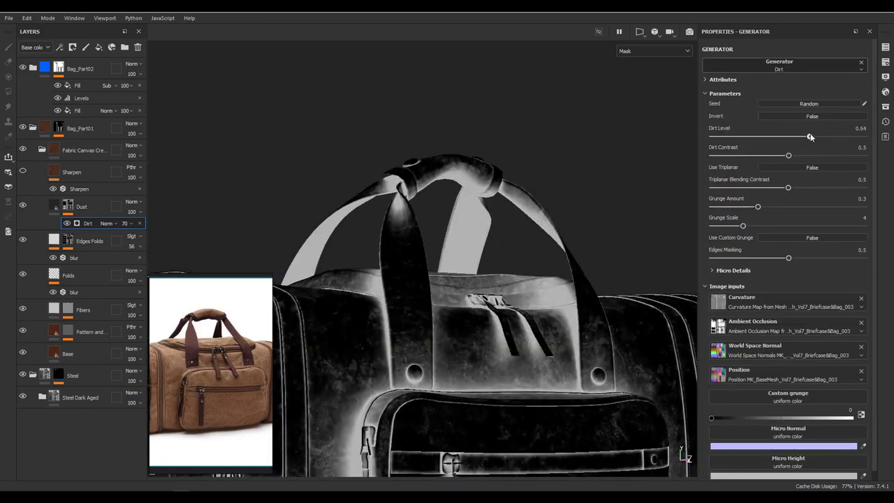
{"action": "mouse_move", "coordinate": [825, 136]}
{"action": "left_mouse_down"}
{"action": "mouse_move", "coordinate": [859, 136]}
{"action": "mouse_move", "coordinate": [828, 138]}
{"action": "left_mouse_up"}
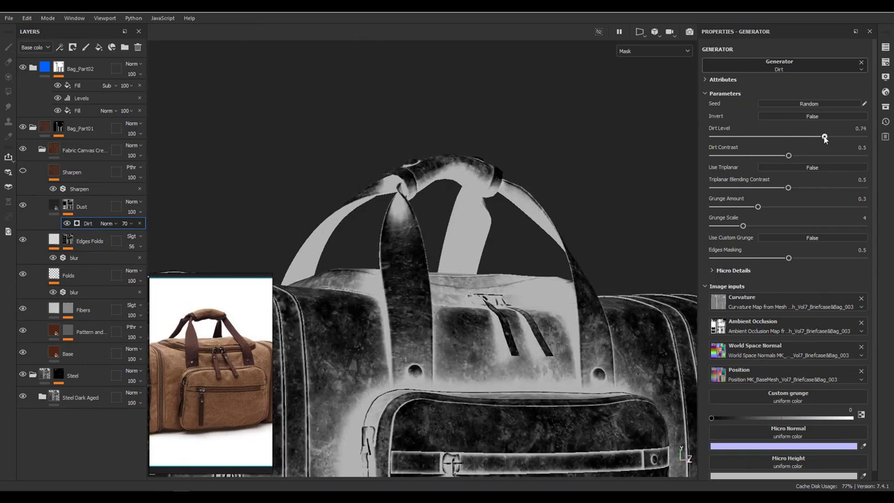
- Set the Dirt generator's opacity to 92
{"action": "left_click_drag", "start_coordinate": [419, 279], "coordinate": [530, 321], "text": "alt"}
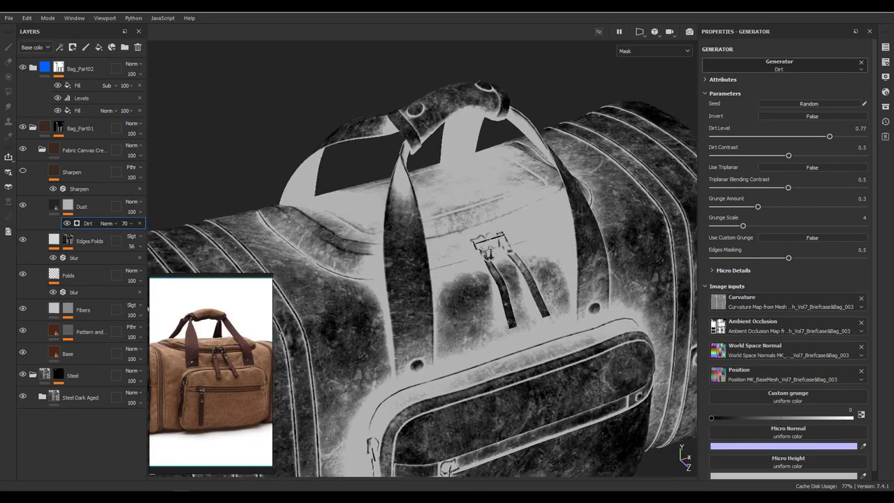
{"action": "left_click_drag", "start_coordinate": [546, 164], "coordinate": [549, 168], "text": "alt"}
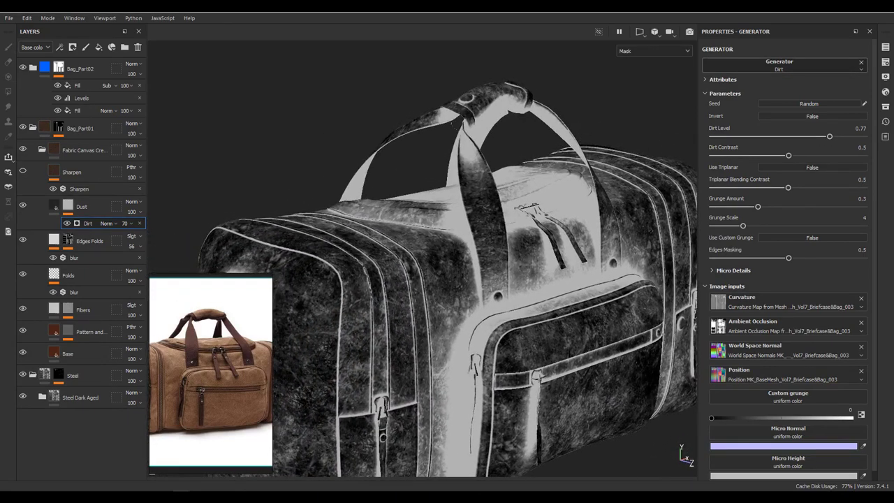
{"action": "left_click", "coordinate": [125, 223]}
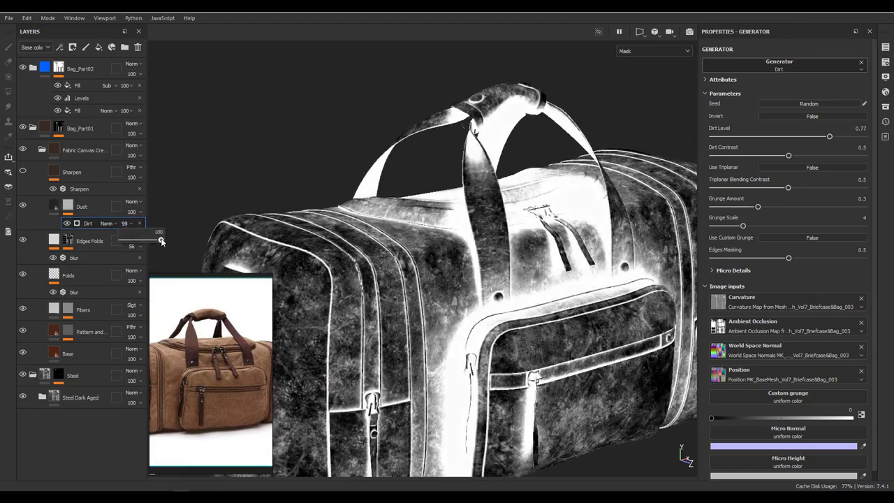
{"action": "left_click_drag", "start_coordinate": [148, 239], "coordinate": [157, 241]}
{"action": "left_click_drag", "start_coordinate": [789, 155], "coordinate": [817, 155]}
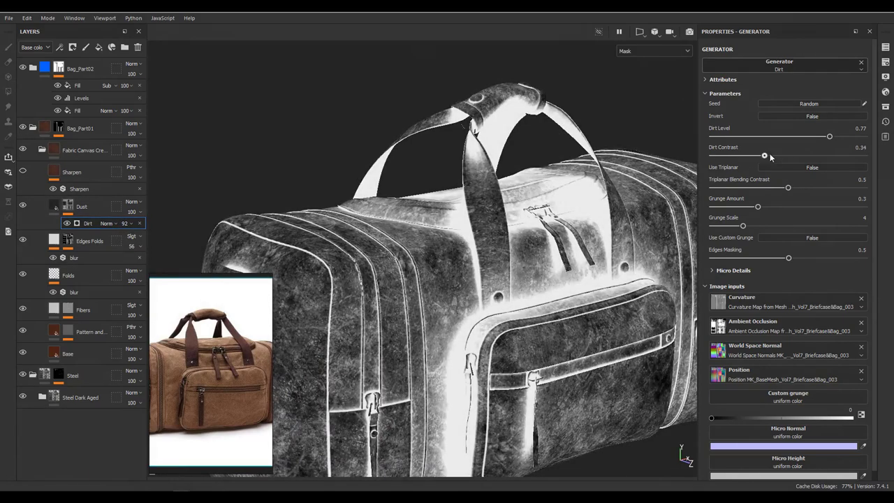
{"action": "left_click", "coordinate": [67, 206]}
{"action": "left_click_drag", "start_coordinate": [395, 324], "coordinate": [393, 263], "text": "alt"}
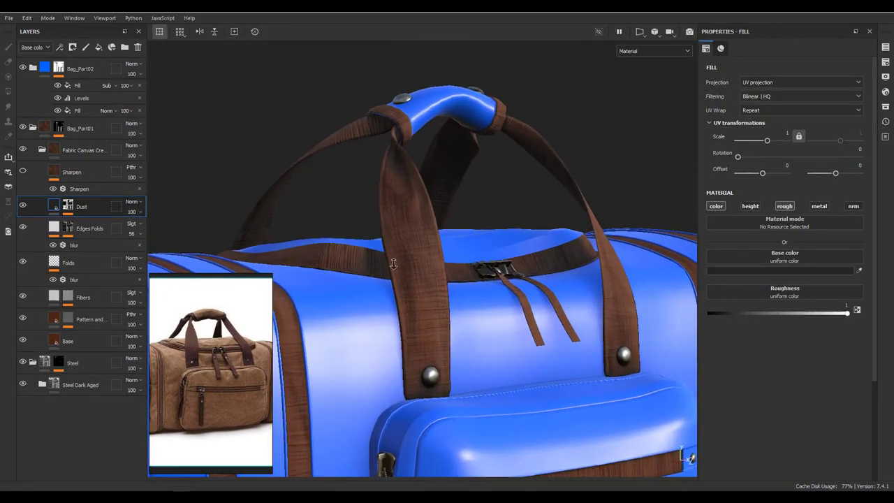
- Lower the Dust layer's opacity to 64
{"action": "left_click", "coordinate": [22, 206]}
{"action": "left_click", "coordinate": [21, 206]}
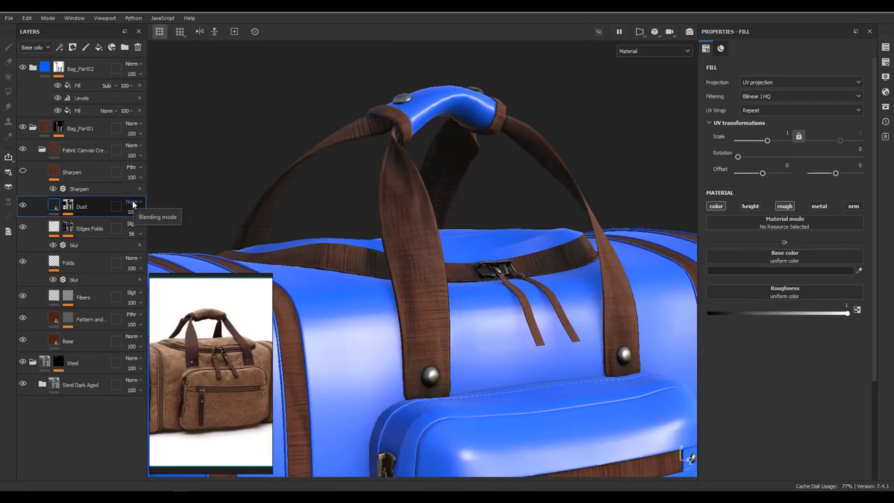
{"action": "left_click", "coordinate": [132, 211]}
{"action": "left_click_drag", "start_coordinate": [167, 231], "coordinate": [149, 228]}
- Check the fabric Sharpen filter at intensity 0.5 and collapse the fabric canvas folder
{"action": "left_click", "coordinate": [56, 172]}
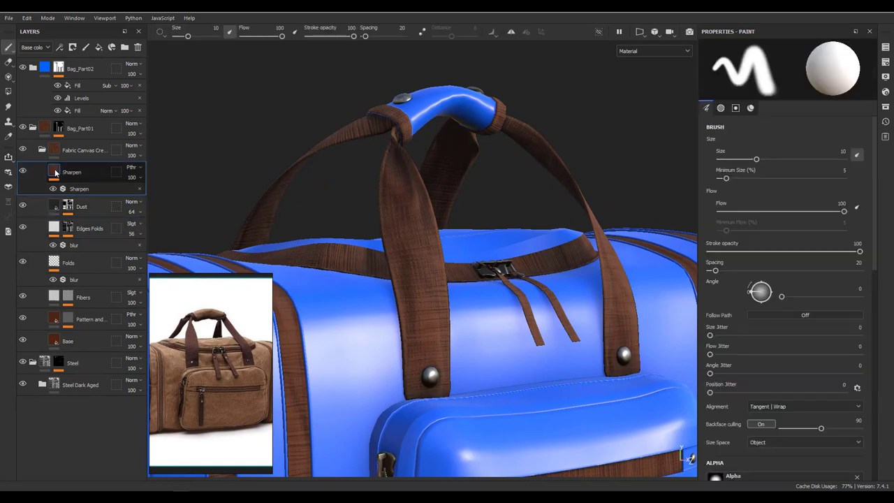
{"action": "left_click", "coordinate": [77, 189]}
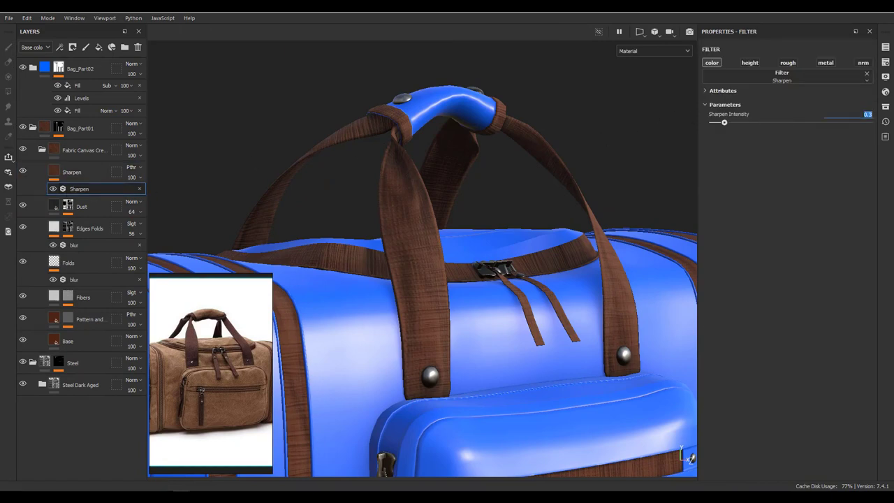
{"action": "left_click_drag", "start_coordinate": [419, 279], "coordinate": [35, 178], "text": "alt"}
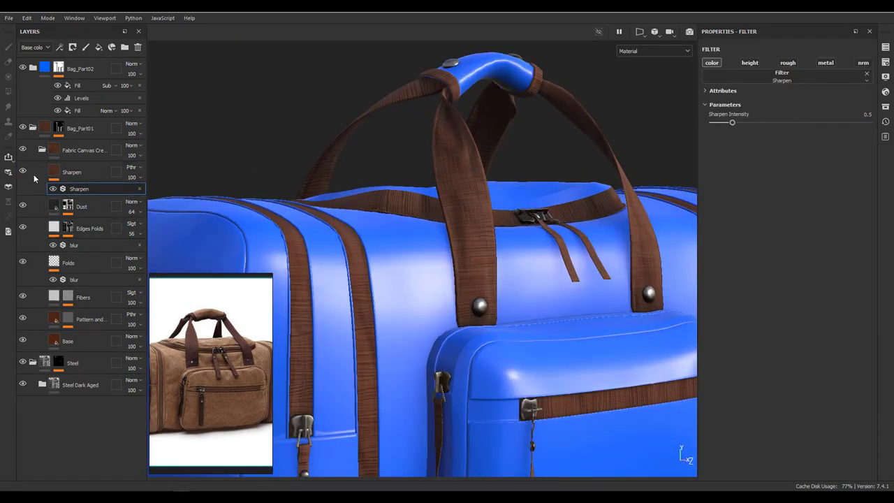
{"action": "left_click", "coordinate": [42, 151]}
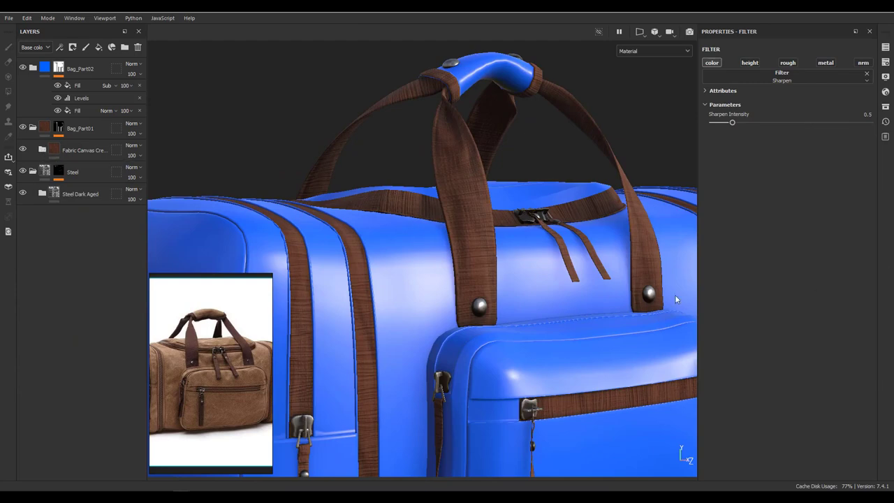
{"action": "mouse_move", "coordinate": [675, 299]}
{"action": "left_mouse_down", "text": "alt"}
{"action": "mouse_move", "coordinate": [518, 295]}
{"action": "mouse_move", "coordinate": [465, 306]}
{"action": "left_mouse_up", "text": "alt"}
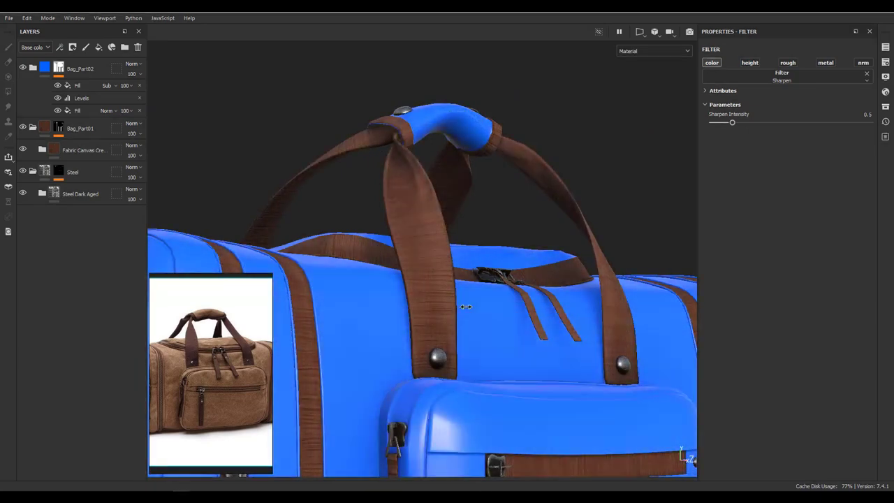
- Reduce the Fibers layer's colour opacity to 80 and collapse the Fabric Canvas folder
{"action": "left_click", "coordinate": [42, 150]}
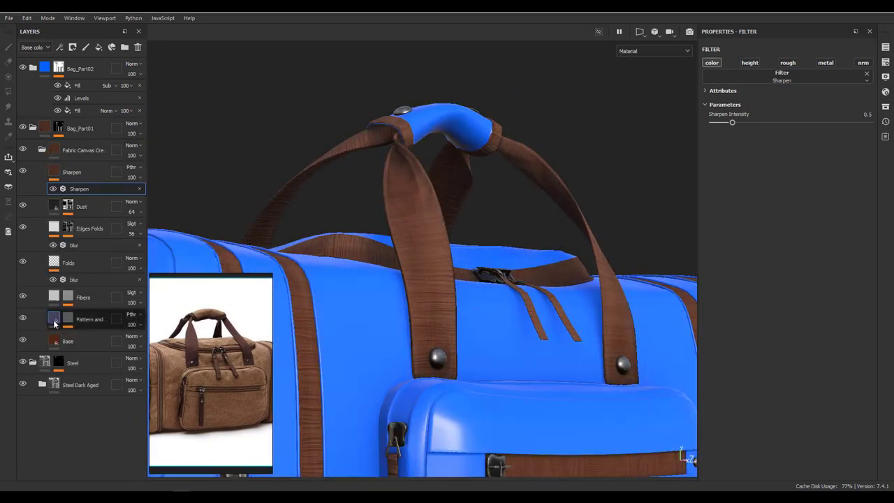
{"action": "left_click", "coordinate": [135, 303]}
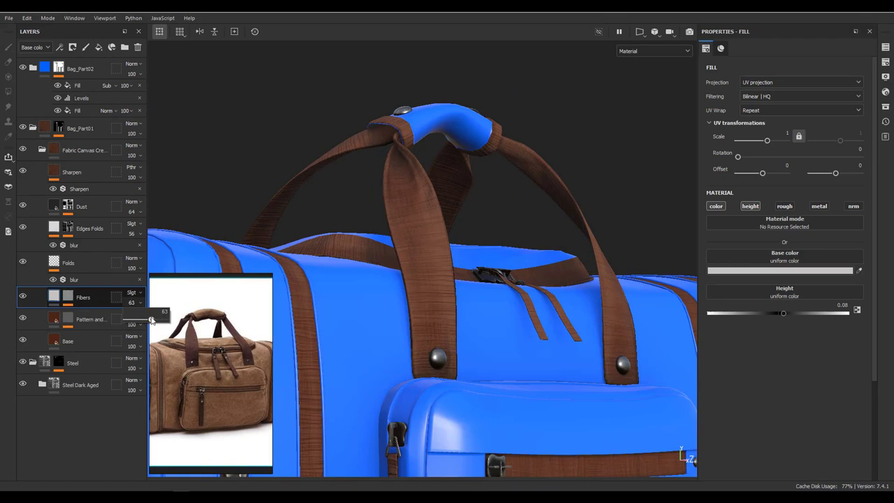
{"action": "left_click_drag", "start_coordinate": [150, 320], "coordinate": [149, 320]}
{"action": "left_click", "coordinate": [42, 150]}
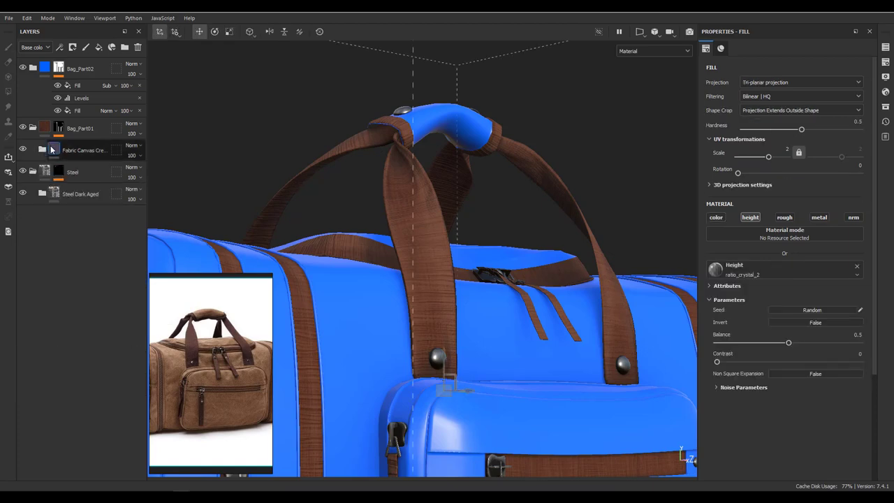
{"action": "scroll", "coordinate": [431, 261], "scroll_direction": "down", "scroll_amount": 3}
{"action": "mouse_move", "coordinate": [431, 261]}
{"action": "left_mouse_down", "text": "alt"}
{"action": "mouse_move", "coordinate": [475, 277]}
{"action": "mouse_move", "coordinate": [532, 279]}
{"action": "mouse_move", "coordinate": [626, 315]}
{"action": "mouse_move", "coordinate": [786, 298]}
{"action": "mouse_move", "coordinate": [638, 296]}
{"action": "left_mouse_up", "text": "alt"}
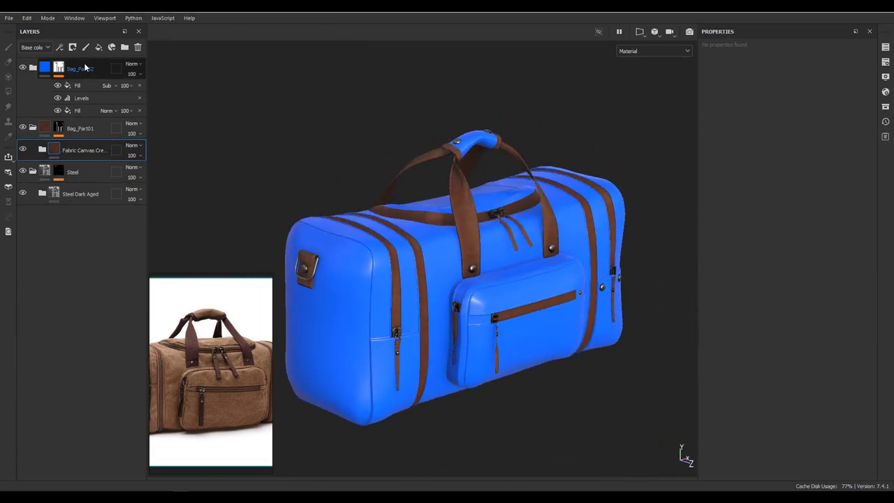
- Add a Zipper fill layer with a black mask and a paint sublayer on the mask
{"action": "double_click", "coordinate": [66, 150]}
{"action": "type", "text": "Zipper"}
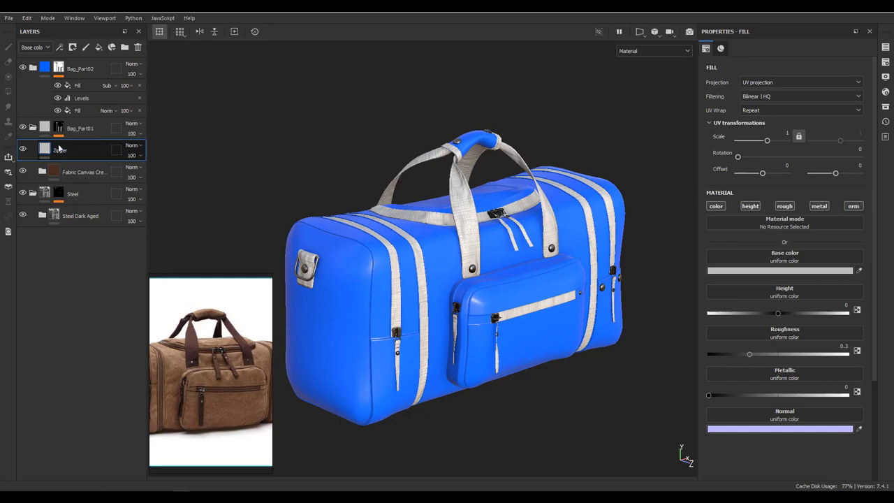
{"action": "right_click", "coordinate": [60, 149]}
{"action": "left_click", "coordinate": [90, 30]}
{"action": "key", "text": "1"}
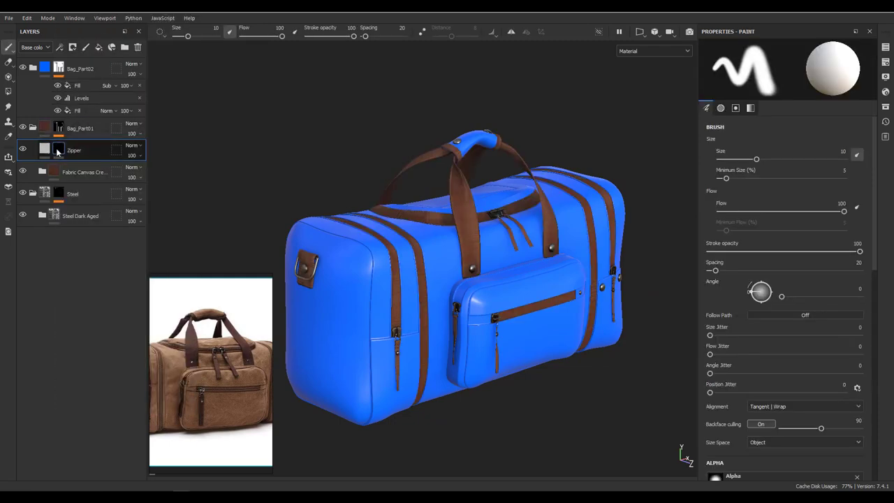
{"action": "right_click", "coordinate": [58, 151]}
{"action": "left_click", "coordinate": [82, 312]}
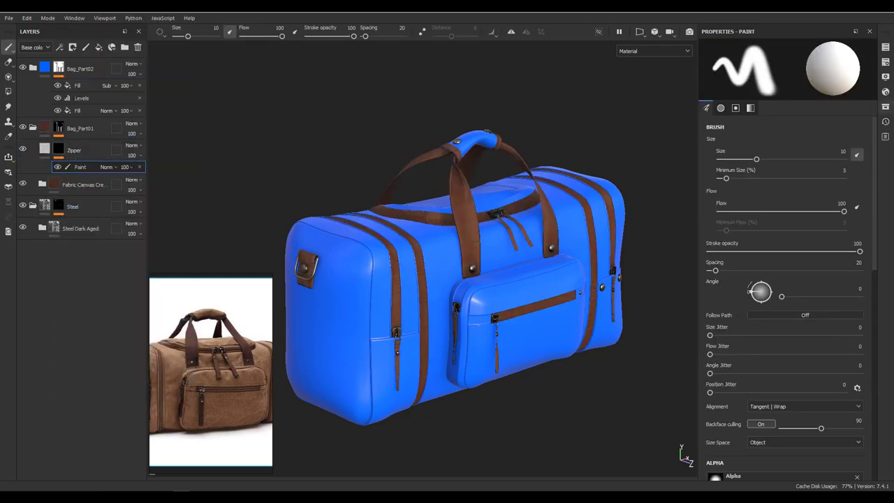
- Search the asset library for 'Zipper' and load the Zipper Advanced Tape brush
{"action": "left_click", "coordinate": [885, 107]}
{"action": "left_click_drag", "start_coordinate": [788, 105], "coordinate": [504, 131]}
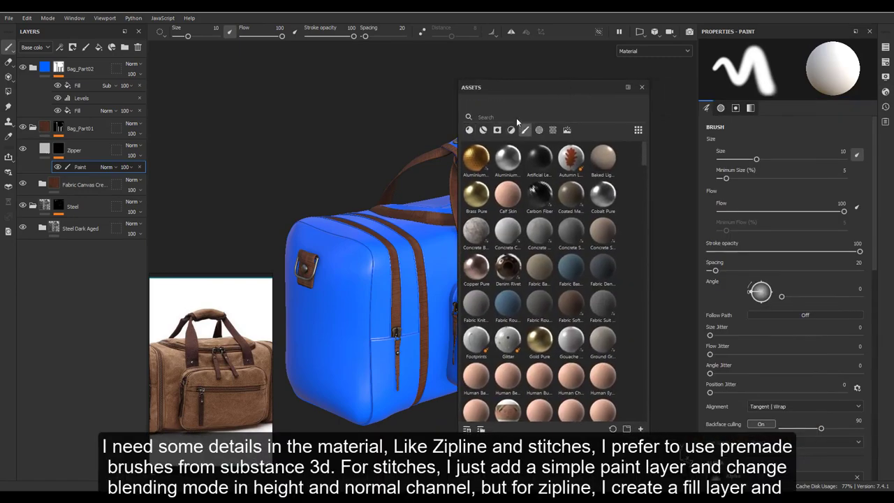
{"action": "left_click", "coordinate": [516, 117]}
{"action": "type", "text": "Zipper"}
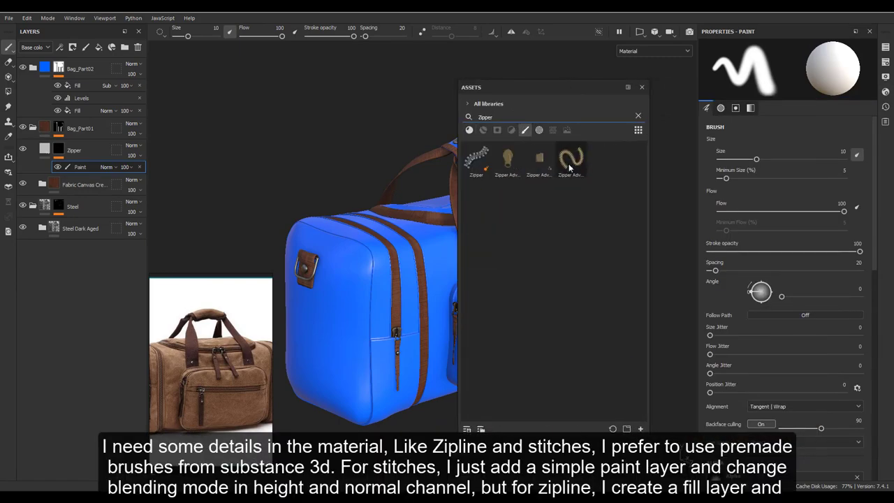
{"action": "left_click", "coordinate": [566, 156]}
{"action": "left_click", "coordinate": [641, 87]}
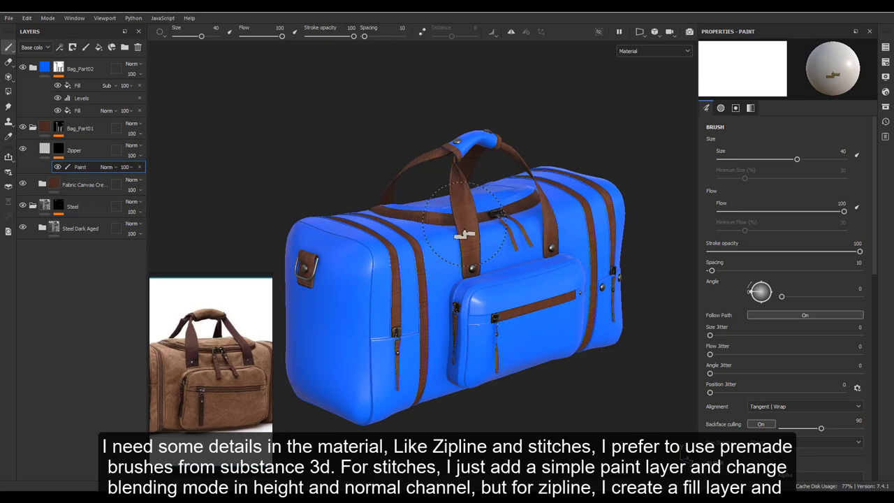
- Switch to the split 3D/2D view framing the strap UV islands, undoing a test stroke
{"action": "left_click", "coordinate": [639, 32]}
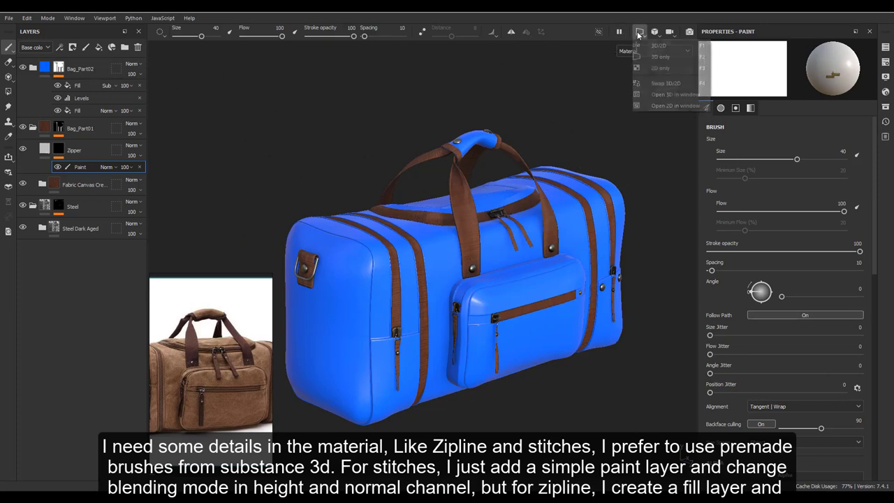
{"action": "left_click", "coordinate": [660, 70]}
{"action": "right_click_drag", "start_coordinate": [533, 186], "coordinate": [352, 269], "text": "alt"}
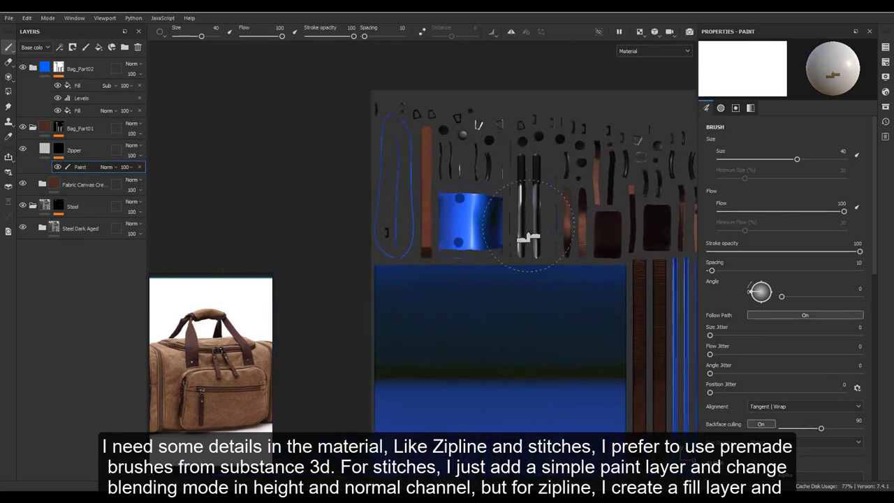
{"action": "right_click_drag", "start_coordinate": [352, 269], "coordinate": [444, 255], "text": "alt"}
{"action": "middle_click_drag", "start_coordinate": [444, 255], "coordinate": [469, 274], "text": "alt"}
{"action": "key", "text": "F1"}
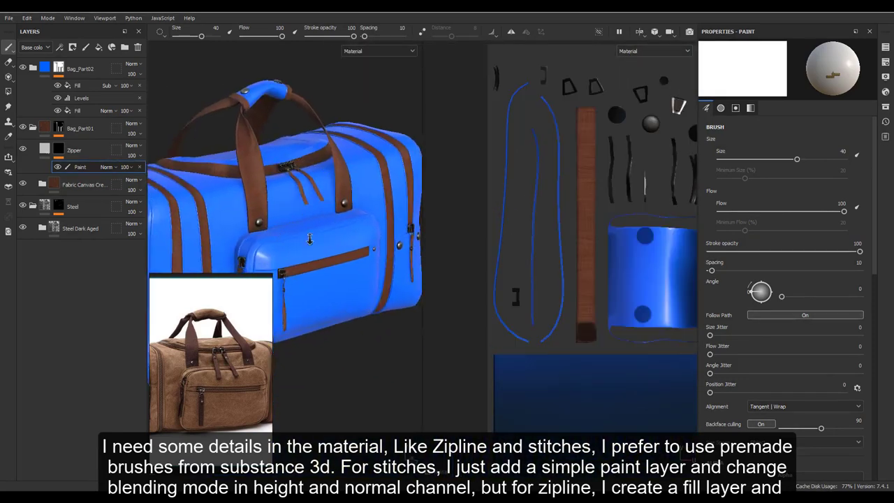
{"action": "right_click_drag", "start_coordinate": [309, 235], "coordinate": [293, 313], "text": "alt"}
{"action": "left_click_drag", "start_coordinate": [276, 298], "coordinate": [335, 262]}
{"action": "key", "text": "ctrl+z"}
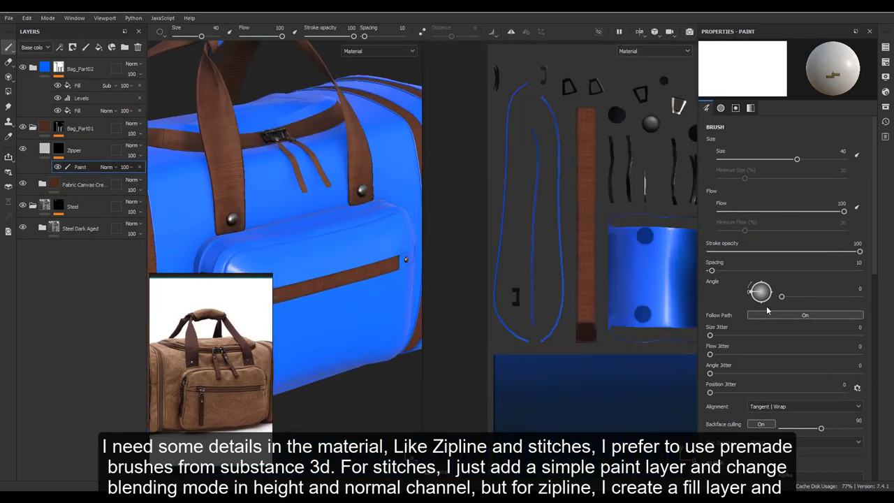
- Set the zipper brush's Alignment to UV
{"action": "scroll", "coordinate": [745, 339], "scroll_direction": "down", "scroll_amount": 2}
{"action": "scroll", "coordinate": [746, 339], "scroll_direction": "down", "scroll_amount": 2}
{"action": "scroll", "coordinate": [748, 341], "scroll_direction": "down", "scroll_amount": 3}
{"action": "scroll", "coordinate": [749, 340], "scroll_direction": "down", "scroll_amount": 5}
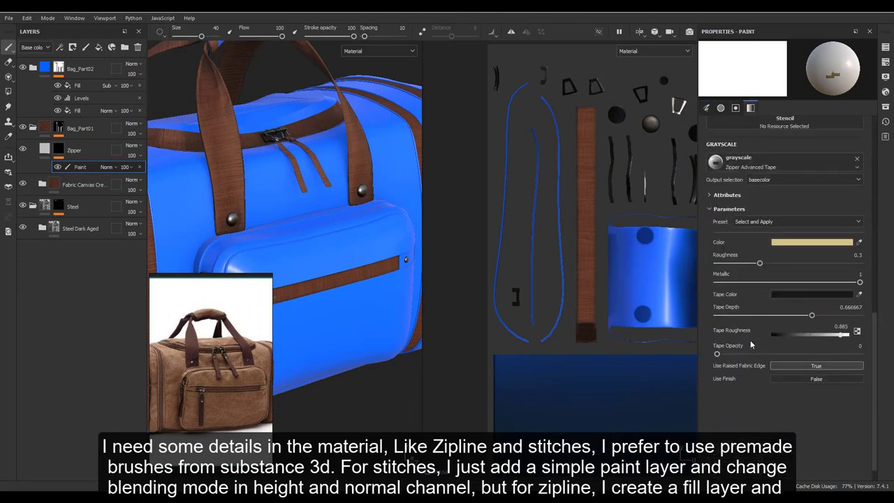
{"action": "scroll", "coordinate": [738, 260], "scroll_direction": "up", "scroll_amount": 5}
{"action": "scroll", "coordinate": [764, 271], "scroll_direction": "up", "scroll_amount": 3}
{"action": "left_click", "coordinate": [768, 211]}
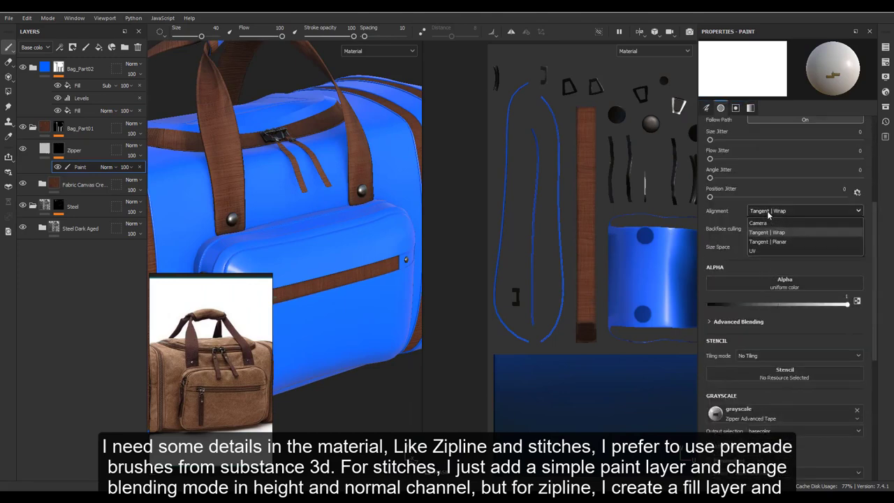
{"action": "left_click", "coordinate": [752, 251]}
- Shrink the brush to 3.76 and paint a straight zipper along the brown strip
{"action": "key", "text": "bracketleft"}
{"action": "key", "text": "bracketleft"}
{"action": "key", "text": "bracketleft"}
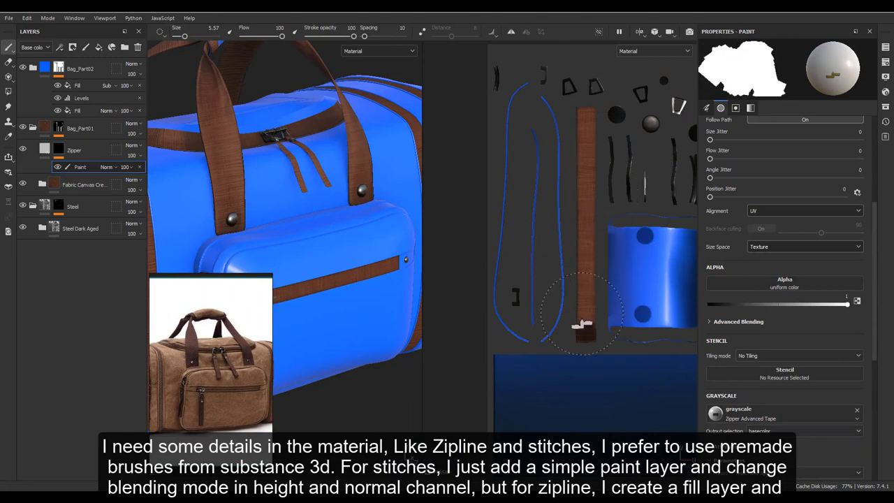
{"action": "key", "text": "bracketleft"}
{"action": "key", "text": "bracketleft"}
{"action": "left_click", "coordinate": [585, 109]}
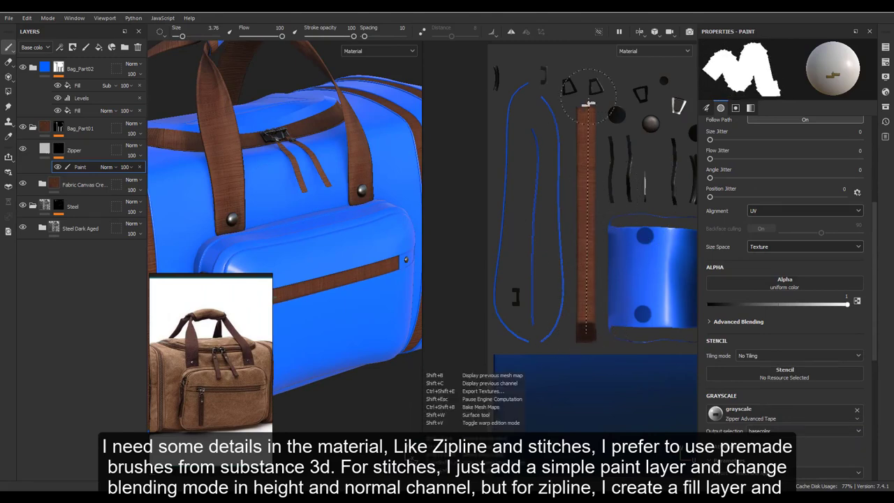
{"action": "left_click", "coordinate": [585, 341], "text": "shift"}
{"action": "scroll", "coordinate": [364, 395], "scroll_direction": "up", "scroll_amount": 3}
{"action": "mouse_move", "coordinate": [365, 395]}
{"action": "left_mouse_down", "text": "alt"}
{"action": "mouse_move", "coordinate": [152, 203]}
{"action": "mouse_move", "coordinate": [289, 214]}
{"action": "left_mouse_up", "text": "alt"}
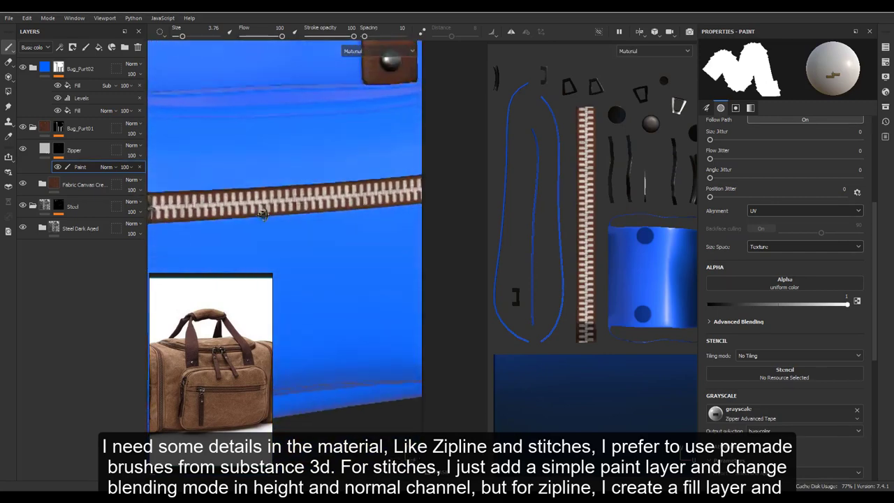
{"action": "scroll", "coordinate": [289, 214], "scroll_direction": "down", "scroll_amount": 5}
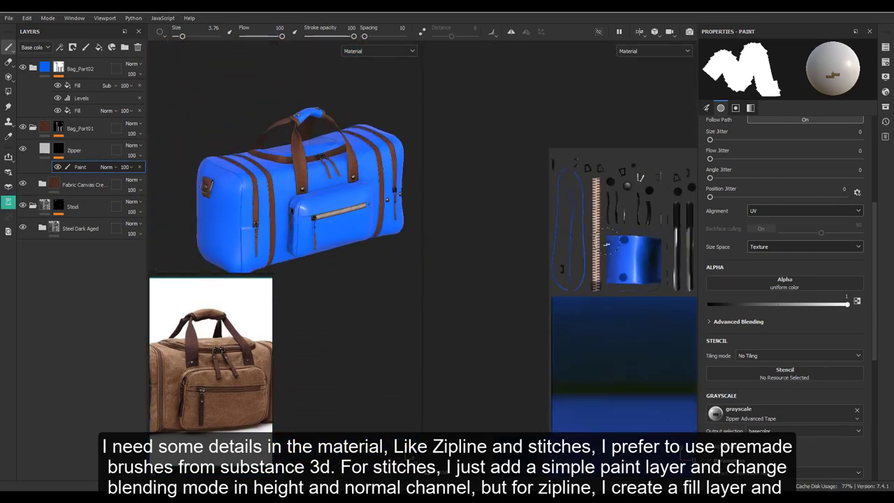
{"action": "scroll", "coordinate": [508, 157], "scroll_direction": "up", "scroll_amount": 3}
- Paint a straight zipper line down the full length of the strip in the UV view
{"action": "mouse_move", "coordinate": [493, 159]}
{"action": "middle_mouse_down"}
{"action": "mouse_move", "coordinate": [509, 157]}
{"action": "mouse_move", "coordinate": [407, 118]}
{"action": "middle_mouse_up"}
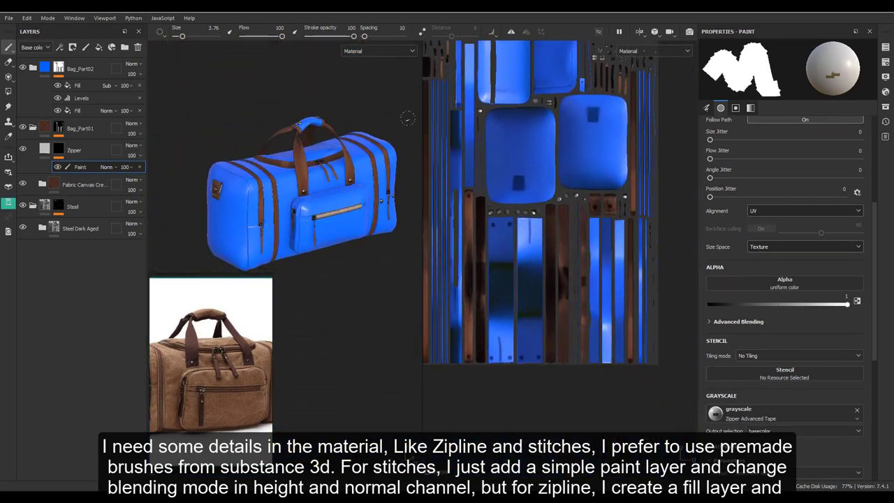
{"action": "scroll", "coordinate": [549, 230], "scroll_direction": "up", "scroll_amount": 1}
{"action": "scroll", "coordinate": [278, 238], "scroll_direction": "up", "scroll_amount": 2}
{"action": "scroll", "coordinate": [277, 237], "scroll_direction": "up", "scroll_amount": 3}
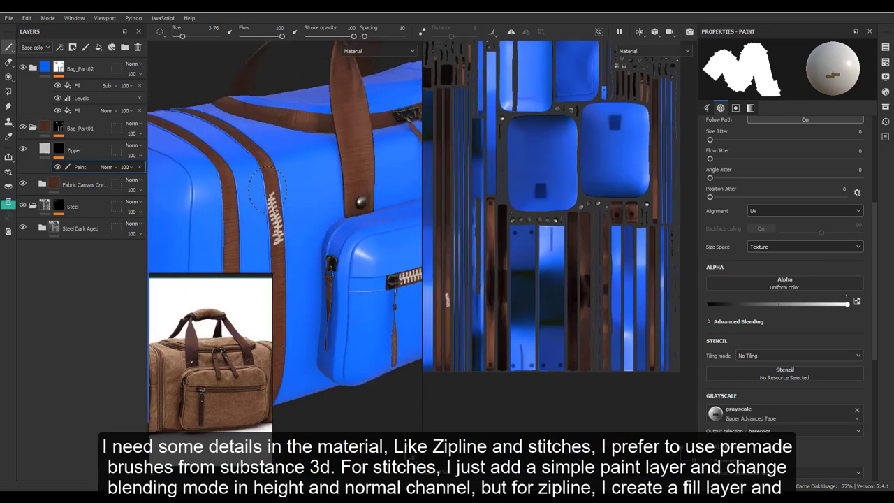
{"action": "scroll", "coordinate": [516, 135], "scroll_direction": "up", "scroll_amount": 1}
{"action": "scroll", "coordinate": [517, 135], "scroll_direction": "up", "scroll_amount": 2}
{"action": "scroll", "coordinate": [517, 135], "scroll_direction": "up", "scroll_amount": 2}
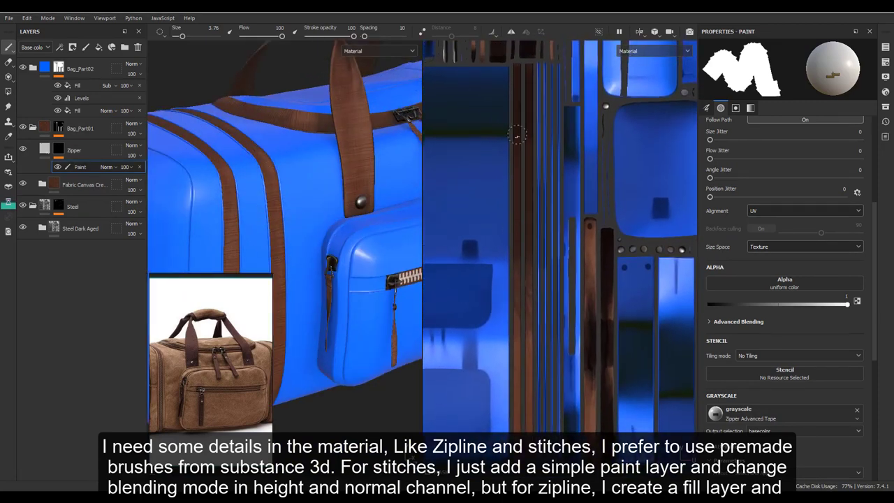
{"action": "left_click", "coordinate": [528, 61]}
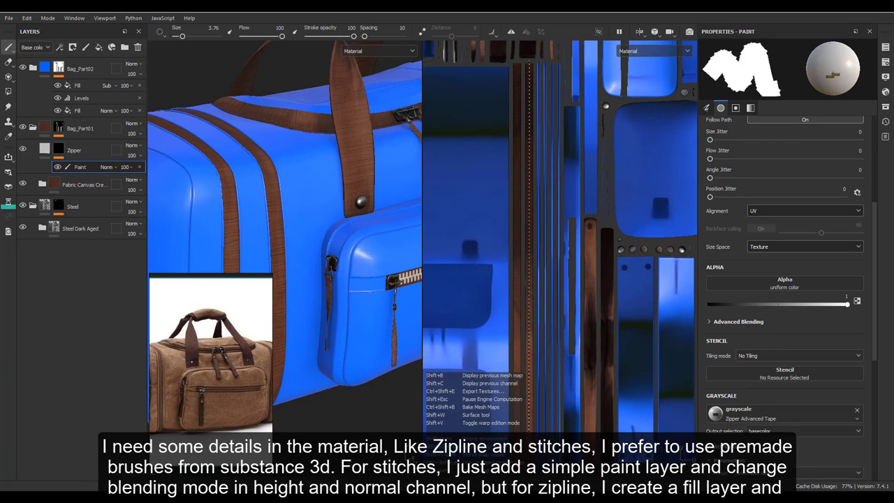
{"action": "left_click", "coordinate": [529, 431], "text": "shift"}
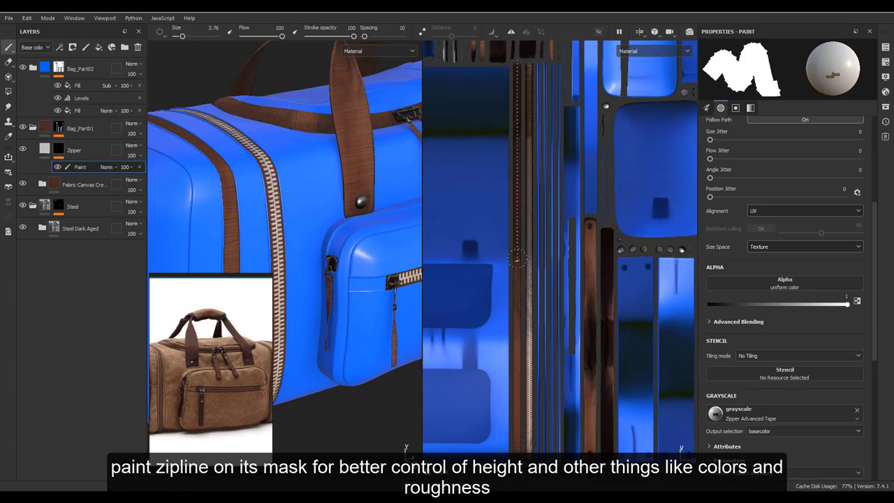
- Extend the zipper further down its strip, then draw a straight zipper stroke on another strip's end
{"action": "left_click_drag", "start_coordinate": [517, 257], "coordinate": [517, 423]}
{"action": "mouse_move", "coordinate": [328, 231]}
{"action": "left_mouse_down", "text": "alt"}
{"action": "mouse_move", "coordinate": [271, 183]}
{"action": "mouse_move", "coordinate": [343, 185]}
{"action": "left_mouse_up", "text": "alt"}
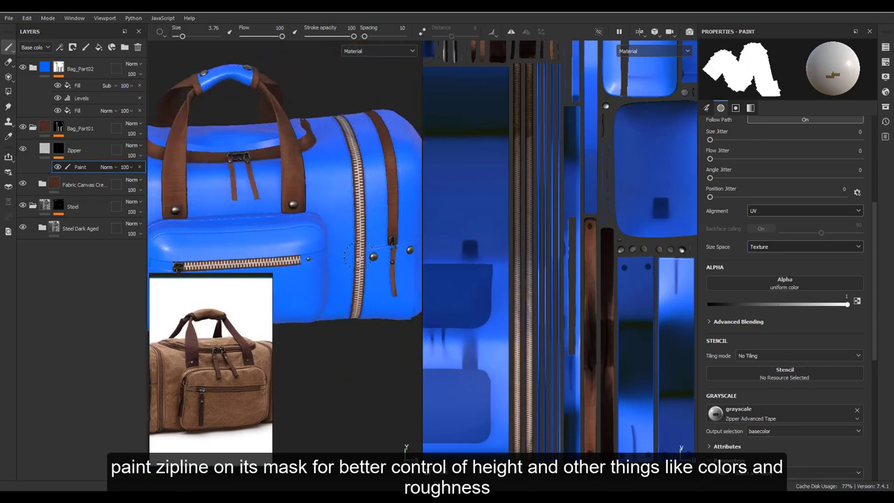
{"action": "scroll", "coordinate": [489, 194], "scroll_direction": "down", "scroll_amount": 3}
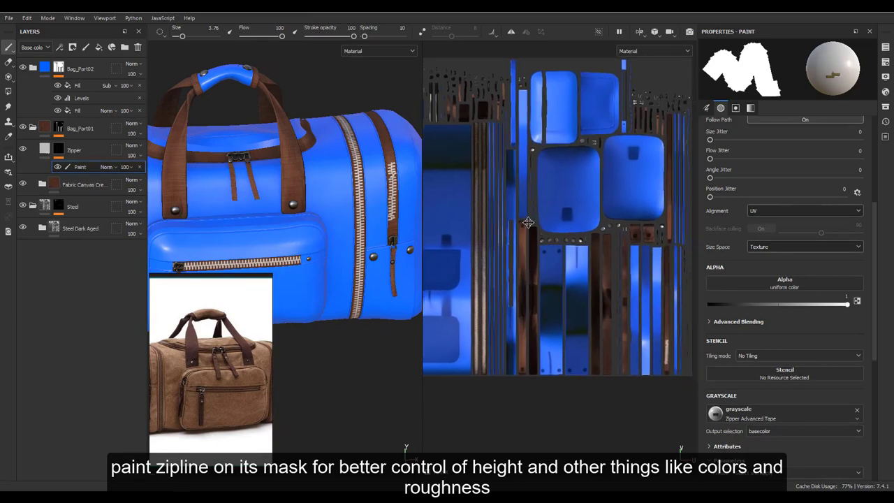
{"action": "mouse_move", "coordinate": [489, 193]}
{"action": "middle_mouse_down"}
{"action": "mouse_move", "coordinate": [594, 248]}
{"action": "mouse_move", "coordinate": [551, 140]}
{"action": "middle_mouse_up"}
{"action": "scroll", "coordinate": [594, 248], "scroll_direction": "up", "scroll_amount": 2}
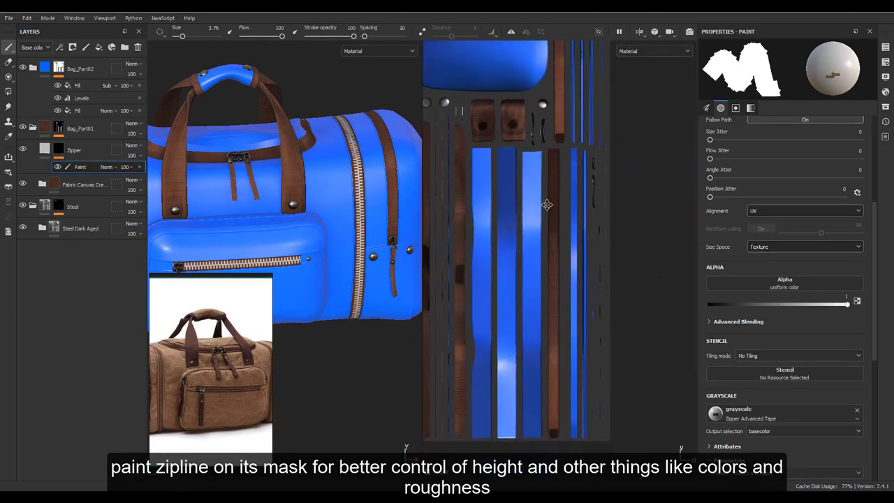
{"action": "left_click", "coordinate": [553, 427], "text": "shift"}
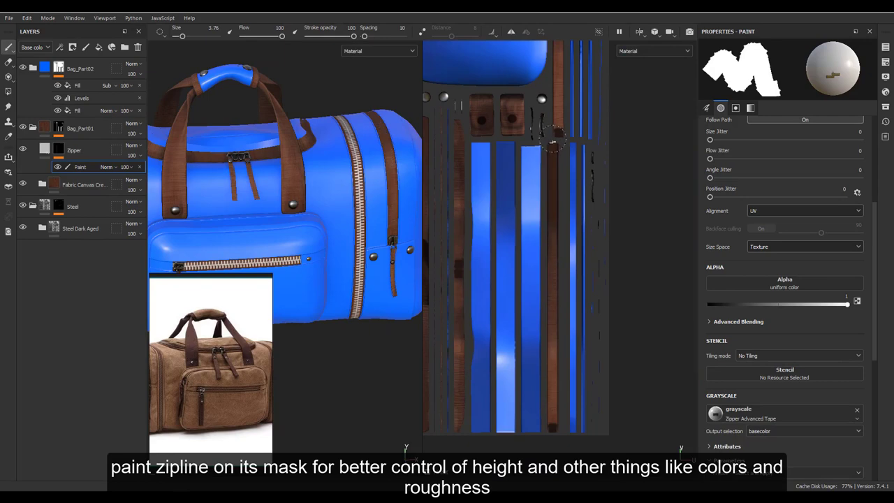
{"action": "left_click", "coordinate": [551, 434], "text": "shift"}
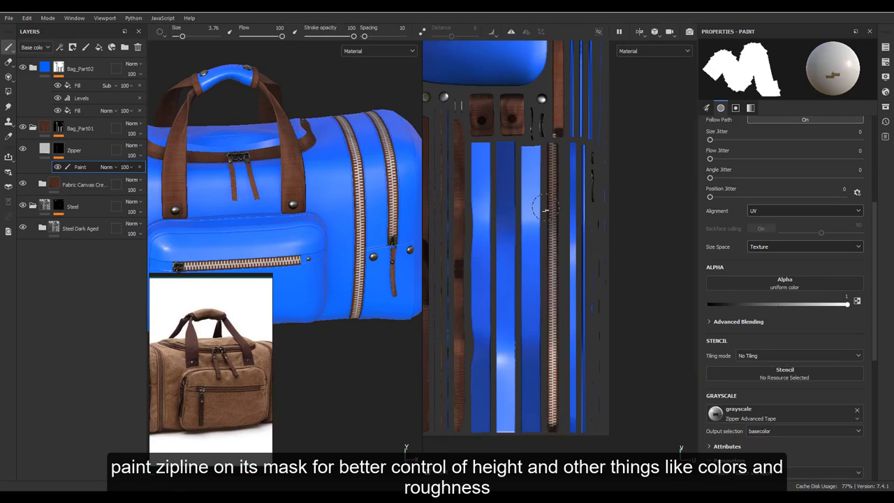
{"action": "scroll", "coordinate": [545, 210], "scroll_direction": "up", "scroll_amount": 3}
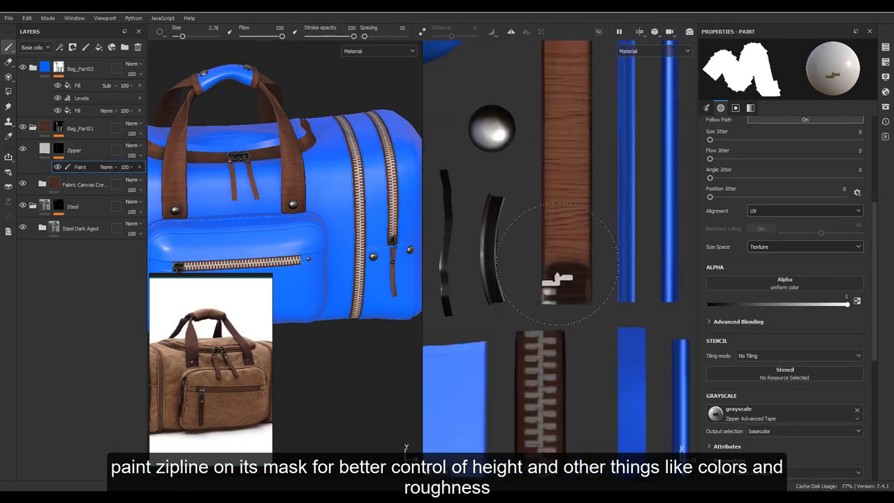
- Erase the stray zipper-pull mark at the strip's bottom and return to the zipper brush
{"action": "key", "text": "e"}
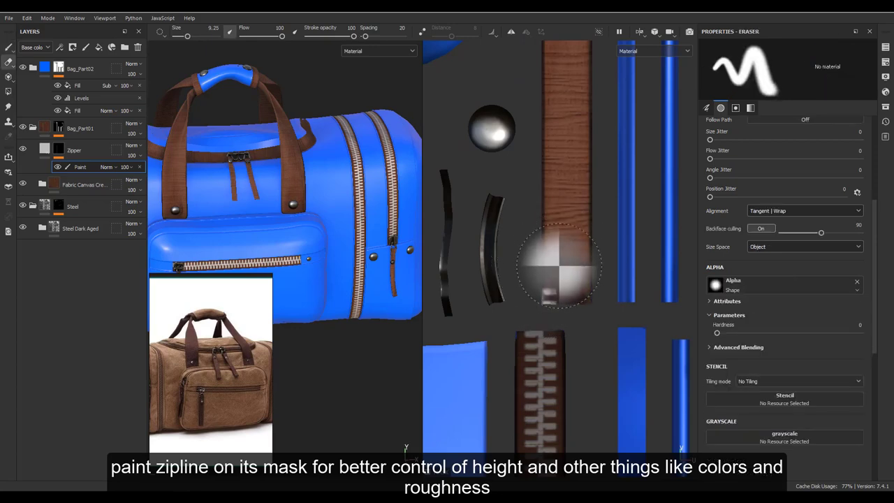
{"action": "left_click_drag", "start_coordinate": [560, 268], "coordinate": [563, 280]}
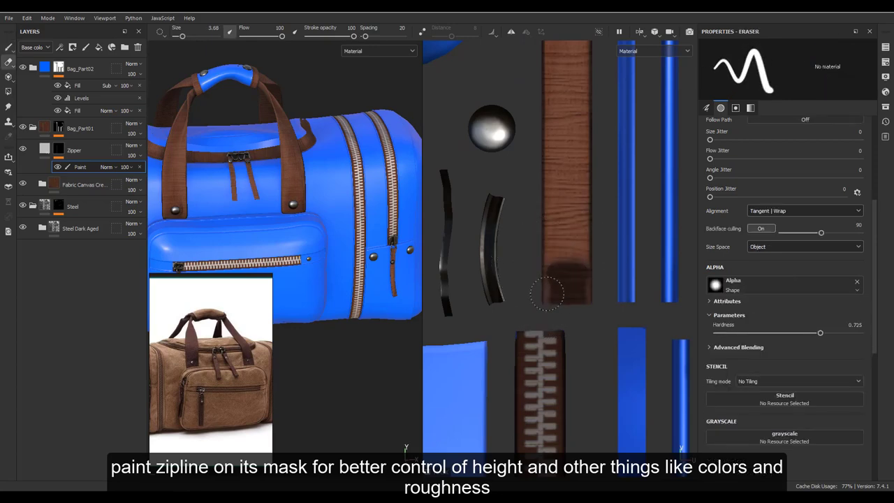
{"action": "key", "text": "1"}
{"action": "scroll", "coordinate": [567, 282], "scroll_direction": "down", "scroll_amount": 2}
{"action": "scroll", "coordinate": [567, 285], "scroll_direction": "down", "scroll_amount": 2}
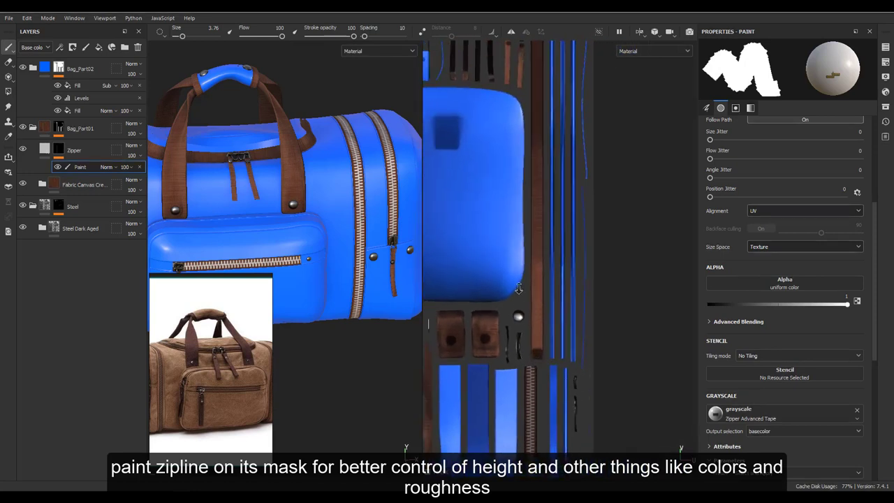
{"action": "scroll", "coordinate": [543, 182], "scroll_direction": "up", "scroll_amount": 2}
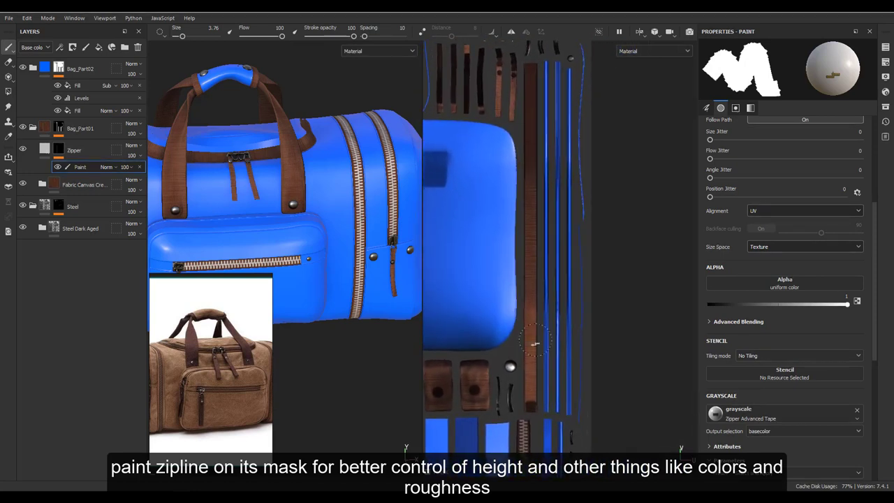
- Paint straight zipper tape down the brown strip, redoing the first attempt
{"action": "left_click", "coordinate": [532, 78]}
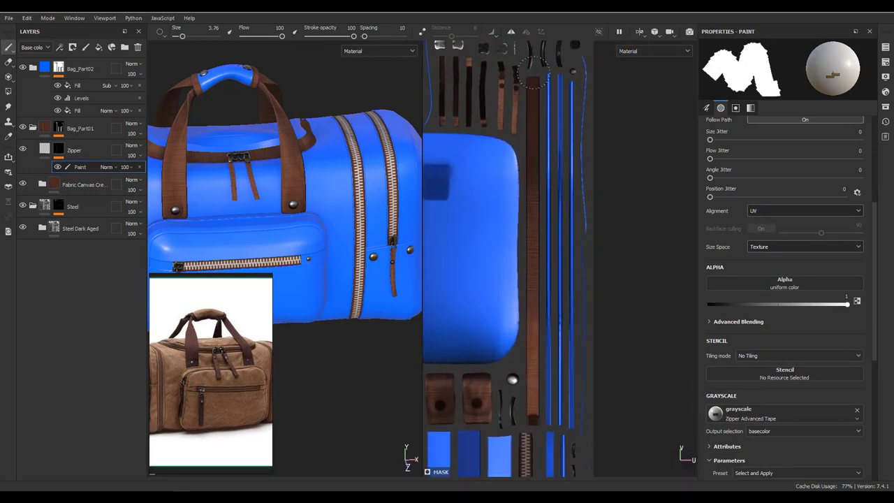
{"action": "left_click", "coordinate": [534, 422], "text": "shift"}
{"action": "key", "text": "ctrl+z"}
{"action": "key", "text": "ctrl+shift"}
{"action": "left_click", "coordinate": [532, 424], "text": "ctrl+shift"}
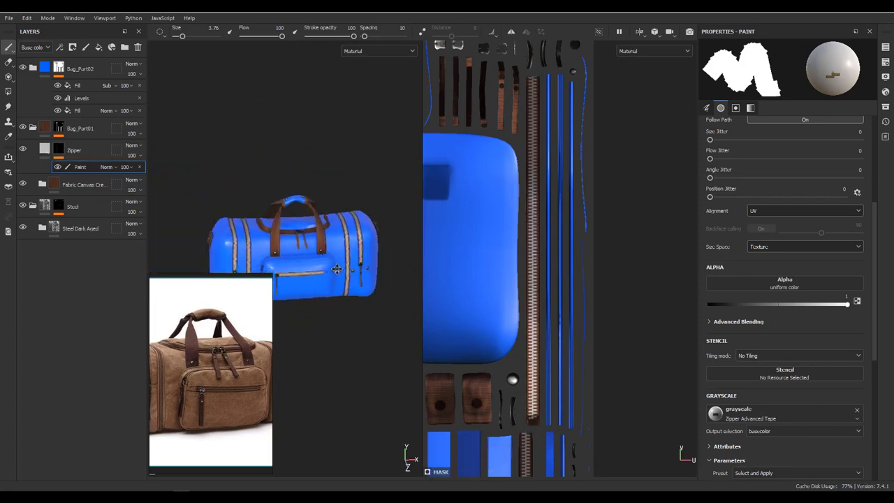
{"action": "left_click_drag", "start_coordinate": [335, 293], "coordinate": [378, 411], "text": "alt"}
{"action": "scroll", "coordinate": [635, 379], "scroll_direction": "down", "scroll_amount": 2}
{"action": "scroll", "coordinate": [635, 380], "scroll_direction": "down", "scroll_amount": 2}
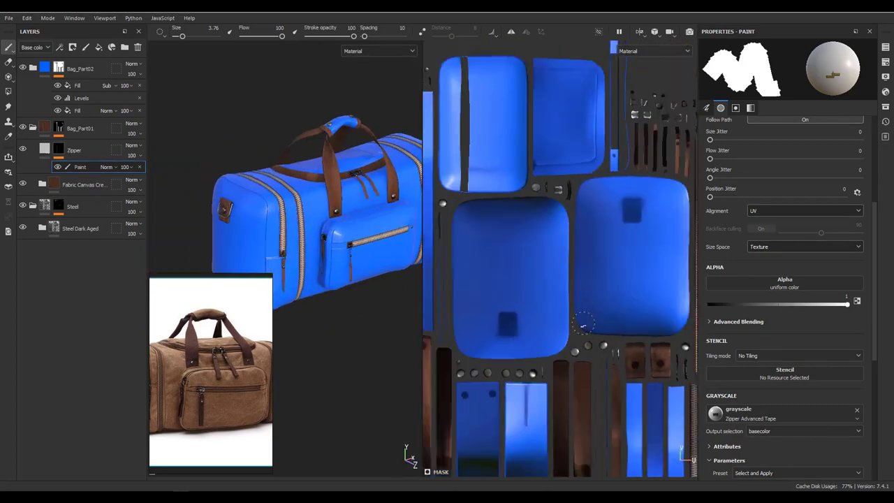
{"action": "scroll", "coordinate": [593, 314], "scroll_direction": "down", "scroll_amount": 1}
{"action": "scroll", "coordinate": [279, 209], "scroll_direction": "up", "scroll_amount": 2}
{"action": "scroll", "coordinate": [248, 178], "scroll_direction": "up", "scroll_amount": 4}
{"action": "scroll", "coordinate": [559, 279], "scroll_direction": "up", "scroll_amount": 2}
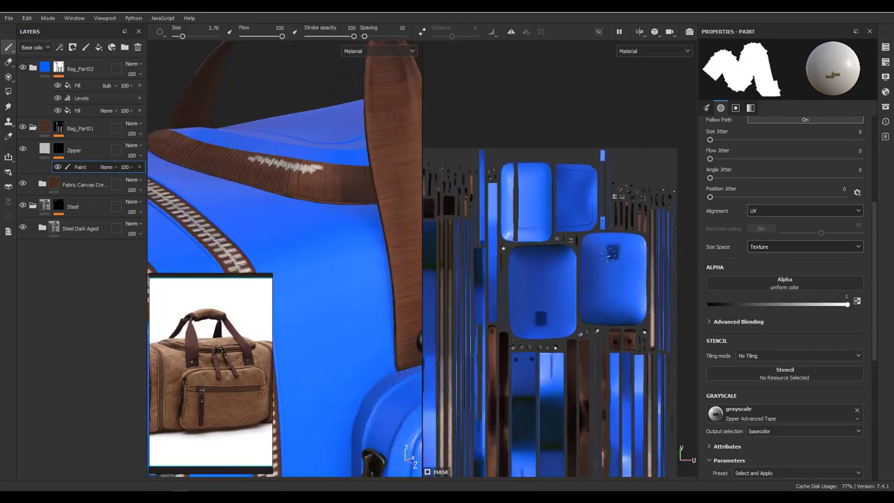
{"action": "scroll", "coordinate": [559, 279], "scroll_direction": "down", "scroll_amount": 3}
{"action": "scroll", "coordinate": [552, 279], "scroll_direction": "up", "scroll_amount": 3}
- Paint a third vertical zipper along the next strip, replacing a misplaced stroke
{"action": "middle_click_drag", "start_coordinate": [553, 246], "coordinate": [535, 214]}
{"action": "scroll", "coordinate": [536, 215], "scroll_direction": "up", "scroll_amount": 2}
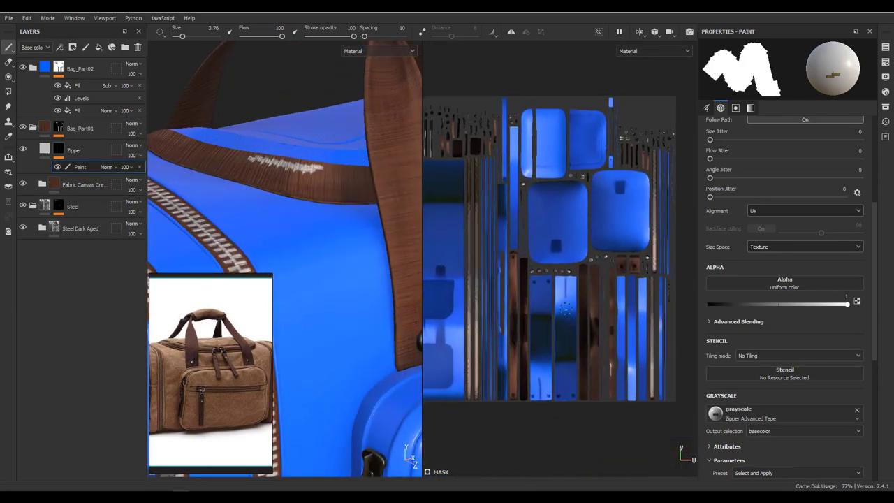
{"action": "scroll", "coordinate": [552, 231], "scroll_direction": "up", "scroll_amount": 2}
{"action": "mouse_move", "coordinate": [601, 307]}
{"action": "middle_mouse_down"}
{"action": "mouse_move", "coordinate": [570, 255]}
{"action": "mouse_move", "coordinate": [564, 209]}
{"action": "middle_mouse_up"}
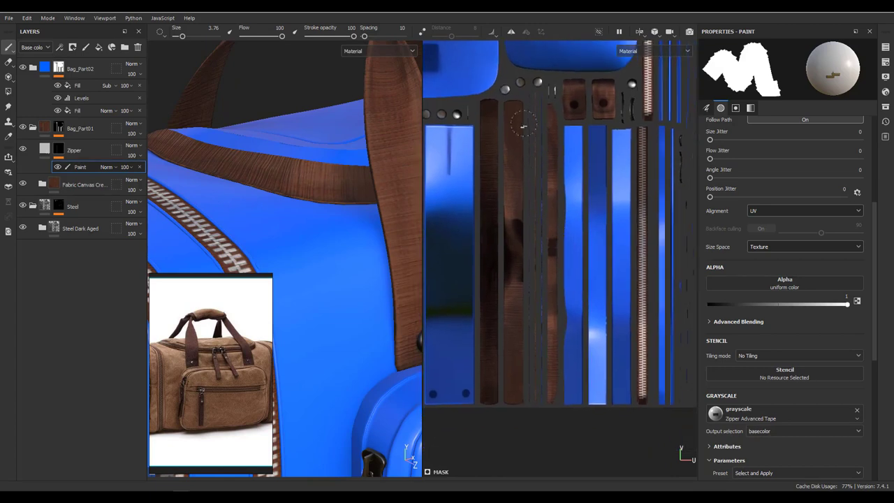
{"action": "left_click", "coordinate": [550, 399]}
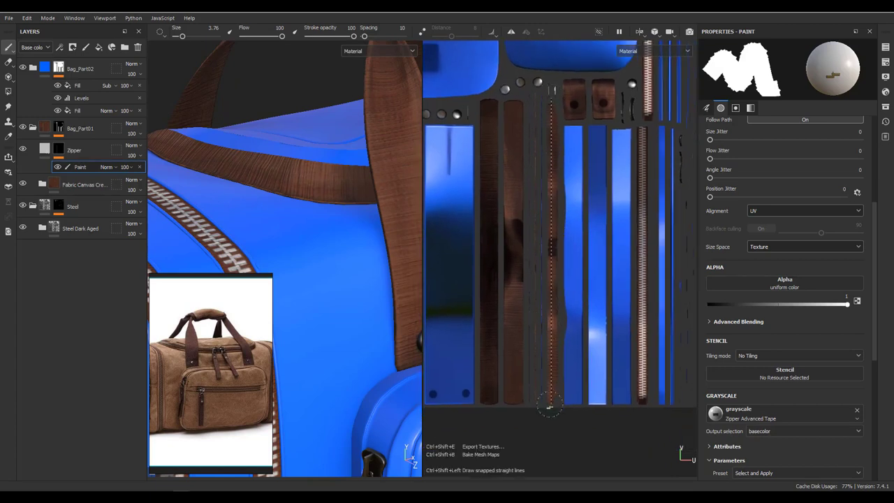
{"action": "left_click", "coordinate": [550, 112], "text": "shift"}
{"action": "key", "text": "ctrl+z"}
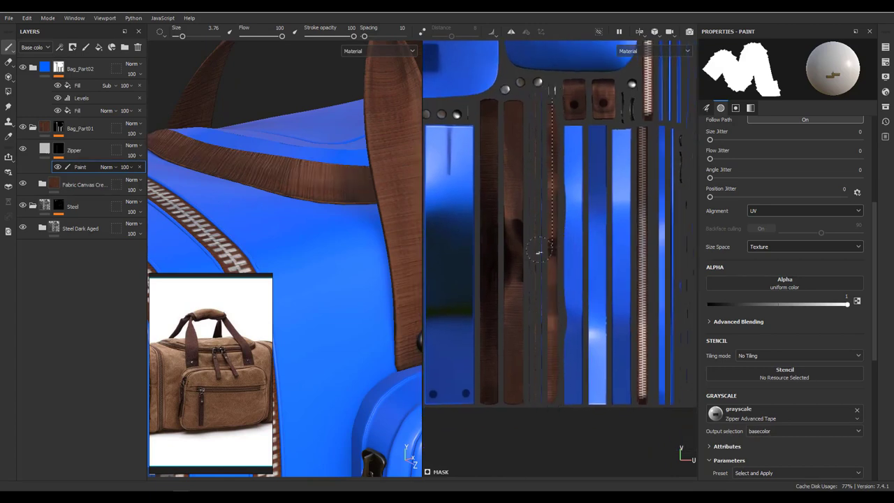
{"action": "left_click", "coordinate": [549, 399]}
{"action": "left_click", "coordinate": [550, 112], "text": "shift"}
{"action": "mouse_move", "coordinate": [263, 219]}
{"action": "left_mouse_down", "text": "alt"}
{"action": "mouse_move", "coordinate": [347, 209]}
{"action": "mouse_move", "coordinate": [293, 183]}
{"action": "mouse_move", "coordinate": [308, 195]}
{"action": "left_mouse_up", "text": "alt"}
{"action": "scroll", "coordinate": [308, 195], "scroll_direction": "up", "scroll_amount": 3}
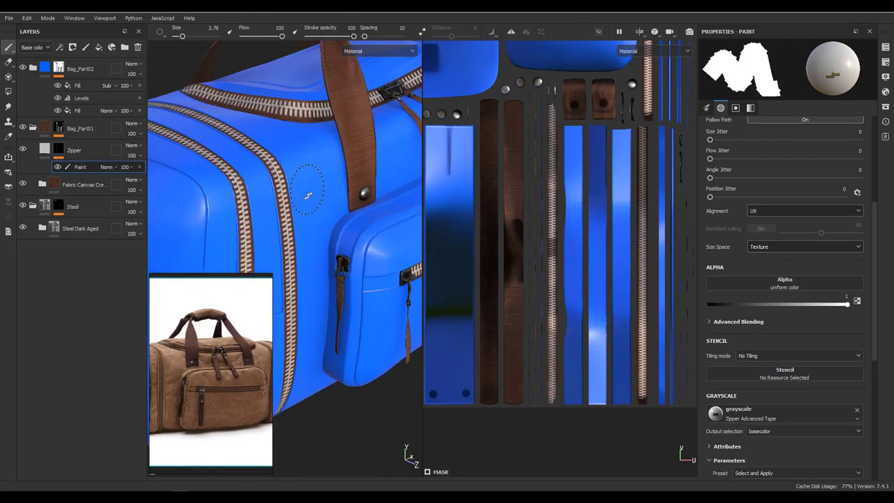
- Set the Zipper fill layer's Height to 0.15
{"action": "left_click", "coordinate": [119, 159]}
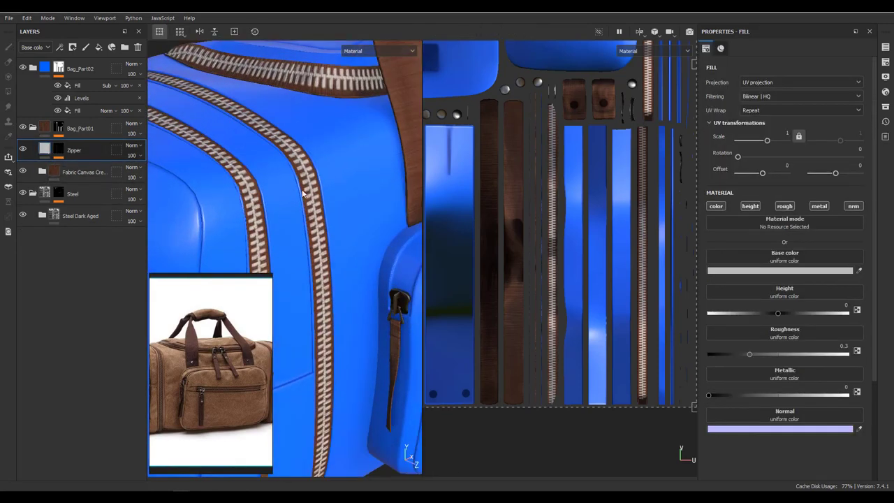
{"action": "scroll", "coordinate": [302, 193], "scroll_direction": "up", "scroll_amount": 5}
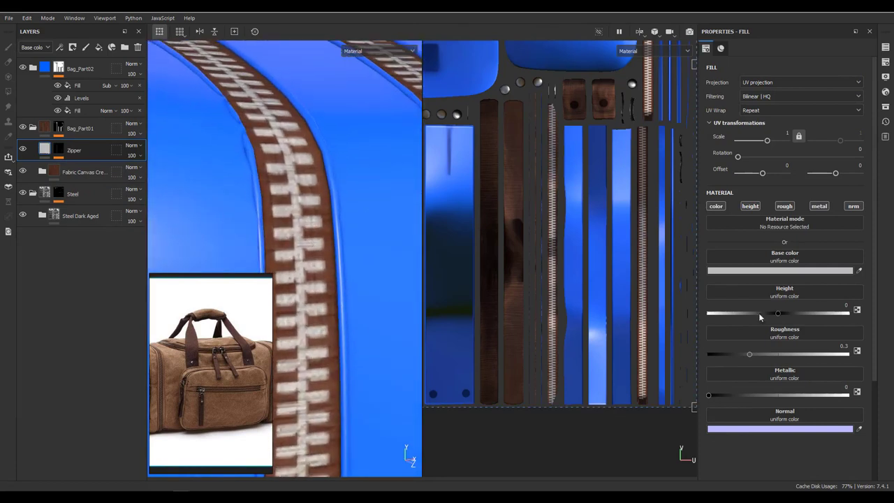
{"action": "left_click_drag", "start_coordinate": [777, 312], "coordinate": [801, 312]}
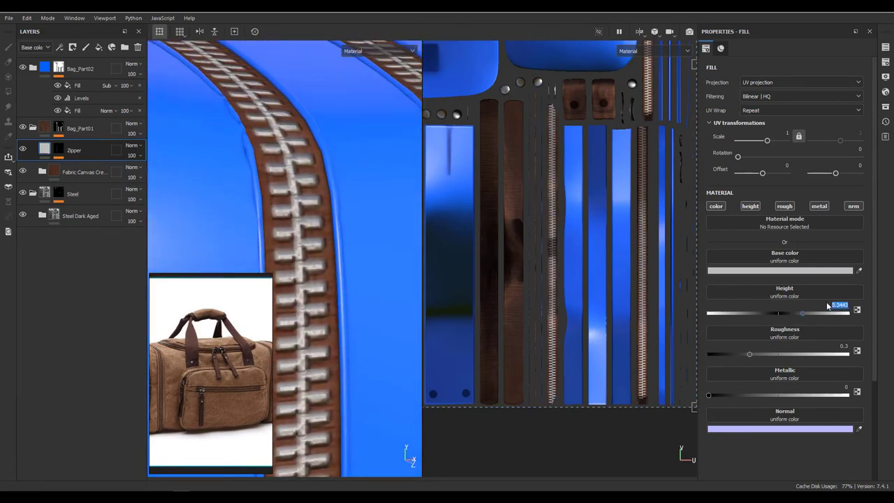
{"action": "type", "text": "0.1"}
{"action": "key", "text": "Return"}
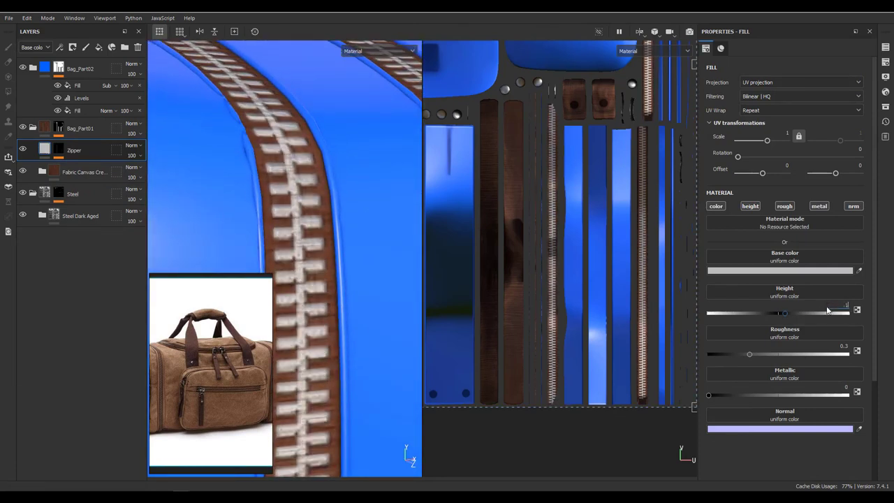
{"action": "type", "text": "5"}
{"action": "key", "text": "Return"}
- Show the Height channel in the layer stack and set the Zipper blend mode to Normal
{"action": "left_click", "coordinate": [35, 46]}
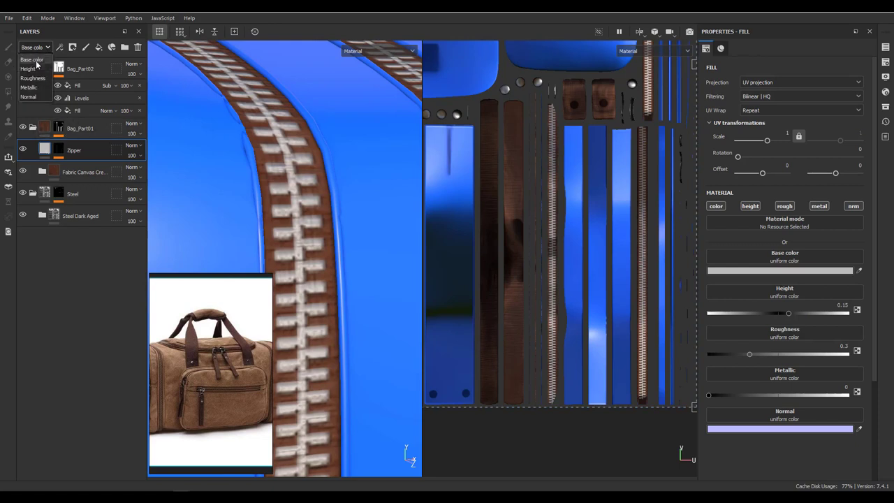
{"action": "left_click", "coordinate": [31, 66]}
{"action": "left_click", "coordinate": [131, 145]}
{"action": "left_click", "coordinate": [161, 165]}
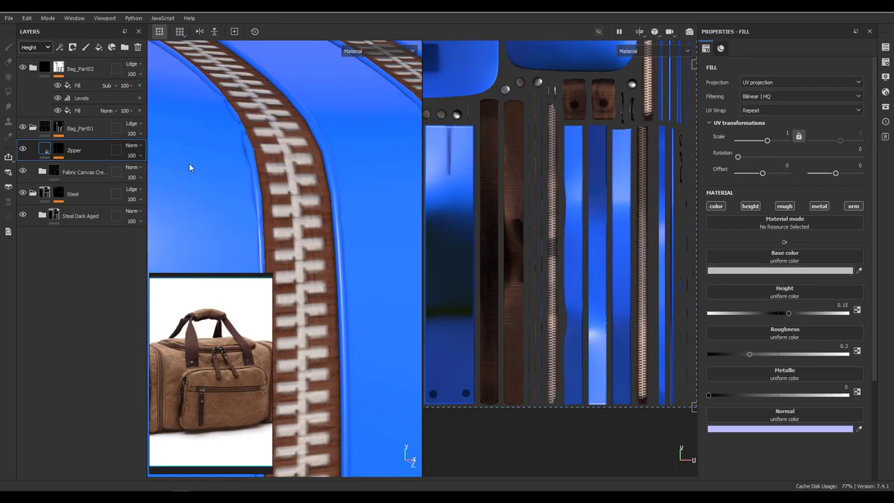
- Set the Zipper layer's blend mode to Soft Light
{"action": "left_click", "coordinate": [131, 145]}
{"action": "left_click", "coordinate": [154, 336]}
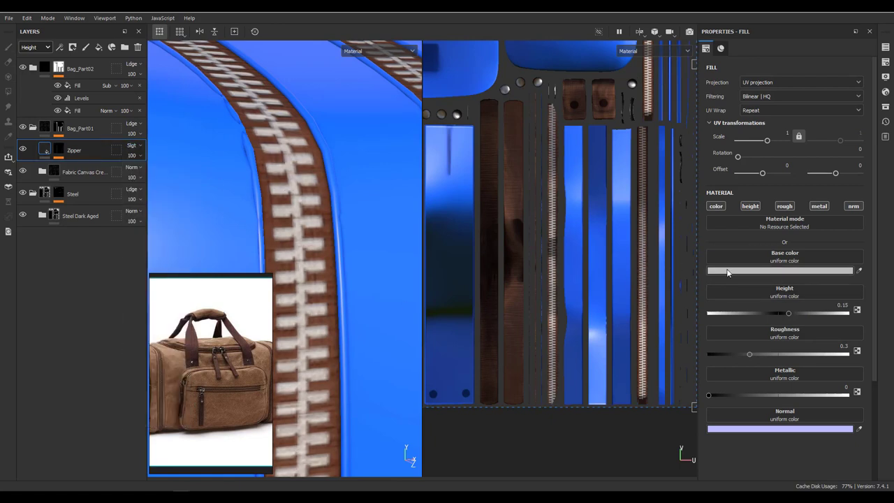
{"action": "left_click", "coordinate": [131, 145]}
{"action": "key", "text": "Escape"}
{"action": "scroll", "coordinate": [33, 48], "scroll_direction": "up", "scroll_amount": 1}
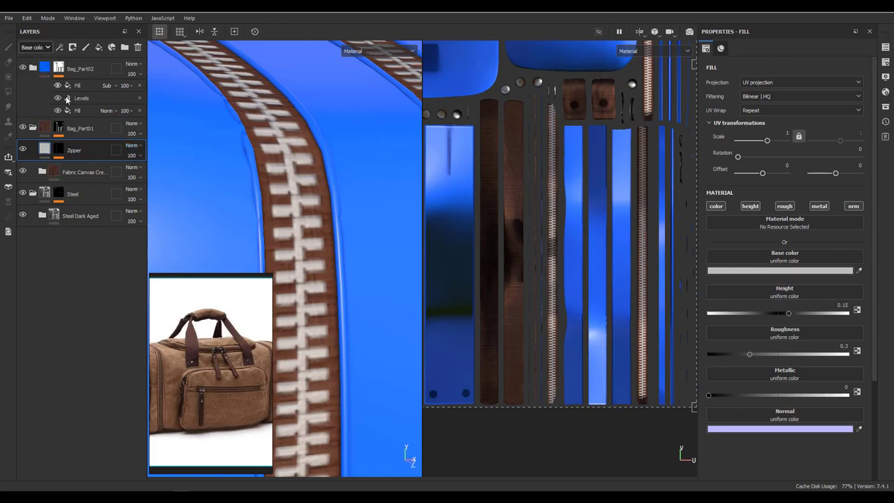
- Show the Base color channel and set the Zipper fill's base colour to FFFFFF
{"action": "left_click", "coordinate": [133, 145]}
{"action": "left_click", "coordinate": [137, 328]}
{"action": "left_click", "coordinate": [779, 270]}
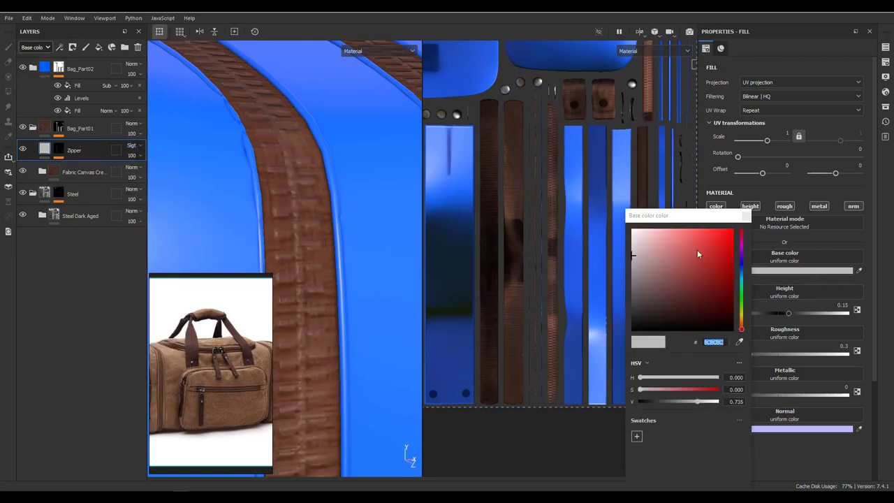
{"action": "type", "text": "FFFFFF"}
{"action": "scroll", "coordinate": [293, 180], "scroll_direction": "down", "scroll_amount": 3}
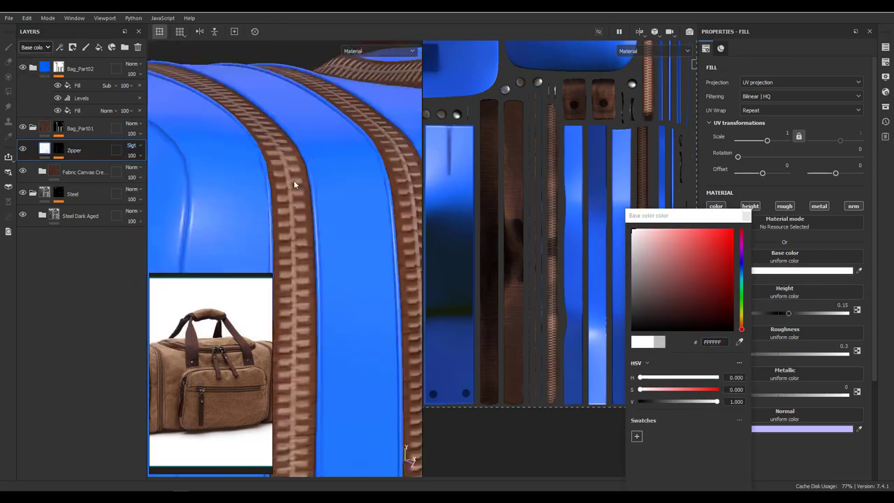
{"action": "mouse_move", "coordinate": [293, 180]}
{"action": "left_mouse_down", "text": "alt"}
{"action": "mouse_move", "coordinate": [289, 216]}
{"action": "mouse_move", "coordinate": [393, 202]}
{"action": "left_mouse_up", "text": "alt"}
{"action": "scroll", "coordinate": [305, 192], "scroll_direction": "up", "scroll_amount": 2}
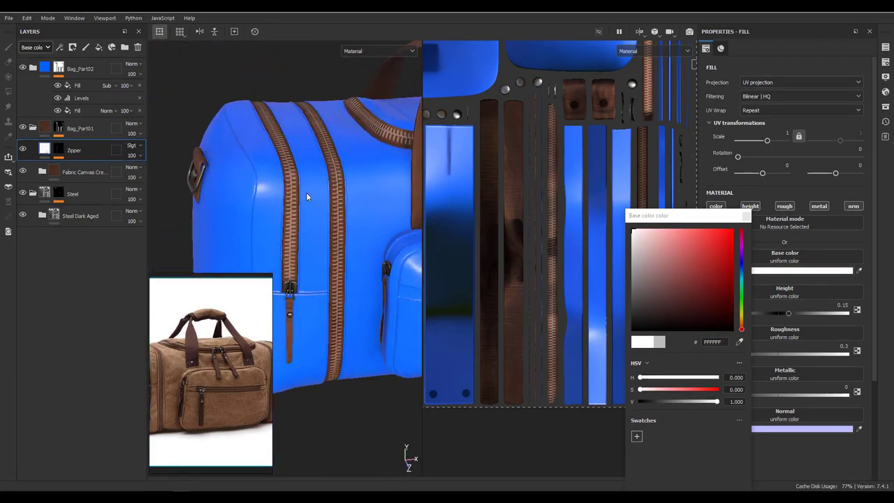
{"action": "scroll", "coordinate": [259, 197], "scroll_direction": "up", "scroll_amount": 3}
{"action": "left_click", "coordinate": [62, 151]}
- Add a 'Zipper mask' anchor point to the Zipper layer's mask
{"action": "right_click", "coordinate": [61, 151]}
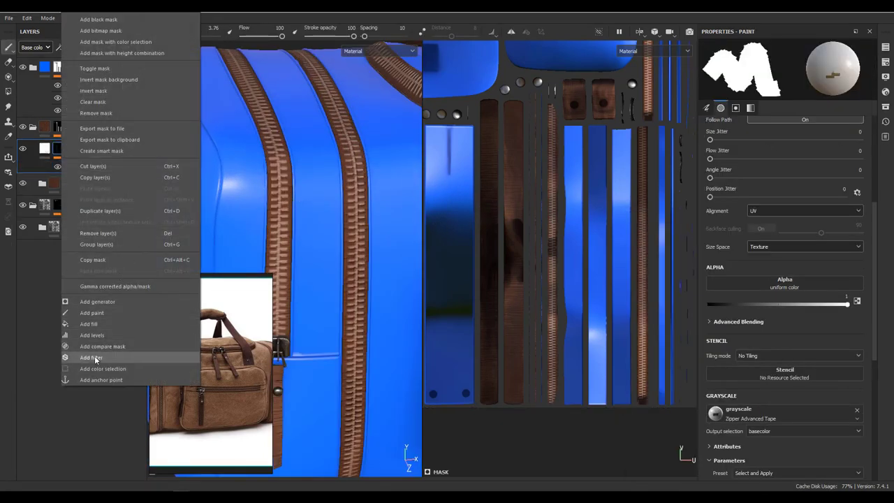
{"action": "left_click", "coordinate": [95, 379]}
{"action": "left_click", "coordinate": [93, 141]}
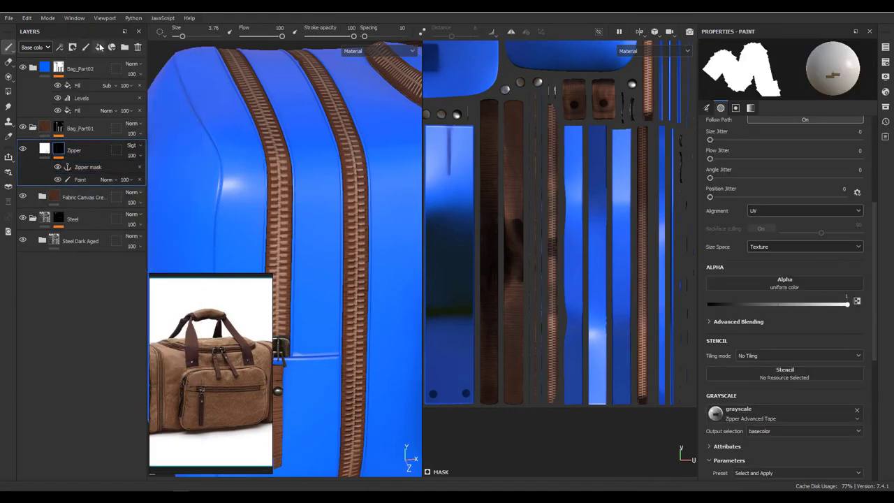
{"action": "scroll", "coordinate": [293, 210], "scroll_direction": "down", "scroll_amount": 5}
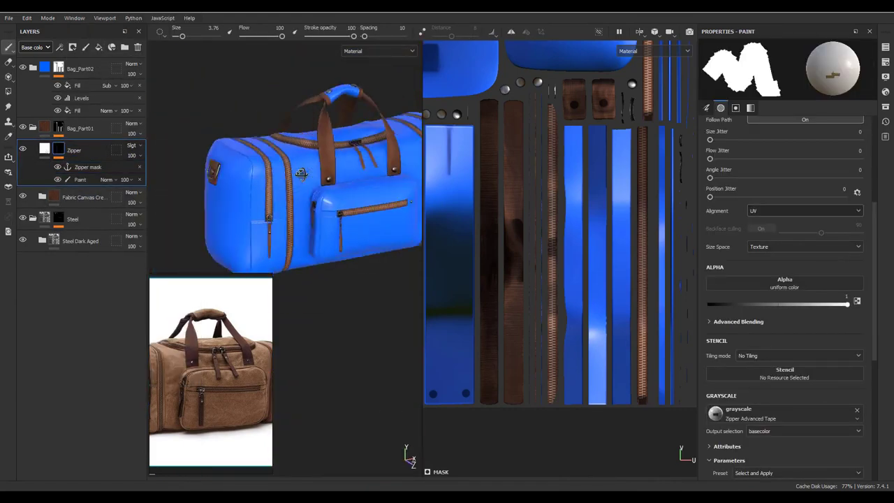
{"action": "left_click_drag", "start_coordinate": [293, 210], "coordinate": [335, 199], "text": "alt"}
- Add a new paint layer above Zipper, replacing an accidental fill layer, and begin renaming it
{"action": "left_click", "coordinate": [98, 47]}
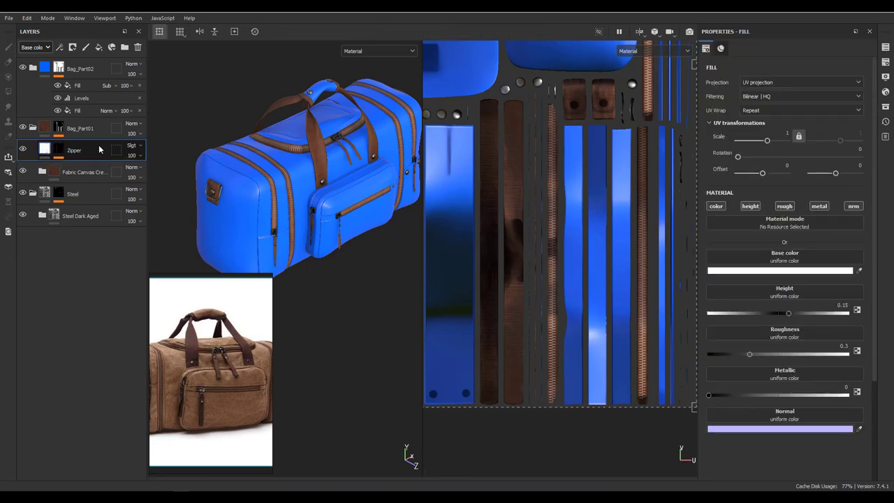
{"action": "key", "text": "ctrl+z"}
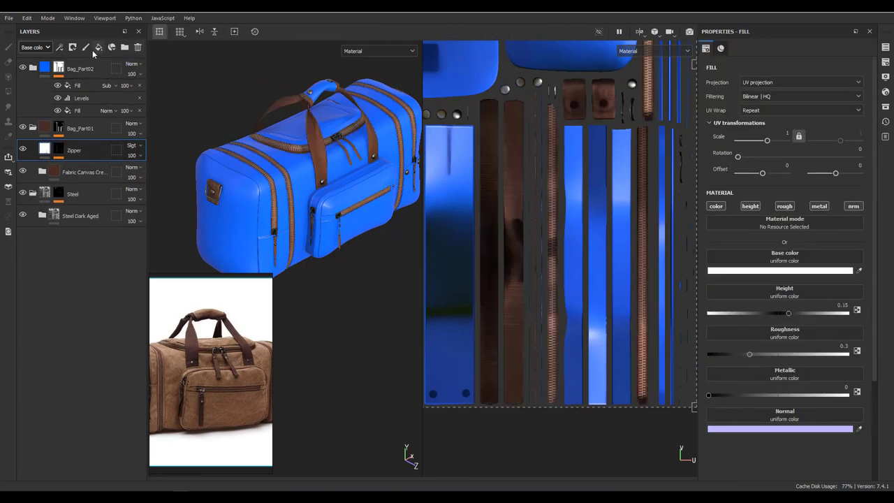
{"action": "left_click", "coordinate": [85, 47]}
{"action": "double_click", "coordinate": [68, 144]}
{"action": "type", "text": "Stitches"}
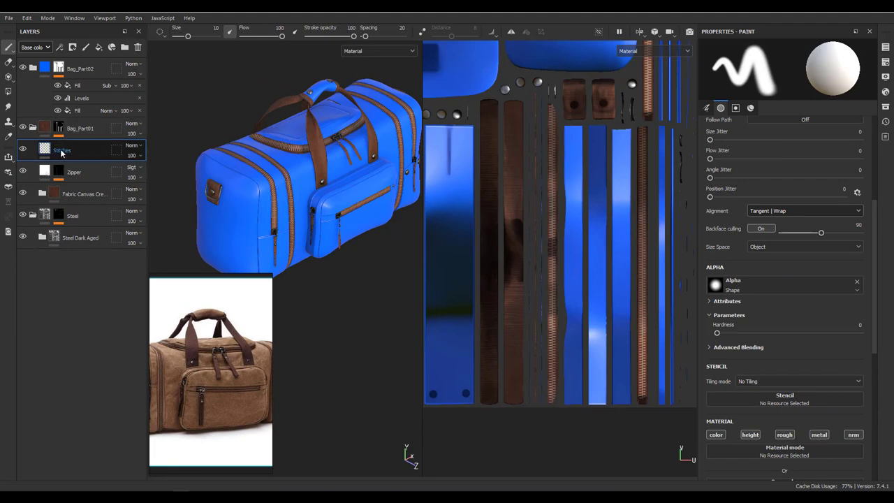
- Name the layer Stitches and pick the Stitches Straight brush from an asset search for 'stitches'
{"action": "right_click", "coordinate": [61, 148]}
{"action": "left_click", "coordinate": [22, 113]}
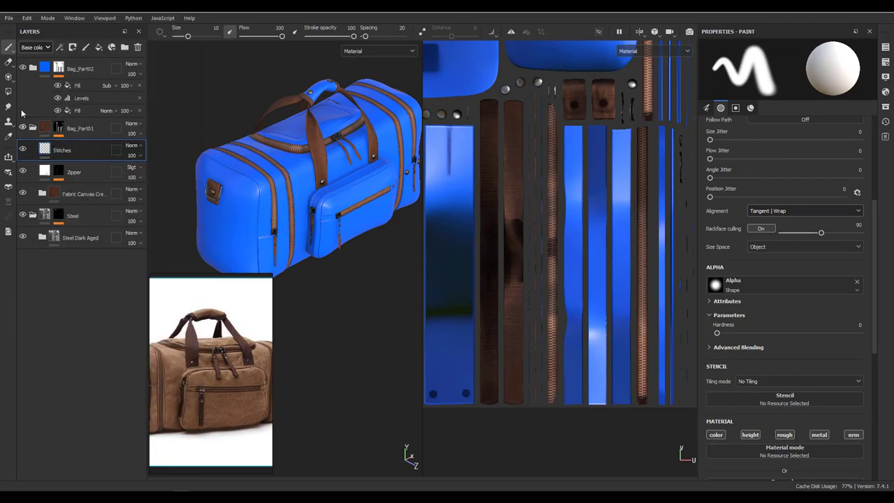
{"action": "left_click", "coordinate": [886, 108]}
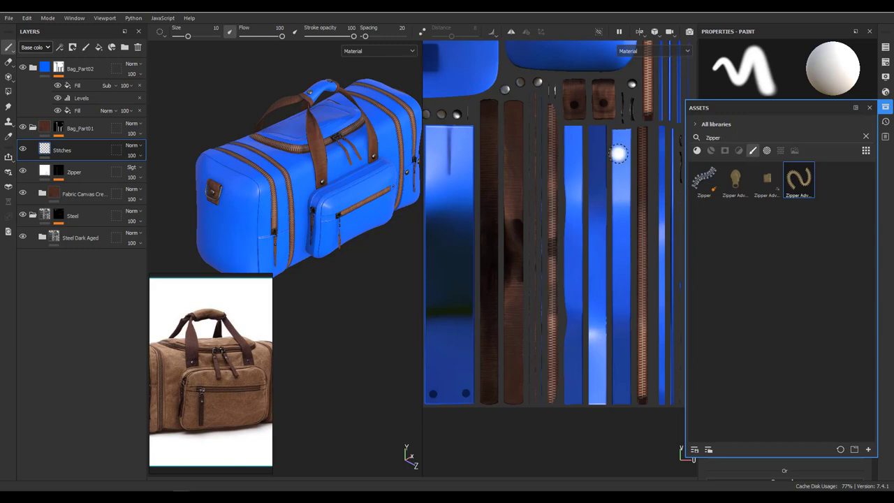
{"action": "type", "text": "stitches"}
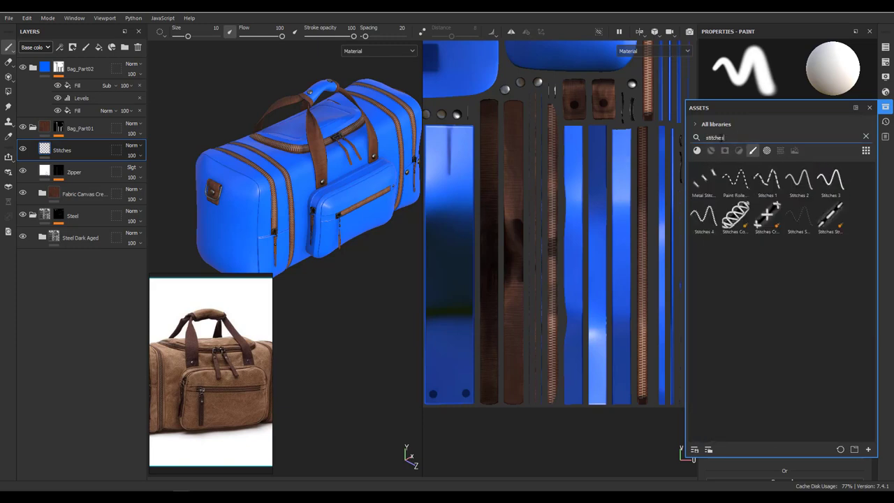
{"action": "left_click", "coordinate": [834, 218]}
- Close the assets library and orbit in close on the leather strap
{"action": "left_click", "coordinate": [870, 107]}
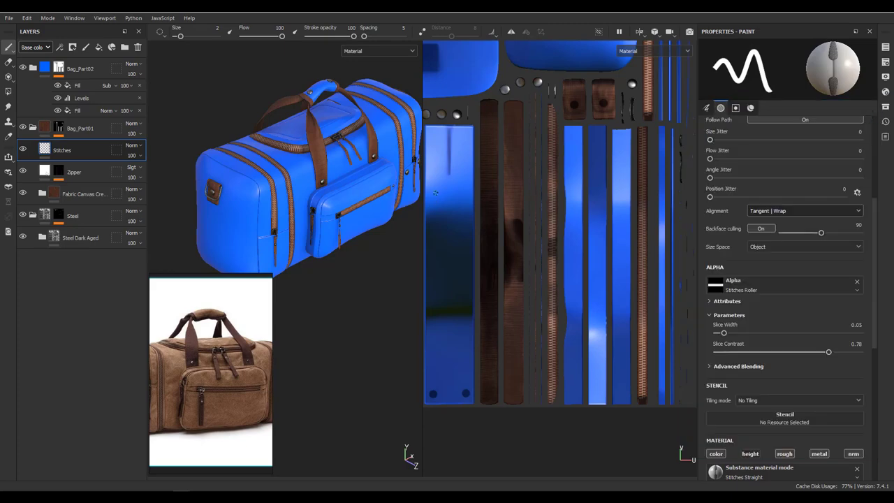
{"action": "scroll", "coordinate": [293, 176], "scroll_direction": "up", "scroll_amount": 5}
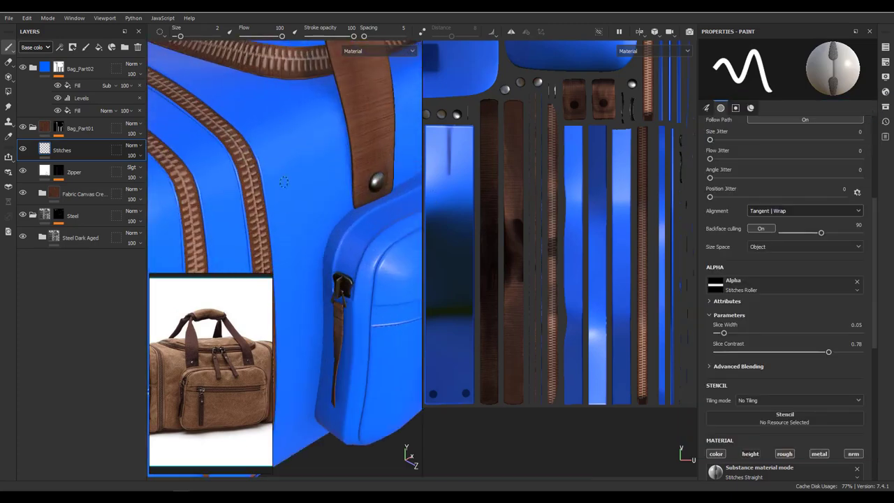
{"action": "left_click_drag", "start_coordinate": [296, 153], "coordinate": [333, 205], "text": "alt"}
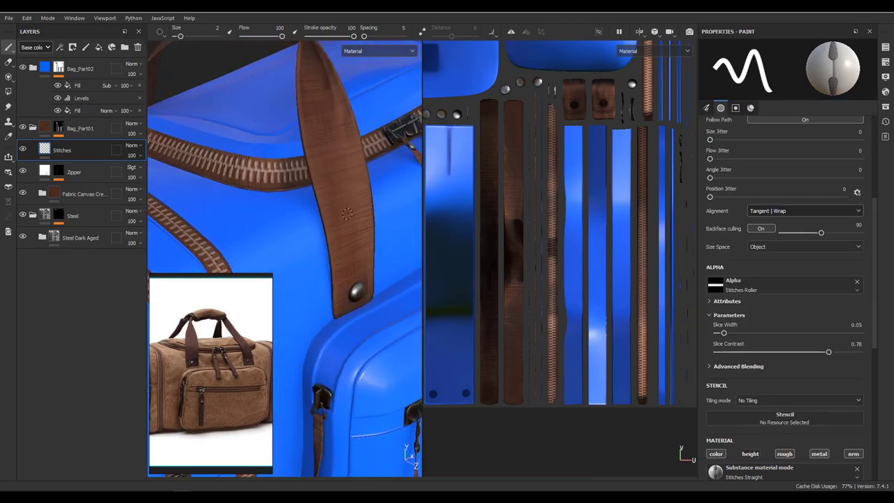
{"action": "scroll", "coordinate": [499, 178], "scroll_direction": "up", "scroll_amount": 2}
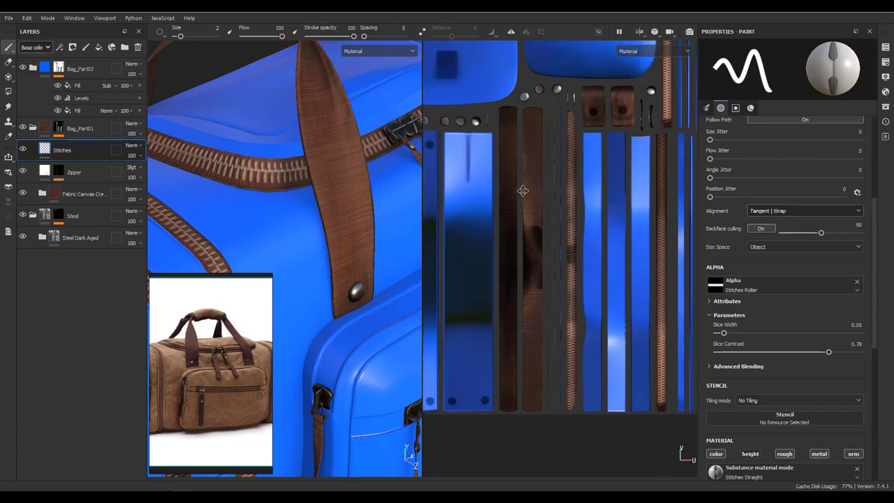
{"action": "left_click_drag", "start_coordinate": [314, 147], "coordinate": [323, 185], "text": "alt"}
{"action": "scroll", "coordinate": [323, 185], "scroll_direction": "up", "scroll_amount": 2}
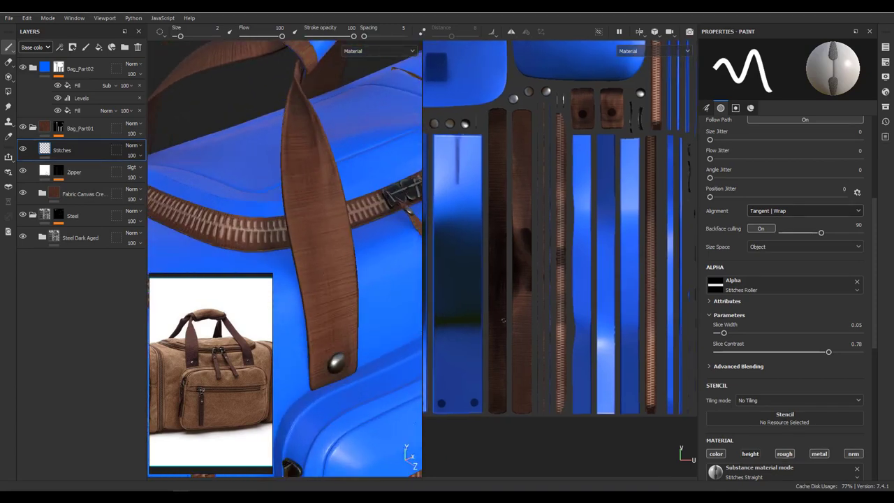
{"action": "middle_click_drag", "start_coordinate": [520, 114], "coordinate": [536, 89]}
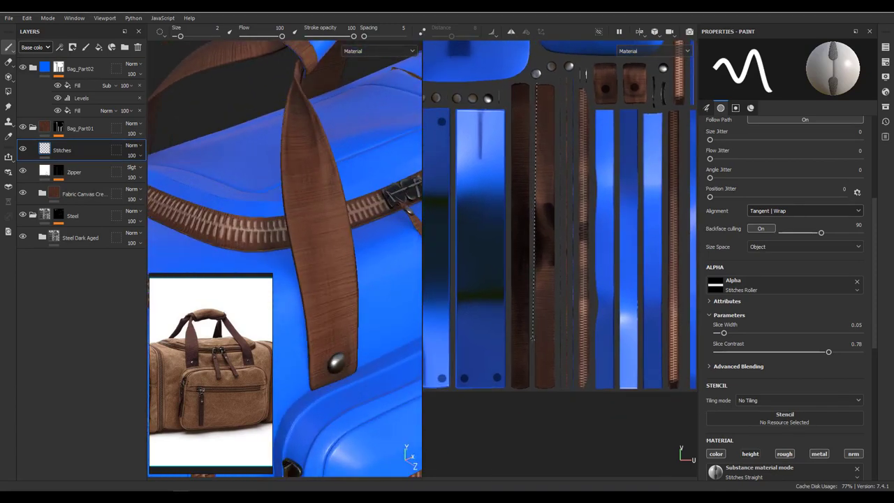
{"action": "left_click_drag", "start_coordinate": [257, 197], "coordinate": [314, 146], "text": "alt"}
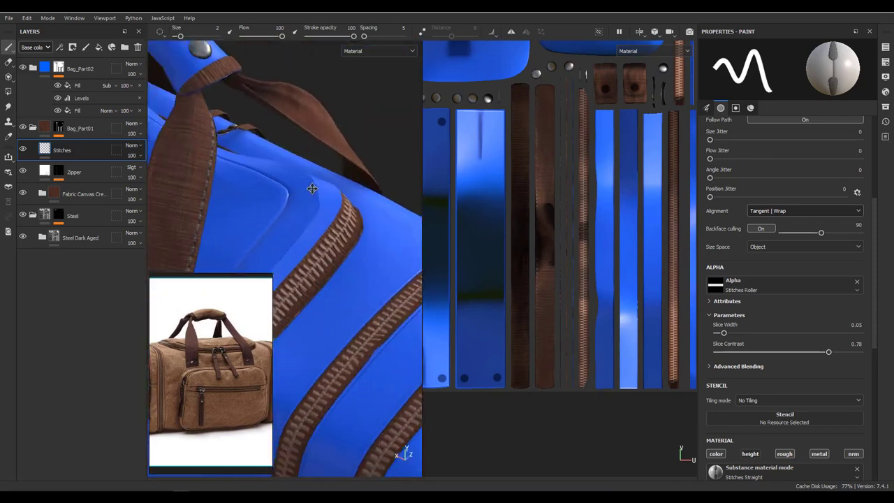
{"action": "scroll", "coordinate": [753, 376], "scroll_direction": "down", "scroll_amount": 2}
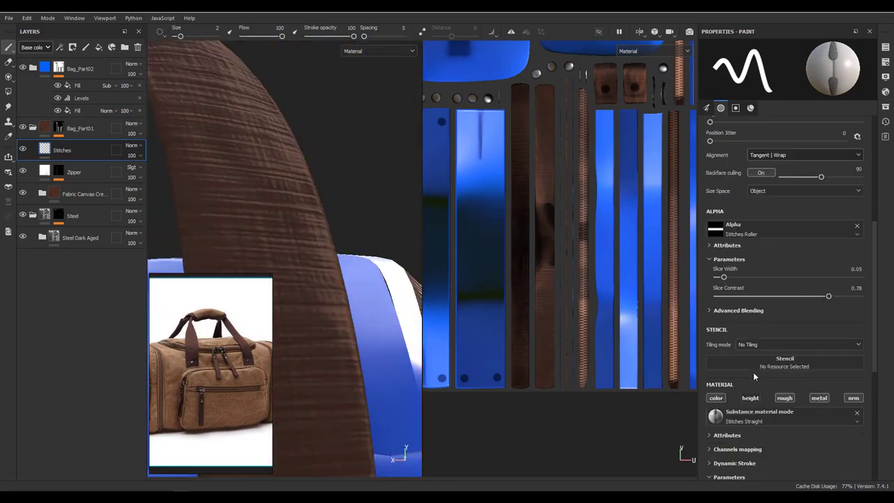
- Set the Stitches layer's Height blend mode to Normal, then return to Base color
{"action": "left_click", "coordinate": [35, 47]}
{"action": "left_click", "coordinate": [37, 70]}
{"action": "left_click", "coordinate": [127, 145]}
{"action": "left_click", "coordinate": [134, 154]}
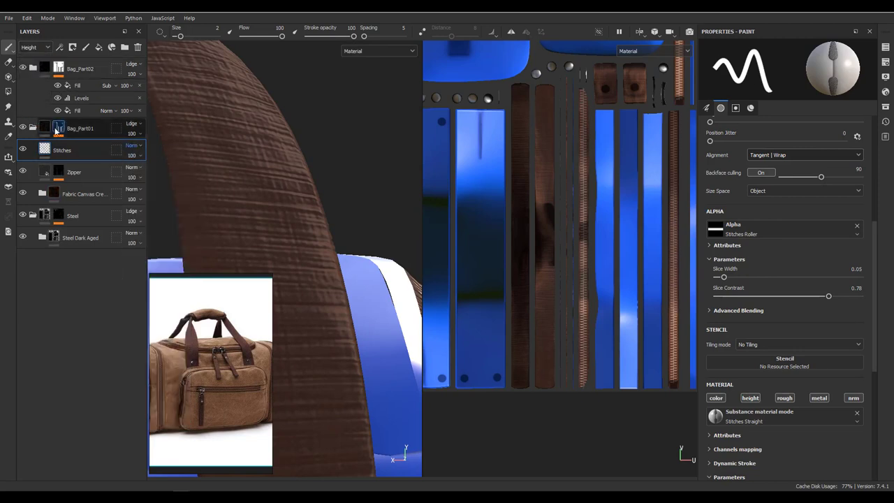
{"action": "left_click", "coordinate": [34, 47]}
{"action": "left_click", "coordinate": [32, 59]}
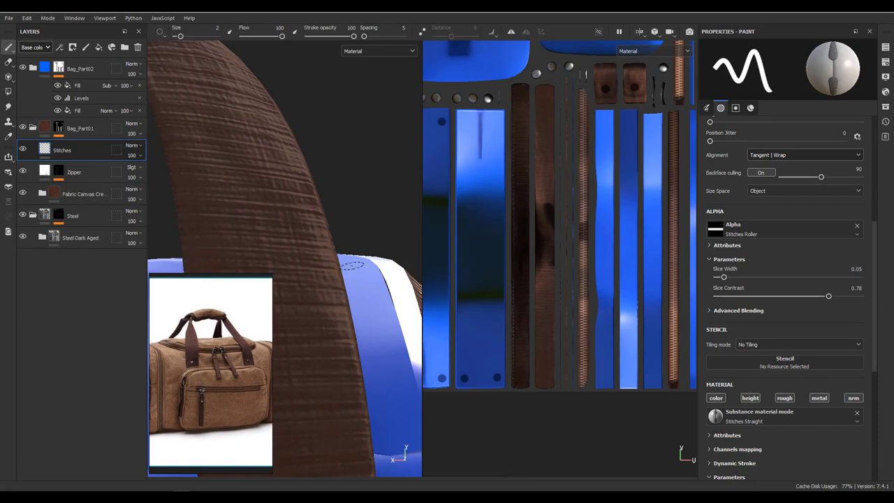
{"action": "mouse_move", "coordinate": [356, 266]}
{"action": "left_mouse_down", "text": "alt"}
{"action": "mouse_move", "coordinate": [252, 245]}
{"action": "mouse_move", "coordinate": [326, 225]}
{"action": "mouse_move", "coordinate": [273, 174]}
{"action": "mouse_move", "coordinate": [289, 86]}
{"action": "mouse_move", "coordinate": [334, 87]}
{"action": "mouse_move", "coordinate": [497, 161]}
{"action": "left_mouse_up", "text": "alt"}
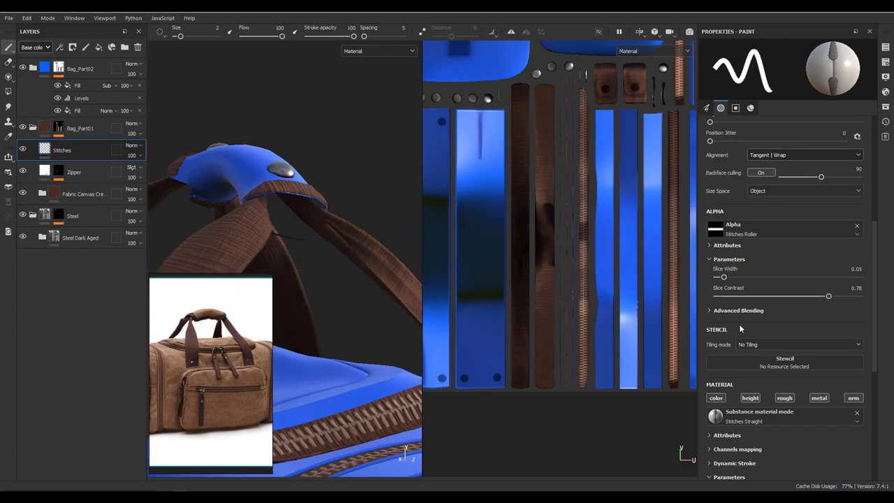
{"action": "scroll", "coordinate": [761, 395], "scroll_direction": "down", "scroll_amount": 4}
- Set brush alignment to UV and size space to Texture
{"action": "scroll", "coordinate": [751, 382], "scroll_direction": "up", "scroll_amount": 2}
{"action": "scroll", "coordinate": [751, 382], "scroll_direction": "up", "scroll_amount": 3}
{"action": "left_click", "coordinate": [757, 182]}
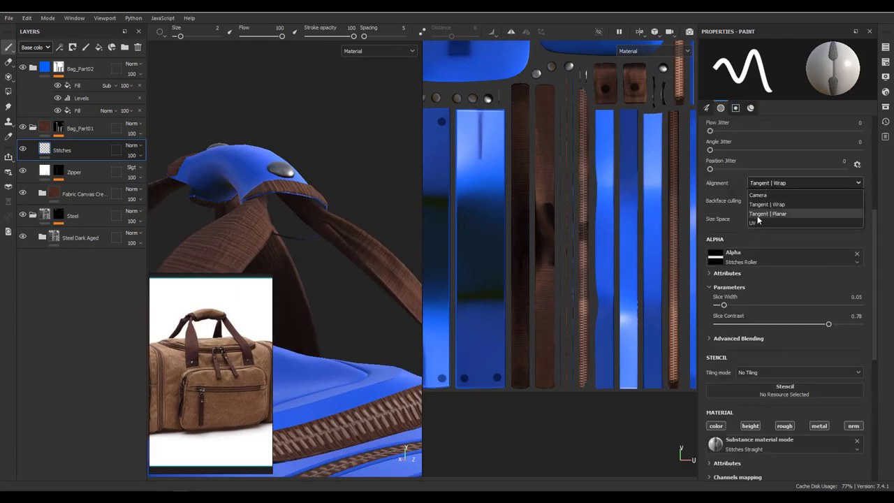
{"action": "left_click", "coordinate": [758, 222]}
{"action": "left_click", "coordinate": [758, 220]}
{"action": "left_click", "coordinate": [756, 241]}
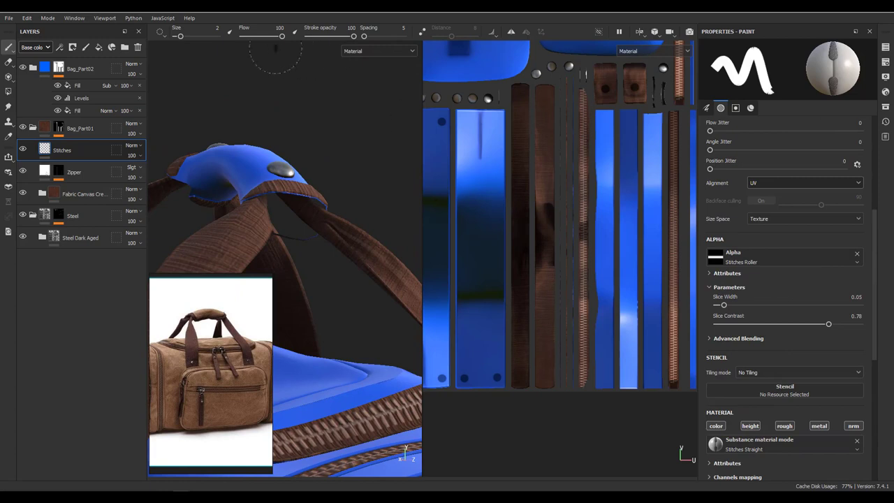
- Set brush size to 0.5 and paint a straight stitch line along the strap strip
{"action": "type", "text": "0.5"}
{"action": "key", "text": "Return"}
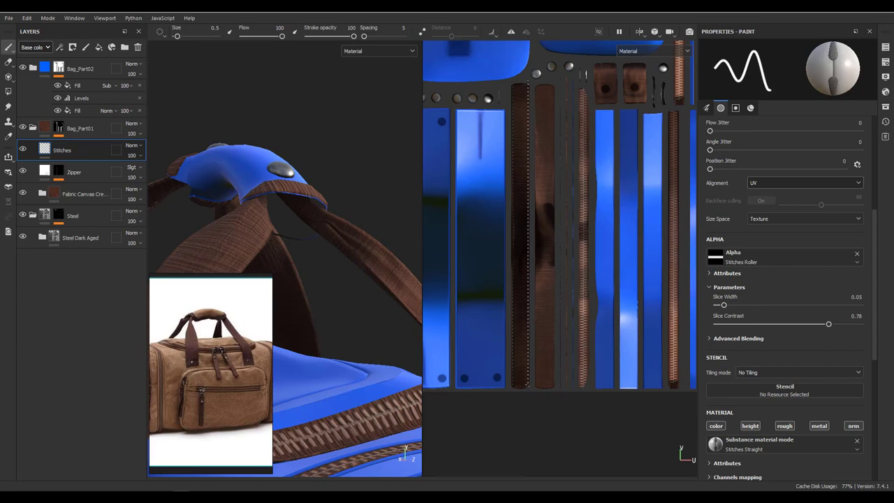
{"action": "left_click", "coordinate": [527, 389], "text": "shift"}
{"action": "mouse_move", "coordinate": [225, 224]}
{"action": "left_mouse_down", "text": "alt"}
{"action": "mouse_move", "coordinate": [370, 269]}
{"action": "mouse_move", "coordinate": [325, 323]}
{"action": "mouse_move", "coordinate": [367, 208]}
{"action": "mouse_move", "coordinate": [323, 218]}
{"action": "left_mouse_up", "text": "alt"}
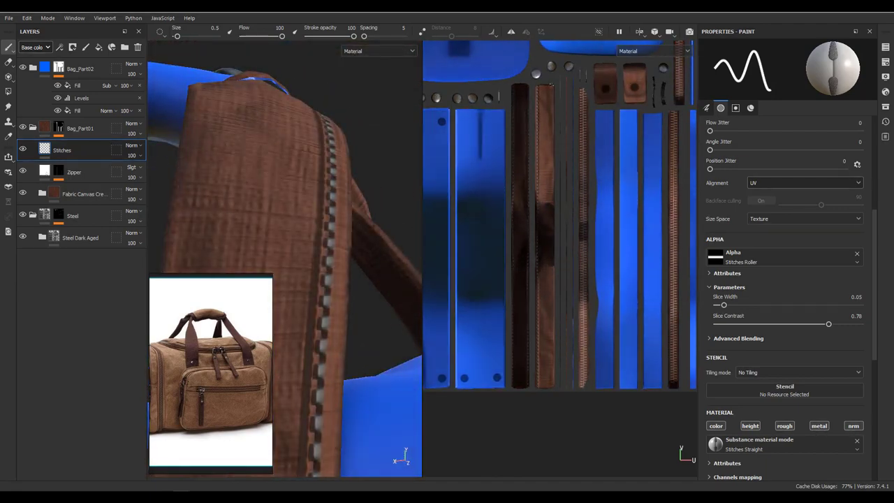
- Commit the strap stitch line and lower the Stitches height opacity to 50
{"action": "left_click", "coordinate": [552, 282], "text": "shift"}
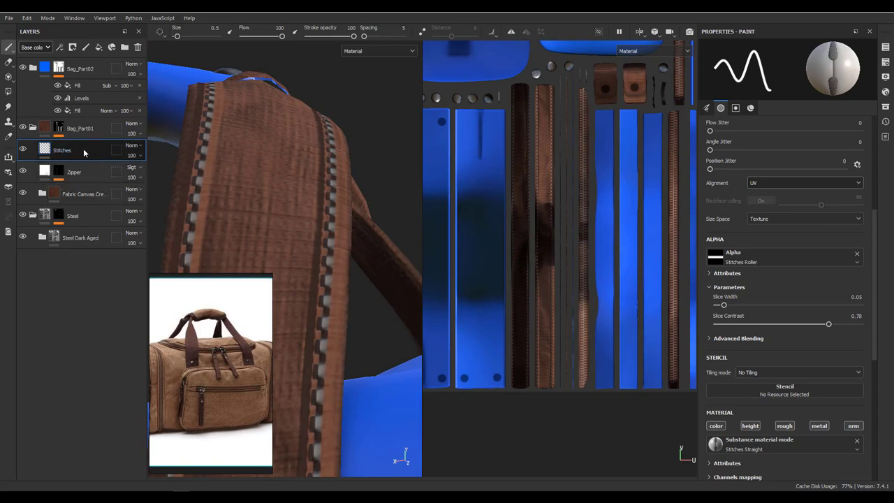
{"action": "left_click", "coordinate": [34, 46]}
{"action": "left_click", "coordinate": [32, 66]}
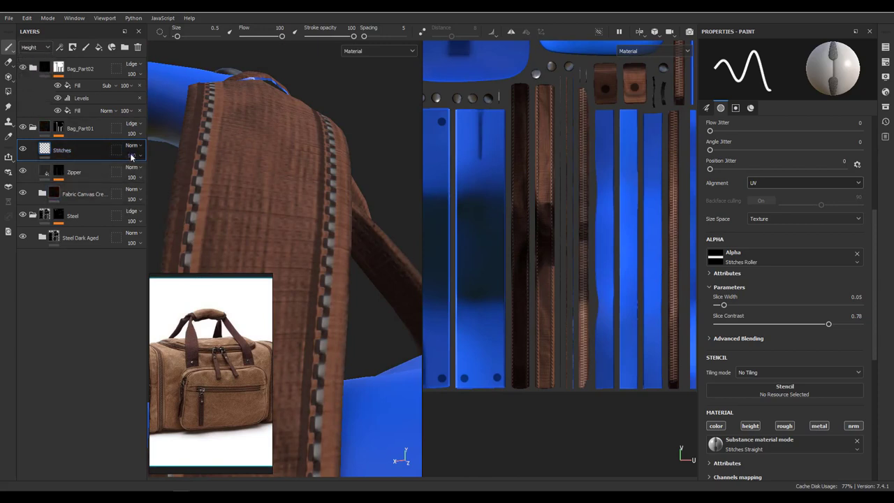
{"action": "left_click", "coordinate": [131, 155]}
{"action": "left_click_drag", "start_coordinate": [163, 175], "coordinate": [140, 177]}
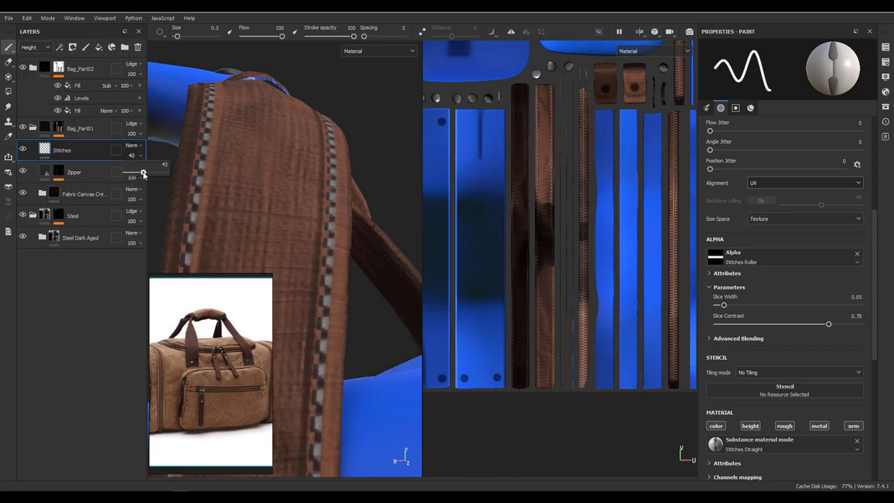
{"action": "mouse_move", "coordinate": [148, 176]}
{"action": "left_mouse_down", "text": "alt"}
{"action": "mouse_move", "coordinate": [276, 143]}
{"action": "mouse_move", "coordinate": [287, 157]}
{"action": "mouse_move", "coordinate": [265, 150]}
{"action": "left_mouse_up", "text": "alt"}
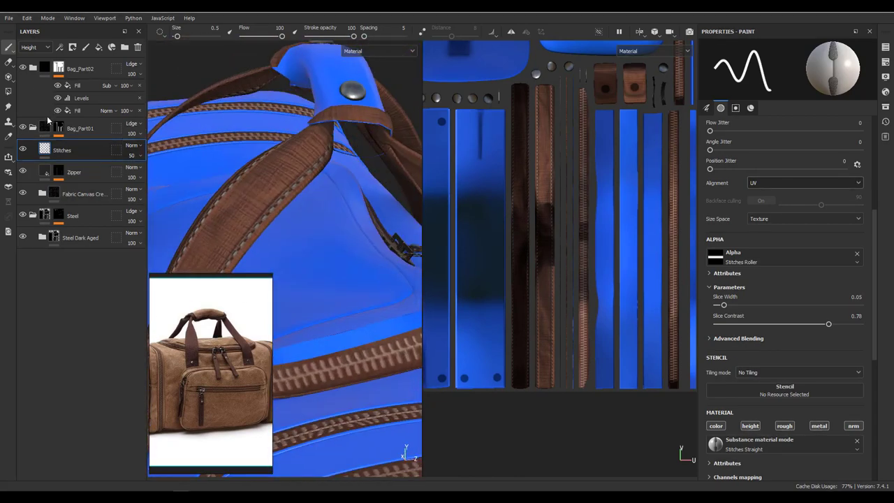
- Set the Stitches Normal channel blend to Normal and its base colour opacity to 80
{"action": "left_click", "coordinate": [36, 47]}
{"action": "left_click", "coordinate": [35, 96]}
{"action": "left_click", "coordinate": [133, 146]}
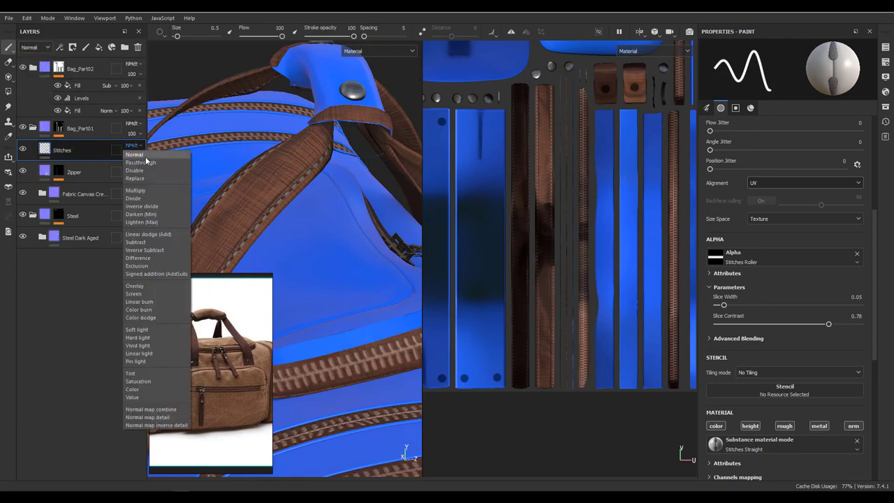
{"action": "left_click", "coordinate": [140, 156]}
{"action": "left_click_drag", "start_coordinate": [174, 160], "coordinate": [210, 140], "text": "alt"}
{"action": "left_click", "coordinate": [35, 47]}
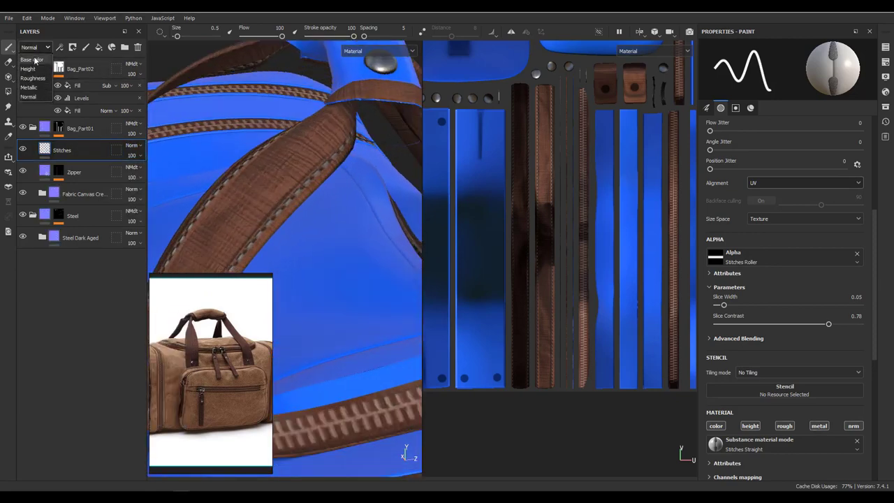
{"action": "left_click", "coordinate": [35, 57]}
{"action": "left_click", "coordinate": [131, 155]}
{"action": "left_click_drag", "start_coordinate": [166, 173], "coordinate": [162, 175]}
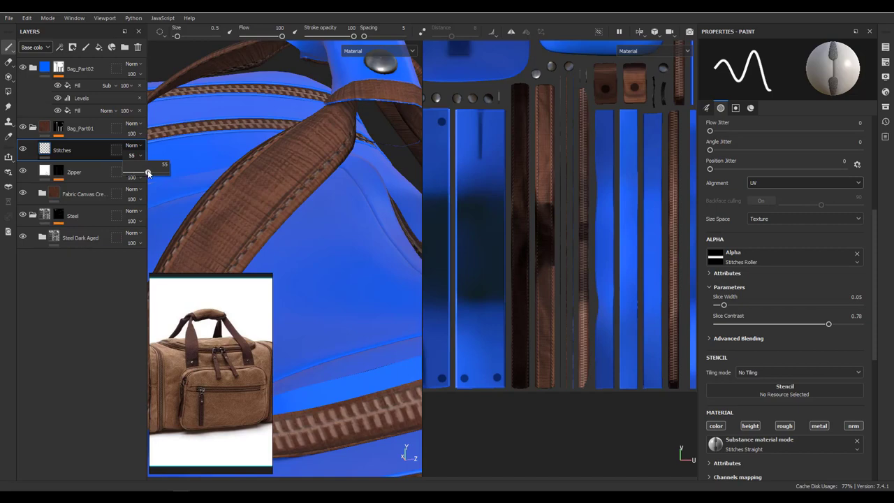
{"action": "mouse_move", "coordinate": [209, 210]}
{"action": "left_mouse_down", "text": "alt"}
{"action": "mouse_move", "coordinate": [252, 196]}
{"action": "mouse_move", "coordinate": [279, 209]}
{"action": "left_mouse_up", "text": "alt"}
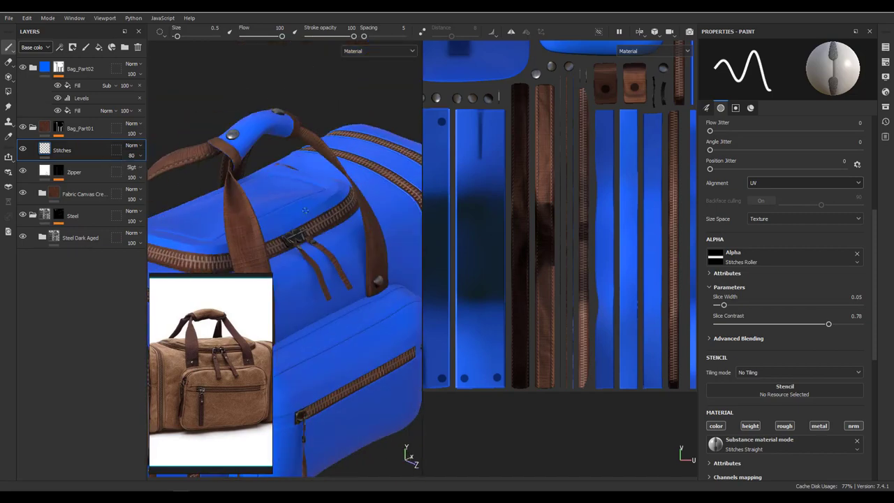
- Paint straight stitch lines along the handle strap, undoing and repainting one bad stroke
{"action": "mouse_move", "coordinate": [558, 231]}
{"action": "middle_mouse_down", "text": "alt"}
{"action": "mouse_move", "coordinate": [609, 248]}
{"action": "mouse_move", "coordinate": [654, 232]}
{"action": "middle_mouse_up", "text": "alt"}
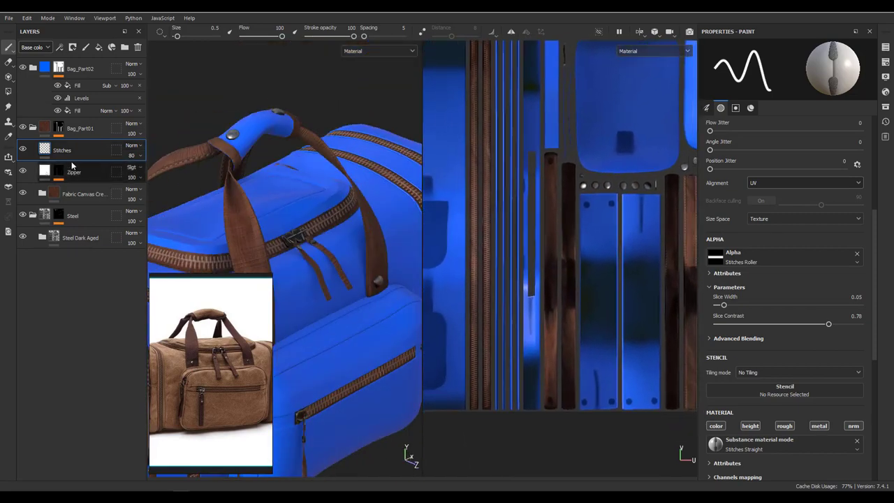
{"action": "scroll", "coordinate": [558, 258], "scroll_direction": "up", "scroll_amount": 2}
{"action": "scroll", "coordinate": [559, 258], "scroll_direction": "up", "scroll_amount": 2}
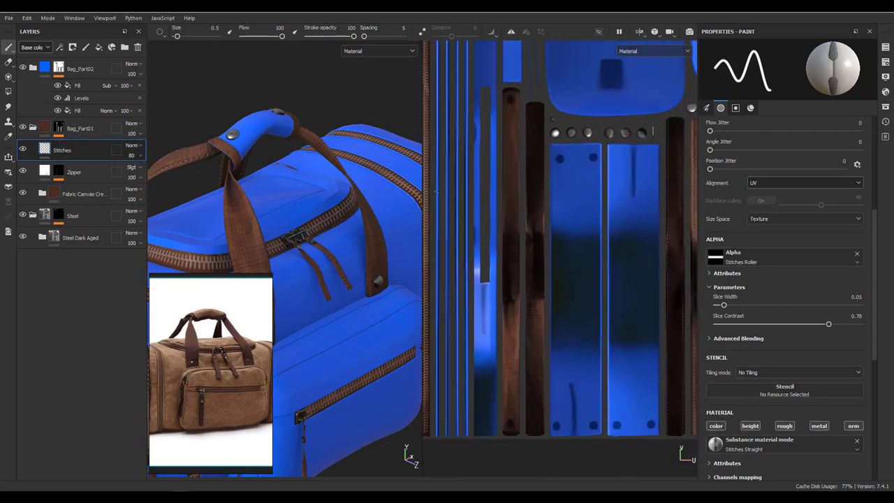
{"action": "left_click", "coordinate": [497, 382], "text": "shift"}
{"action": "left_click", "coordinate": [504, 440], "text": "shift"}
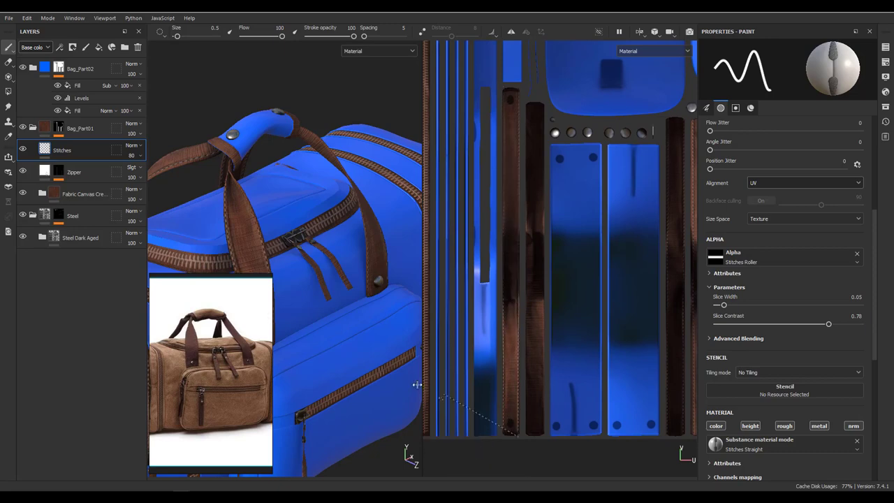
{"action": "left_click_drag", "start_coordinate": [314, 293], "coordinate": [271, 253], "text": "alt"}
{"action": "left_click_drag", "start_coordinate": [302, 379], "coordinate": [335, 370], "text": "alt"}
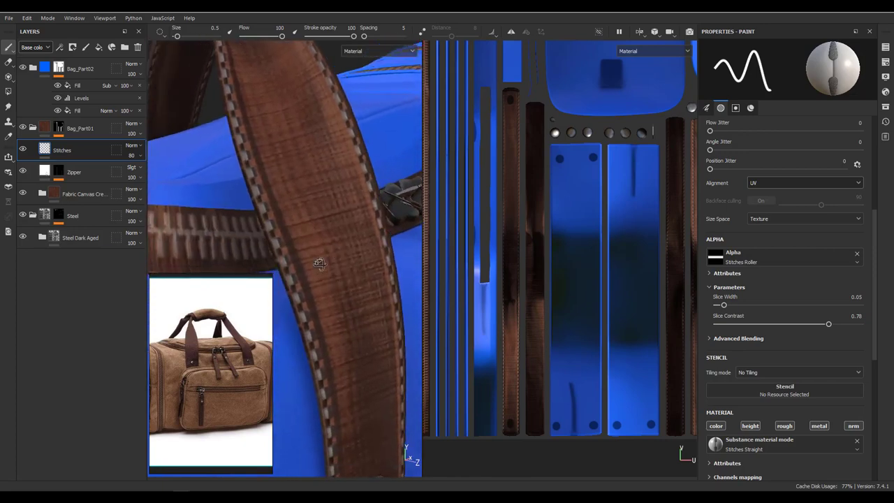
{"action": "key", "text": "ctrl+z"}
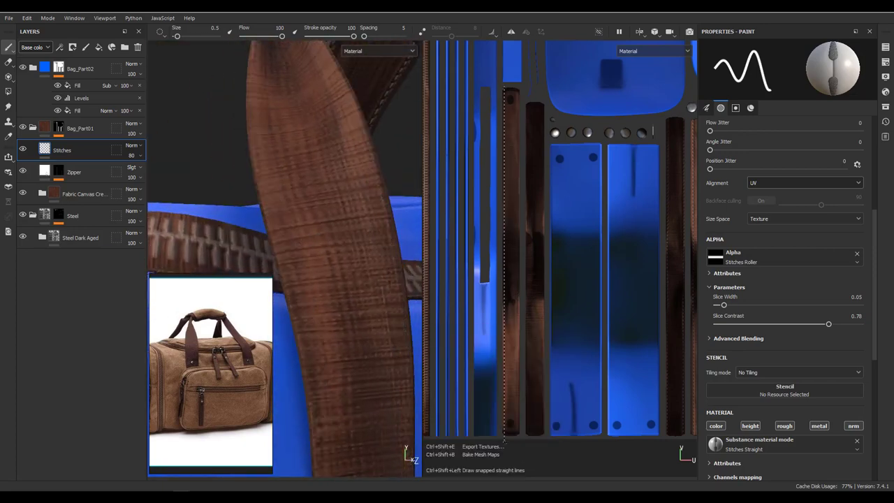
{"action": "left_click", "coordinate": [504, 438], "text": "shift"}
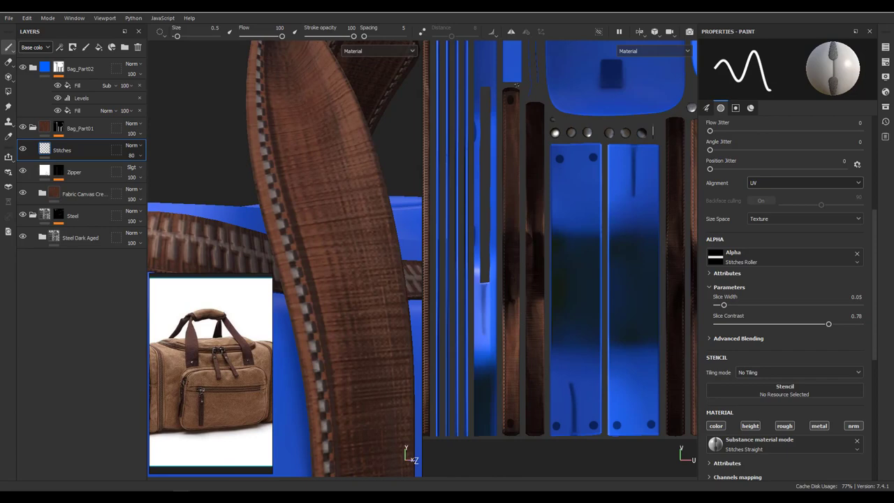
- Paint a stitch line along the left edge of a strap UV island
{"action": "mouse_move", "coordinate": [328, 279]}
{"action": "left_mouse_down", "text": "alt"}
{"action": "mouse_move", "coordinate": [356, 266]}
{"action": "mouse_move", "coordinate": [264, 212]}
{"action": "left_mouse_up", "text": "alt"}
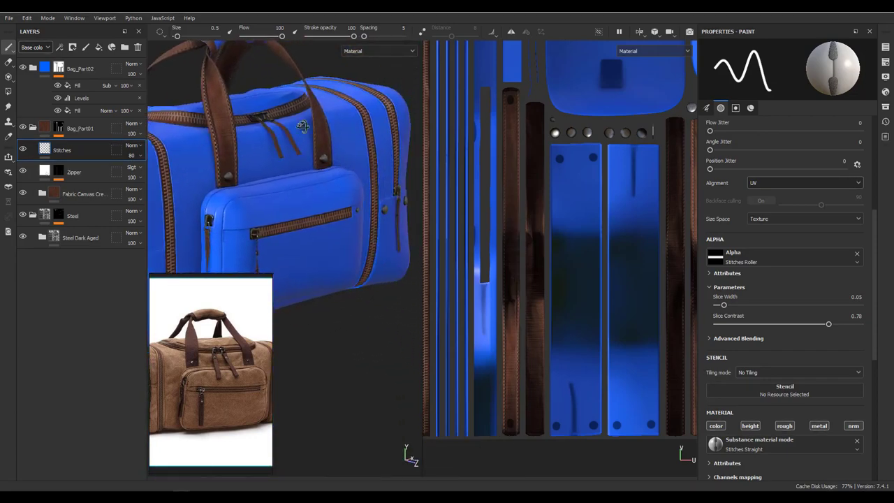
{"action": "left_click_drag", "start_coordinate": [264, 212], "coordinate": [329, 230], "text": "alt"}
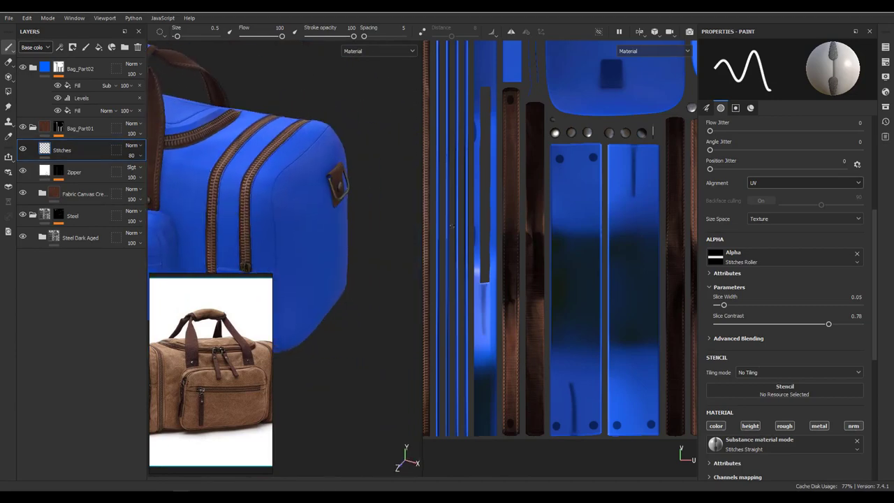
{"action": "scroll", "coordinate": [515, 268], "scroll_direction": "down", "scroll_amount": 2}
{"action": "scroll", "coordinate": [514, 267], "scroll_direction": "up", "scroll_amount": 2}
{"action": "scroll", "coordinate": [503, 223], "scroll_direction": "up", "scroll_amount": 2}
{"action": "scroll", "coordinate": [489, 183], "scroll_direction": "up", "scroll_amount": 2}
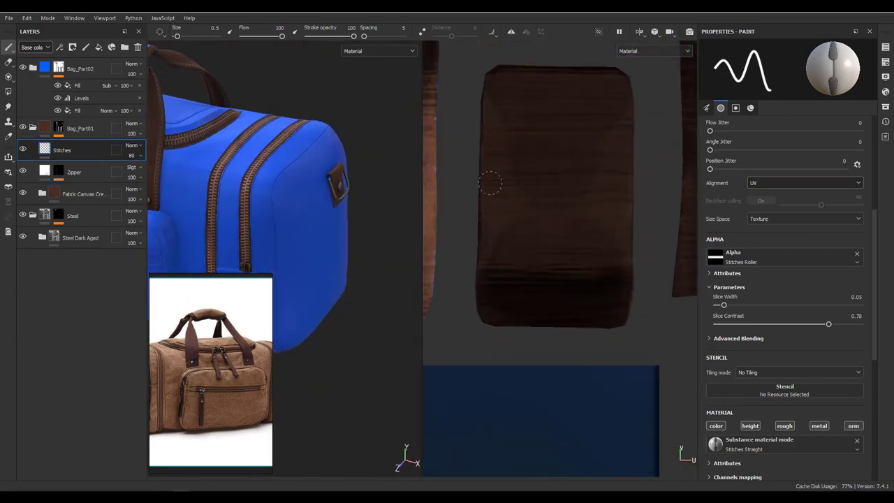
{"action": "left_click", "coordinate": [486, 333], "text": "shift"}
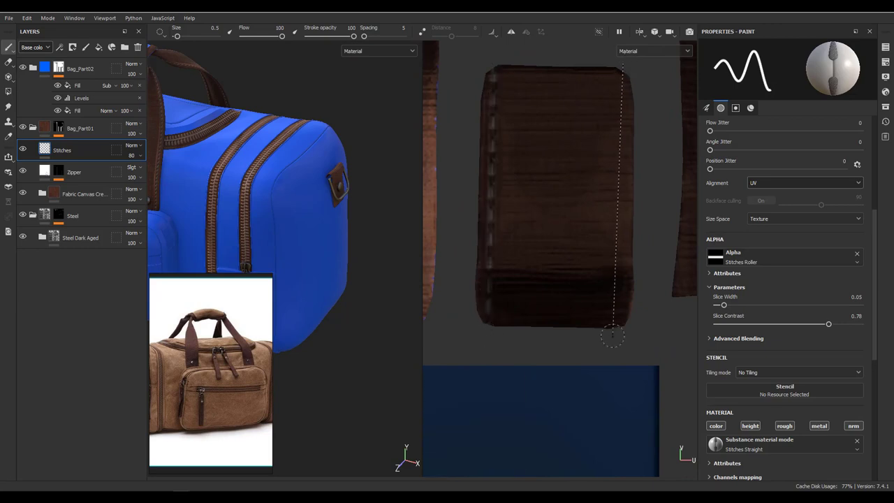
- Stitch the left and right edges of both leather tabs
{"action": "scroll", "coordinate": [594, 293], "scroll_direction": "down", "scroll_amount": 2}
{"action": "scroll", "coordinate": [561, 249], "scroll_direction": "down", "scroll_amount": 2}
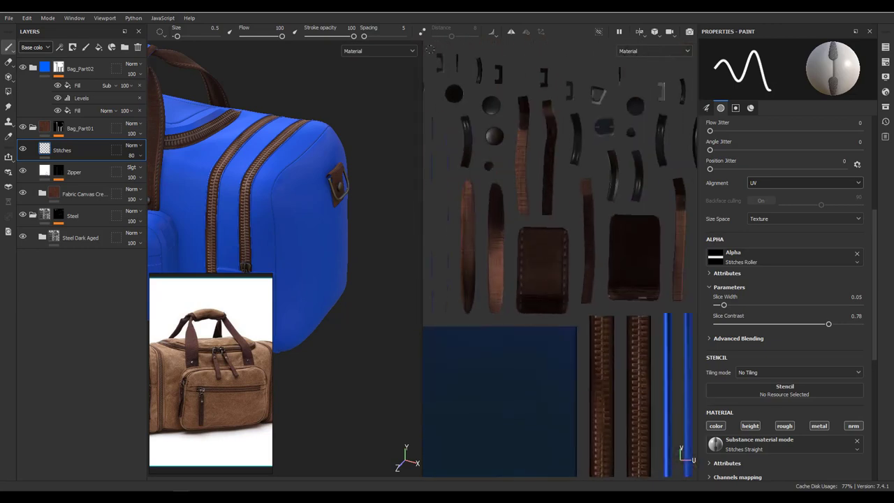
{"action": "scroll", "coordinate": [561, 249], "scroll_direction": "down", "scroll_amount": 2}
{"action": "scroll", "coordinate": [546, 263], "scroll_direction": "down", "scroll_amount": 2}
{"action": "scroll", "coordinate": [311, 239], "scroll_direction": "up", "scroll_amount": 2}
{"action": "scroll", "coordinate": [328, 227], "scroll_direction": "up", "scroll_amount": 2}
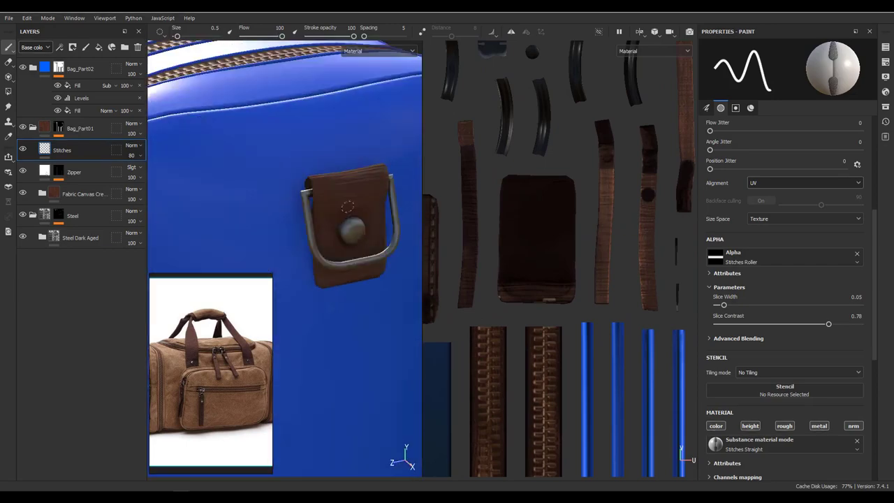
{"action": "scroll", "coordinate": [342, 217], "scroll_direction": "up", "scroll_amount": 2}
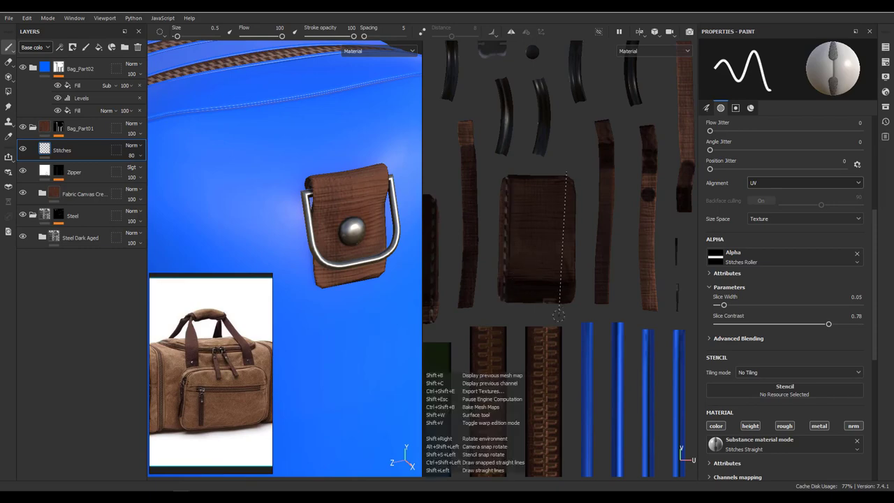
{"action": "scroll", "coordinate": [607, 230], "scroll_direction": "down", "scroll_amount": 1}
{"action": "scroll", "coordinate": [621, 271], "scroll_direction": "down", "scroll_amount": 2}
{"action": "scroll", "coordinate": [614, 265], "scroll_direction": "up", "scroll_amount": 2}
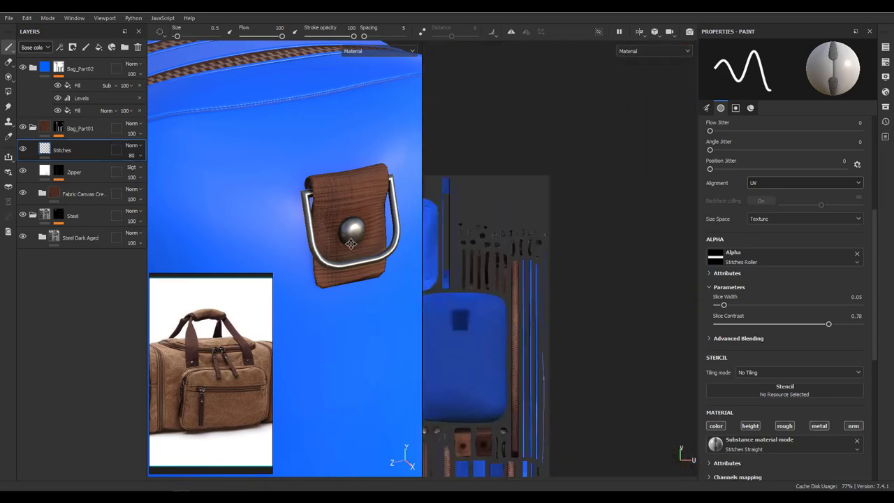
{"action": "scroll", "coordinate": [586, 237], "scroll_direction": "up", "scroll_amount": 2}
{"action": "scroll", "coordinate": [551, 210], "scroll_direction": "up", "scroll_amount": 2}
{"action": "scroll", "coordinate": [517, 174], "scroll_direction": "up", "scroll_amount": 2}
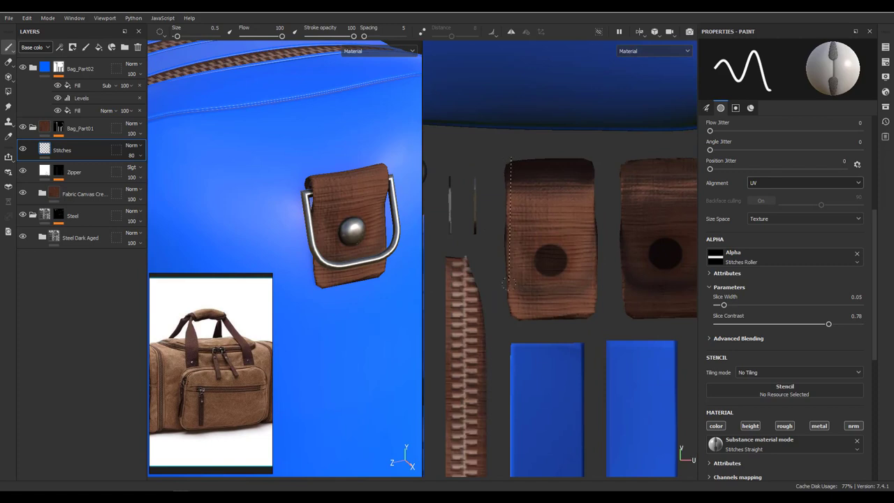
{"action": "left_click", "coordinate": [512, 316], "text": "shift"}
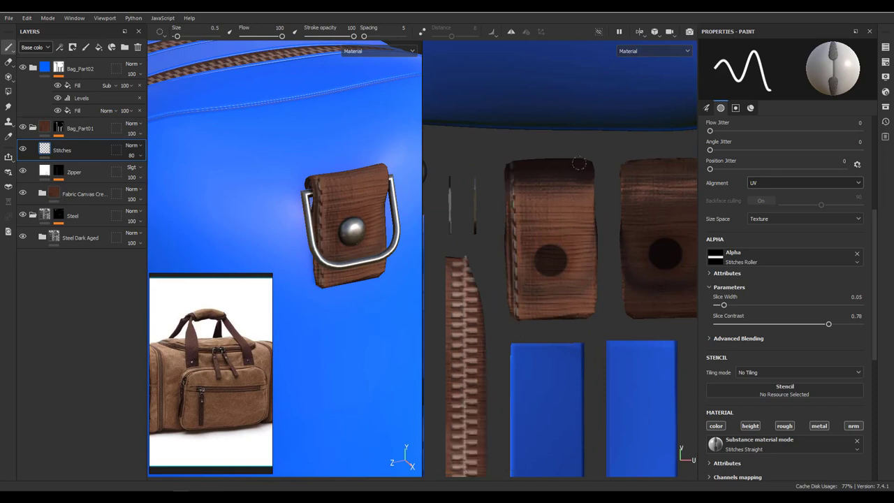
{"action": "left_click", "coordinate": [585, 316], "text": "shift"}
{"action": "middle_click_drag", "start_coordinate": [585, 316], "coordinate": [480, 315]}
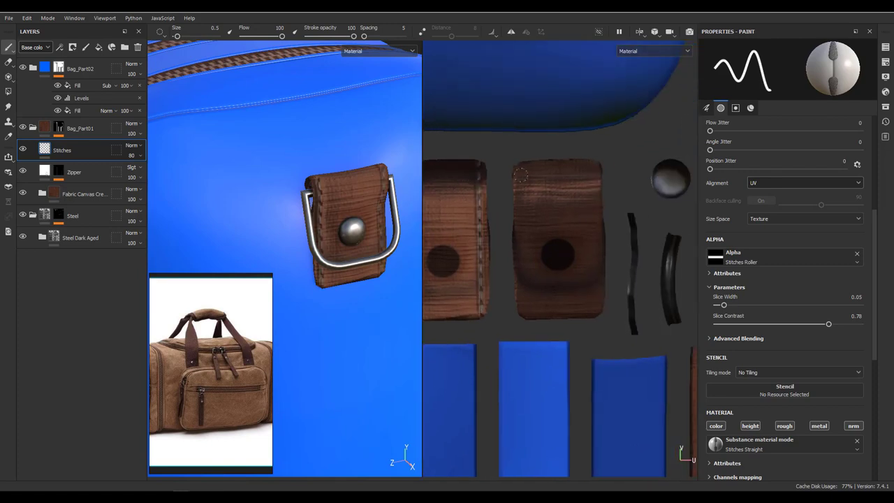
{"action": "left_click", "coordinate": [527, 315], "text": "shift"}
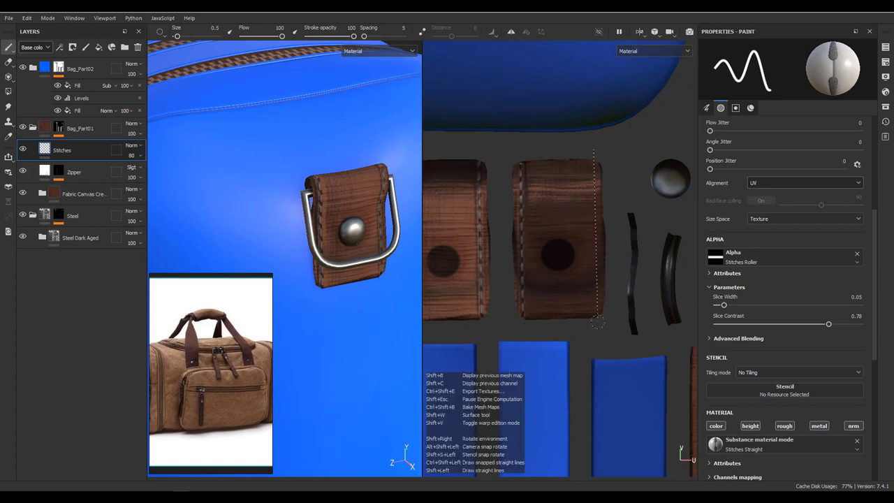
{"action": "left_click", "coordinate": [591, 314], "text": "shift"}
- In the Height channel, lower the Fabric Canvas layer's height opacity to 37
{"action": "left_click", "coordinate": [42, 47]}
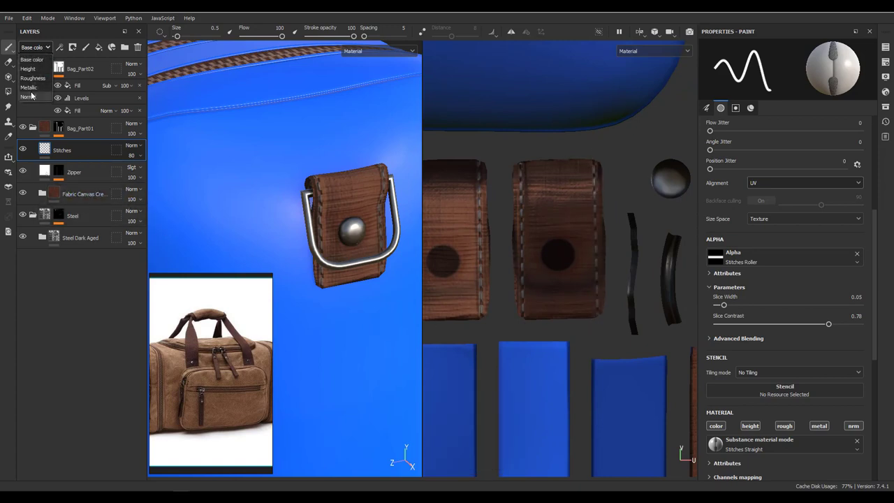
{"action": "left_click", "coordinate": [31, 62]}
{"action": "left_click", "coordinate": [132, 199]}
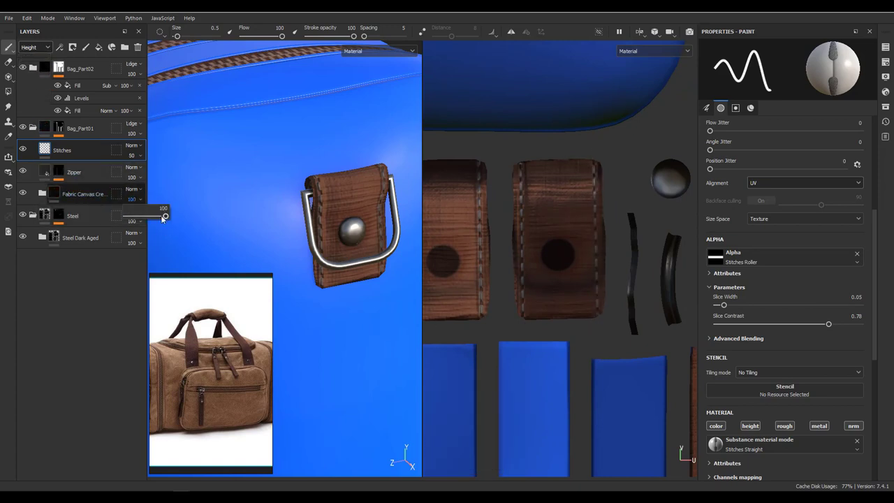
{"action": "mouse_move", "coordinate": [164, 216]}
{"action": "left_mouse_down"}
{"action": "mouse_move", "coordinate": [128, 217]}
{"action": "mouse_move", "coordinate": [142, 219]}
{"action": "left_mouse_up"}
{"action": "mouse_move", "coordinate": [279, 244]}
{"action": "left_mouse_down", "text": "alt"}
{"action": "mouse_move", "coordinate": [328, 210]}
{"action": "mouse_move", "coordinate": [294, 230]}
{"action": "left_mouse_up", "text": "alt"}
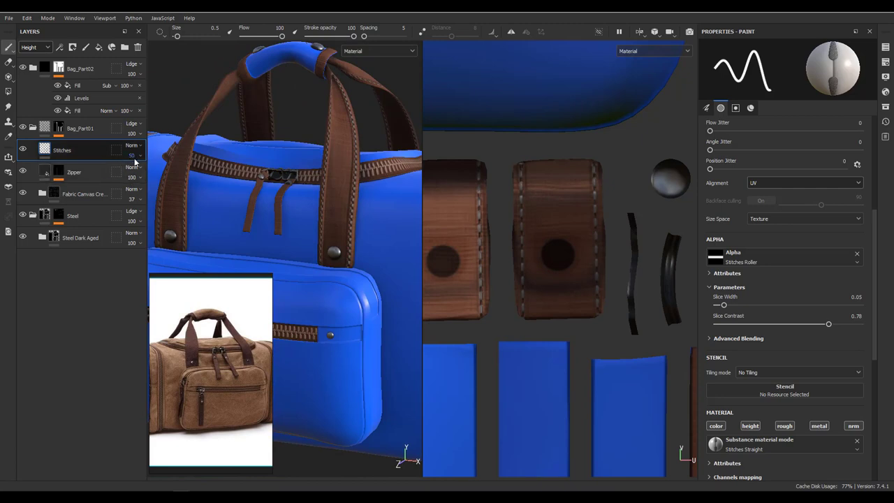
{"action": "left_click", "coordinate": [131, 198]}
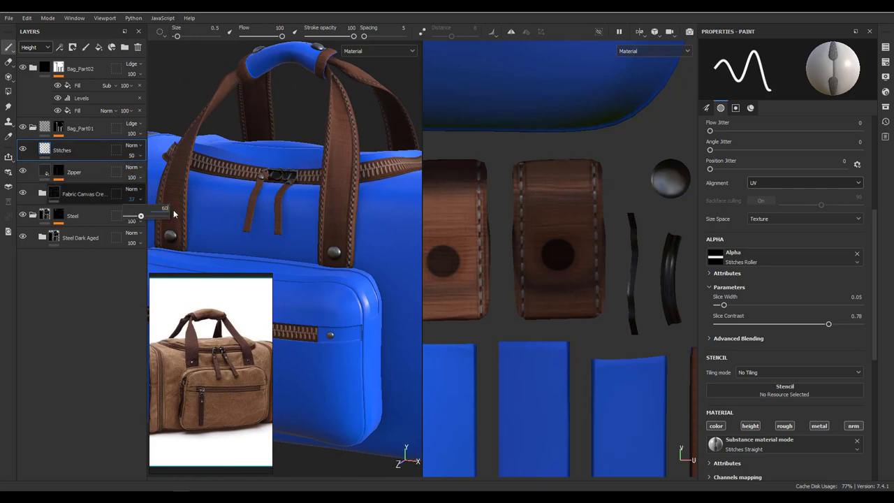
{"action": "key", "text": "Return"}
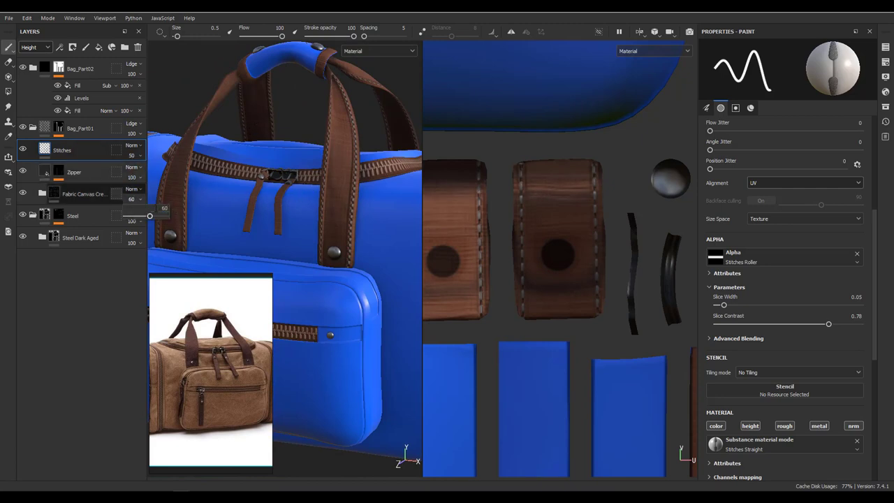
{"action": "type", "text": "80"}
- Paint stitch lines along both leather handle strips, then bring up the Stitches opacity control to set 30
{"action": "left_click_drag", "start_coordinate": [231, 149], "coordinate": [293, 161], "text": "alt"}
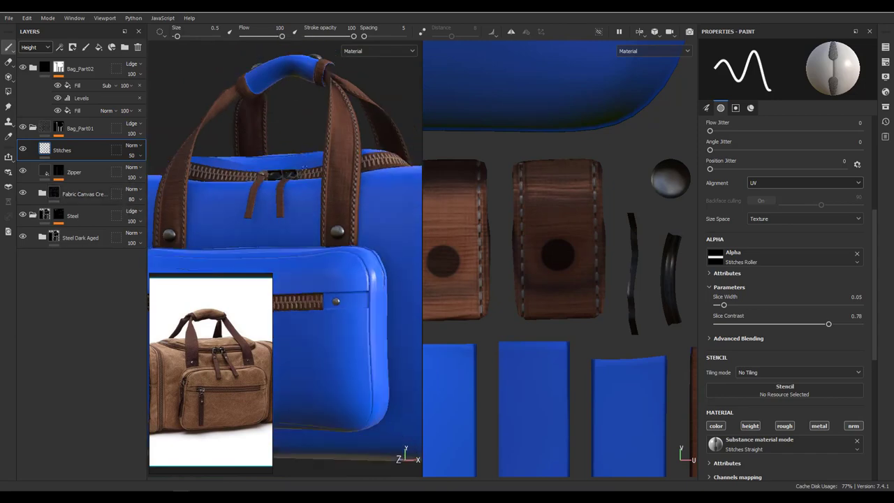
{"action": "scroll", "coordinate": [559, 210], "scroll_direction": "up", "scroll_amount": 2}
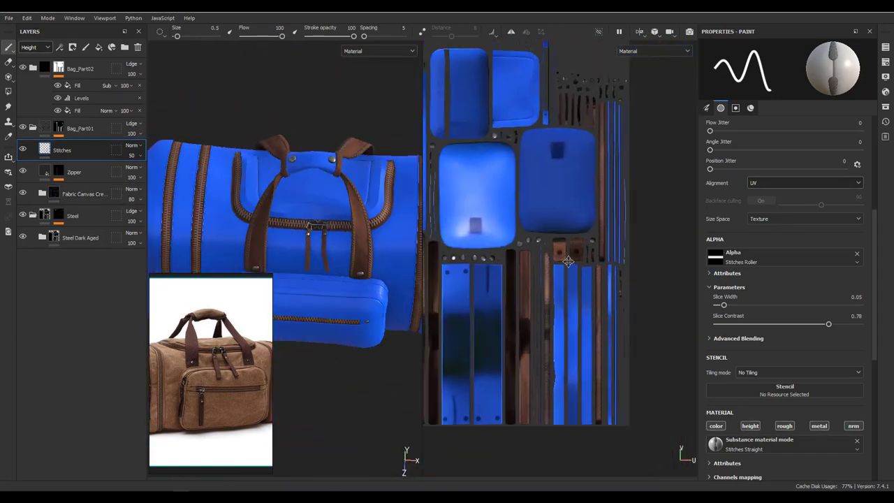
{"action": "scroll", "coordinate": [294, 209], "scroll_direction": "up", "scroll_amount": 2}
{"action": "scroll", "coordinate": [293, 209], "scroll_direction": "up", "scroll_amount": 2}
{"action": "scroll", "coordinate": [643, 203], "scroll_direction": "up", "scroll_amount": 2}
{"action": "scroll", "coordinate": [643, 202], "scroll_direction": "up", "scroll_amount": 2}
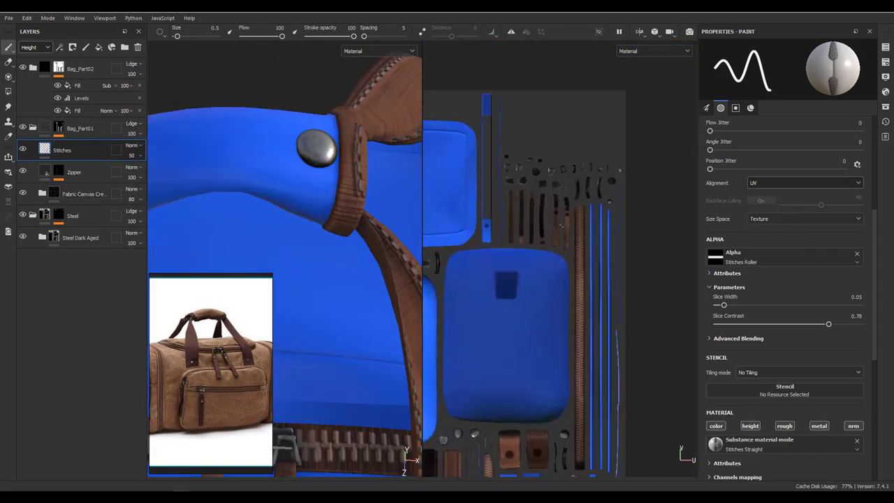
{"action": "mouse_move", "coordinate": [643, 202]}
{"action": "middle_mouse_down"}
{"action": "mouse_move", "coordinate": [559, 230]}
{"action": "mouse_move", "coordinate": [523, 266]}
{"action": "middle_mouse_up"}
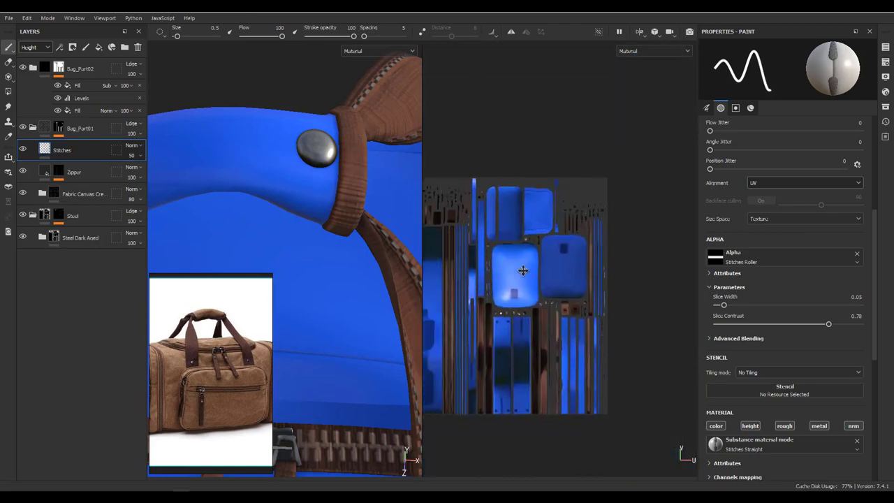
{"action": "scroll", "coordinate": [523, 266], "scroll_direction": "up", "scroll_amount": 2}
{"action": "scroll", "coordinate": [523, 265], "scroll_direction": "up", "scroll_amount": 1}
{"action": "scroll", "coordinate": [489, 265], "scroll_direction": "up", "scroll_amount": 2}
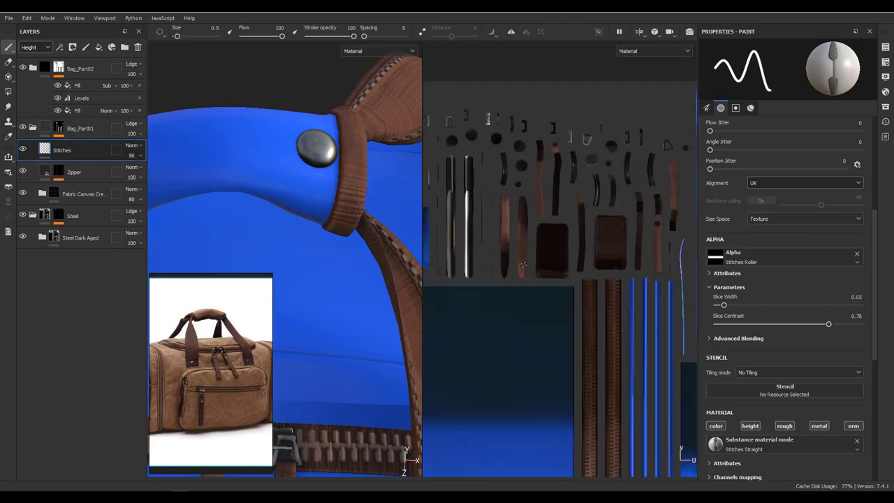
{"action": "scroll", "coordinate": [487, 279], "scroll_direction": "up", "scroll_amount": 2}
{"action": "scroll", "coordinate": [487, 293], "scroll_direction": "up", "scroll_amount": 2}
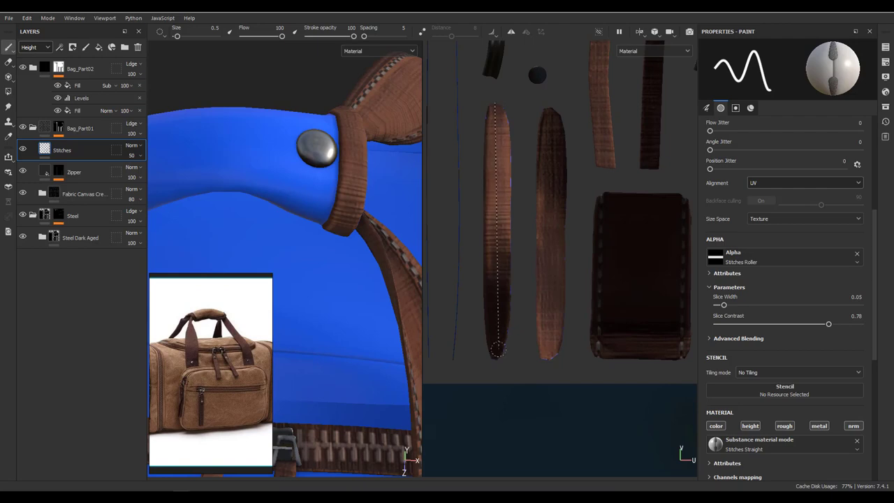
{"action": "left_click", "coordinate": [497, 349], "text": "shift"}
{"action": "left_click", "coordinate": [494, 363], "text": "shift"}
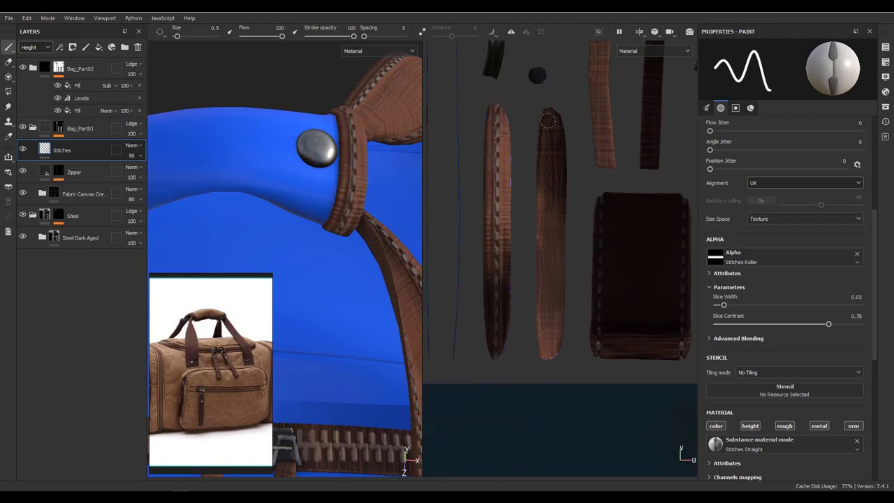
{"action": "left_click", "coordinate": [549, 362], "text": "shift"}
{"action": "mouse_move", "coordinate": [349, 210]}
{"action": "left_mouse_down", "text": "alt"}
{"action": "mouse_move", "coordinate": [316, 211]}
{"action": "mouse_move", "coordinate": [293, 230]}
{"action": "mouse_move", "coordinate": [265, 210]}
{"action": "left_mouse_up", "text": "alt"}
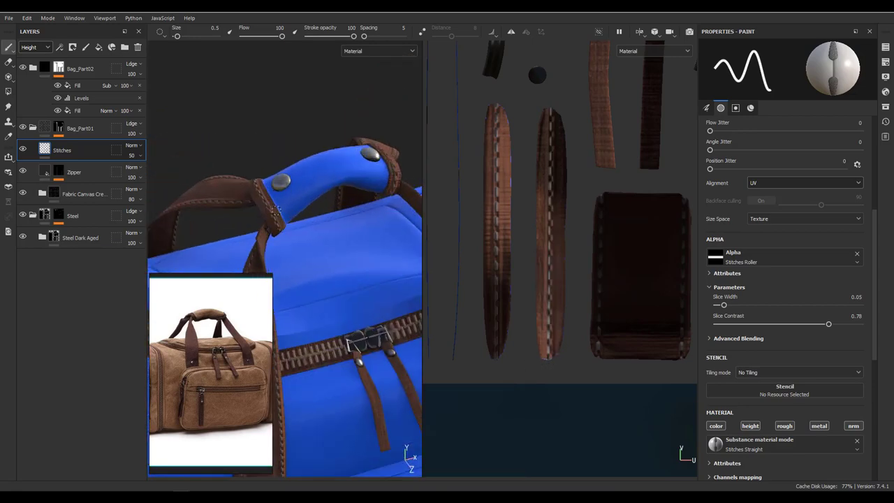
{"action": "left_click", "coordinate": [133, 156]}
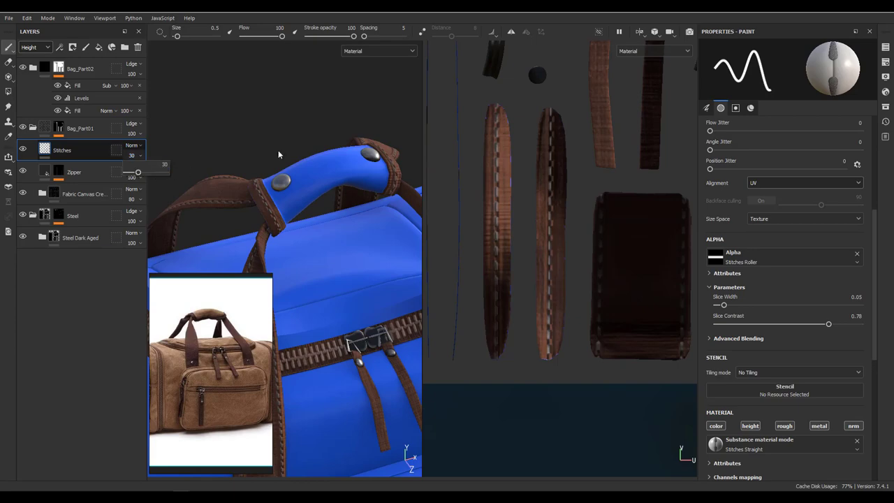
- Orbit and pan around the bag to inspect its side and the buckle tab at the end
{"action": "mouse_move", "coordinate": [278, 154]}
{"action": "left_mouse_down", "text": "alt"}
{"action": "mouse_move", "coordinate": [335, 131]}
{"action": "mouse_move", "coordinate": [286, 189]}
{"action": "left_mouse_up", "text": "alt"}
{"action": "mouse_move", "coordinate": [286, 189]}
{"action": "right_mouse_down", "text": "alt"}
{"action": "mouse_move", "coordinate": [269, 209]}
{"action": "mouse_move", "coordinate": [266, 198]}
{"action": "right_mouse_up", "text": "alt"}
{"action": "left_click_drag", "start_coordinate": [265, 199], "coordinate": [283, 209], "text": "alt"}
{"action": "mouse_move", "coordinate": [283, 209]}
{"action": "middle_mouse_down", "text": "alt"}
{"action": "mouse_move", "coordinate": [284, 195]}
{"action": "mouse_move", "coordinate": [302, 271]}
{"action": "middle_mouse_up", "text": "alt"}
{"action": "left_click_drag", "start_coordinate": [233, 366], "coordinate": [118, 368]}
- Switch to the 3D-only view, show Base color layer thumbnails, and select the blue P02 fill
{"action": "key", "text": "F2"}
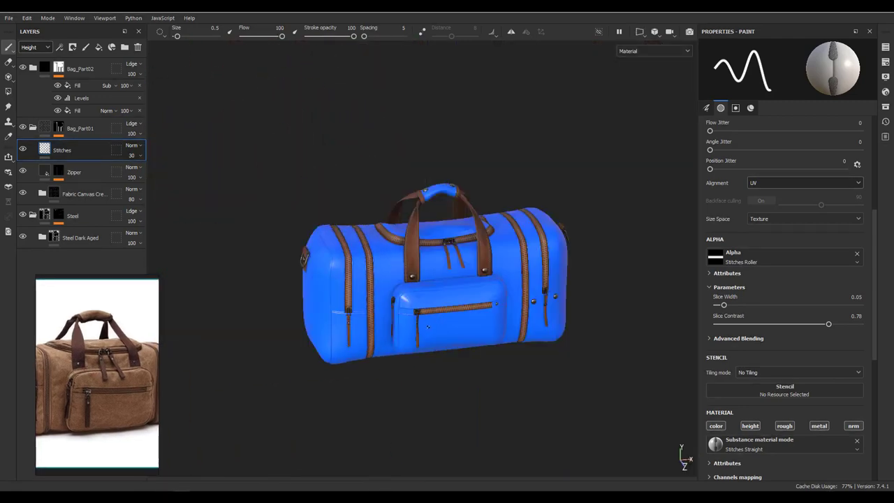
{"action": "scroll", "coordinate": [405, 318], "scroll_direction": "up", "scroll_amount": 2}
{"action": "scroll", "coordinate": [405, 318], "scroll_direction": "up", "scroll_amount": 1}
{"action": "scroll", "coordinate": [405, 318], "scroll_direction": "down", "scroll_amount": 1}
{"action": "left_click_drag", "start_coordinate": [405, 319], "coordinate": [435, 358], "text": "alt"}
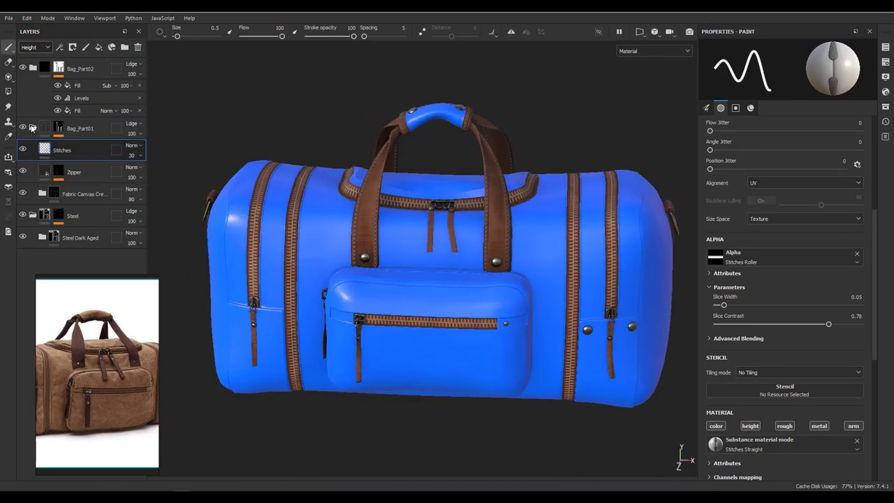
{"action": "left_click", "coordinate": [32, 49]}
{"action": "left_click", "coordinate": [57, 128]}
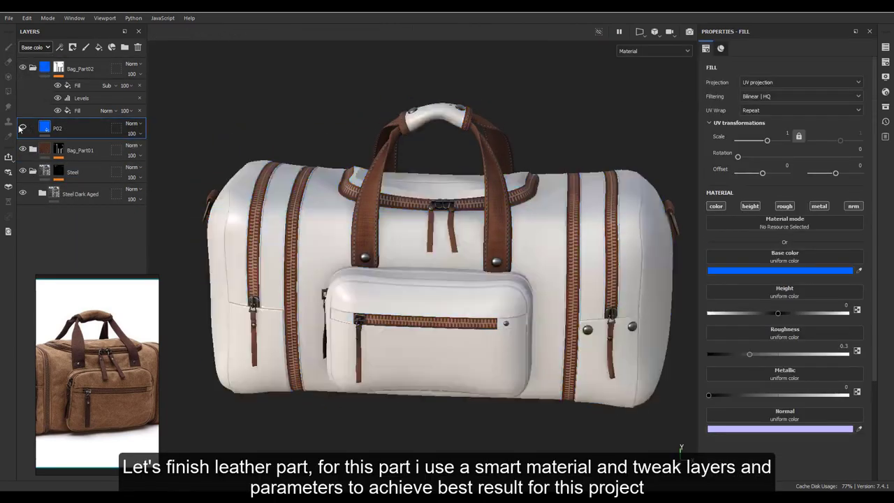
- Delete the P02 fill and apply a red worn leather smart material found by searching 'leather'
{"action": "left_click", "coordinate": [137, 48]}
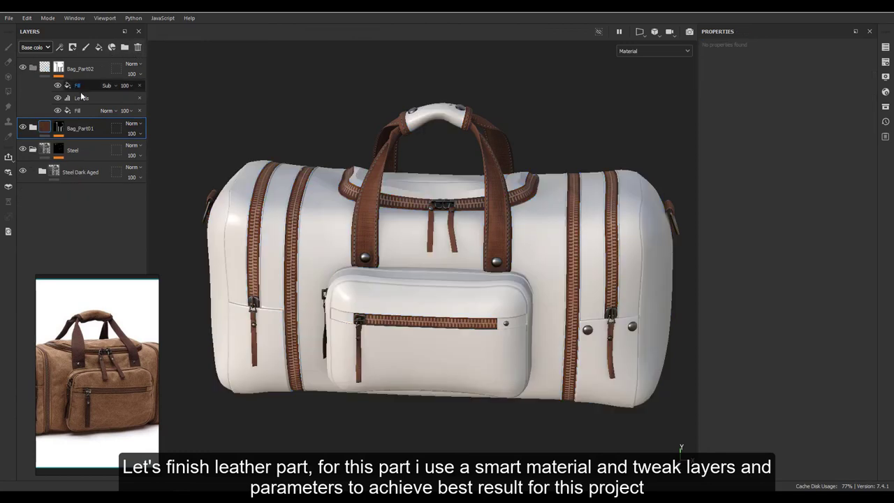
{"action": "left_click", "coordinate": [112, 48]}
{"action": "type", "text": "leather"}
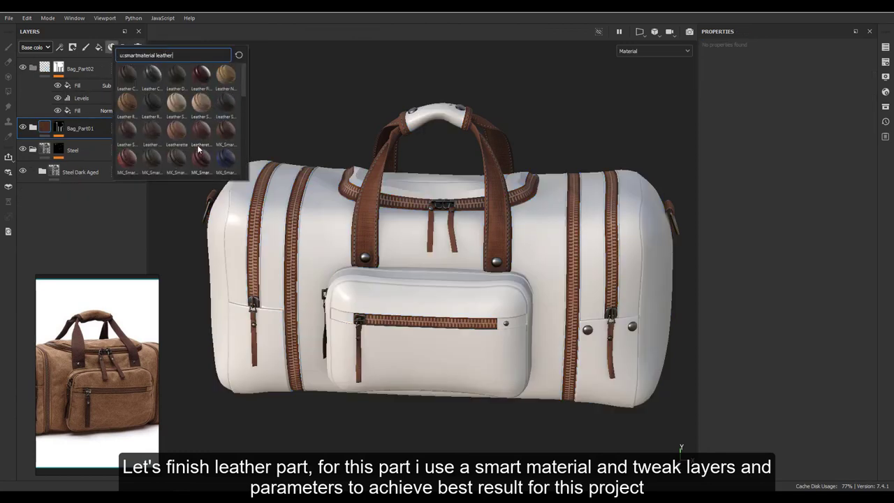
{"action": "scroll", "coordinate": [203, 126], "scroll_direction": "down", "scroll_amount": 3}
{"action": "mouse_move", "coordinate": [152, 158]}
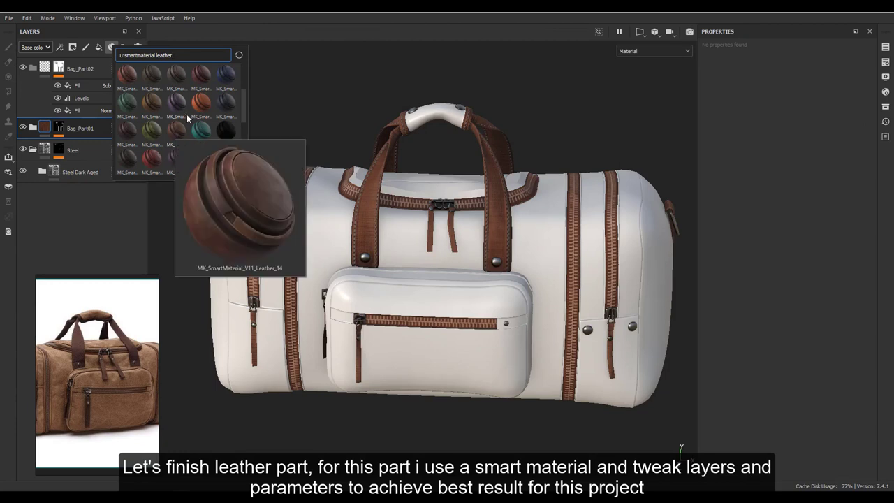
{"action": "left_click", "coordinate": [157, 162]}
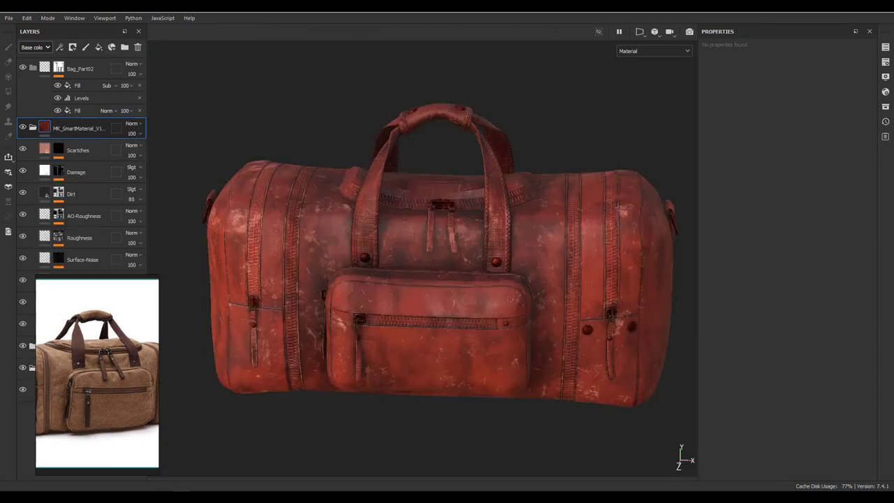
- Hide the red leather layer and apply a different leather smart material
{"action": "double_click", "coordinate": [81, 130]}
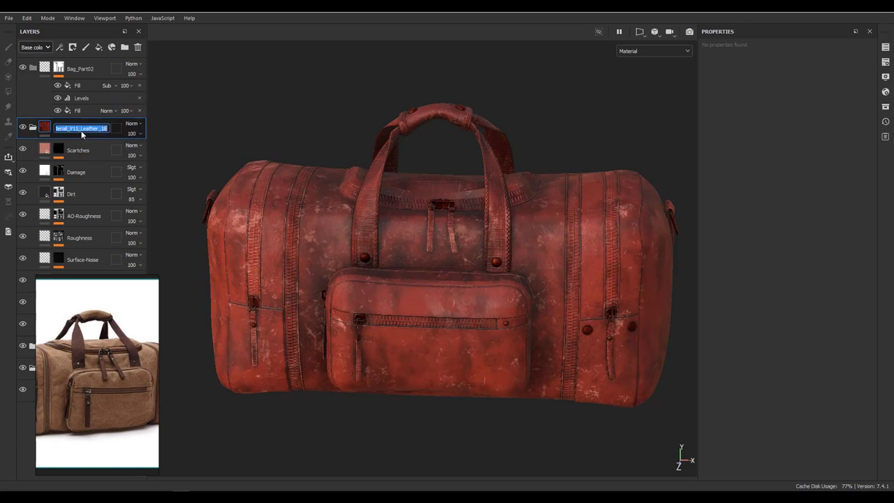
{"action": "key", "text": "Return"}
{"action": "left_click", "coordinate": [33, 128]}
{"action": "left_click", "coordinate": [112, 47]}
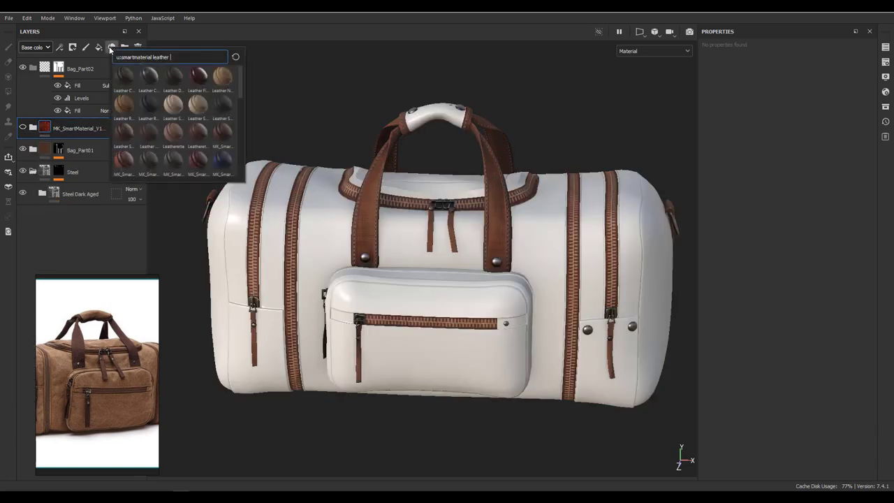
{"action": "scroll", "coordinate": [183, 135], "scroll_direction": "down", "scroll_amount": 3}
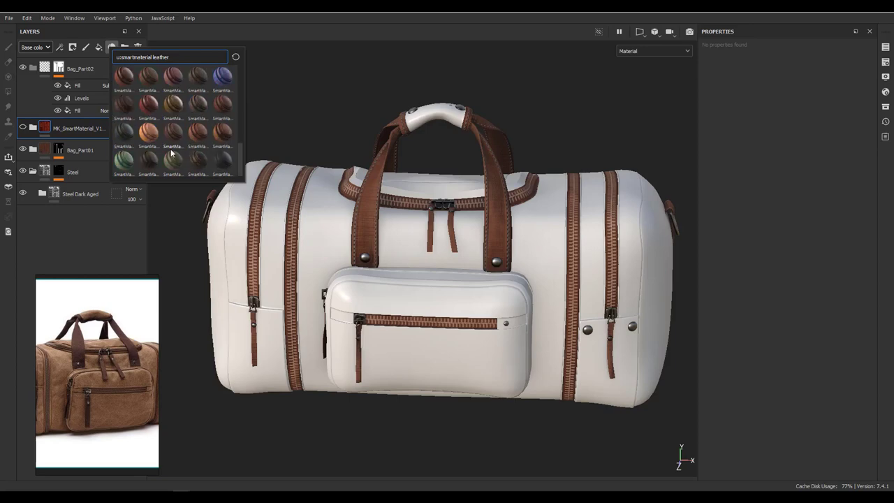
{"action": "left_click", "coordinate": [172, 163]}
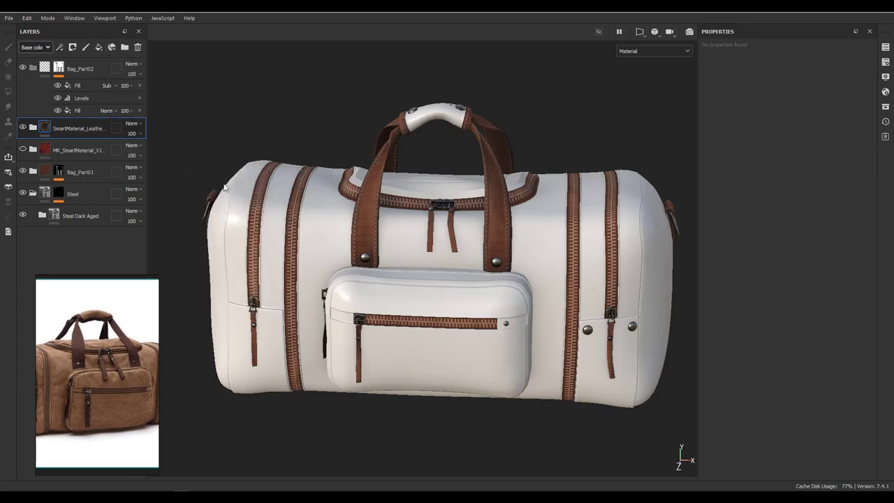
- Compare the new green leather with the red leather by toggling their visibility
{"action": "scroll", "coordinate": [480, 300], "scroll_direction": "up", "scroll_amount": 5}
{"action": "scroll", "coordinate": [481, 301], "scroll_direction": "down", "scroll_amount": 5}
{"action": "left_click_drag", "start_coordinate": [402, 216], "coordinate": [377, 231], "text": "alt"}
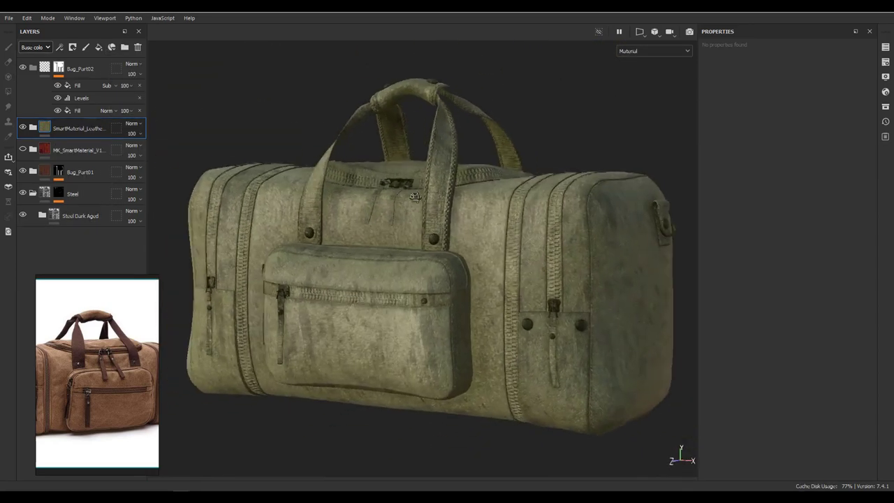
{"action": "left_click", "coordinate": [22, 127]}
{"action": "left_click", "coordinate": [22, 148]}
{"action": "scroll", "coordinate": [449, 278], "scroll_direction": "up", "scroll_amount": 3}
{"action": "scroll", "coordinate": [448, 277], "scroll_direction": "down", "scroll_amount": 3}
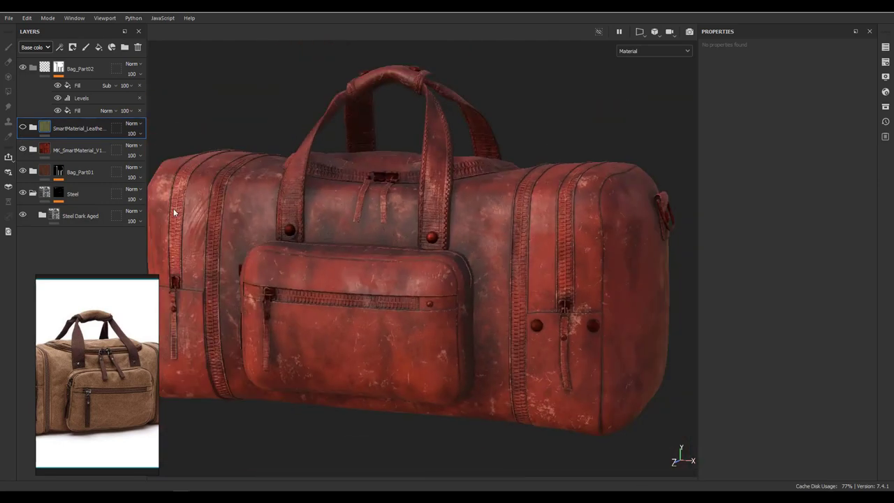
- Delete the red leather layer and move SmartMaterial_Leather into the Bag_Part02 folder
{"action": "left_click", "coordinate": [77, 149]}
{"action": "left_click", "coordinate": [138, 47]}
{"action": "left_click", "coordinate": [23, 127]}
{"action": "left_click_drag", "start_coordinate": [70, 129], "coordinate": [76, 67]}
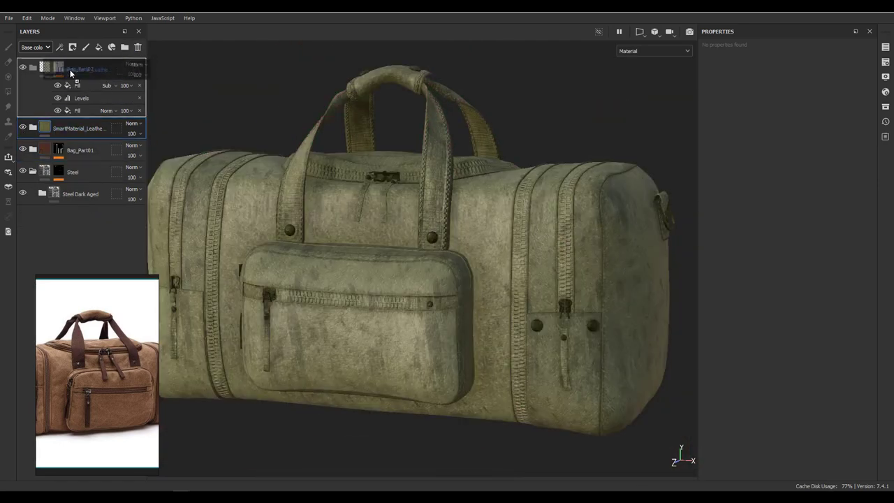
- Change the leather Basecolor layer's colour to tan brown 755945 and hide Rough Leather
{"action": "left_click_drag", "start_coordinate": [383, 211], "coordinate": [398, 244], "text": "alt"}
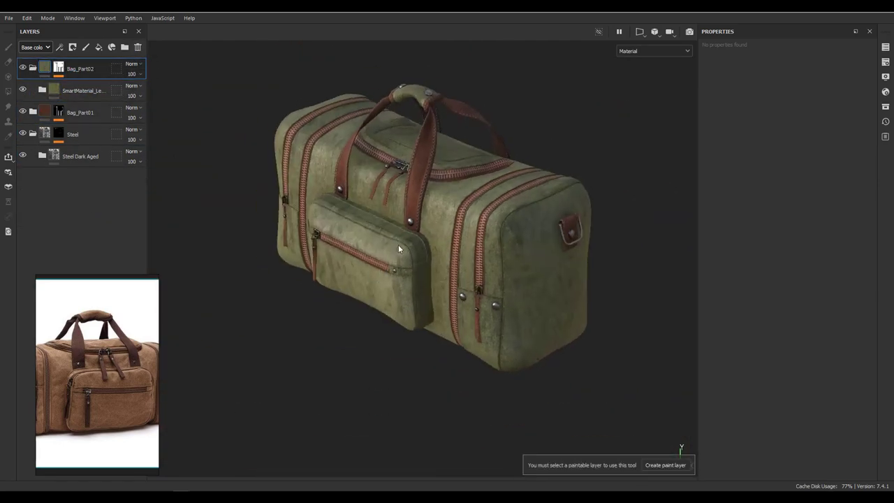
{"action": "left_click", "coordinate": [42, 92]}
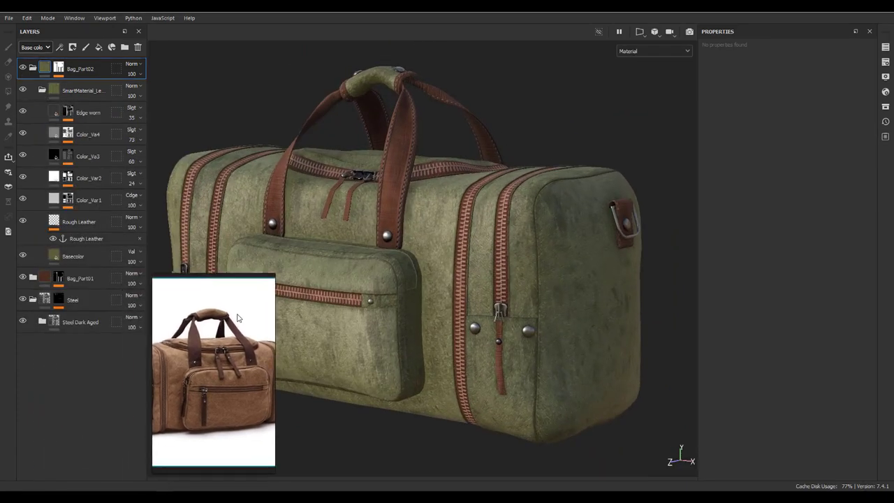
{"action": "left_click", "coordinate": [65, 258]}
{"action": "left_click", "coordinate": [780, 281]}
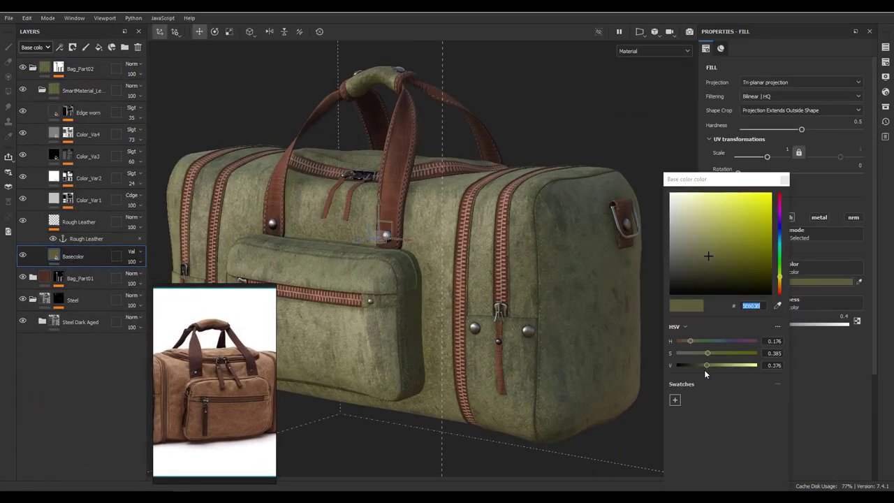
{"action": "mouse_move", "coordinate": [692, 341]}
{"action": "left_mouse_down"}
{"action": "mouse_move", "coordinate": [680, 341]}
{"action": "mouse_move", "coordinate": [718, 363]}
{"action": "mouse_move", "coordinate": [712, 352]}
{"action": "mouse_move", "coordinate": [713, 368]}
{"action": "left_mouse_up"}
{"action": "left_click", "coordinate": [707, 352]}
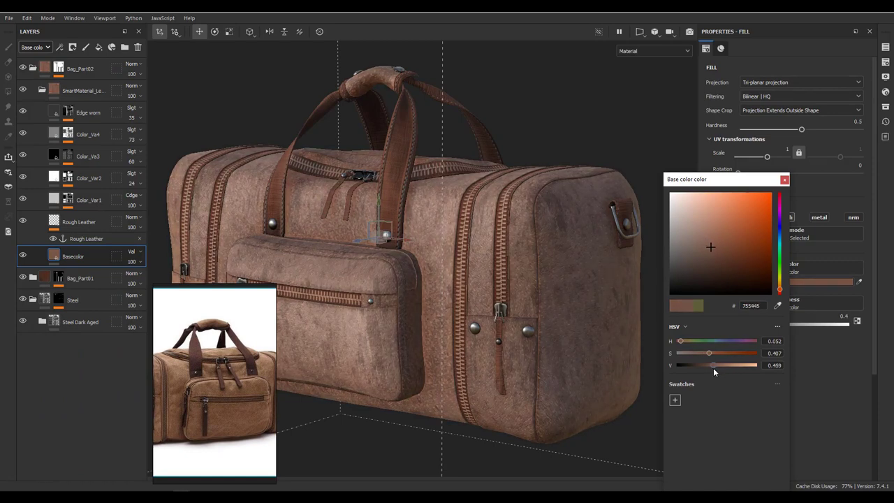
{"action": "left_click_drag", "start_coordinate": [680, 340], "coordinate": [682, 346]}
{"action": "left_click", "coordinate": [22, 218]}
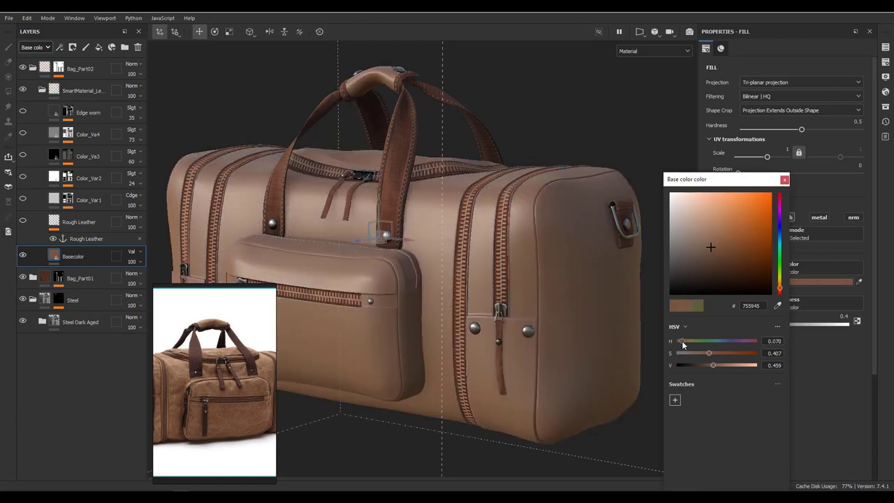
{"action": "left_click_drag", "start_coordinate": [470, 282], "coordinate": [503, 286], "text": "alt"}
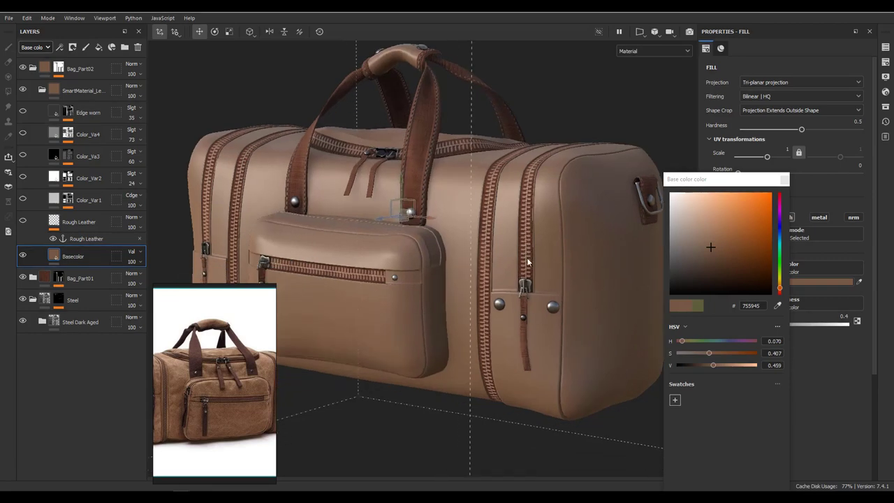
- Add a ColorADD fill layer with a black mask driven by a Dirt generator
{"action": "left_click", "coordinate": [111, 47]}
{"action": "type", "text": "ColorADD"}
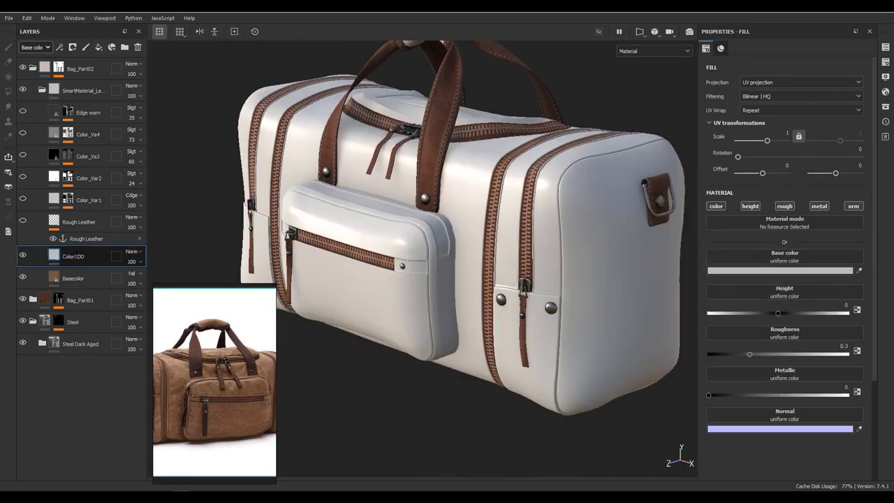
{"action": "right_click", "coordinate": [70, 256]}
{"action": "left_click", "coordinate": [98, 20]}
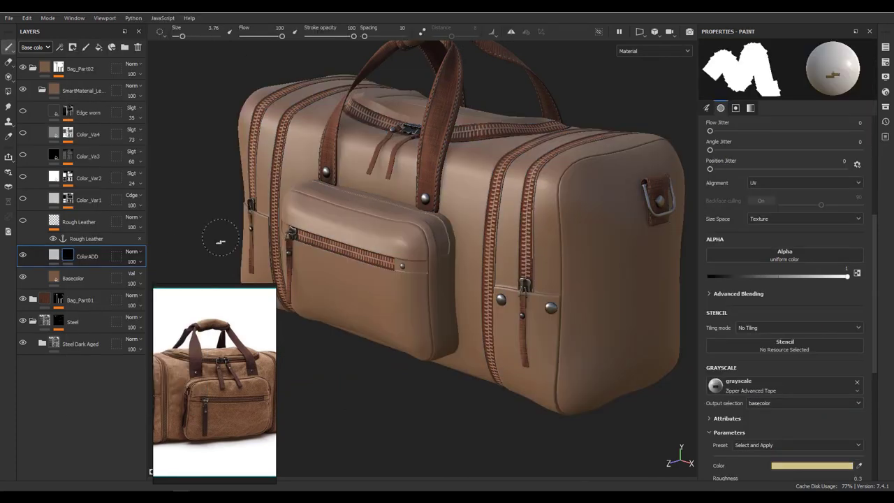
{"action": "right_click", "coordinate": [81, 259]}
{"action": "left_click", "coordinate": [98, 344]}
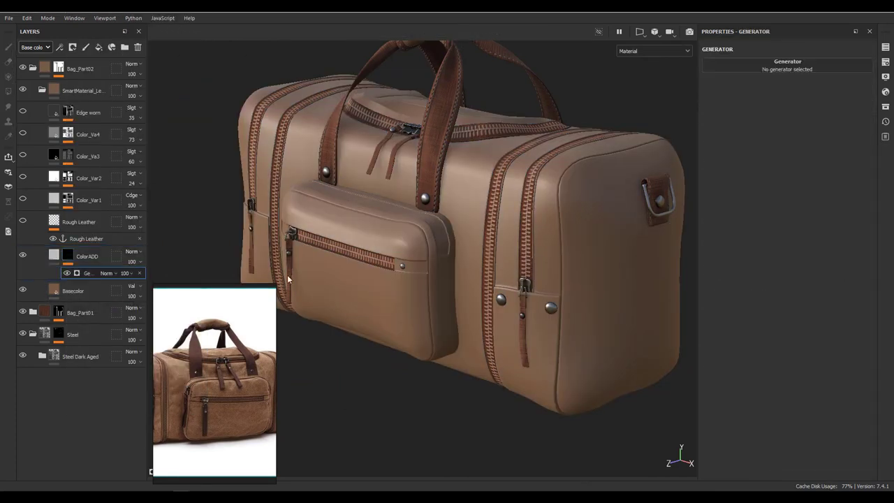
{"action": "left_click", "coordinate": [787, 65]}
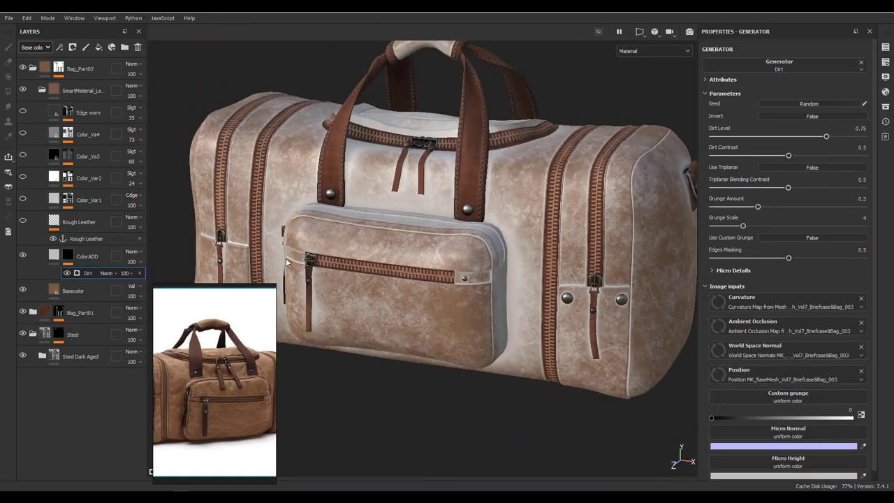
- Limit the ColorADD fill to colour and roughness channels, with roughness about 0.45
{"action": "left_click", "coordinate": [751, 206]}
{"action": "left_click", "coordinate": [784, 206]}
{"action": "left_click", "coordinate": [818, 206]}
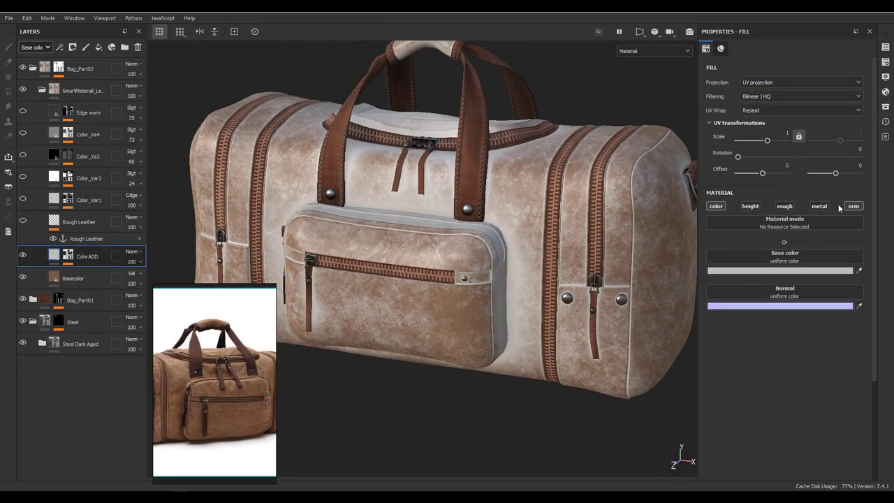
{"action": "left_click", "coordinate": [793, 206]}
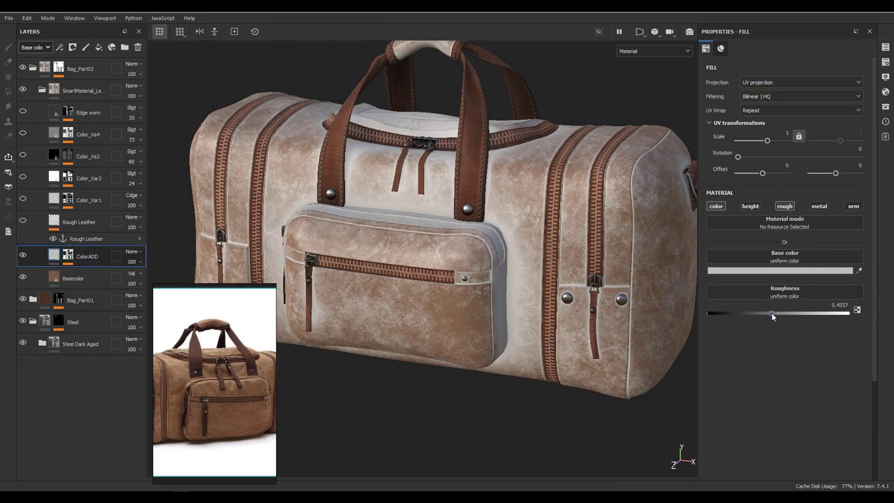
{"action": "left_click_drag", "start_coordinate": [771, 315], "coordinate": [770, 313]}
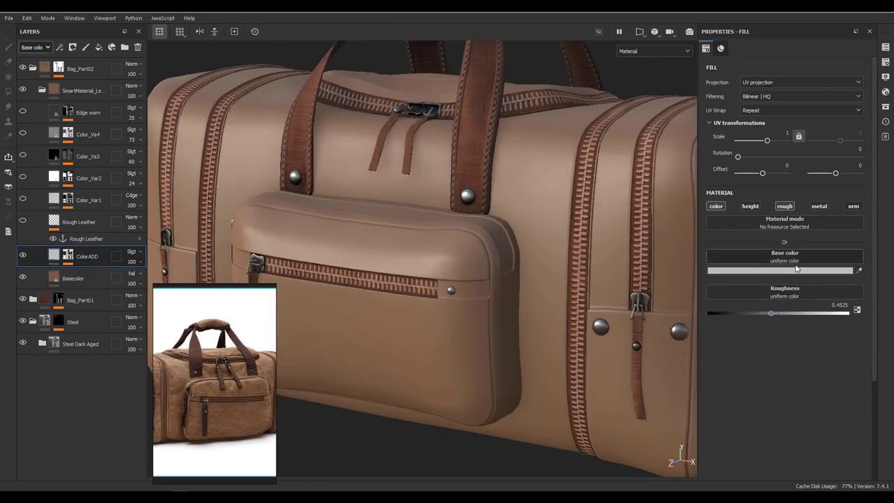
- Set the ColorADD fill's base colour to grey A0A0A0
{"action": "left_click", "coordinate": [795, 270]}
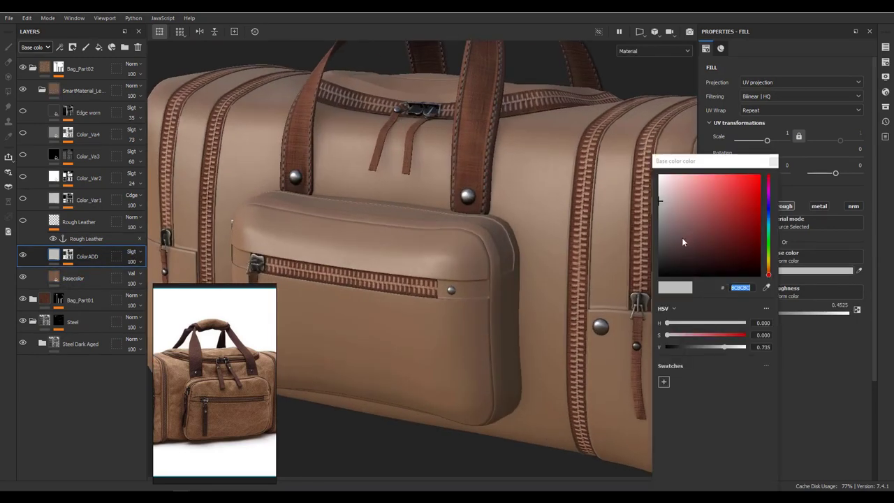
{"action": "left_click_drag", "start_coordinate": [644, 176], "coordinate": [626, 192]}
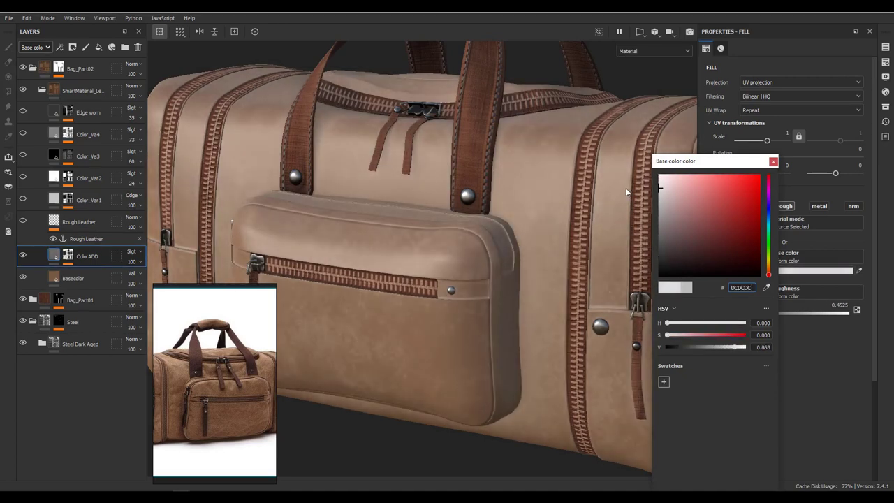
{"action": "left_click_drag", "start_coordinate": [623, 192], "coordinate": [647, 221]}
{"action": "left_click", "coordinate": [772, 163]}
{"action": "key", "text": "f"}
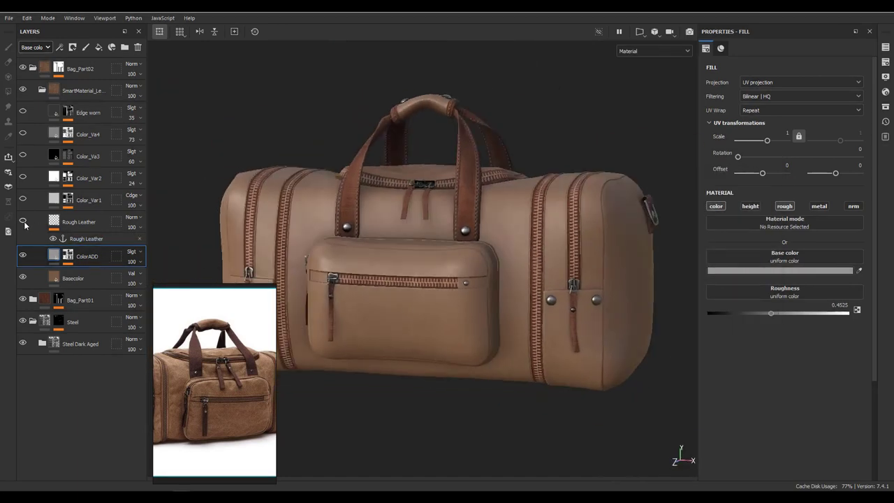
- Turn the Rough Leather texture back on and select its layer
{"action": "left_click", "coordinate": [23, 221]}
{"action": "scroll", "coordinate": [424, 335], "scroll_direction": "up", "scroll_amount": 2}
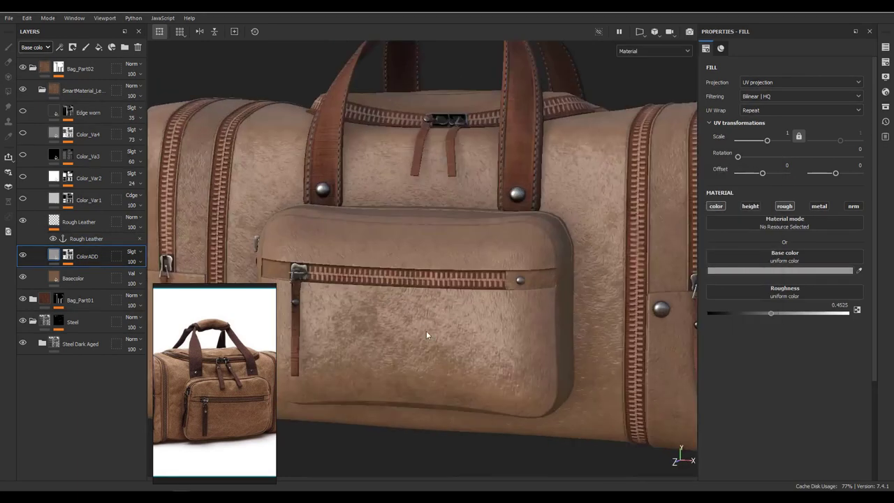
{"action": "scroll", "coordinate": [489, 321], "scroll_direction": "up", "scroll_amount": 3}
{"action": "scroll", "coordinate": [519, 327], "scroll_direction": "up", "scroll_amount": 2}
{"action": "scroll", "coordinate": [427, 272], "scroll_direction": "down", "scroll_amount": 3}
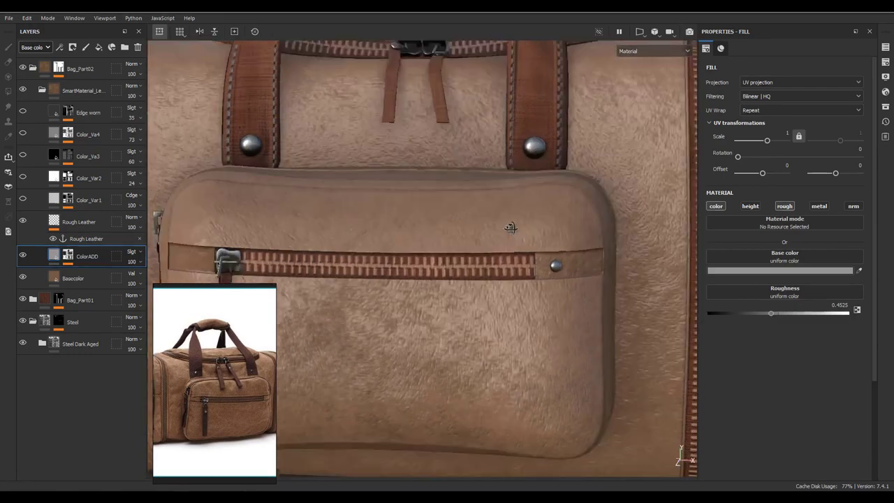
{"action": "left_click_drag", "start_coordinate": [427, 273], "coordinate": [363, 272], "text": "alt"}
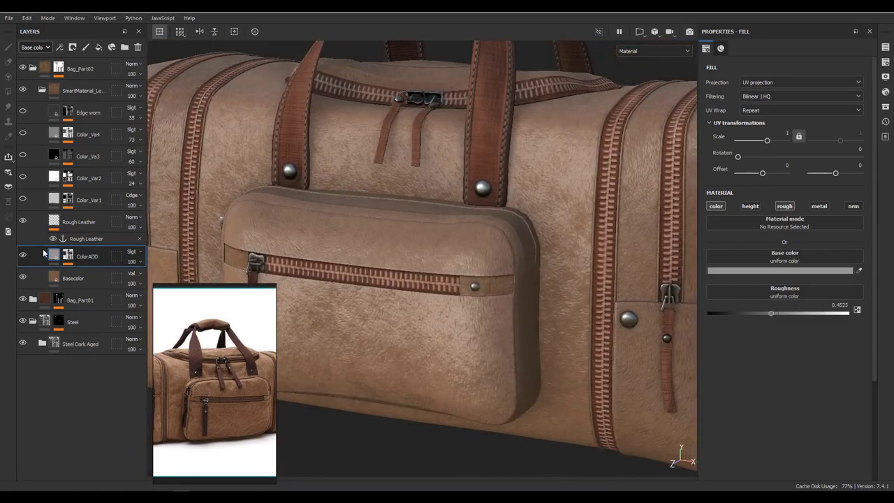
{"action": "left_click", "coordinate": [46, 222]}
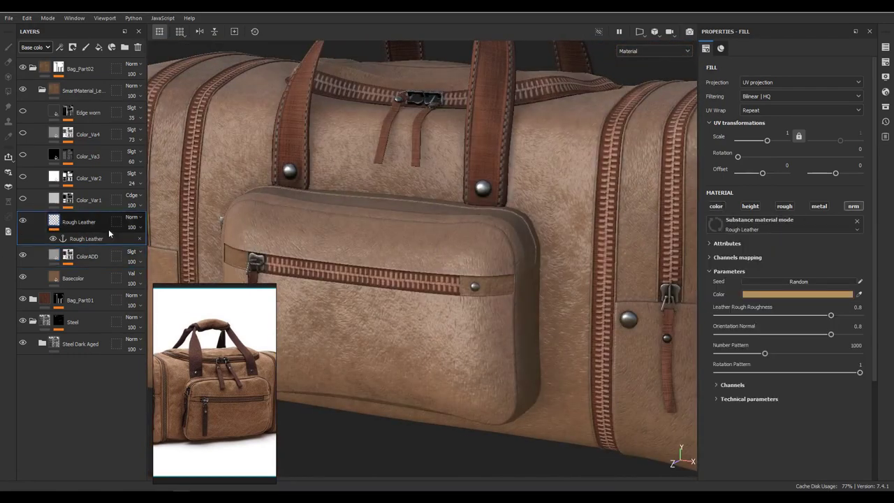
- Give Color_Var1 a grey 787878 base colour and Soft Light blending
{"action": "left_click", "coordinate": [36, 200]}
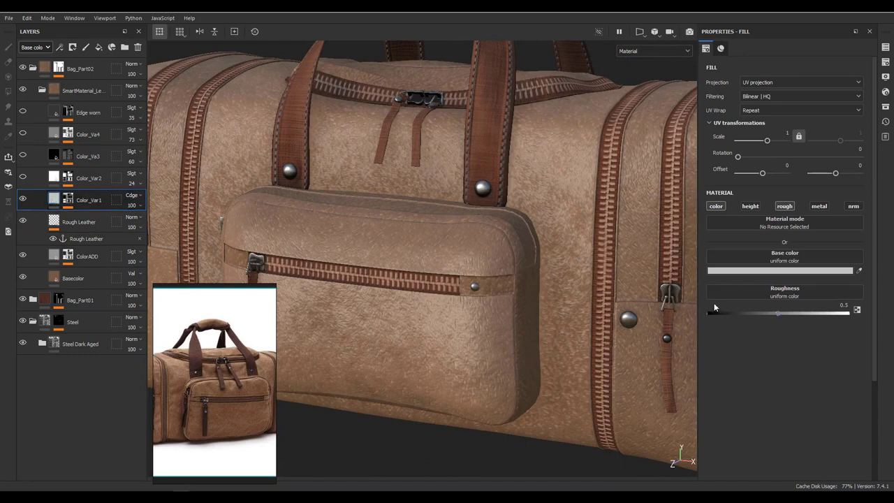
{"action": "left_click", "coordinate": [739, 271]}
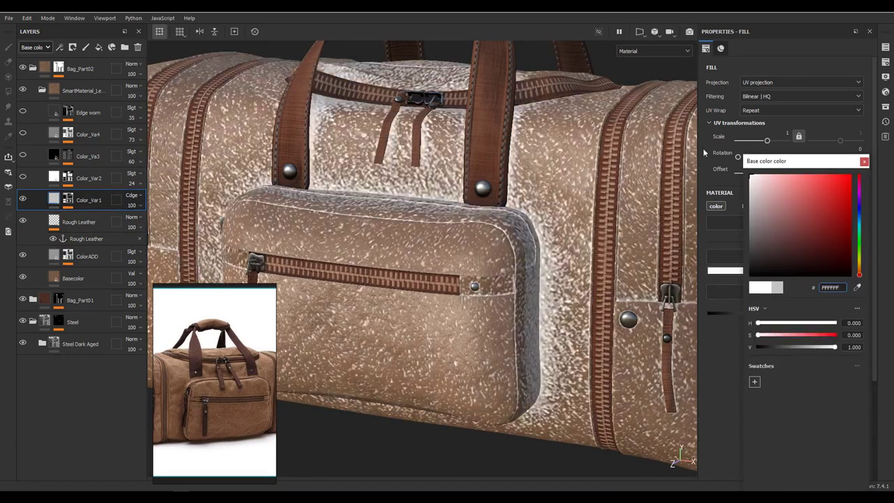
{"action": "left_click_drag", "start_coordinate": [754, 225], "coordinate": [678, 224]}
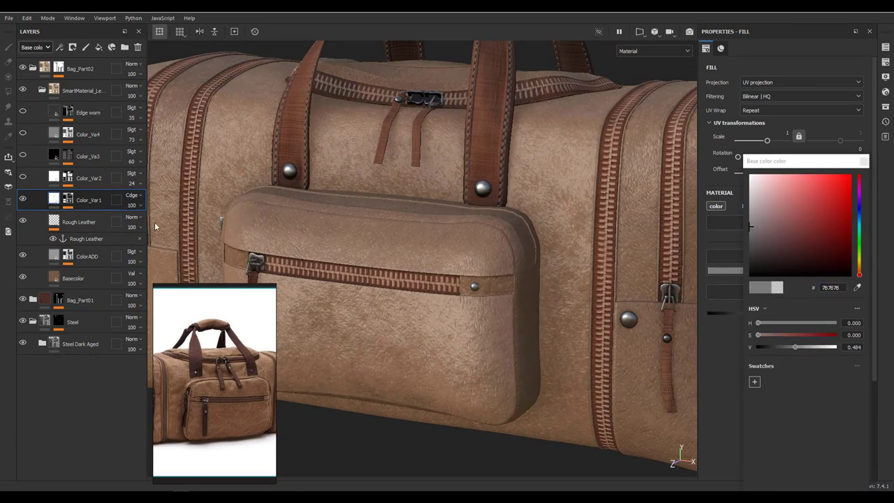
{"action": "left_click", "coordinate": [133, 196]}
{"action": "left_click", "coordinate": [137, 379]}
{"action": "scroll", "coordinate": [419, 259], "scroll_direction": "up", "scroll_amount": 3}
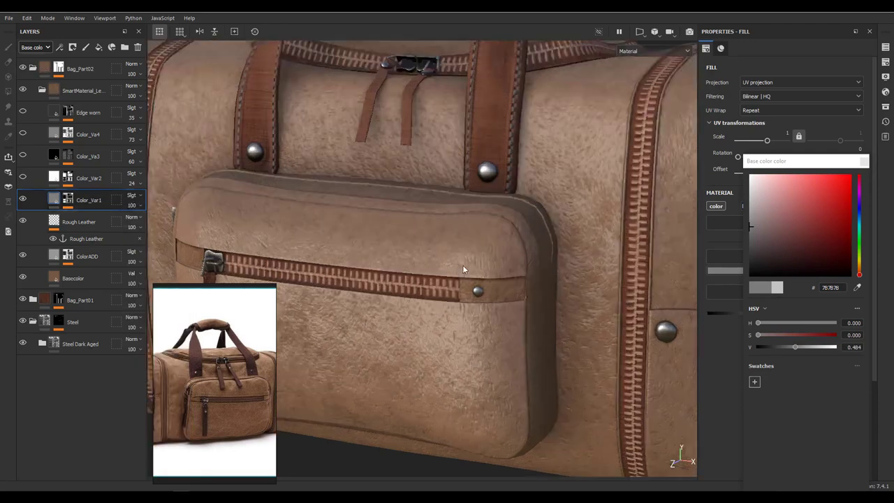
{"action": "left_click", "coordinate": [729, 220]}
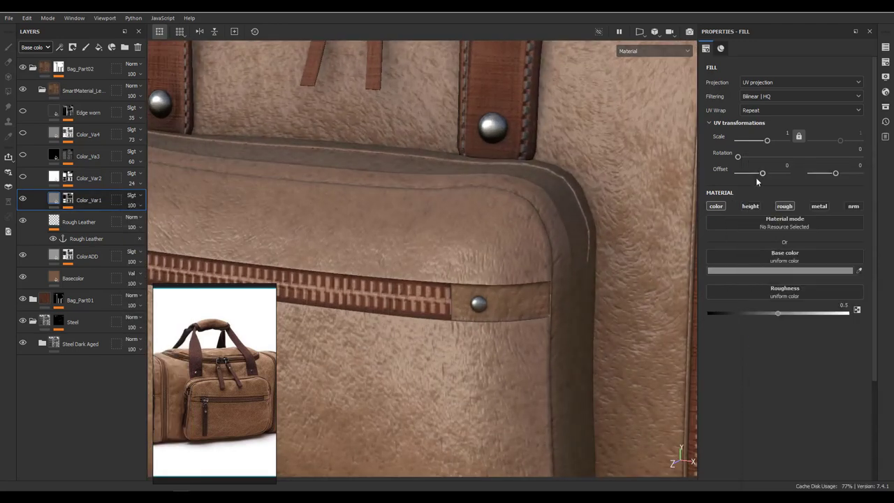
- Lower the Rough Leather layer's opacity to about 35% to soften its bump
{"action": "left_click", "coordinate": [88, 222]}
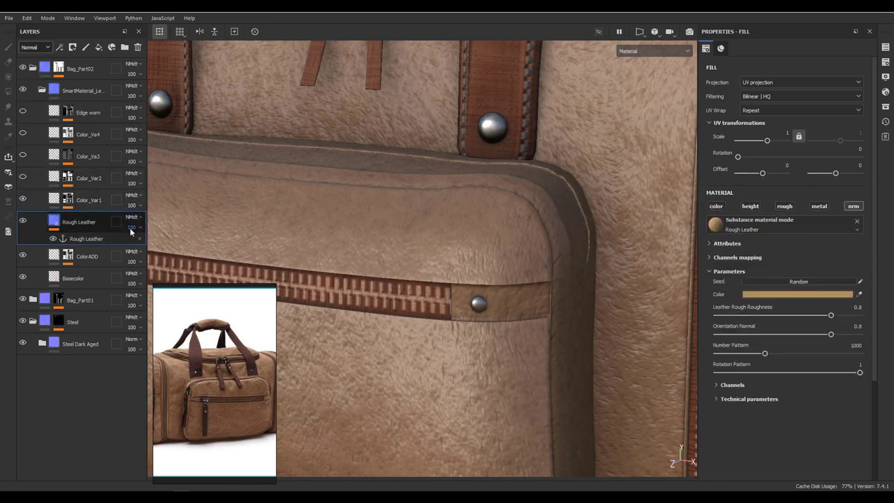
{"action": "left_click", "coordinate": [130, 226]}
{"action": "left_click_drag", "start_coordinate": [133, 237], "coordinate": [137, 245]}
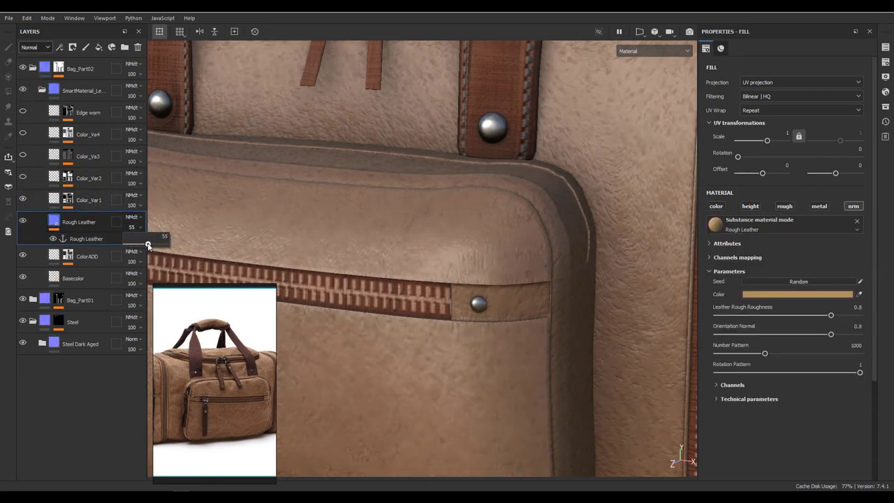
{"action": "key", "text": "f"}
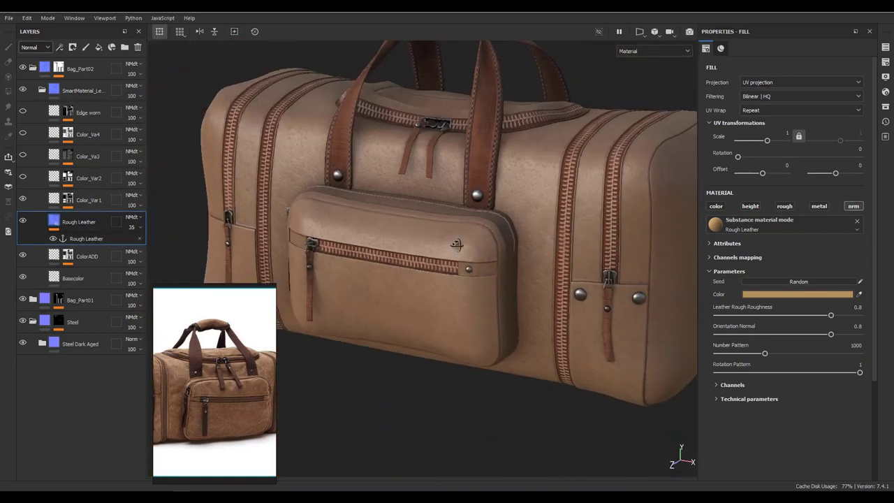
{"action": "left_click", "coordinate": [35, 46]}
- Enable Color_Var2, adjust Color_Var1's opacity, and lighten Color_Var1 to 898989
{"action": "left_click", "coordinate": [56, 201]}
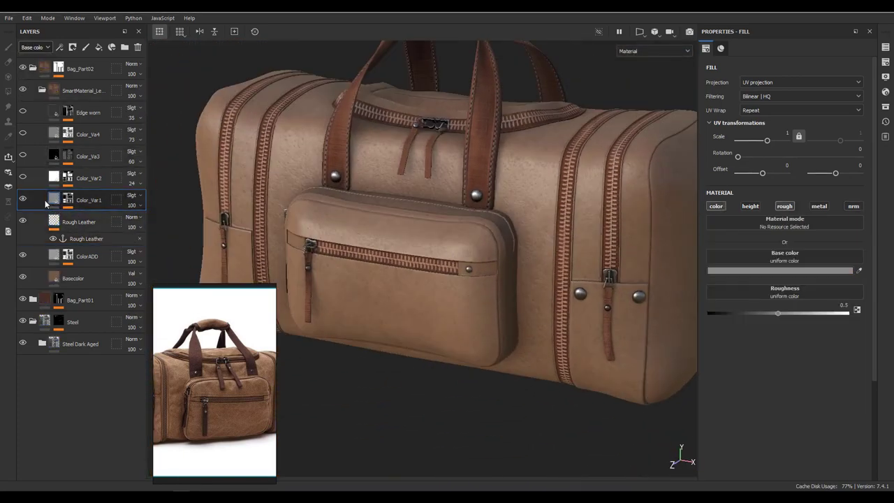
{"action": "left_click", "coordinate": [21, 178]}
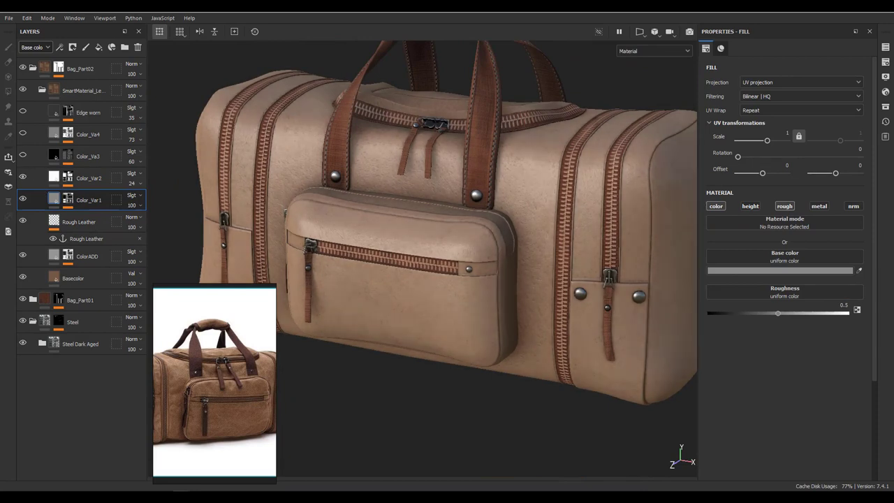
{"action": "left_click_drag", "start_coordinate": [134, 208], "coordinate": [140, 223]}
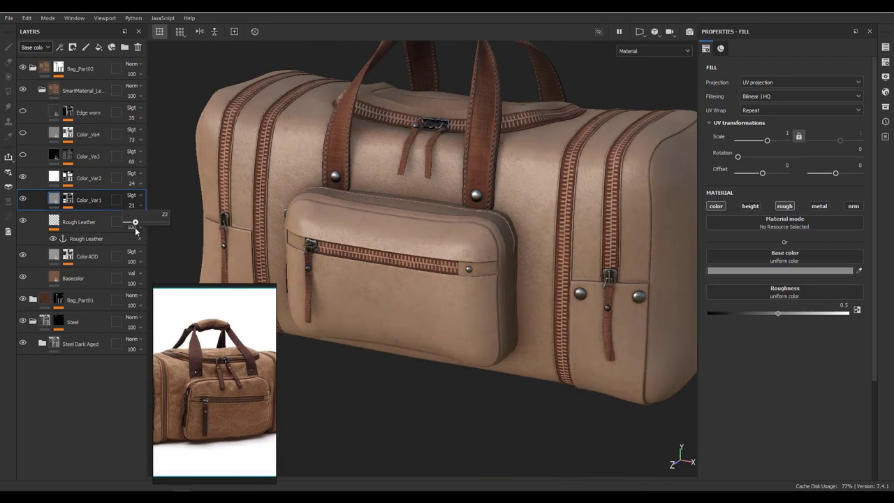
{"action": "left_click", "coordinate": [760, 271]}
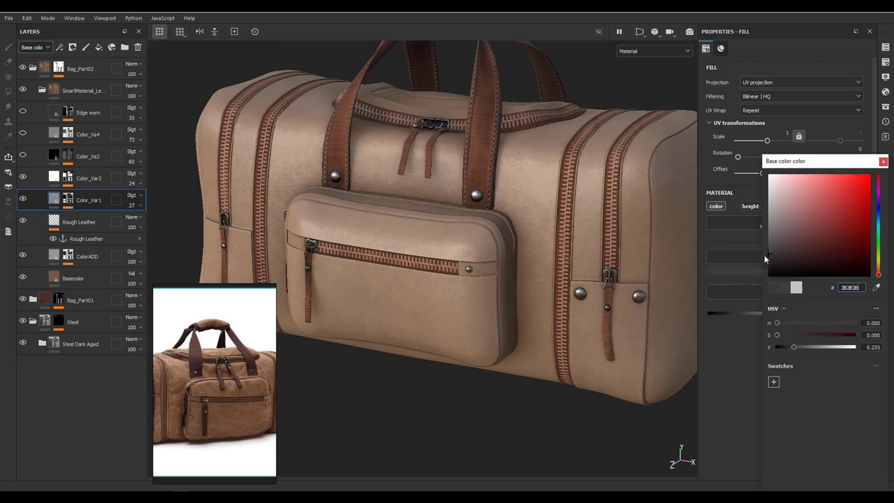
{"action": "left_click_drag", "start_coordinate": [764, 259], "coordinate": [769, 222]}
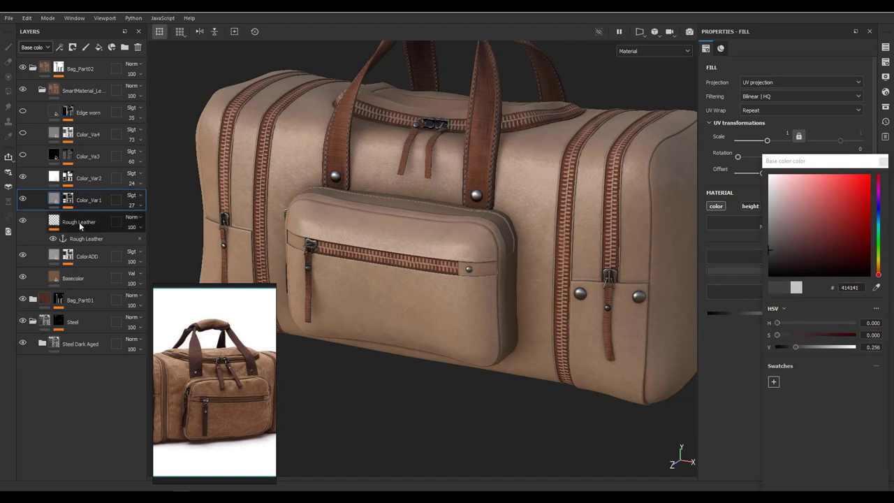
- Set Color_Var2's base colour to grey 656565
{"action": "left_click", "coordinate": [77, 178]}
{"action": "left_click", "coordinate": [726, 270]}
{"action": "left_click_drag", "start_coordinate": [750, 209], "coordinate": [731, 223]}
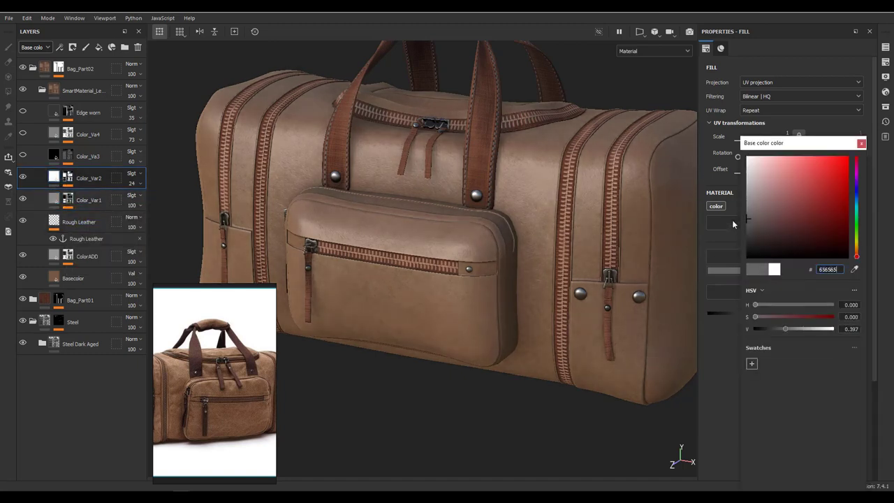
- Add an inverted ambient occlusion mask to Color_Var2 with balance about 0.23 and contrast near 0
{"action": "right_click", "coordinate": [83, 180]}
{"action": "left_click", "coordinate": [85, 195]}
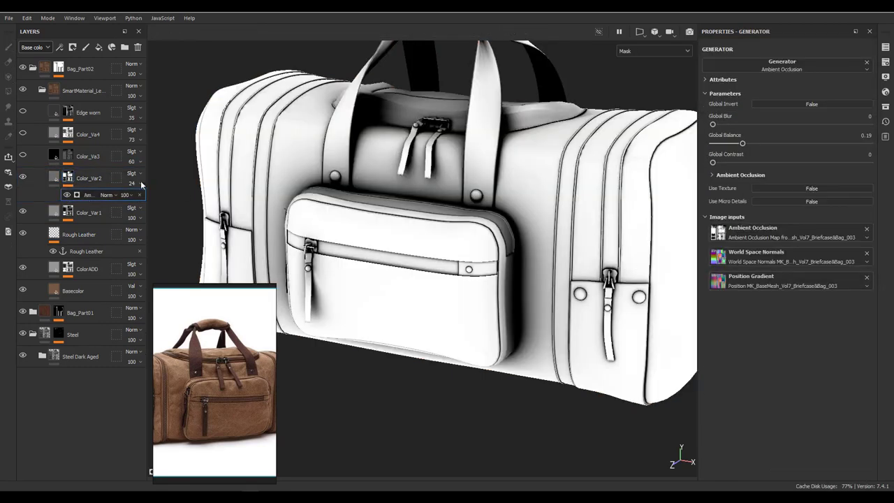
{"action": "left_click_drag", "start_coordinate": [368, 218], "coordinate": [416, 206], "text": "alt"}
{"action": "mouse_move", "coordinate": [740, 143]}
{"action": "left_mouse_down"}
{"action": "mouse_move", "coordinate": [730, 143]}
{"action": "mouse_move", "coordinate": [787, 162]}
{"action": "left_mouse_up"}
{"action": "left_click", "coordinate": [768, 104]}
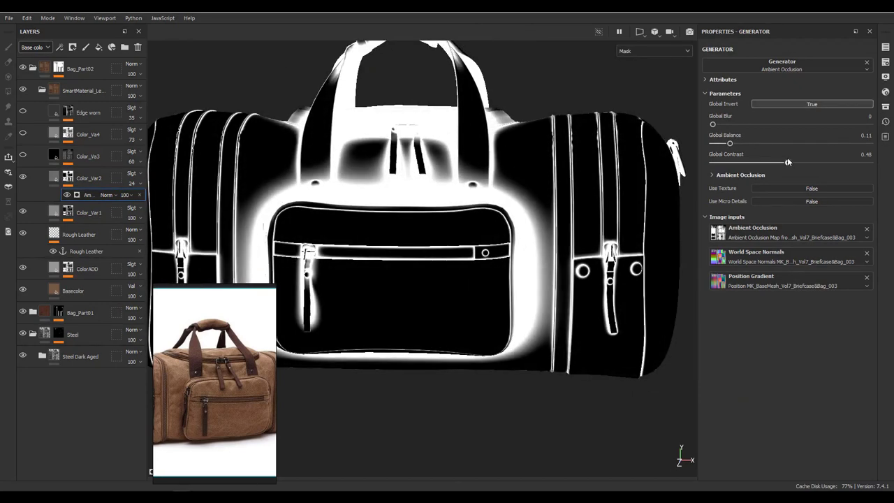
{"action": "left_click", "coordinate": [726, 123]}
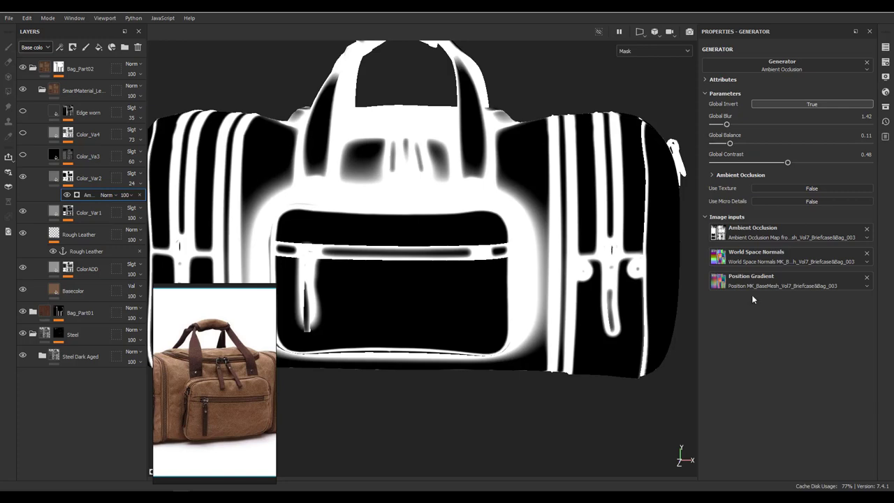
{"action": "left_click_drag", "start_coordinate": [488, 251], "coordinate": [558, 249], "text": "alt"}
- Raise the occlusion mask's Global Blur to 4.23 and add a fill effect to the mask
{"action": "left_click_drag", "start_coordinate": [787, 162], "coordinate": [713, 162]}
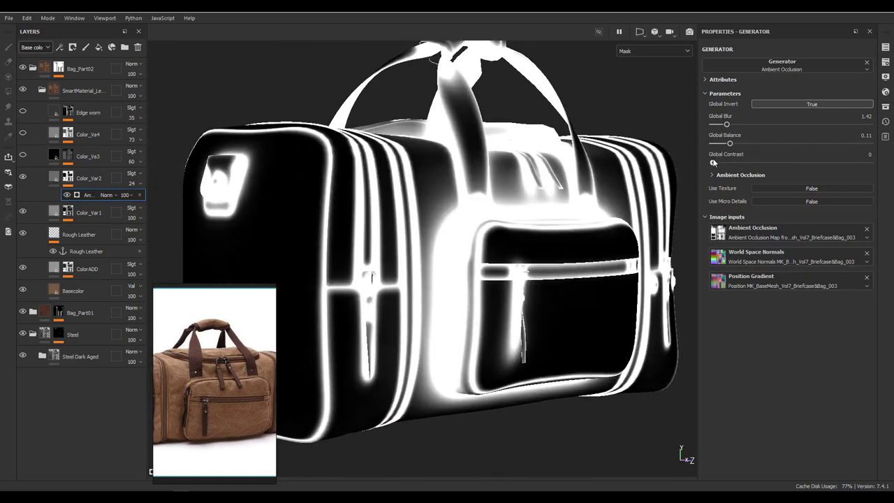
{"action": "mouse_move", "coordinate": [727, 125]}
{"action": "left_mouse_down"}
{"action": "mouse_move", "coordinate": [754, 125]}
{"action": "mouse_move", "coordinate": [748, 143]}
{"action": "left_mouse_up"}
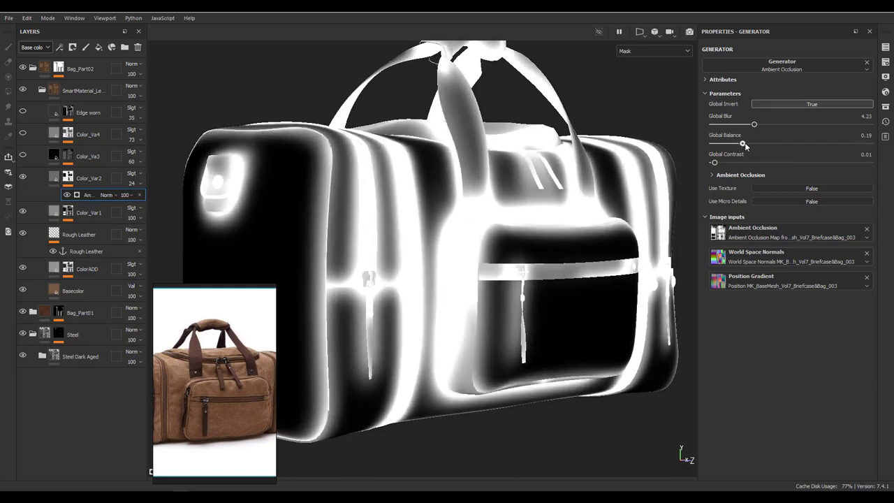
{"action": "right_click", "coordinate": [84, 194]}
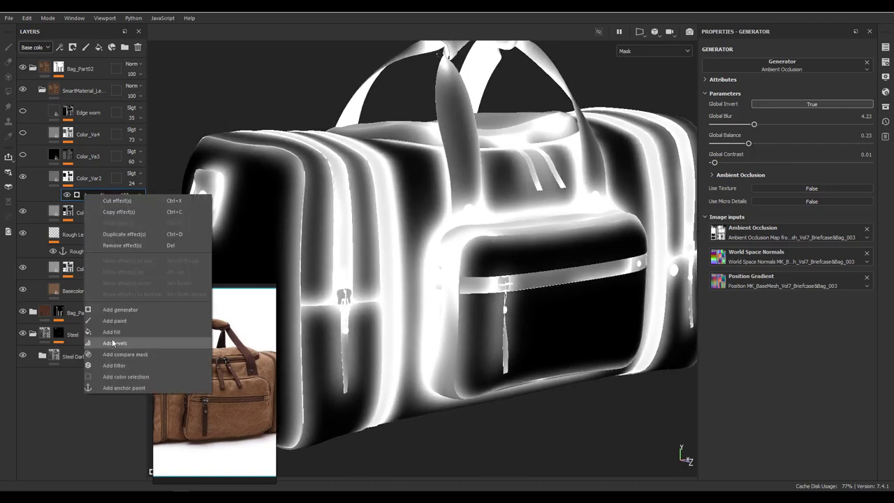
{"action": "left_click", "coordinate": [109, 333]}
- Fill the mask effect with the Fur 2 grayscale texture at scale 5 and balance 0.72
{"action": "left_click", "coordinate": [733, 208]}
{"action": "type", "text": "ural,texture fur"}
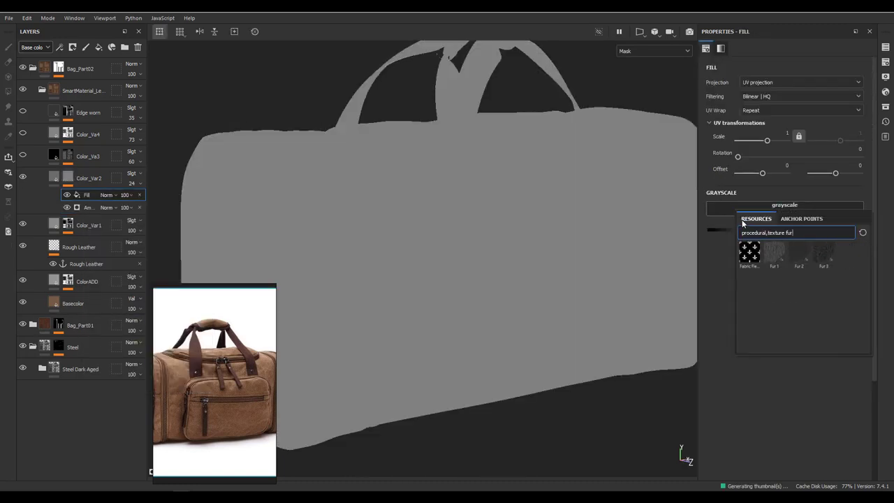
{"action": "left_click", "coordinate": [798, 257]}
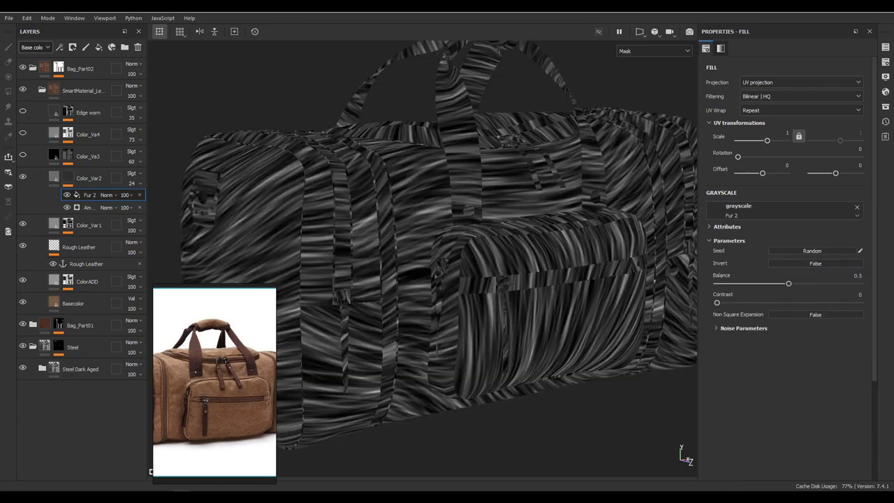
{"action": "type", "text": "5"}
{"action": "key", "text": "Return"}
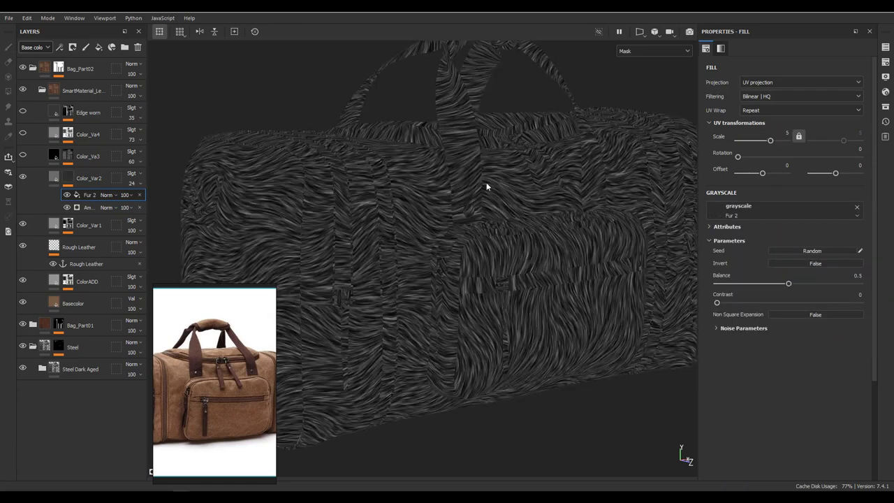
{"action": "left_click_drag", "start_coordinate": [788, 282], "coordinate": [818, 283]}
- Set the Fur 2 effect to Subtract blending and raise its contrast
{"action": "left_click", "coordinate": [107, 195]}
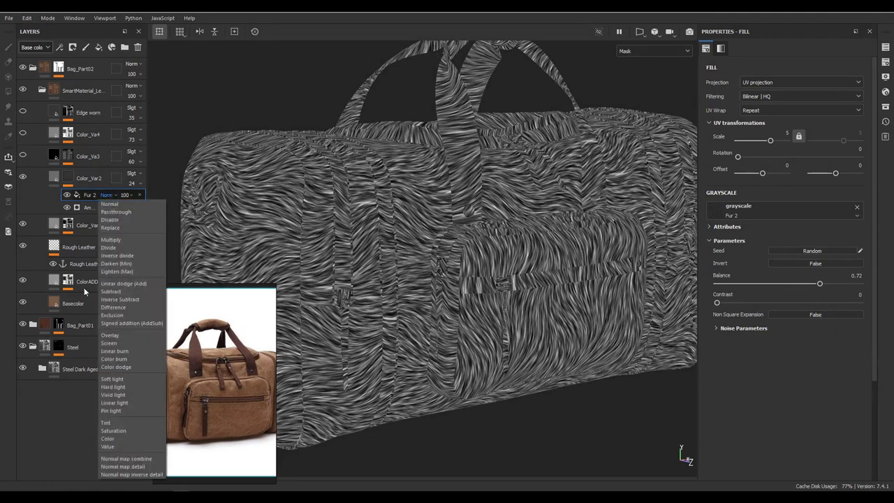
{"action": "left_click", "coordinate": [111, 294]}
{"action": "scroll", "coordinate": [474, 281], "scroll_direction": "up", "scroll_amount": 3}
{"action": "scroll", "coordinate": [474, 282], "scroll_direction": "up", "scroll_amount": 2}
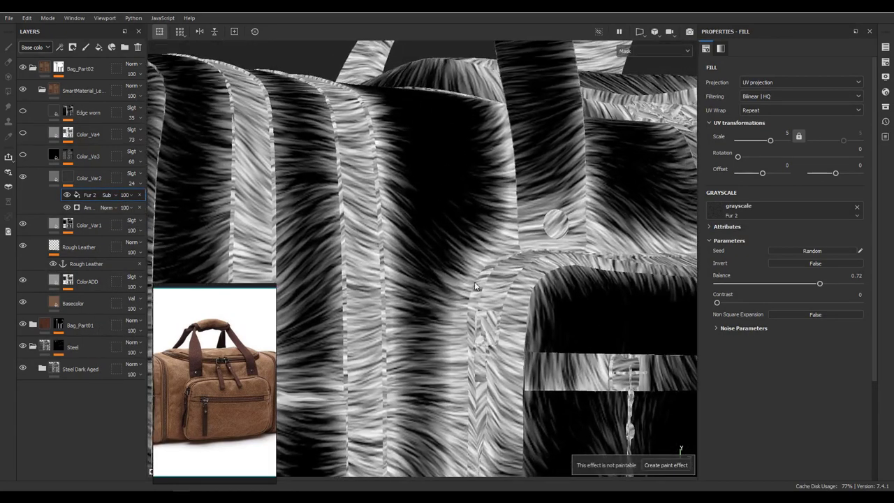
{"action": "scroll", "coordinate": [484, 269], "scroll_direction": "up", "scroll_amount": 2}
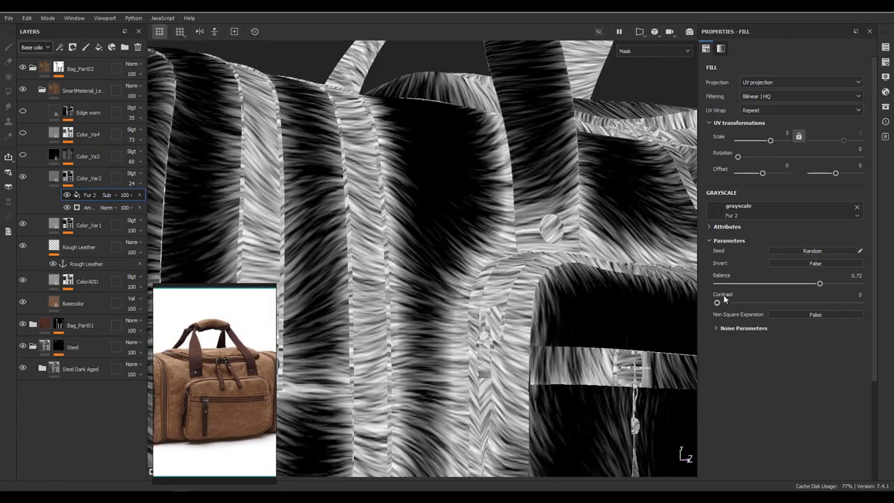
{"action": "mouse_move", "coordinate": [716, 302]}
{"action": "left_mouse_down"}
{"action": "mouse_move", "coordinate": [797, 302]}
{"action": "mouse_move", "coordinate": [731, 296]}
{"action": "left_mouse_up"}
- Set the ambient occlusion effect's opacity to 50
{"action": "left_click", "coordinate": [124, 207]}
{"action": "left_click_drag", "start_coordinate": [158, 224], "coordinate": [144, 224]}
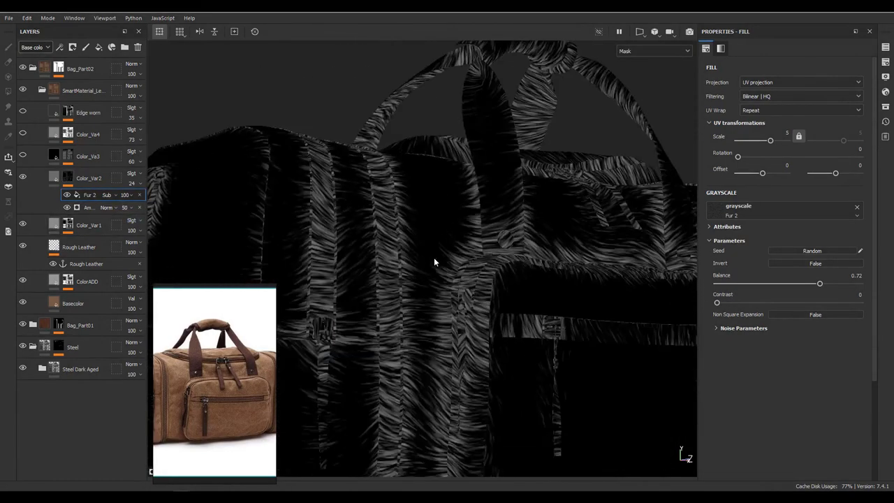
{"action": "mouse_move", "coordinate": [434, 257]}
{"action": "left_mouse_down", "text": "alt"}
{"action": "mouse_move", "coordinate": [362, 273]}
{"action": "mouse_move", "coordinate": [479, 254]}
{"action": "left_mouse_up", "text": "alt"}
{"action": "scroll", "coordinate": [479, 253], "scroll_direction": "up", "scroll_amount": 5}
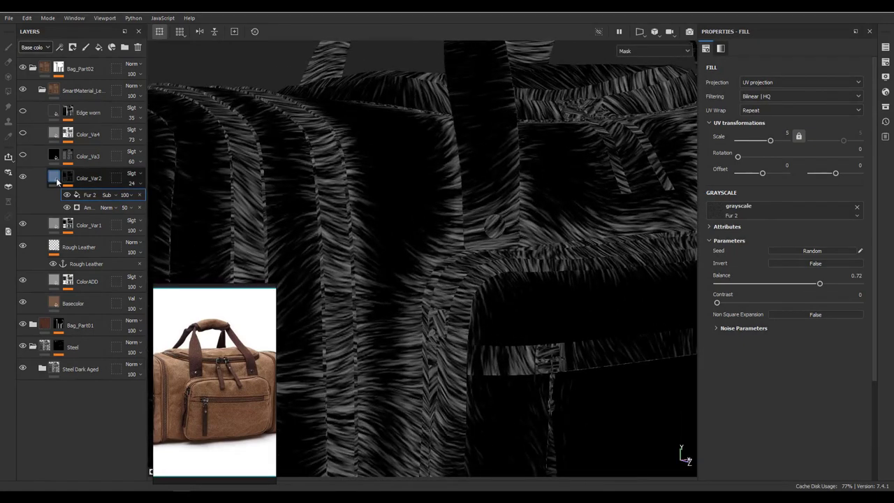
- Darken Color_Var2's base colour to warm dark grey 5D5A5A and adjust its opacity
{"action": "left_click", "coordinate": [23, 179]}
{"action": "left_click", "coordinate": [758, 271]}
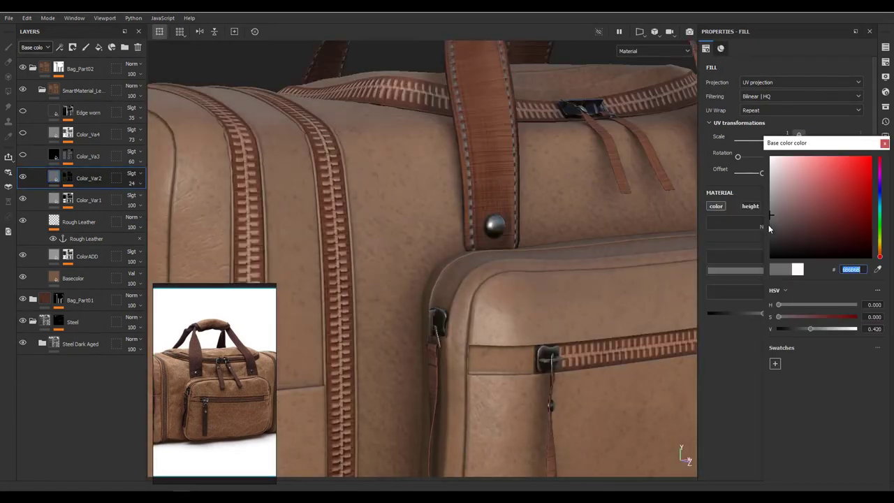
{"action": "left_click_drag", "start_coordinate": [734, 205], "coordinate": [734, 214]}
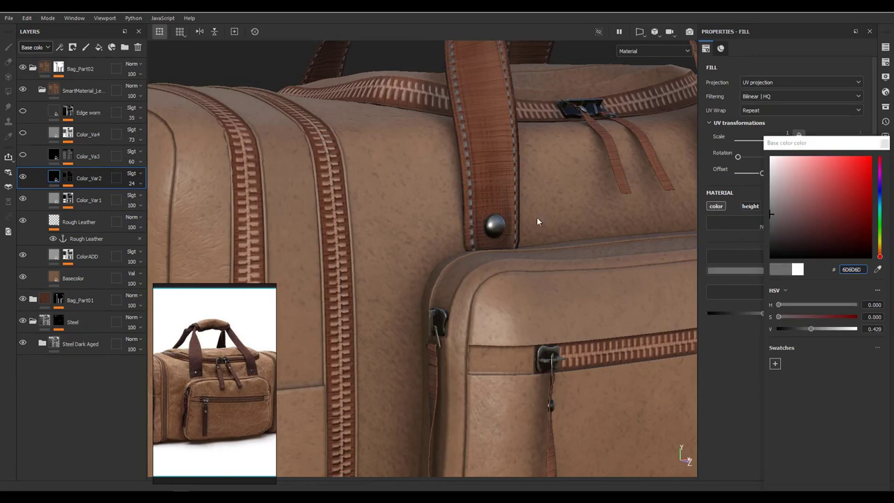
{"action": "left_click", "coordinate": [131, 183]}
{"action": "left_click_drag", "start_coordinate": [136, 201], "coordinate": [140, 203]}
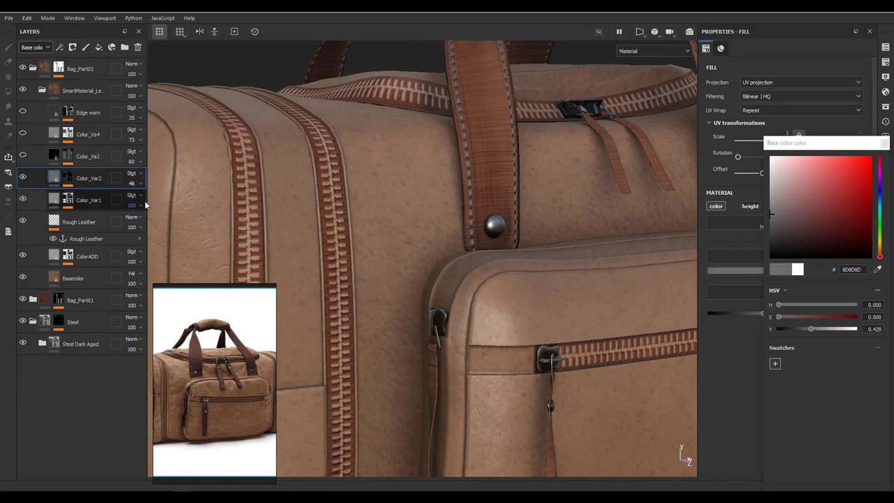
{"action": "left_click", "coordinate": [772, 220]}
{"action": "left_click_drag", "start_coordinate": [559, 238], "coordinate": [440, 238], "text": "alt"}
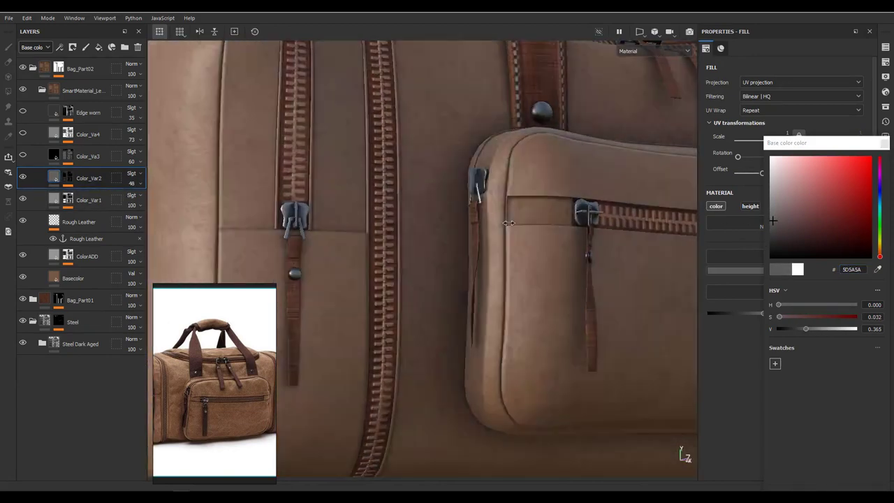
{"action": "left_click", "coordinate": [131, 182]}
- Drop Color_Var2's opacity to 23
{"action": "left_click_drag", "start_coordinate": [140, 201], "coordinate": [215, 202]}
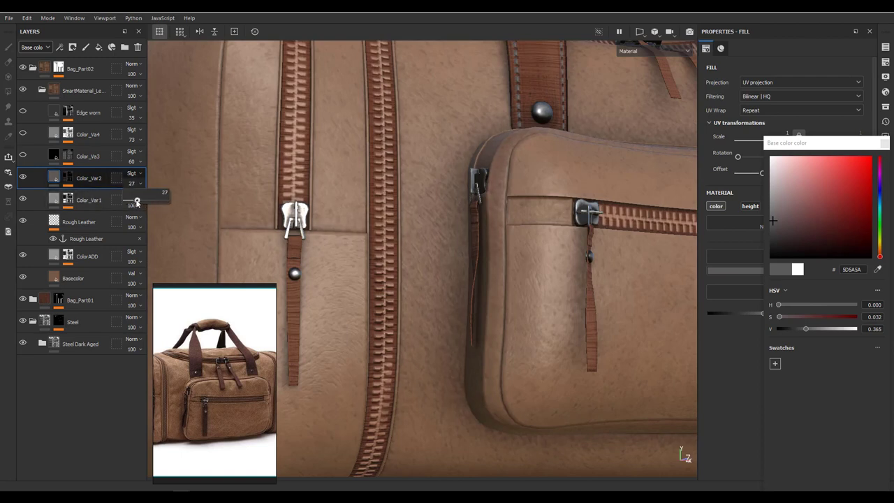
{"action": "left_click_drag", "start_coordinate": [137, 202], "coordinate": [134, 202]}
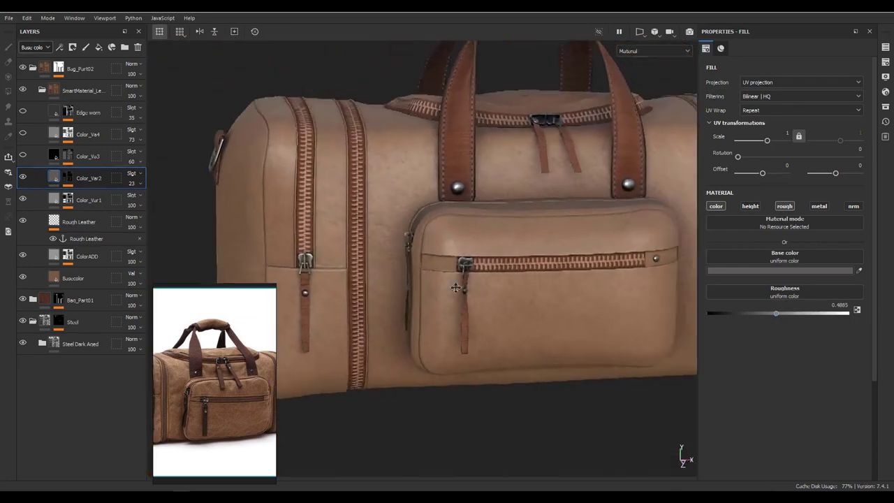
{"action": "left_click_drag", "start_coordinate": [629, 245], "coordinate": [9, 204], "text": "alt"}
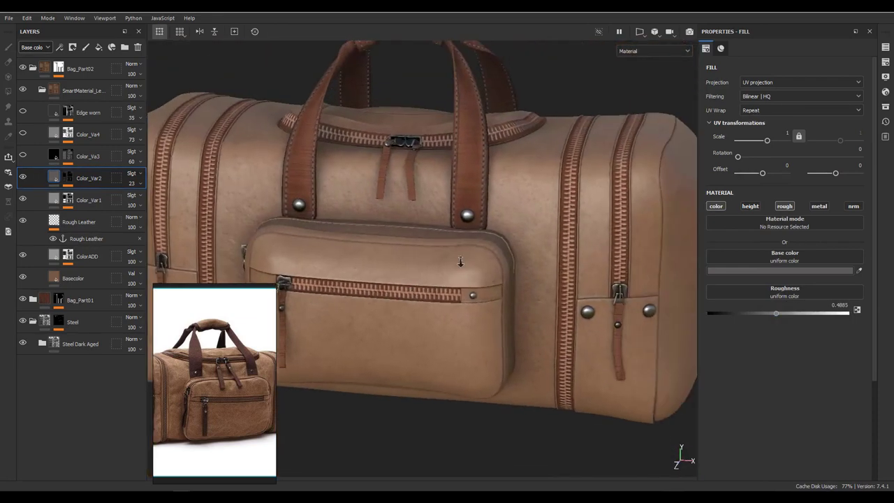
- Turn on Color_Va3 and adjust the contrast of its Grunge Charcoal mask
{"action": "left_click", "coordinate": [23, 155]}
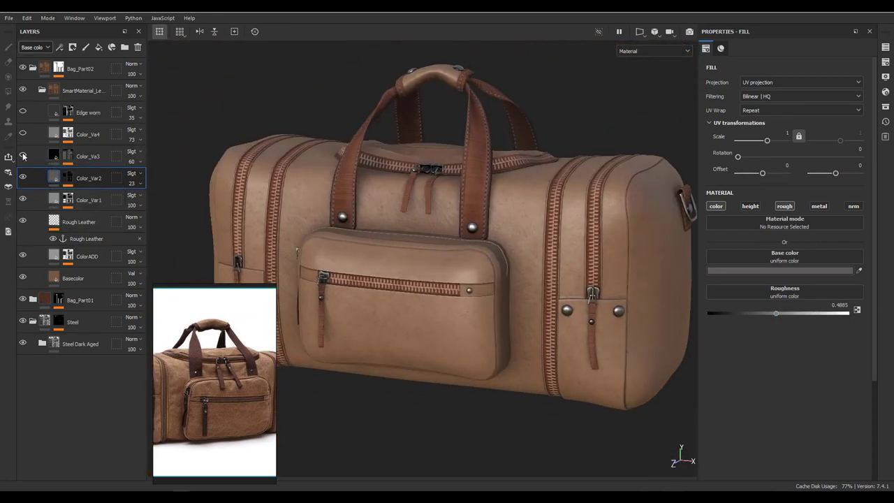
{"action": "left_click", "coordinate": [58, 158]}
{"action": "right_click", "coordinate": [58, 158]}
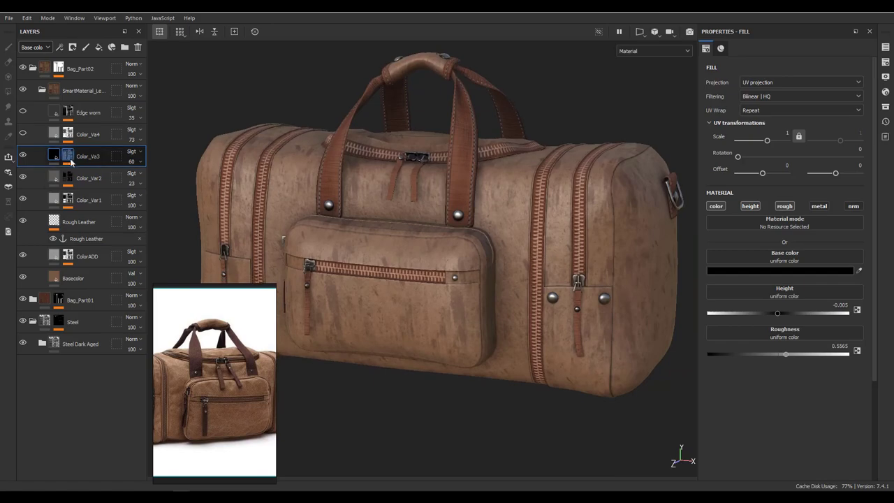
{"action": "left_click", "coordinate": [87, 177]}
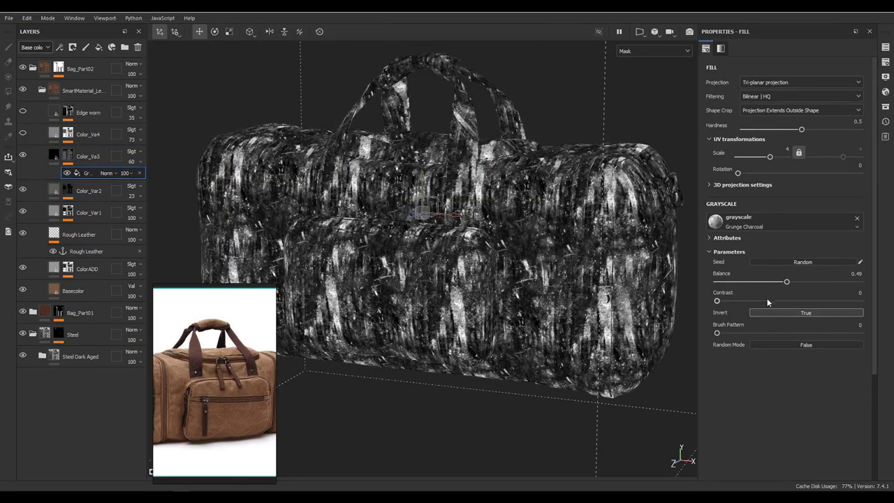
{"action": "mouse_move", "coordinate": [775, 300]}
{"action": "left_mouse_down"}
{"action": "mouse_move", "coordinate": [855, 302]}
{"action": "mouse_move", "coordinate": [789, 301]}
{"action": "mouse_move", "coordinate": [796, 280]}
{"action": "left_mouse_up"}
{"action": "left_click", "coordinate": [57, 157]}
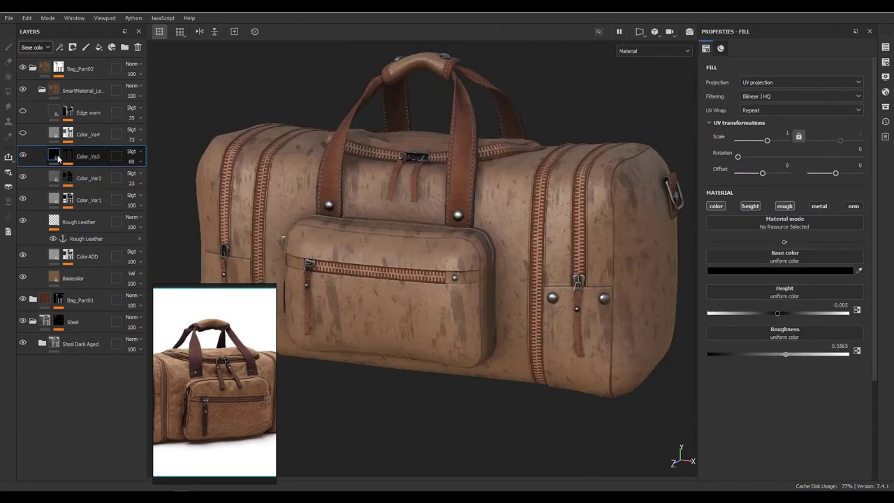
- Give Color_Va3 a light grey DCDCDC base colour at 49 opacity
{"action": "left_click", "coordinate": [727, 272]}
{"action": "left_click_drag", "start_coordinate": [740, 167], "coordinate": [704, 169]}
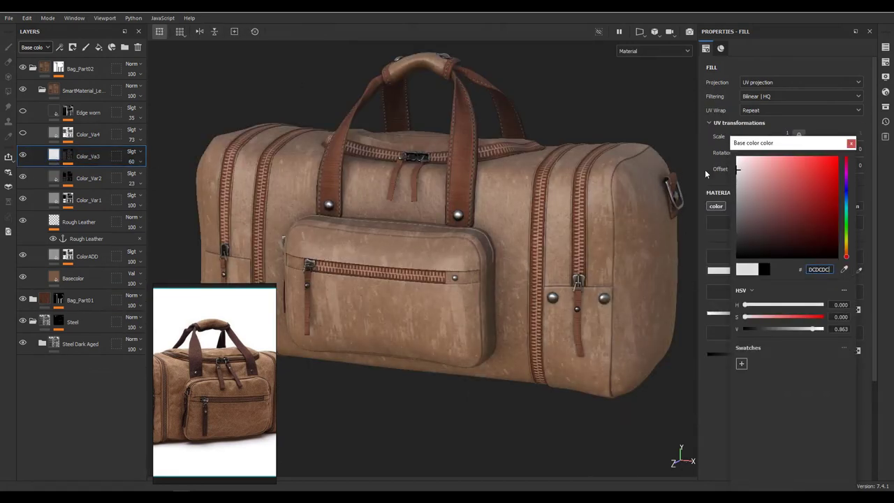
{"action": "left_click", "coordinate": [131, 162]}
{"action": "left_click_drag", "start_coordinate": [144, 174], "coordinate": [155, 177]}
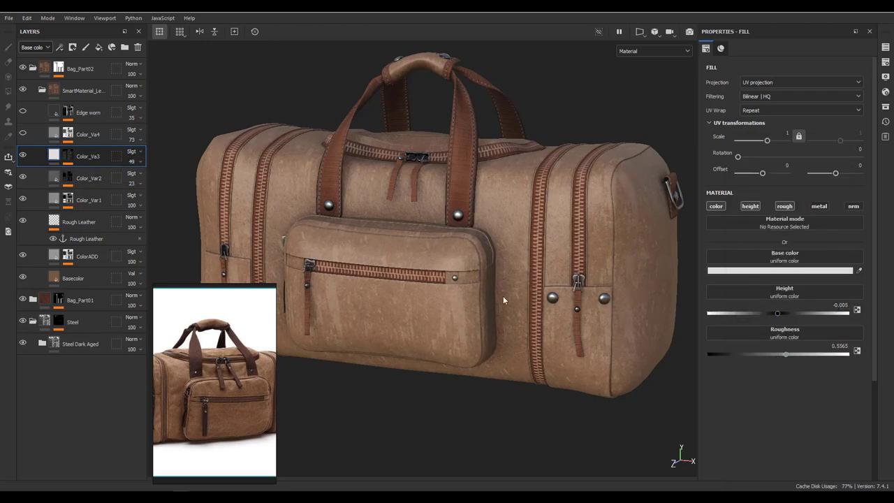
- Check the grunge from a higher side view and enable the Color_Va4 layer
{"action": "mouse_move", "coordinate": [502, 300]}
{"action": "left_mouse_down", "text": "alt"}
{"action": "mouse_move", "coordinate": [468, 309]}
{"action": "mouse_move", "coordinate": [469, 293]}
{"action": "left_mouse_up", "text": "alt"}
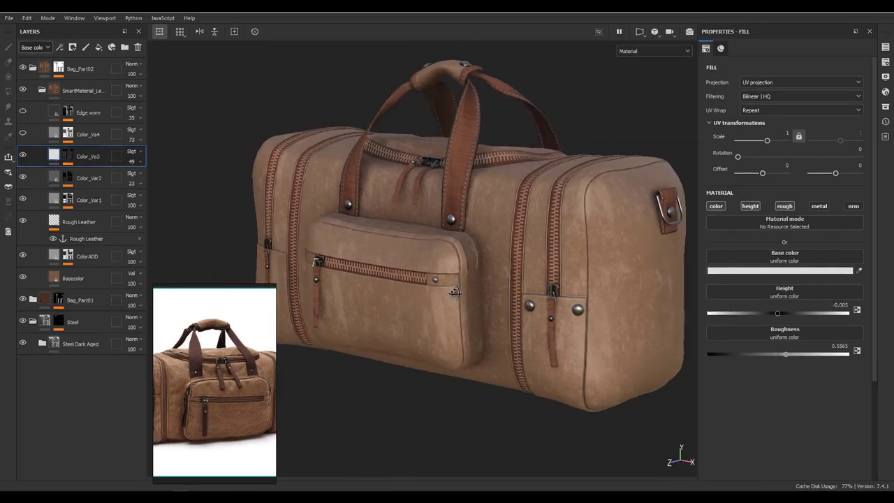
{"action": "left_click_drag", "start_coordinate": [495, 261], "coordinate": [503, 257], "text": "alt"}
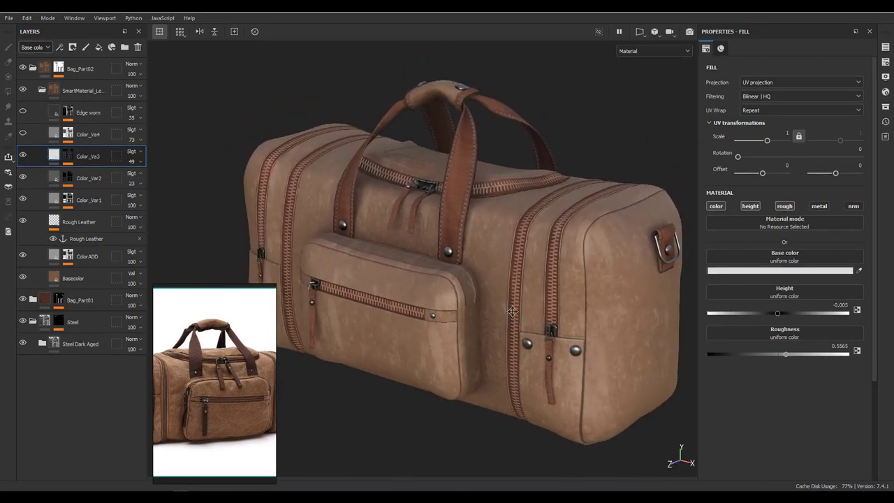
{"action": "left_click", "coordinate": [84, 134]}
- Turn on the Edge worn layer and bring up its mask's edge-wear generator settings
{"action": "left_click", "coordinate": [23, 134]}
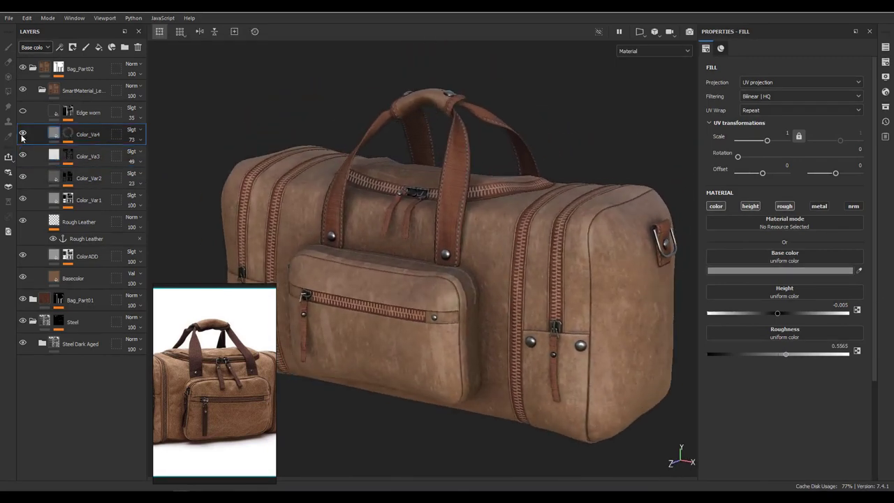
{"action": "left_click_drag", "start_coordinate": [281, 187], "coordinate": [363, 189], "text": "alt"}
{"action": "left_click", "coordinate": [22, 110]}
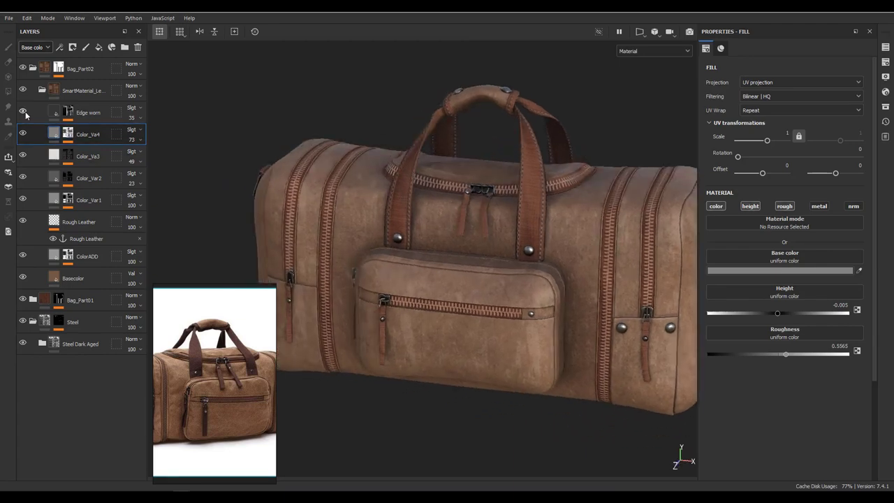
{"action": "left_click", "coordinate": [68, 113], "text": "alt"}
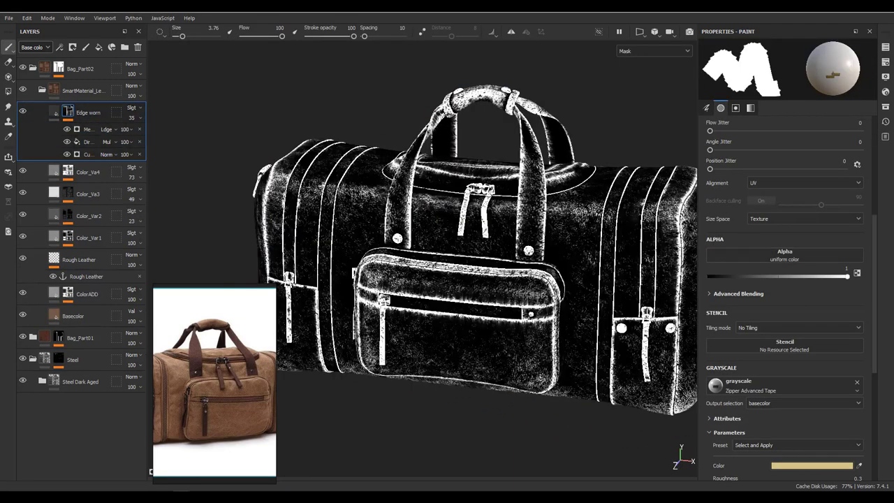
{"action": "left_click_drag", "start_coordinate": [356, 261], "coordinate": [391, 237], "text": "alt"}
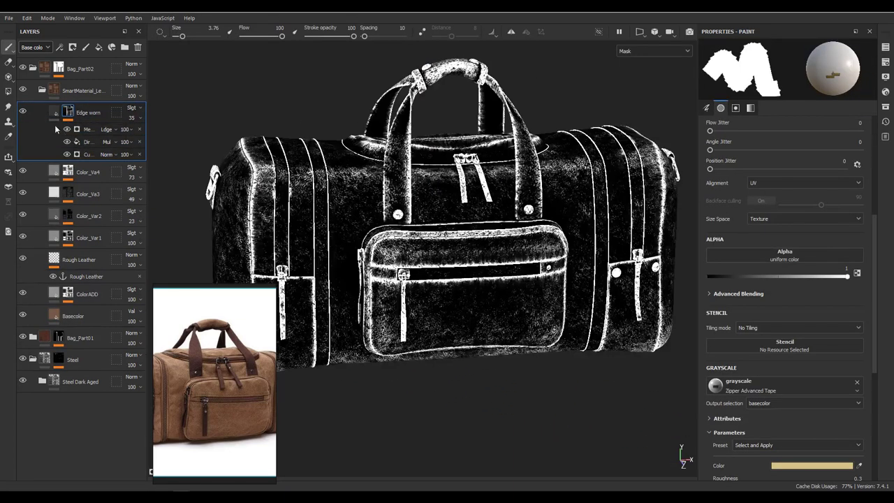
{"action": "left_click", "coordinate": [67, 129]}
{"action": "left_click", "coordinate": [67, 129]}
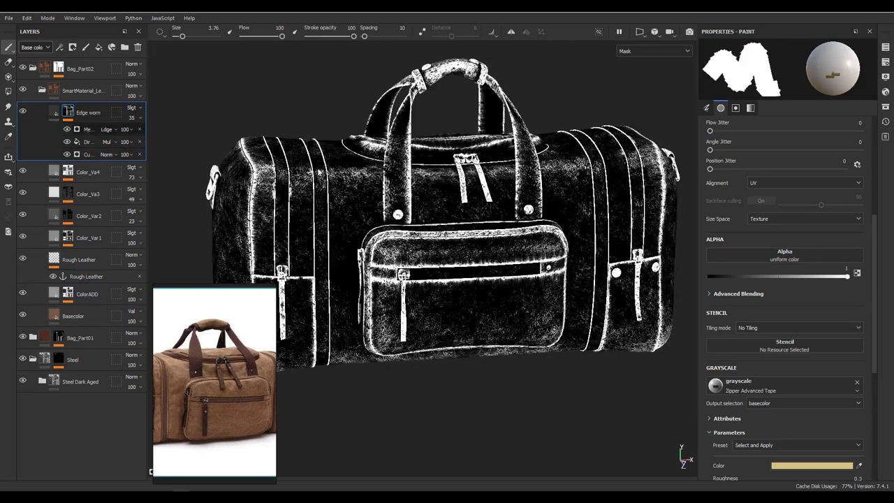
{"action": "left_click", "coordinate": [87, 129]}
- Set grunge amount to 0.18 and AO masking to 0.66, lower curvature weight, and keep wear level near 0.93
{"action": "left_click_drag", "start_coordinate": [724, 207], "coordinate": [739, 208]}
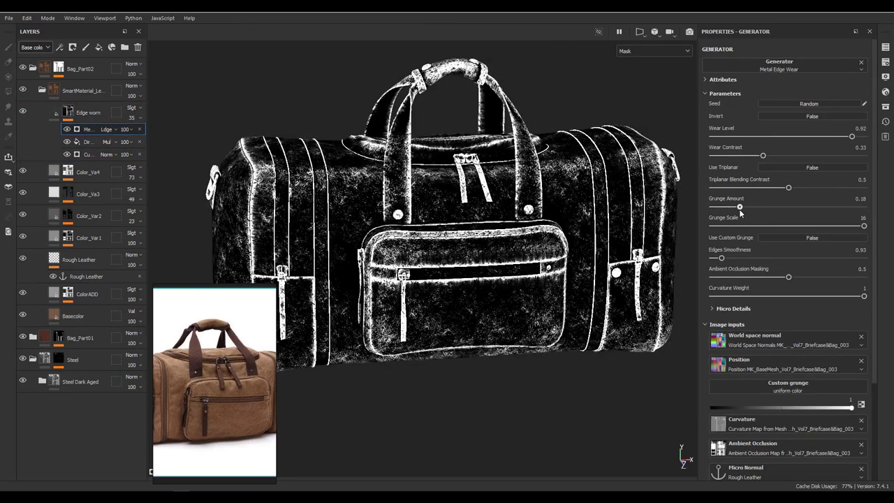
{"action": "left_click_drag", "start_coordinate": [788, 276], "coordinate": [811, 277]}
{"action": "mouse_move", "coordinate": [851, 136]}
{"action": "left_mouse_down"}
{"action": "mouse_move", "coordinate": [796, 137]}
{"action": "mouse_move", "coordinate": [845, 137]}
{"action": "left_mouse_up"}
{"action": "left_click_drag", "start_coordinate": [864, 296], "coordinate": [824, 296]}
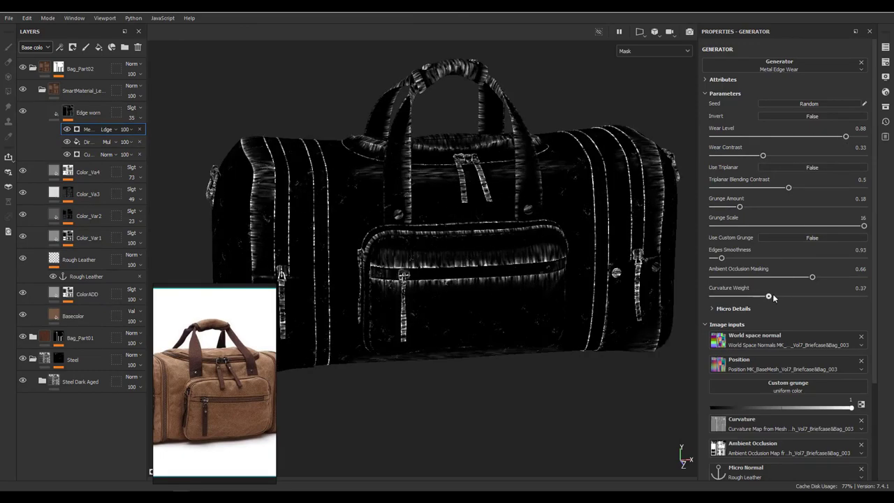
{"action": "left_click_drag", "start_coordinate": [846, 136], "coordinate": [854, 135]}
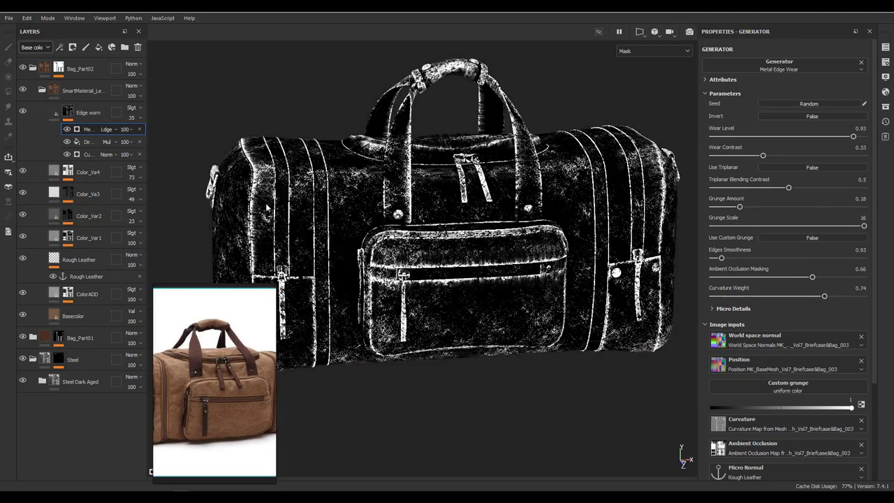
- Set the Edge worn layer's opacity to 44 and collapse the leather material group
{"action": "left_click", "coordinate": [88, 113]}
{"action": "scroll", "coordinate": [476, 224], "scroll_direction": "up", "scroll_amount": 5}
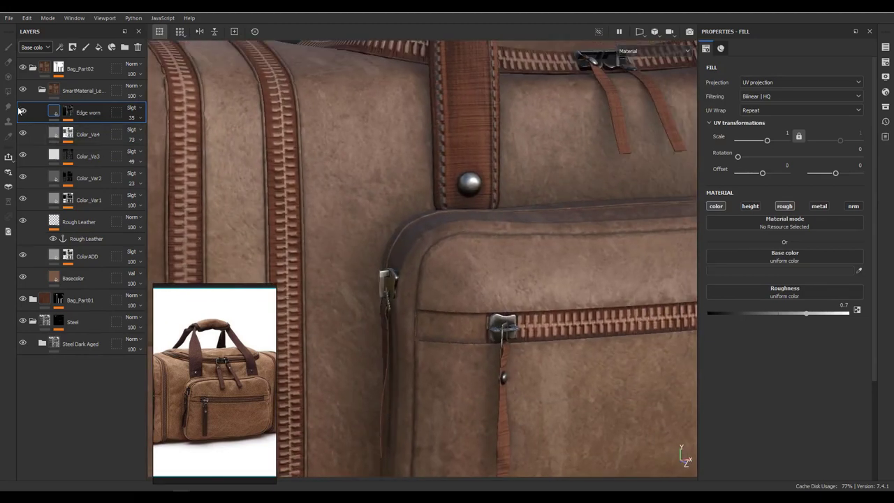
{"action": "left_click", "coordinate": [782, 270]}
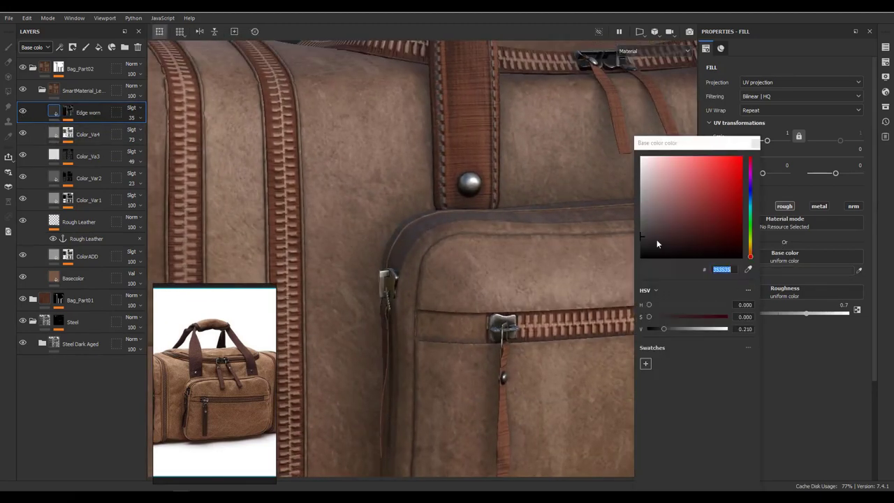
{"action": "left_click", "coordinate": [754, 143]}
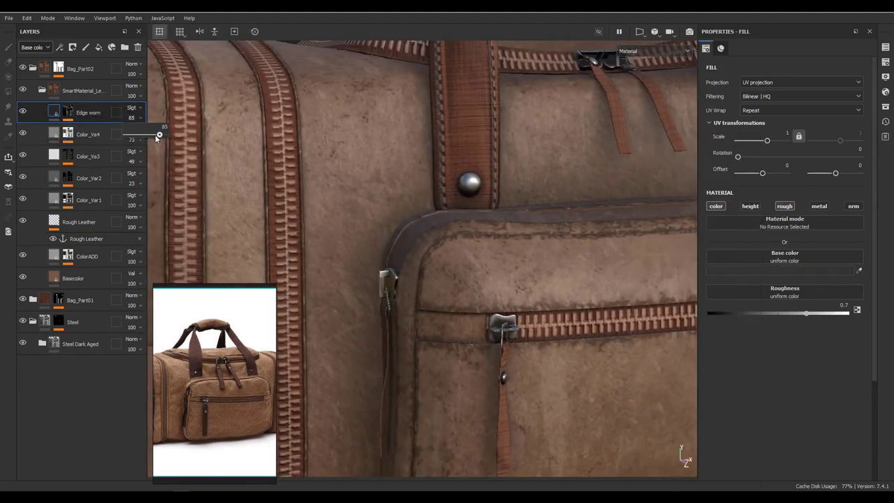
{"action": "scroll", "coordinate": [476, 247], "scroll_direction": "down", "scroll_amount": 5}
{"action": "left_click_drag", "start_coordinate": [476, 248], "coordinate": [492, 300], "text": "alt"}
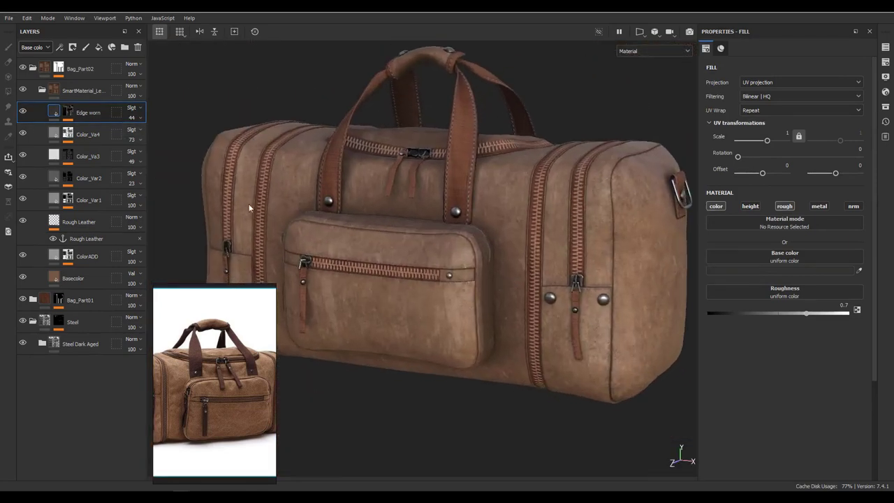
{"action": "left_click", "coordinate": [39, 91]}
- Add a ColorADD fill layer with Soft Light blending and a mid-grey base colour
{"action": "left_click", "coordinate": [99, 47]}
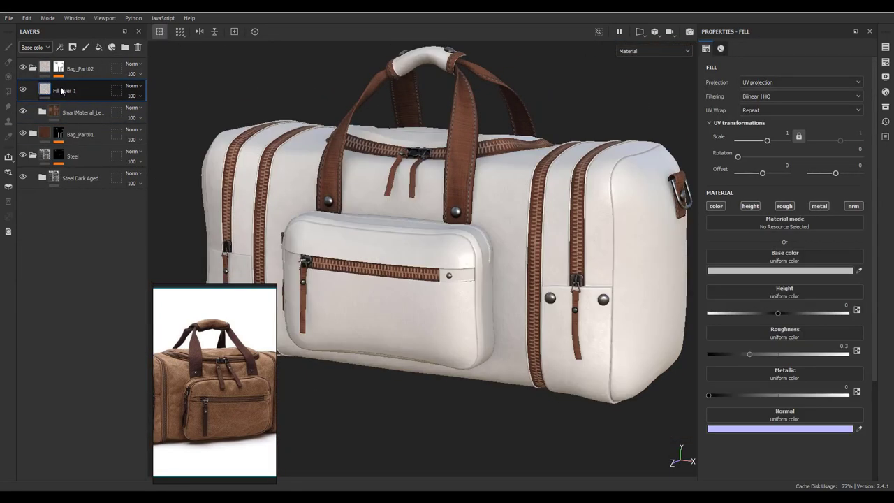
{"action": "left_click", "coordinate": [130, 87]}
{"action": "left_click", "coordinate": [140, 265]}
{"action": "left_click", "coordinate": [779, 270]}
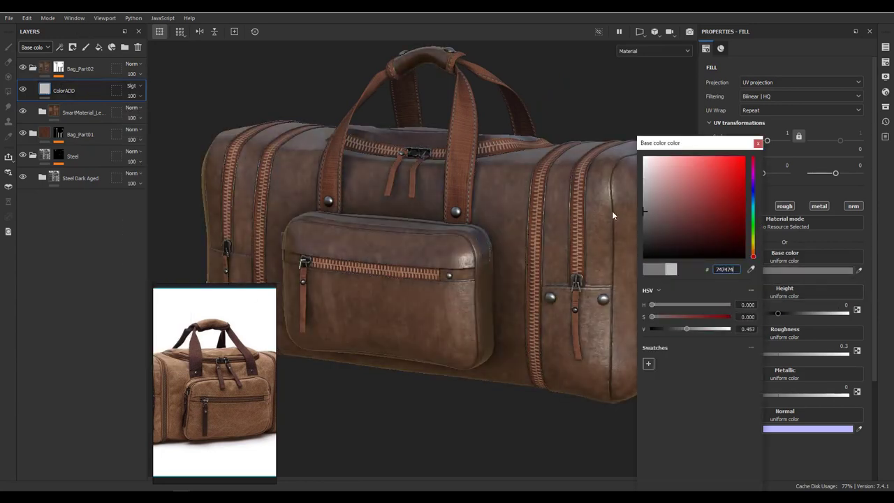
{"action": "left_click", "coordinate": [612, 209]}
- Disable the height, roughness, metallic and normal channels on ColorADD
{"action": "left_click", "coordinate": [749, 206]}
{"action": "left_click", "coordinate": [784, 206]}
{"action": "left_click", "coordinate": [818, 206]}
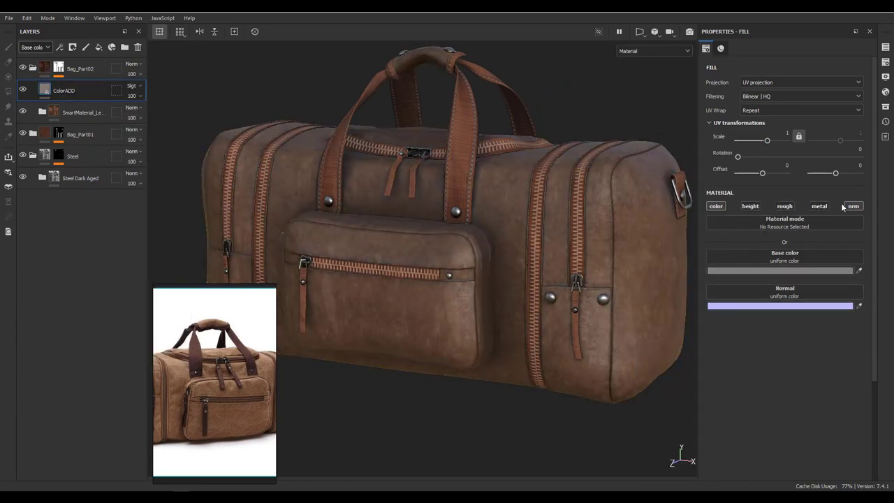
{"action": "left_click", "coordinate": [852, 206]}
{"action": "left_click_drag", "start_coordinate": [558, 239], "coordinate": [524, 231], "text": "alt"}
- Give ColorADD a black mask with a paint effect
{"action": "right_click", "coordinate": [66, 90]}
{"action": "left_click", "coordinate": [98, 100]}
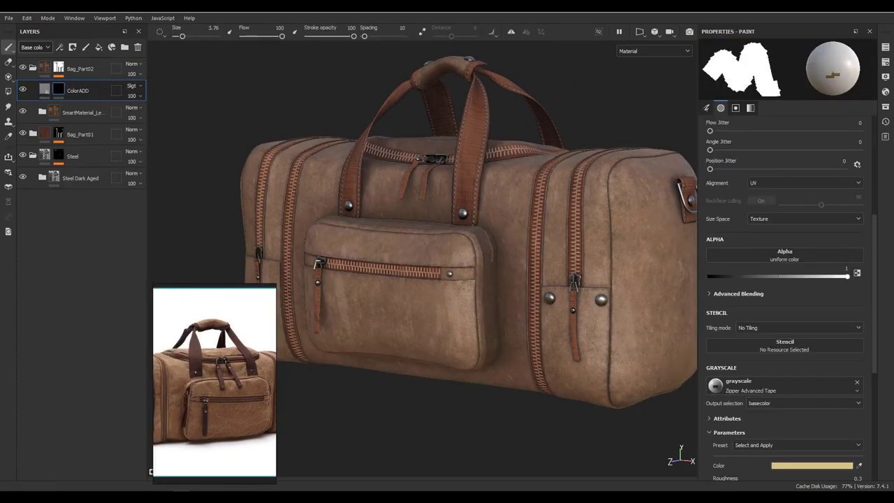
{"action": "right_click", "coordinate": [59, 90]}
{"action": "left_click", "coordinate": [84, 403]}
- Polygon-fill selected bag panels into the ColorADD mask and delete the extra paint effect
{"action": "left_click", "coordinate": [9, 91]}
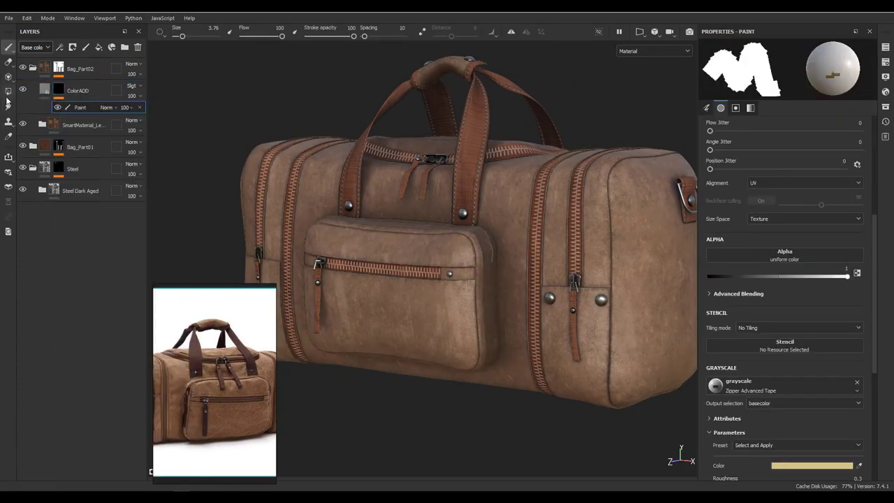
{"action": "scroll", "coordinate": [492, 254], "scroll_direction": "up", "scroll_amount": 5}
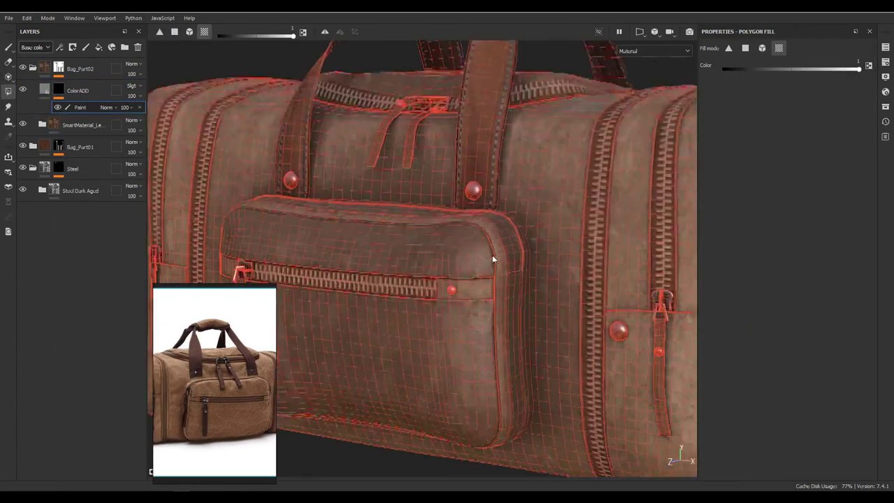
{"action": "scroll", "coordinate": [504, 247], "scroll_direction": "up", "scroll_amount": 4}
{"action": "mouse_move", "coordinate": [504, 248]}
{"action": "left_mouse_down", "text": "alt"}
{"action": "mouse_move", "coordinate": [530, 307]}
{"action": "mouse_move", "coordinate": [374, 237]}
{"action": "mouse_move", "coordinate": [452, 225]}
{"action": "mouse_move", "coordinate": [398, 216]}
{"action": "left_mouse_up", "text": "alt"}
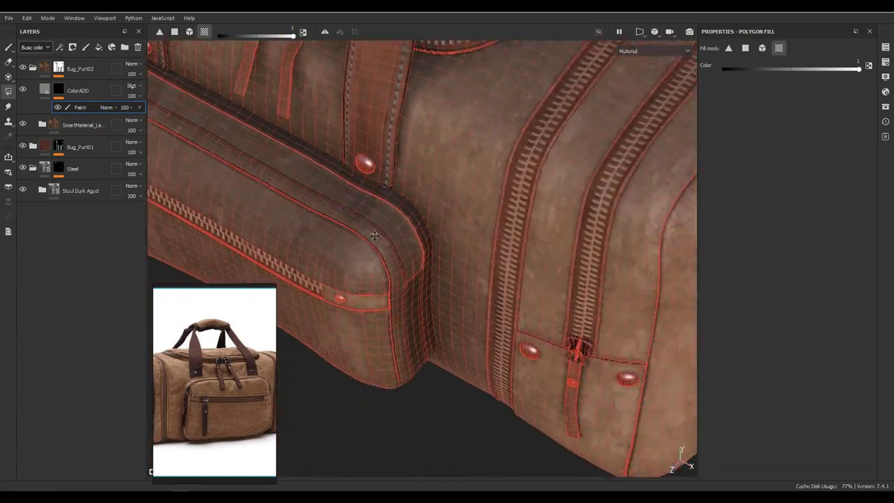
{"action": "scroll", "coordinate": [374, 237], "scroll_direction": "down", "scroll_amount": 5}
{"action": "scroll", "coordinate": [451, 225], "scroll_direction": "up", "scroll_amount": 2}
{"action": "scroll", "coordinate": [449, 222], "scroll_direction": "up", "scroll_amount": 2}
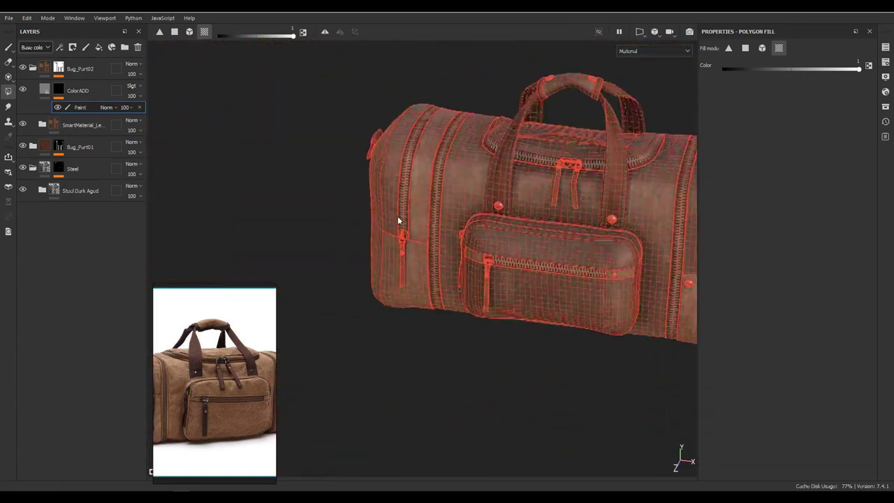
{"action": "scroll", "coordinate": [380, 168], "scroll_direction": "up", "scroll_amount": 3}
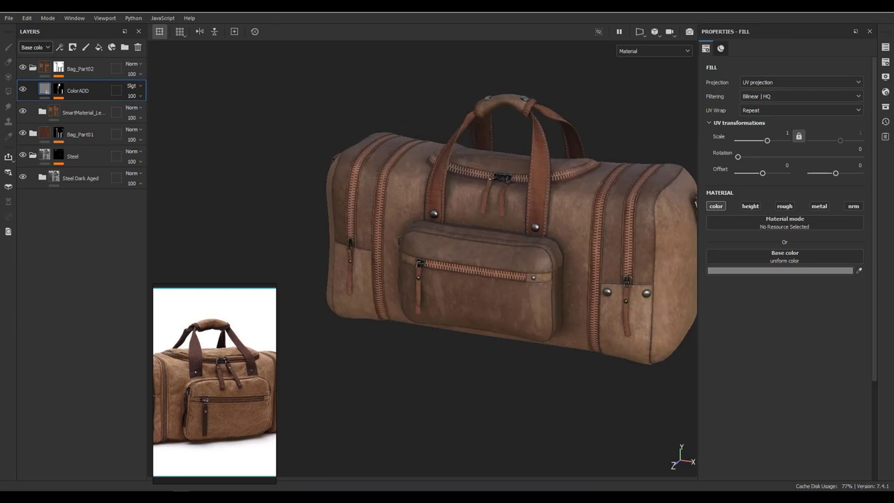
{"action": "left_click_drag", "start_coordinate": [535, 229], "coordinate": [489, 209], "text": "alt"}
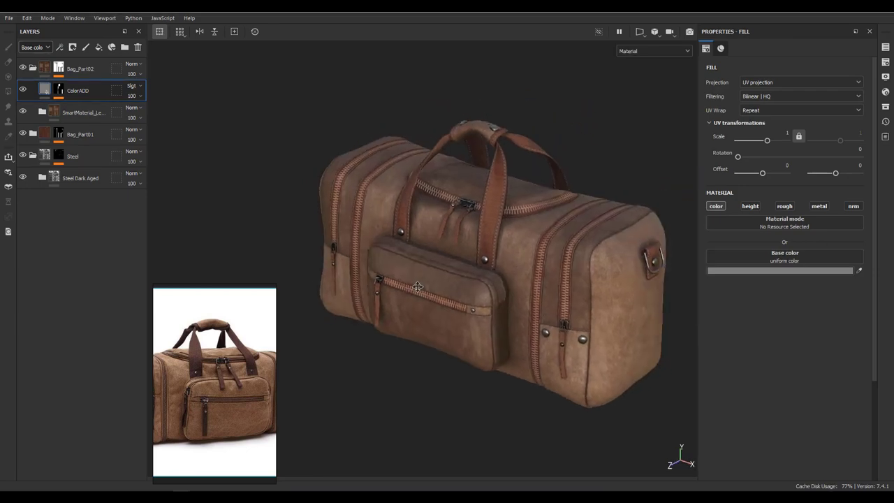
{"action": "scroll", "coordinate": [489, 210], "scroll_direction": "up", "scroll_amount": 3}
{"action": "key", "text": "4"}
{"action": "scroll", "coordinate": [530, 177], "scroll_direction": "up", "scroll_amount": 2}
{"action": "mouse_move", "coordinate": [530, 175]}
{"action": "left_mouse_down", "text": "alt"}
{"action": "mouse_move", "coordinate": [491, 249]}
{"action": "mouse_move", "coordinate": [442, 235]}
{"action": "mouse_move", "coordinate": [399, 150]}
{"action": "left_mouse_up", "text": "alt"}
{"action": "key", "text": "Delete"}
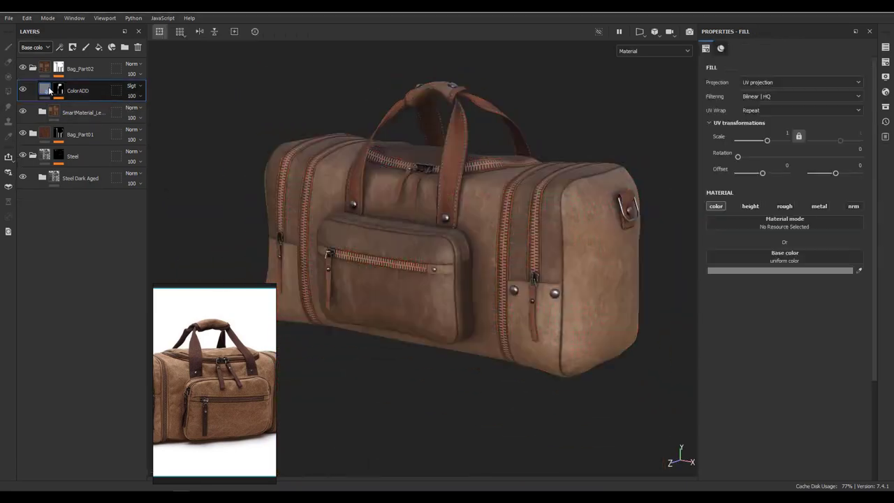
{"action": "mouse_move", "coordinate": [433, 233]}
{"action": "left_mouse_down", "text": "alt"}
{"action": "mouse_move", "coordinate": [543, 283]}
{"action": "mouse_move", "coordinate": [622, 273]}
{"action": "mouse_move", "coordinate": [567, 309]}
{"action": "mouse_move", "coordinate": [670, 303]}
{"action": "mouse_move", "coordinate": [672, 371]}
{"action": "mouse_move", "coordinate": [687, 361]}
{"action": "mouse_move", "coordinate": [433, 314]}
{"action": "left_mouse_up", "text": "alt"}
{"action": "scroll", "coordinate": [213, 263], "scroll_direction": "up", "scroll_amount": 3}
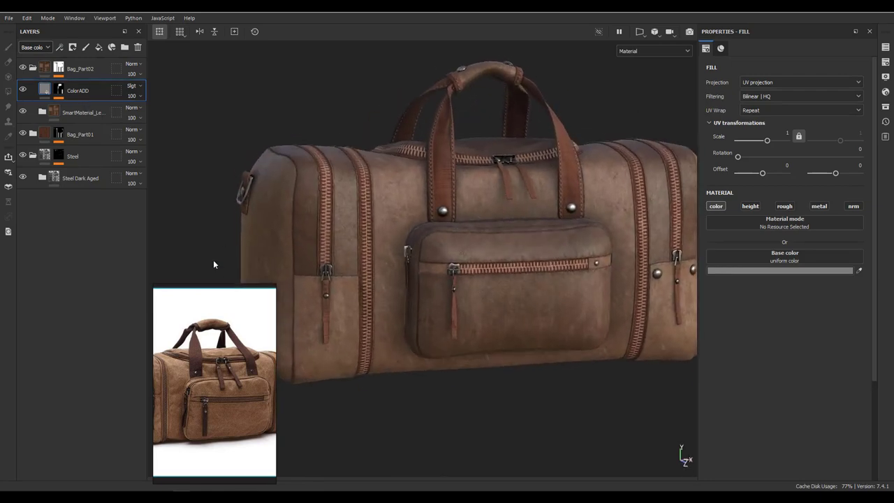
- Inspect the Bag_Part01 folder and its Zipper layer masks
{"action": "left_click", "coordinate": [32, 134]}
{"action": "left_click", "coordinate": [59, 177]}
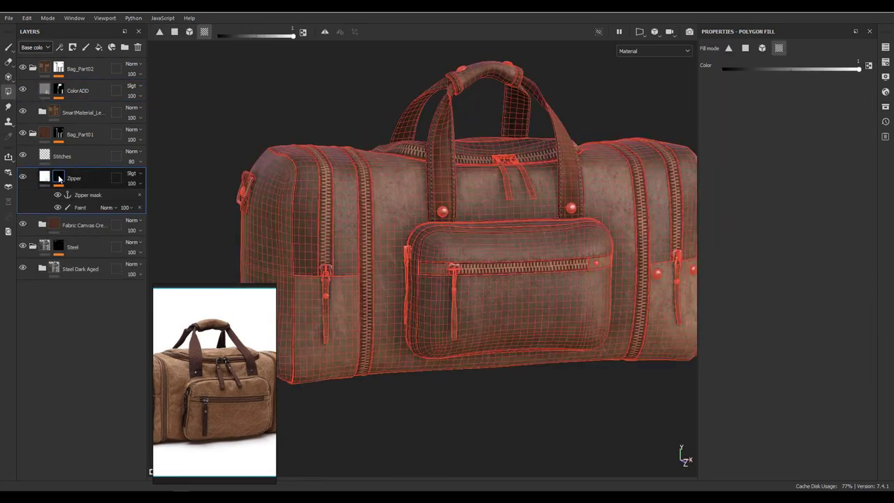
{"action": "left_click", "coordinate": [58, 133]}
{"action": "left_click_drag", "start_coordinate": [490, 295], "coordinate": [439, 217], "text": "alt"}
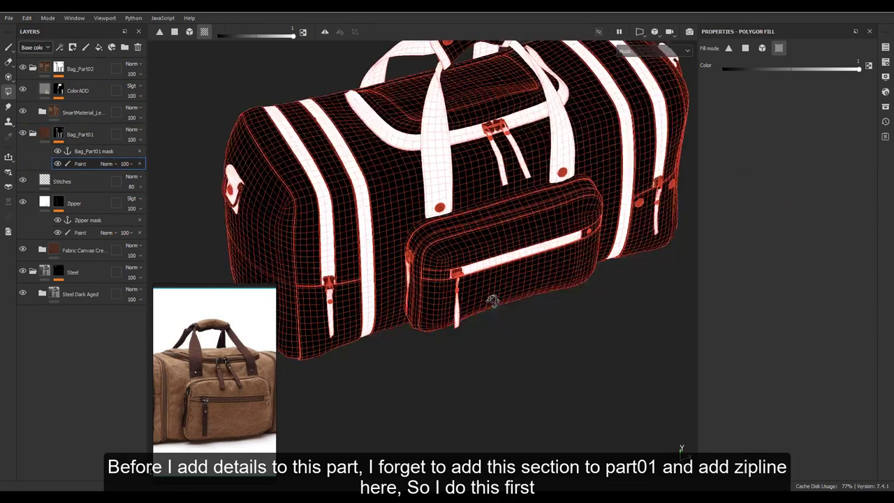
{"action": "scroll", "coordinate": [440, 217], "scroll_direction": "up", "scroll_amount": 5}
{"action": "left_click", "coordinate": [33, 134]}
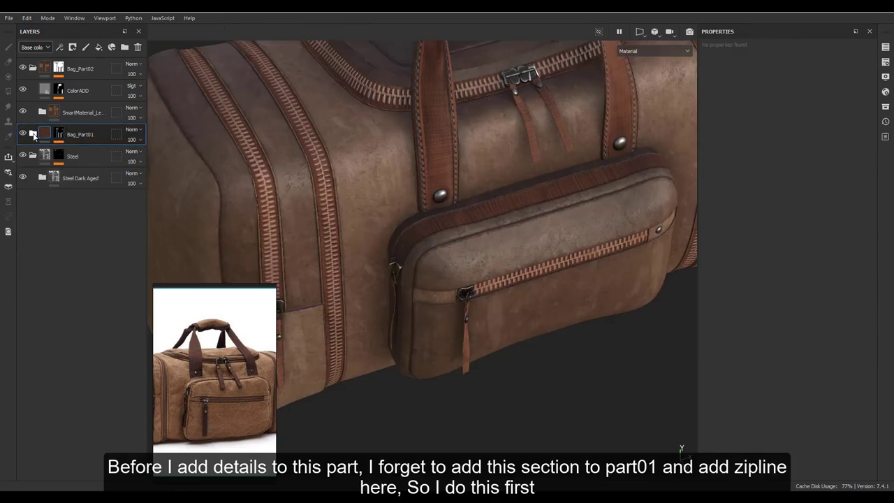
{"action": "left_click", "coordinate": [42, 180]}
{"action": "mouse_move", "coordinate": [481, 258]}
{"action": "left_mouse_down", "text": "alt"}
{"action": "mouse_move", "coordinate": [358, 183]}
{"action": "mouse_move", "coordinate": [515, 236]}
{"action": "left_mouse_up", "text": "alt"}
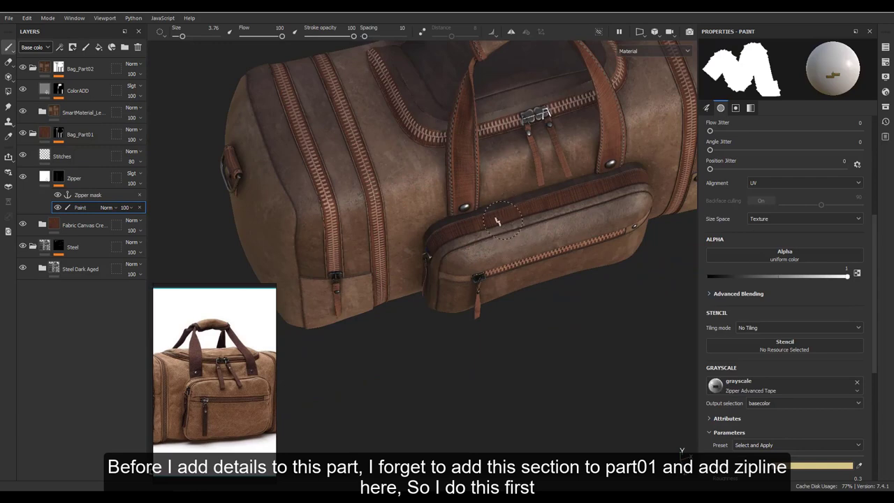
- Switch to the 2D/3D split view with F1 and select the ColorADD layer
{"action": "key", "text": "F1"}
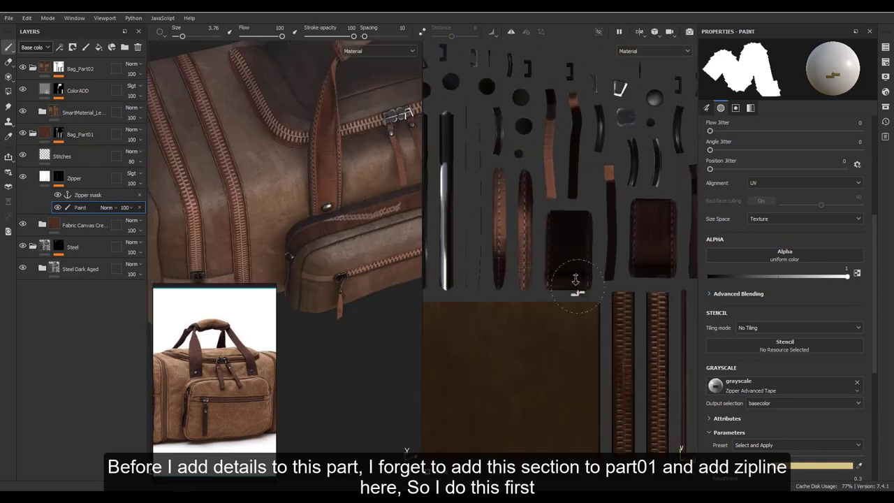
{"action": "scroll", "coordinate": [575, 280], "scroll_direction": "down", "scroll_amount": 2}
{"action": "middle_click_drag", "start_coordinate": [575, 279], "coordinate": [543, 87]}
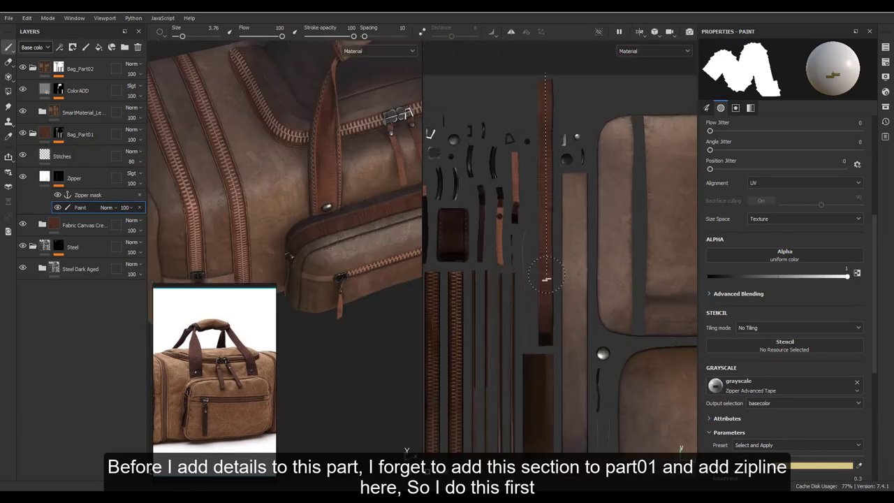
{"action": "mouse_move", "coordinate": [335, 209]}
{"action": "left_mouse_down", "text": "alt"}
{"action": "mouse_move", "coordinate": [237, 156]}
{"action": "mouse_move", "coordinate": [447, 174]}
{"action": "mouse_move", "coordinate": [361, 194]}
{"action": "left_mouse_up", "text": "alt"}
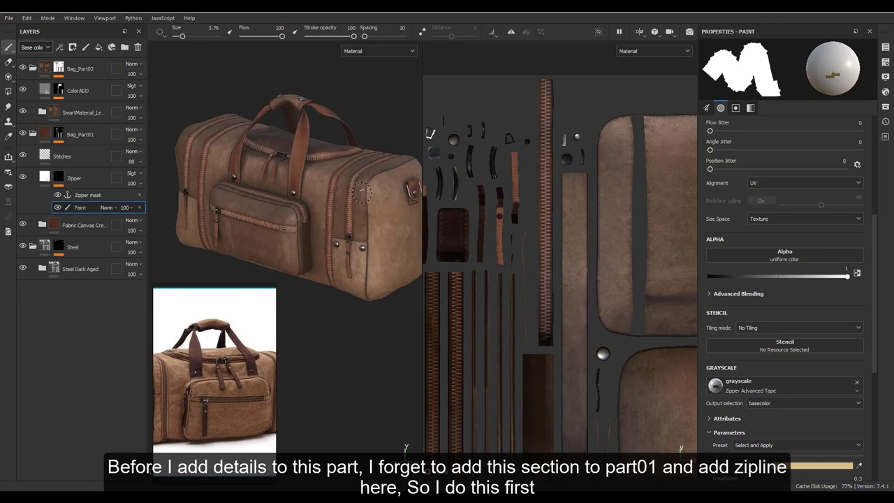
{"action": "left_click", "coordinate": [33, 178]}
{"action": "left_click", "coordinate": [105, 90]}
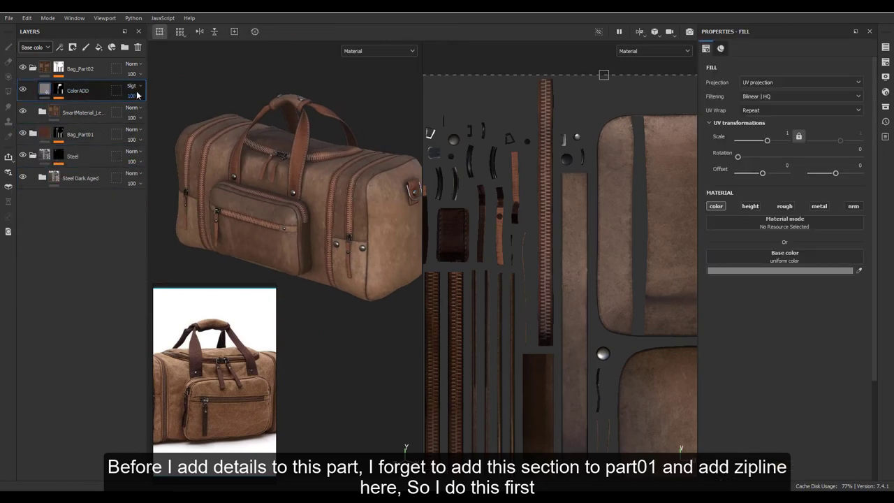
- Add a Stitches paint layer above ColorADD that paints into the Base color channel
{"action": "left_click", "coordinate": [85, 47]}
{"action": "type", "text": "Stitches"}
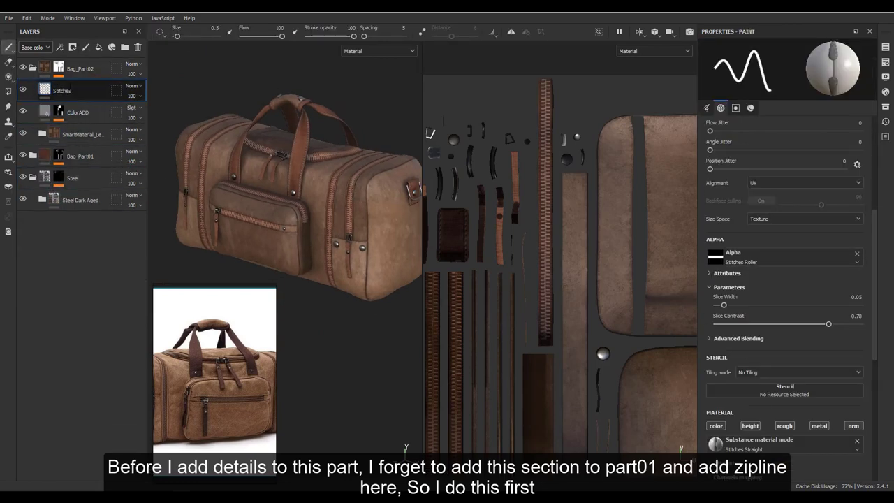
{"action": "key", "text": "Return"}
{"action": "scroll", "coordinate": [354, 226], "scroll_direction": "up", "scroll_amount": 5}
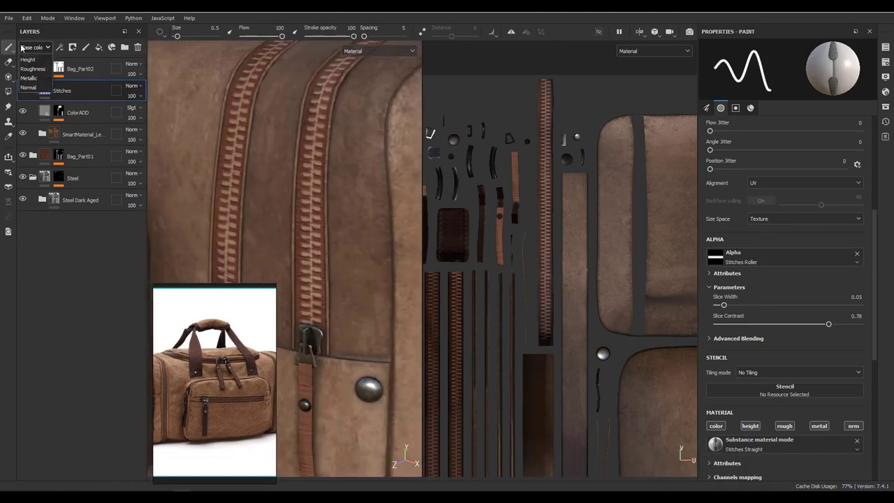
{"action": "left_click", "coordinate": [27, 59]}
{"action": "left_click", "coordinate": [131, 86]}
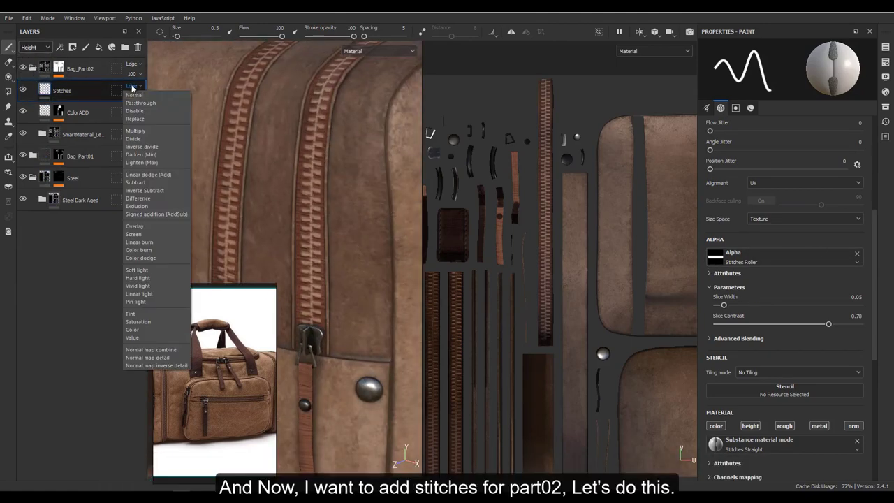
{"action": "left_click", "coordinate": [134, 95]}
{"action": "left_click", "coordinate": [39, 47]}
{"action": "left_click", "coordinate": [35, 60]}
- Paint a straight stitch line down the first long strap strip in the UV view
{"action": "scroll", "coordinate": [279, 209], "scroll_direction": "down", "scroll_amount": 5}
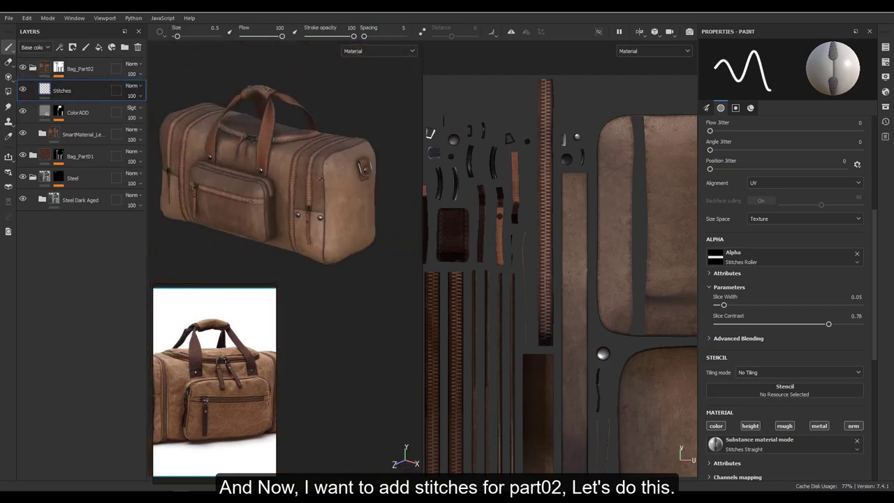
{"action": "scroll", "coordinate": [491, 160], "scroll_direction": "up", "scroll_amount": 3}
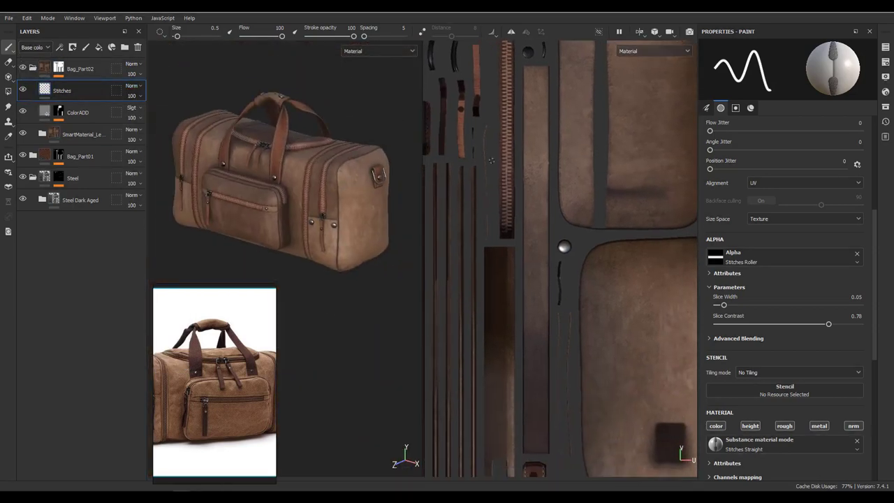
{"action": "scroll", "coordinate": [315, 216], "scroll_direction": "up", "scroll_amount": 5}
{"action": "scroll", "coordinate": [594, 169], "scroll_direction": "down", "scroll_amount": 3}
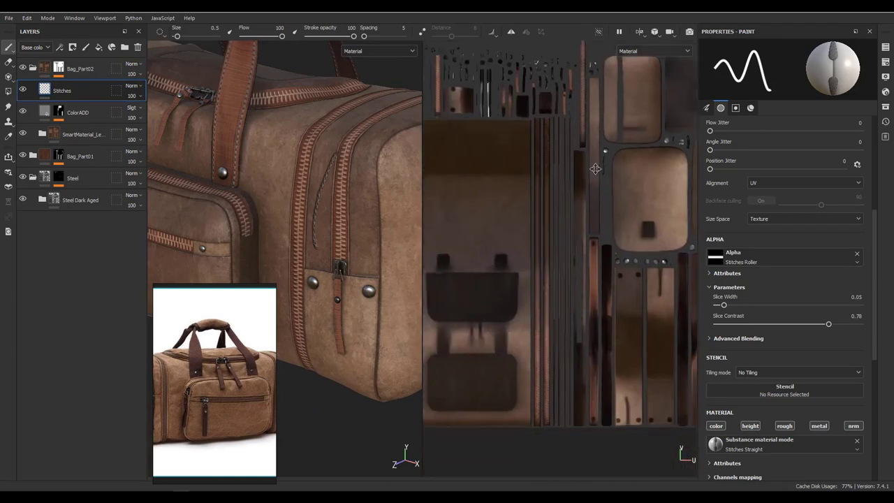
{"action": "scroll", "coordinate": [595, 168], "scroll_direction": "up", "scroll_amount": 2}
{"action": "scroll", "coordinate": [595, 169], "scroll_direction": "up", "scroll_amount": 2}
{"action": "scroll", "coordinate": [595, 168], "scroll_direction": "up", "scroll_amount": 2}
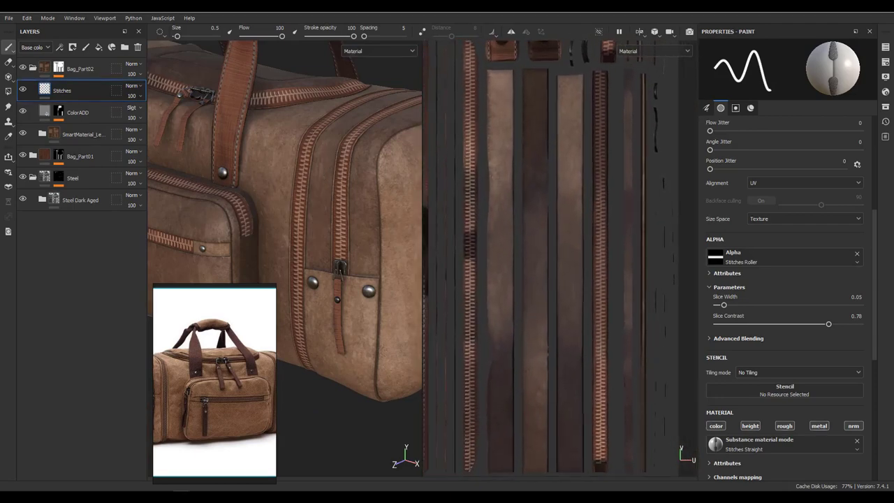
{"action": "middle_click_drag", "start_coordinate": [556, 78], "coordinate": [550, 77]}
{"action": "left_click", "coordinate": [552, 72]}
{"action": "left_click", "coordinate": [552, 464], "text": "shift"}
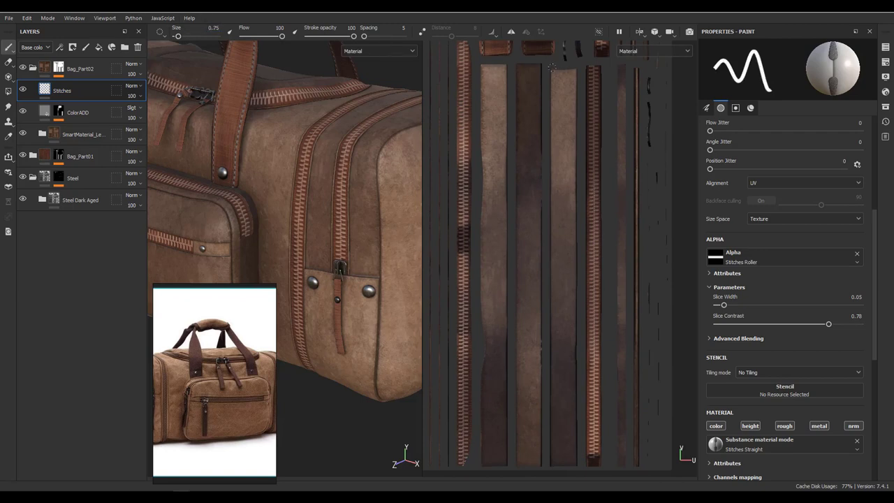
{"action": "left_click", "coordinate": [554, 469], "text": "shift"}
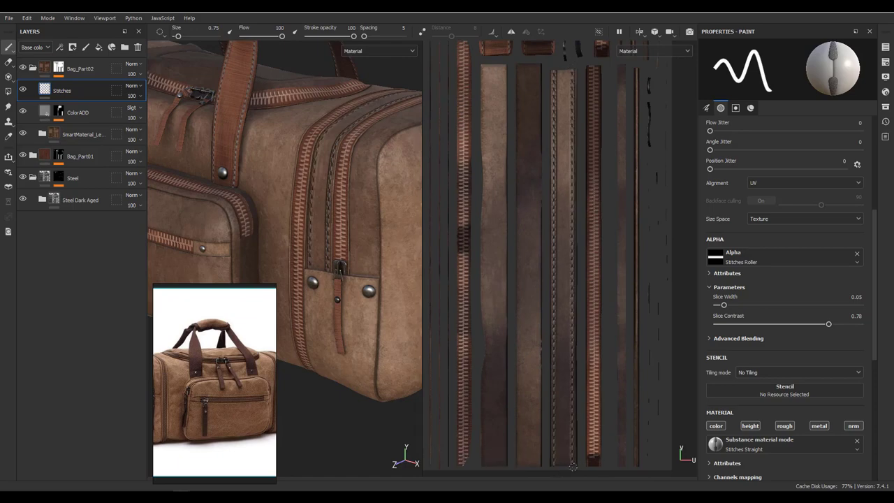
- Paint straight stitches down the next strip and along the strap
{"action": "left_click_drag", "start_coordinate": [314, 209], "coordinate": [251, 209], "text": "alt"}
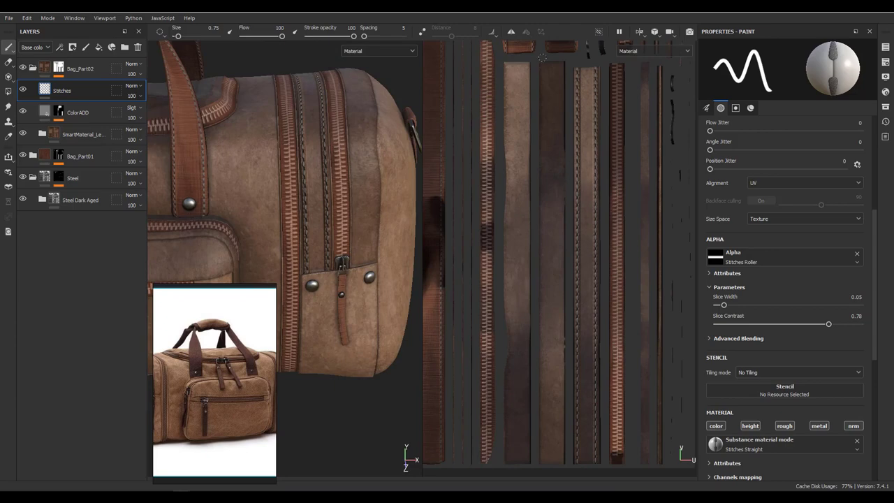
{"action": "left_click", "coordinate": [542, 464], "text": "shift"}
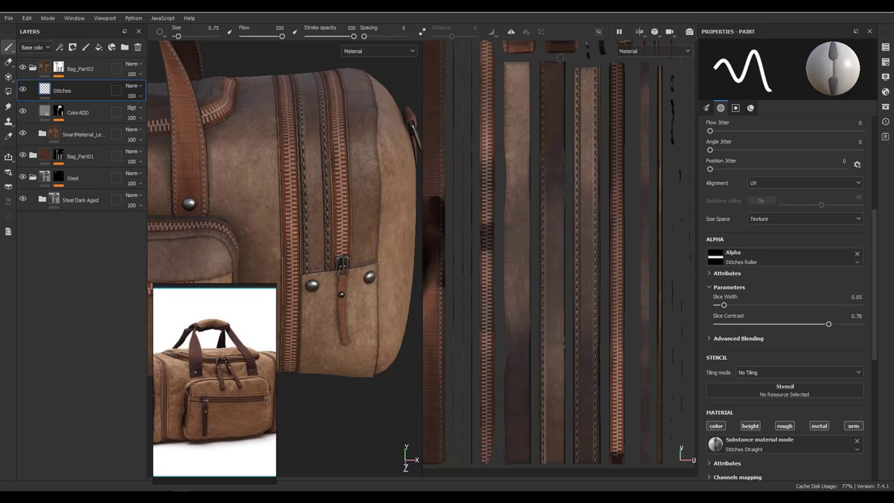
{"action": "mouse_move", "coordinate": [328, 265]}
{"action": "left_mouse_down", "text": "alt"}
{"action": "mouse_move", "coordinate": [302, 250]}
{"action": "mouse_move", "coordinate": [499, 257]}
{"action": "left_mouse_up", "text": "alt"}
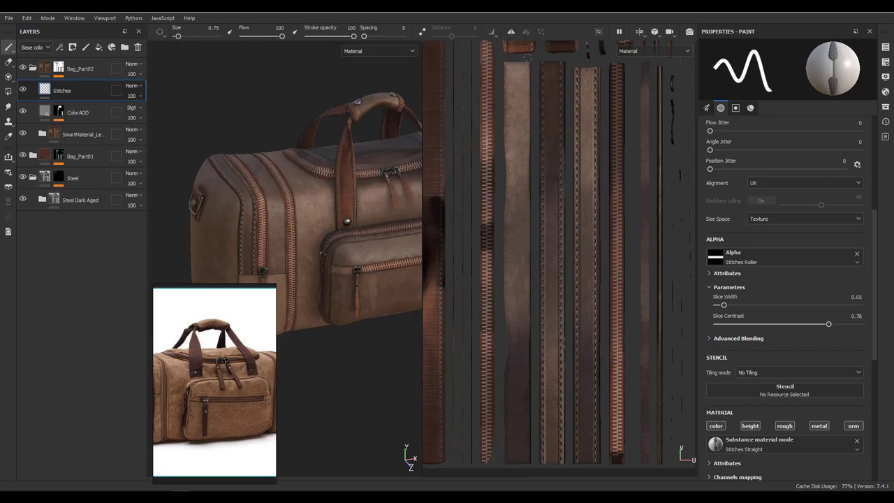
{"action": "left_click_drag", "start_coordinate": [527, 62], "coordinate": [510, 76], "text": "alt"}
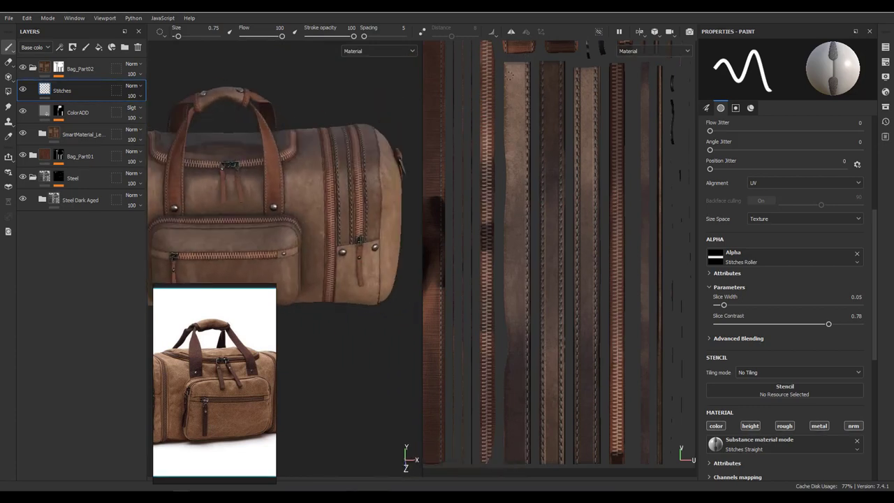
{"action": "key", "text": "shift"}
{"action": "left_click", "coordinate": [506, 143], "text": "shift"}
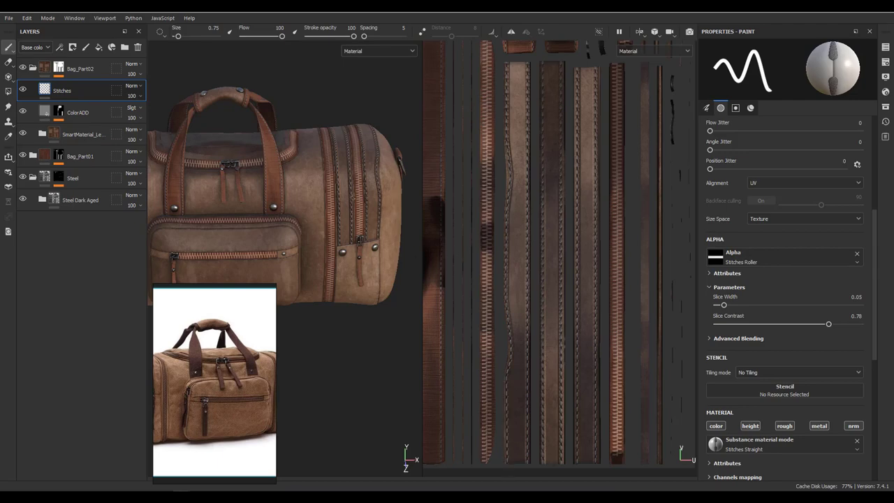
- Stitch straight lines along the left and right edges of both riveted strap panels
{"action": "scroll", "coordinate": [359, 239], "scroll_direction": "up", "scroll_amount": 3}
{"action": "scroll", "coordinate": [540, 228], "scroll_direction": "up", "scroll_amount": 5}
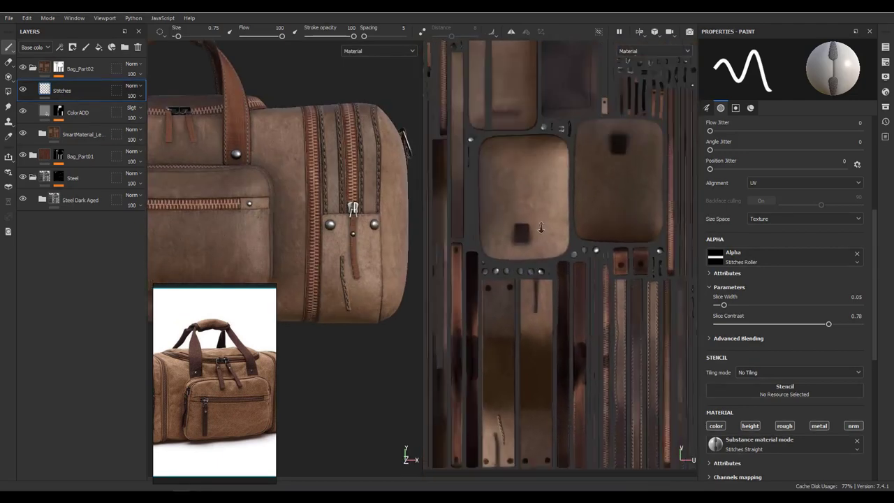
{"action": "scroll", "coordinate": [540, 227], "scroll_direction": "up", "scroll_amount": 3}
{"action": "middle_click_drag", "start_coordinate": [540, 228], "coordinate": [526, 138]}
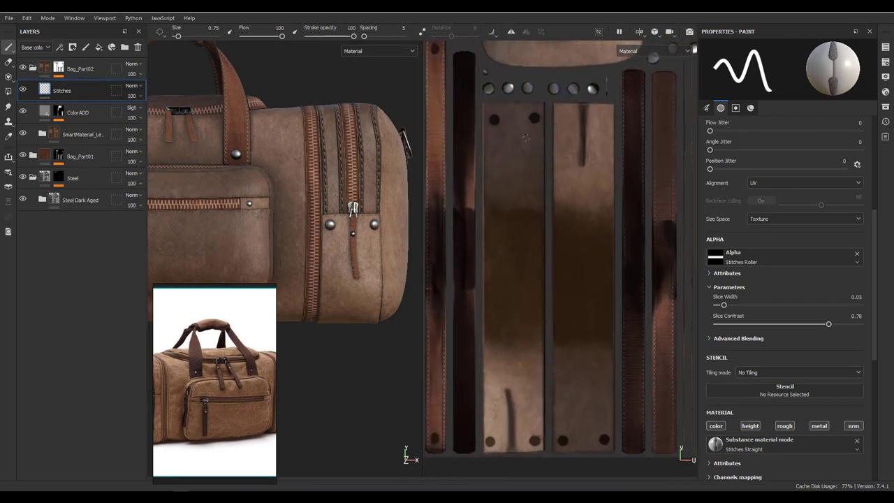
{"action": "left_click", "coordinate": [534, 453], "text": "shift"}
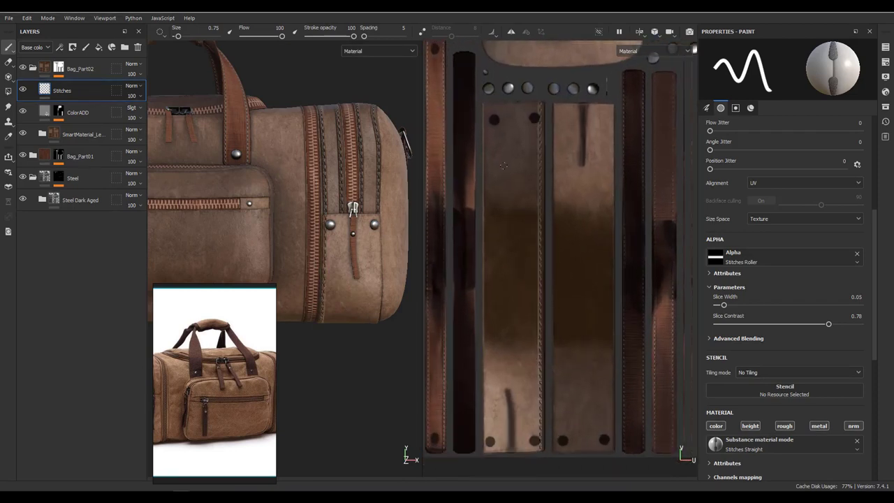
{"action": "left_click", "coordinate": [487, 451], "text": "shift"}
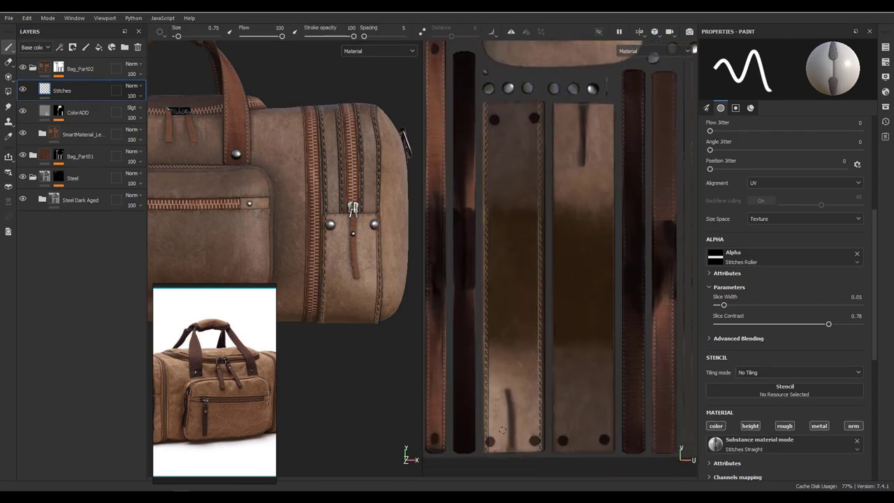
{"action": "key", "text": "ctrl"}
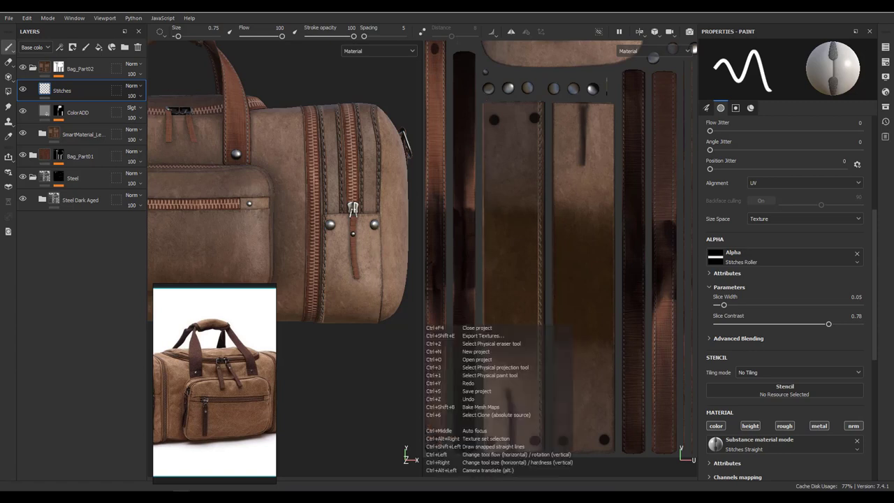
{"action": "left_click", "coordinate": [478, 473], "text": "ctrl+shift"}
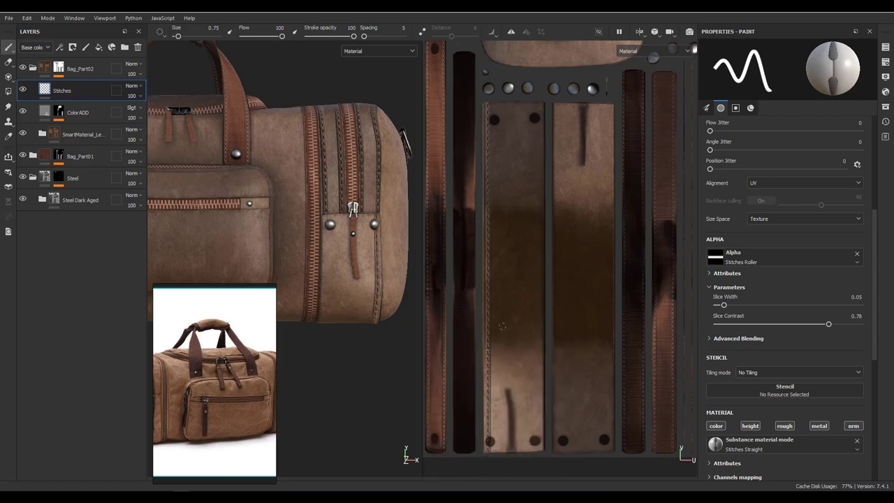
{"action": "left_click", "coordinate": [538, 451], "text": "ctrl+shift"}
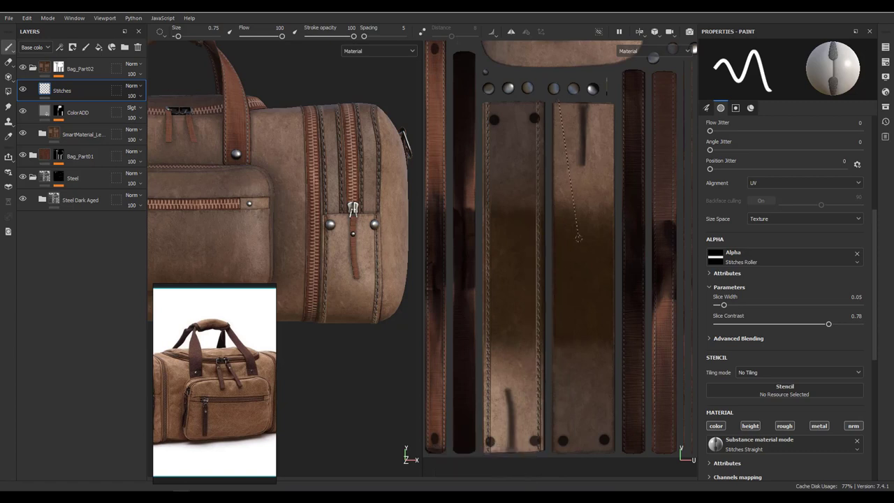
{"action": "left_click", "coordinate": [558, 450], "text": "ctrl+shift"}
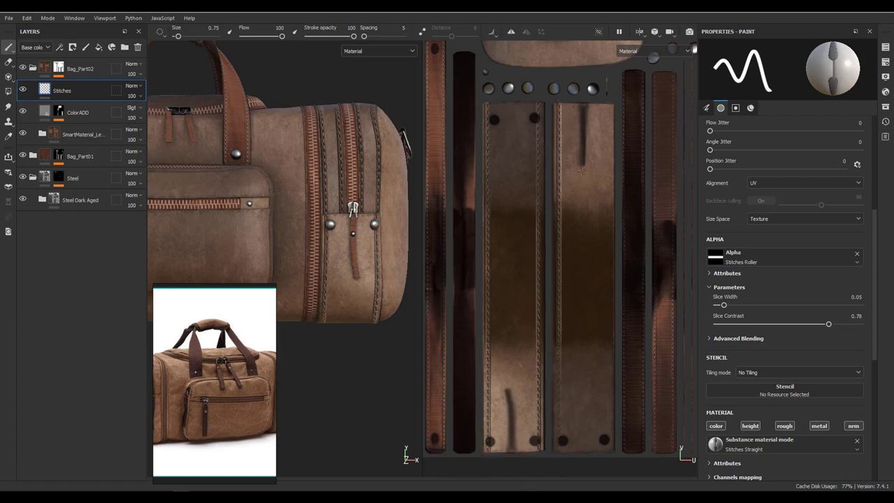
{"action": "left_click", "coordinate": [602, 431], "text": "ctrl+shift"}
- Add one more stitch along the right panel edge and another down a separate UV strip
{"action": "mouse_move", "coordinate": [293, 182]}
{"action": "left_mouse_down", "text": "alt"}
{"action": "mouse_move", "coordinate": [228, 208]}
{"action": "mouse_move", "coordinate": [279, 188]}
{"action": "left_mouse_up", "text": "alt"}
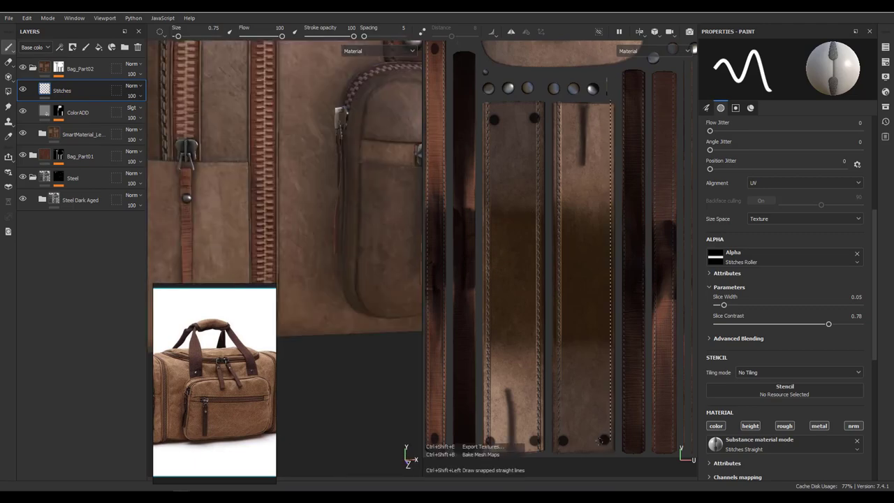
{"action": "left_click", "coordinate": [609, 100], "text": "ctrl+shift"}
{"action": "key", "text": "f"}
{"action": "middle_click_drag", "start_coordinate": [584, 232], "coordinate": [478, 165]}
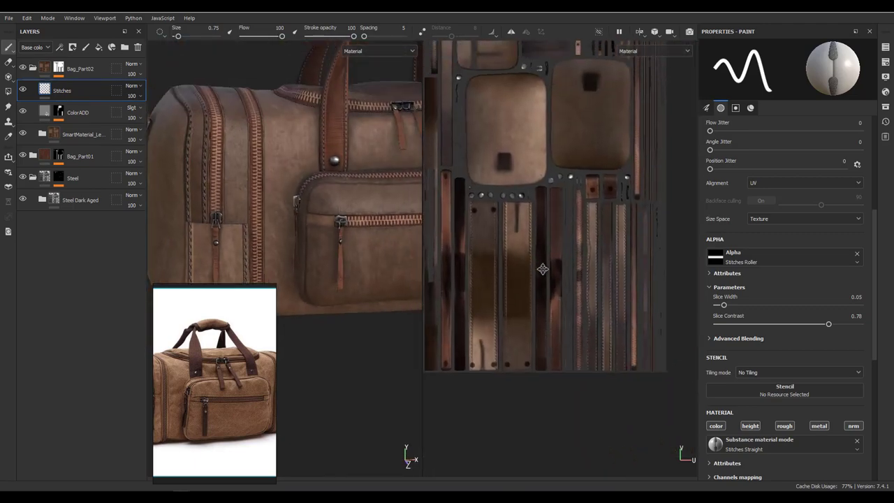
{"action": "scroll", "coordinate": [566, 93], "scroll_direction": "up", "scroll_amount": 2}
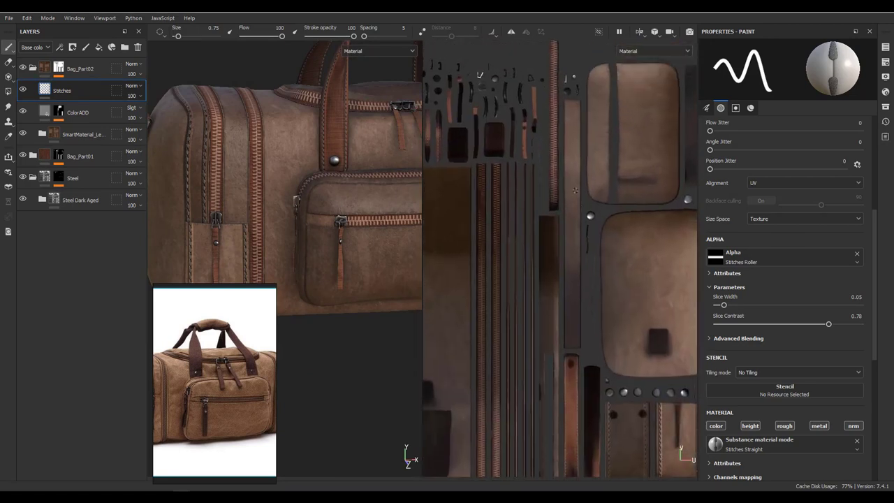
{"action": "left_click", "coordinate": [573, 392], "text": "ctrl+shift"}
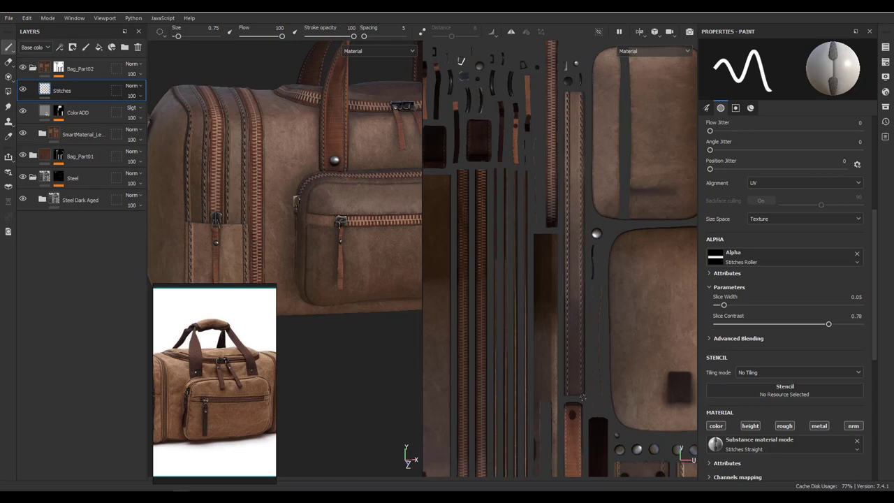
{"action": "mouse_move", "coordinate": [295, 196]}
{"action": "left_mouse_down", "text": "alt"}
{"action": "mouse_move", "coordinate": [277, 258]}
{"action": "mouse_move", "coordinate": [342, 235]}
{"action": "mouse_move", "coordinate": [331, 228]}
{"action": "left_mouse_up", "text": "alt"}
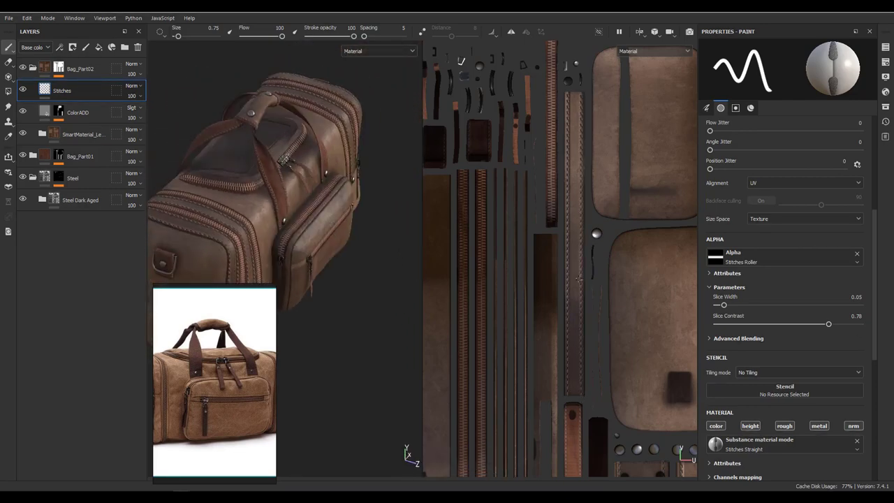
{"action": "middle_click_drag", "start_coordinate": [578, 279], "coordinate": [568, 270]}
{"action": "mouse_move", "coordinate": [335, 209]}
{"action": "left_mouse_down", "text": "alt"}
{"action": "mouse_move", "coordinate": [379, 230]}
{"action": "mouse_move", "coordinate": [293, 153]}
{"action": "left_mouse_up", "text": "alt"}
- Set the stitch brush size to 1.5
{"action": "type", "text": "1.5"}
{"action": "key", "text": "Return"}
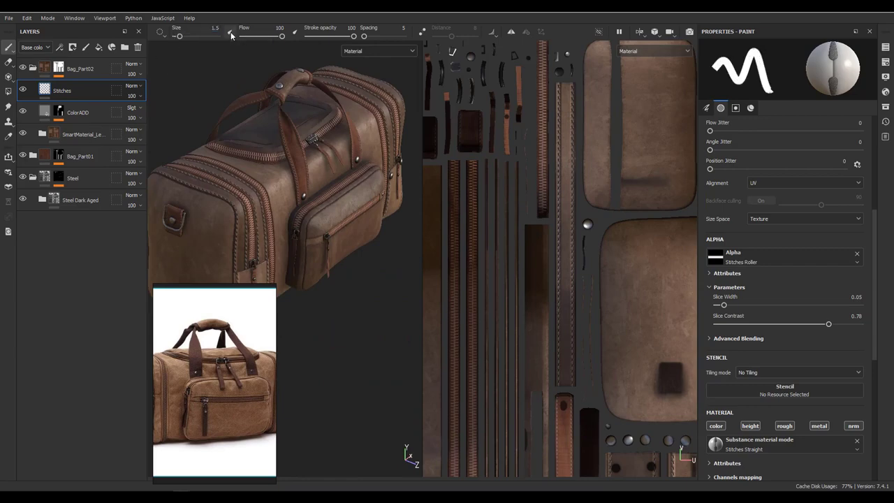
{"action": "scroll", "coordinate": [349, 202], "scroll_direction": "up", "scroll_amount": 3}
{"action": "scroll", "coordinate": [349, 202], "scroll_direction": "up", "scroll_amount": 2}
{"action": "scroll", "coordinate": [576, 180], "scroll_direction": "down", "scroll_amount": 2}
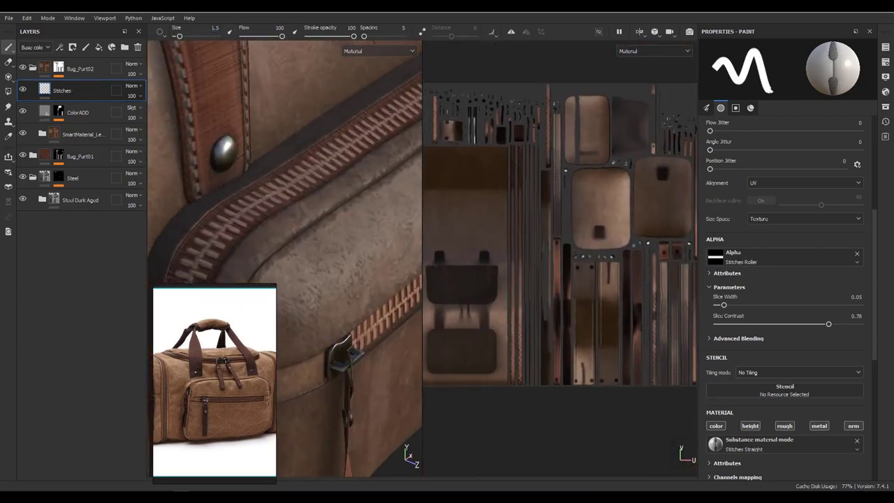
{"action": "scroll", "coordinate": [527, 219], "scroll_direction": "down", "scroll_amount": 2}
{"action": "scroll", "coordinate": [527, 219], "scroll_direction": "up", "scroll_amount": 2}
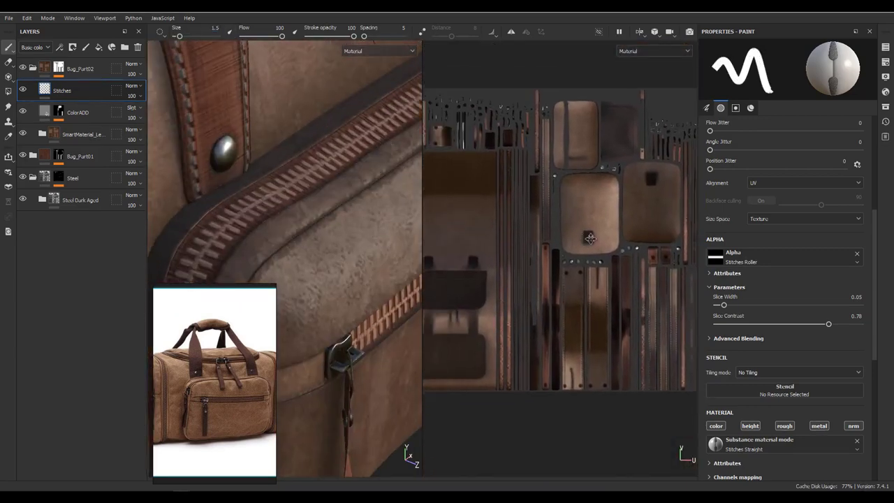
- Paint rows of stitches along the upper zipper edge, undoing one stray stroke
{"action": "left_click_drag", "start_coordinate": [296, 222], "coordinate": [381, 159]}
{"action": "key", "text": "ctrl+z"}
{"action": "scroll", "coordinate": [543, 240], "scroll_direction": "up", "scroll_amount": 2}
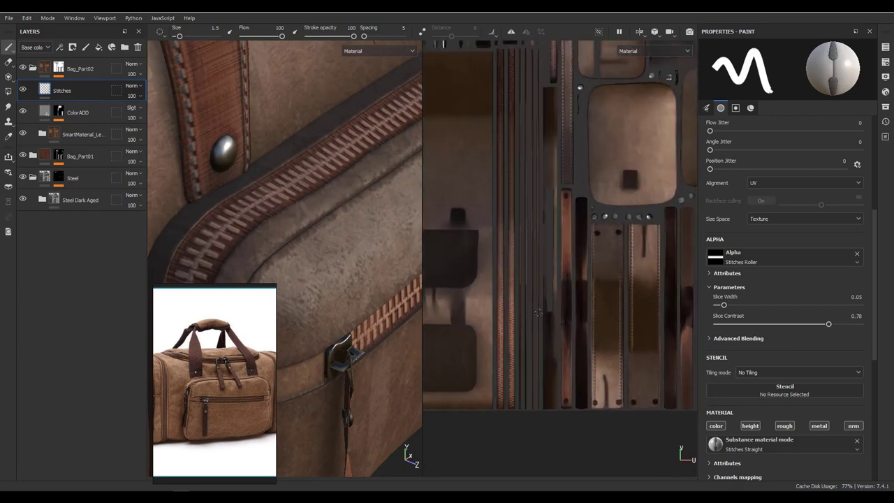
{"action": "scroll", "coordinate": [542, 239], "scroll_direction": "up", "scroll_amount": 1}
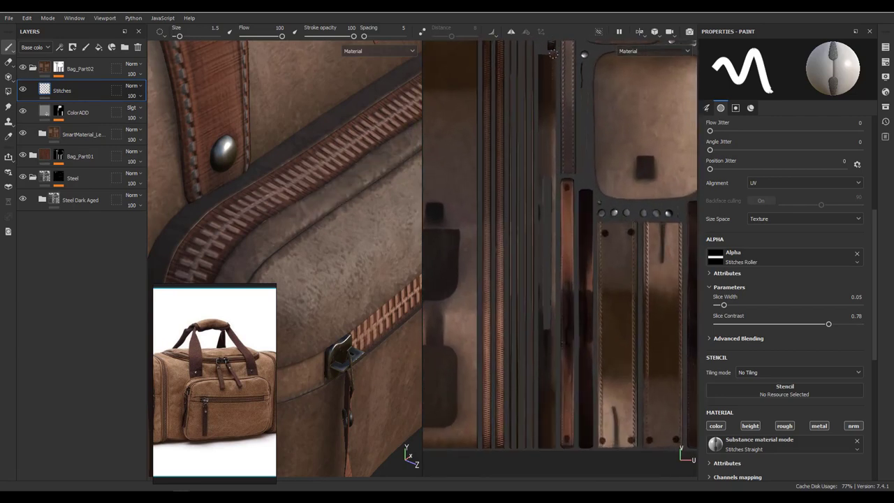
{"action": "left_click_drag", "start_coordinate": [534, 395], "coordinate": [536, 243]}
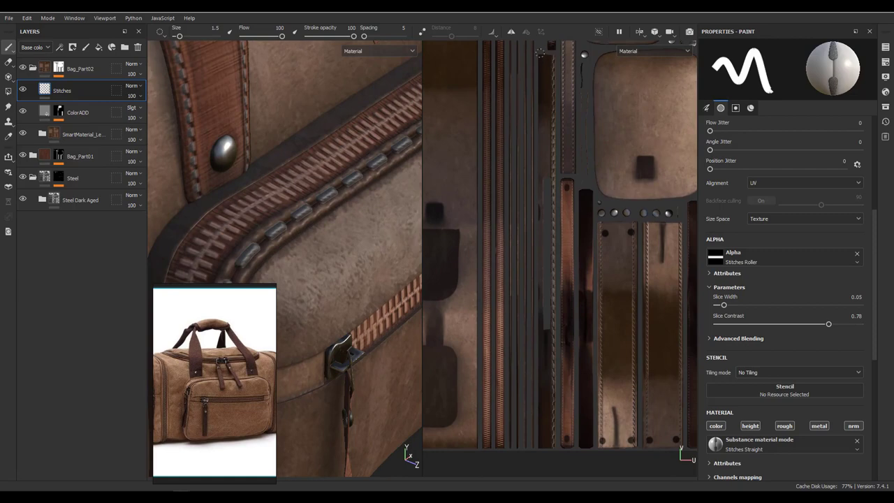
{"action": "left_click_drag", "start_coordinate": [531, 385], "coordinate": [532, 453]}
{"action": "scroll", "coordinate": [314, 280], "scroll_direction": "down", "scroll_amount": 5}
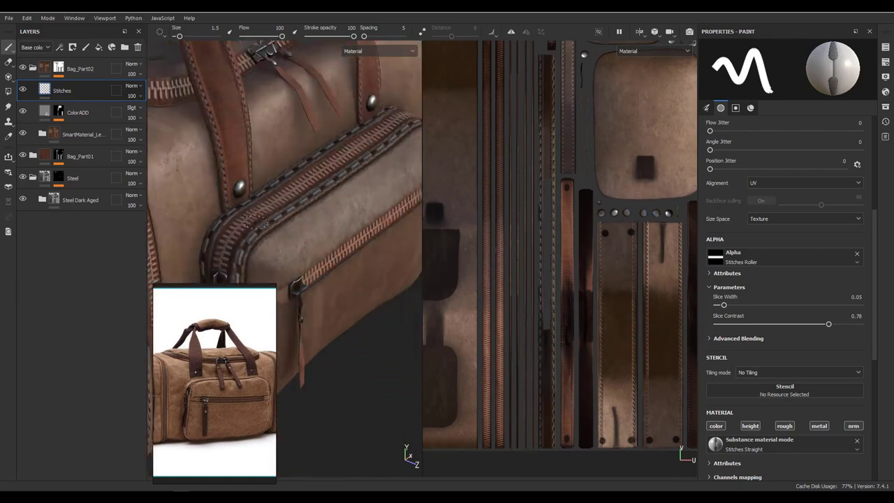
- Paint a row of stitches along the bag's side edge seam strip
{"action": "mouse_move", "coordinate": [335, 265]}
{"action": "left_mouse_down", "text": "alt"}
{"action": "mouse_move", "coordinate": [350, 316]}
{"action": "mouse_move", "coordinate": [298, 174]}
{"action": "left_mouse_up", "text": "alt"}
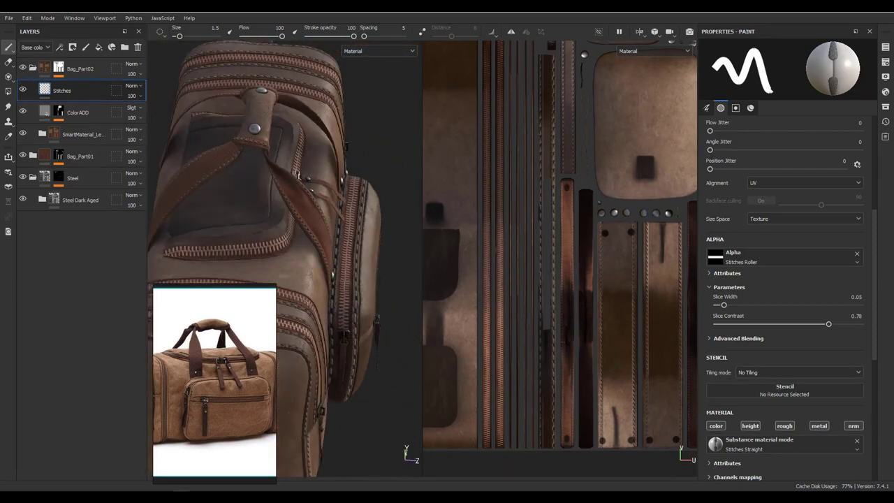
{"action": "scroll", "coordinate": [251, 238], "scroll_direction": "up", "scroll_amount": 2}
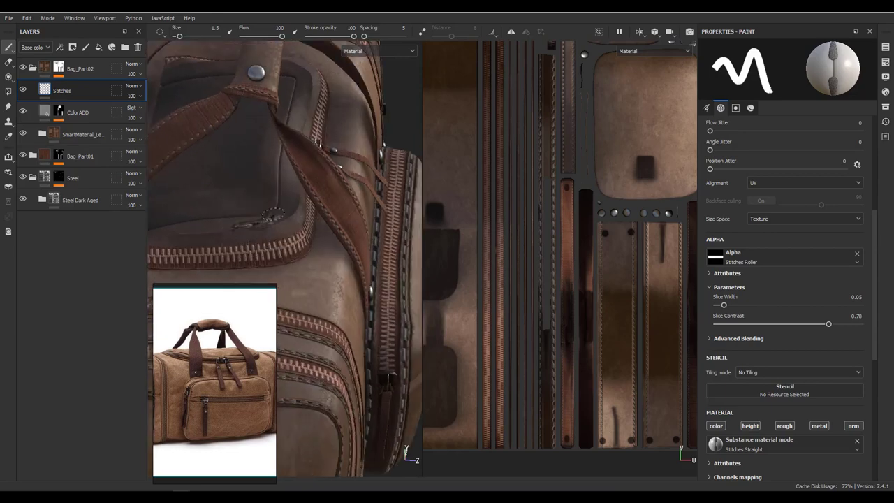
{"action": "scroll", "coordinate": [559, 244], "scroll_direction": "down", "scroll_amount": 2}
{"action": "scroll", "coordinate": [573, 265], "scroll_direction": "down", "scroll_amount": 2}
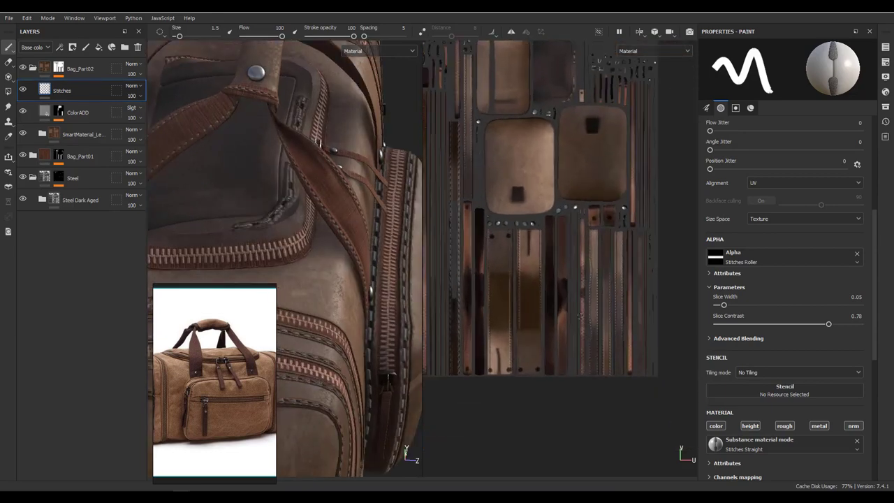
{"action": "middle_click_drag", "start_coordinate": [601, 282], "coordinate": [656, 342]}
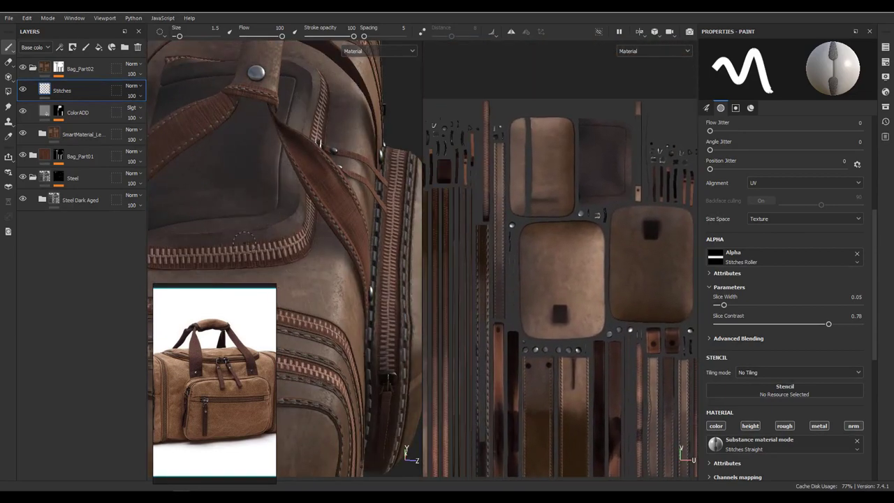
{"action": "scroll", "coordinate": [633, 252], "scroll_direction": "up", "scroll_amount": 2}
{"action": "scroll", "coordinate": [633, 252], "scroll_direction": "up", "scroll_amount": 2}
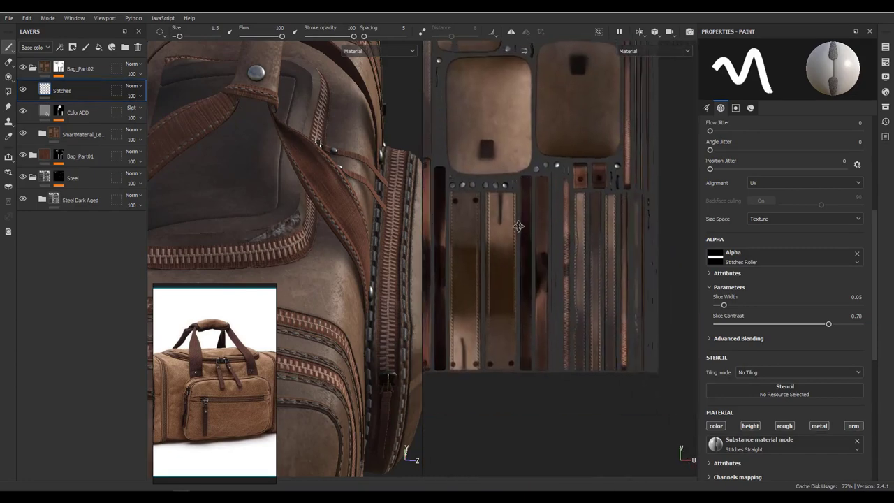
{"action": "scroll", "coordinate": [632, 252], "scroll_direction": "up", "scroll_amount": 2}
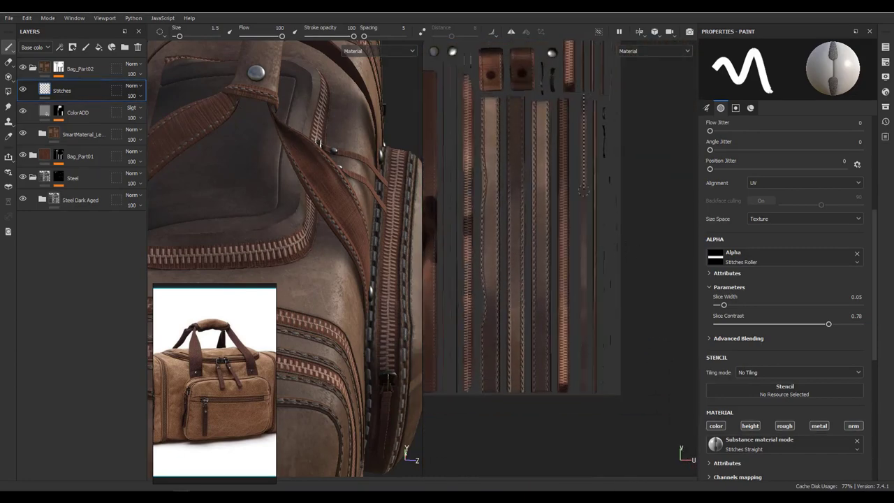
{"action": "left_click_drag", "start_coordinate": [583, 193], "coordinate": [580, 399]}
{"action": "left_click_drag", "start_coordinate": [252, 226], "coordinate": [357, 217], "text": "alt"}
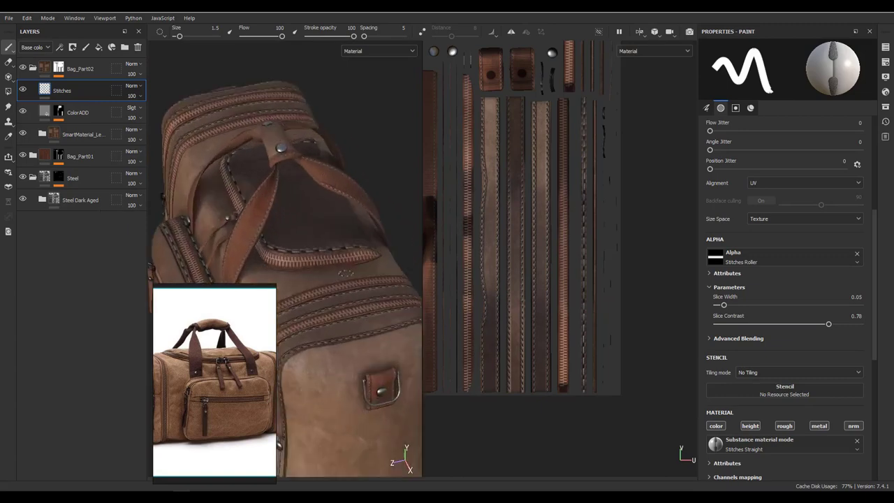
{"action": "left_click_drag", "start_coordinate": [279, 210], "coordinate": [314, 223], "text": "alt"}
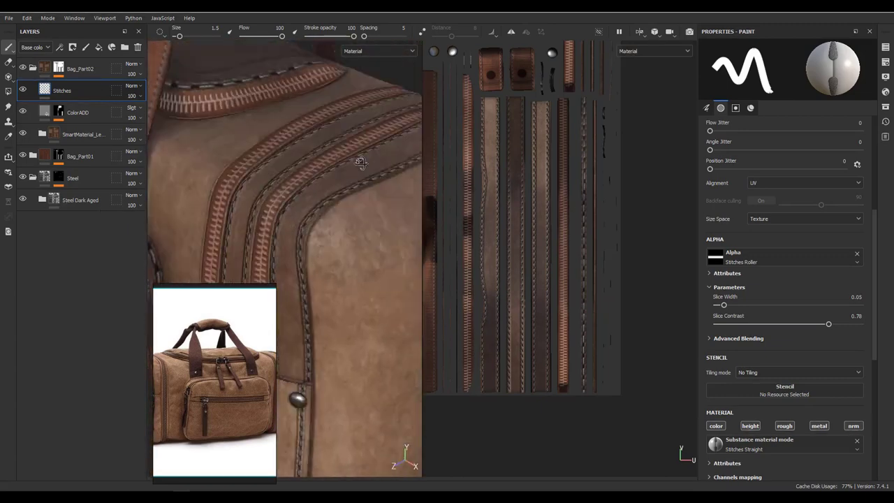
{"action": "right_click_drag", "start_coordinate": [314, 223], "coordinate": [300, 196], "text": "alt"}
{"action": "mouse_move", "coordinate": [300, 195]}
{"action": "left_mouse_down", "text": "alt"}
{"action": "mouse_move", "coordinate": [279, 209]}
{"action": "mouse_move", "coordinate": [314, 223]}
{"action": "mouse_move", "coordinate": [353, 220]}
{"action": "left_mouse_up", "text": "alt"}
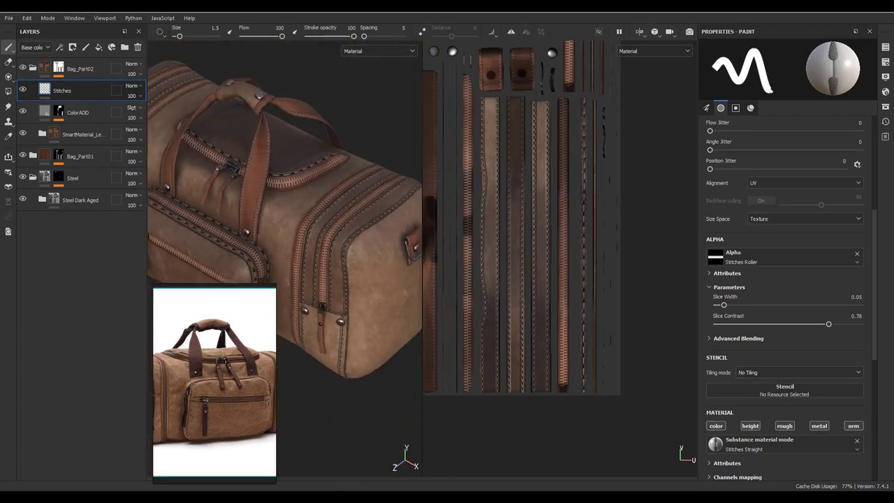
{"action": "scroll", "coordinate": [558, 244], "scroll_direction": "up", "scroll_amount": 8}
{"action": "type", "text": "7"}
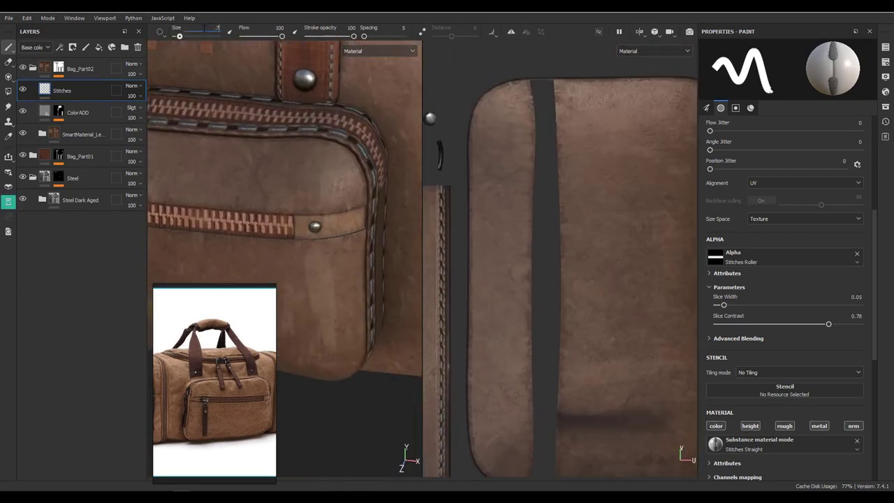
- Set the stitch brush to size 0.7 and paint two stitch lines along the panel's dark strip
{"action": "key", "text": "Return"}
{"action": "key", "text": "shift"}
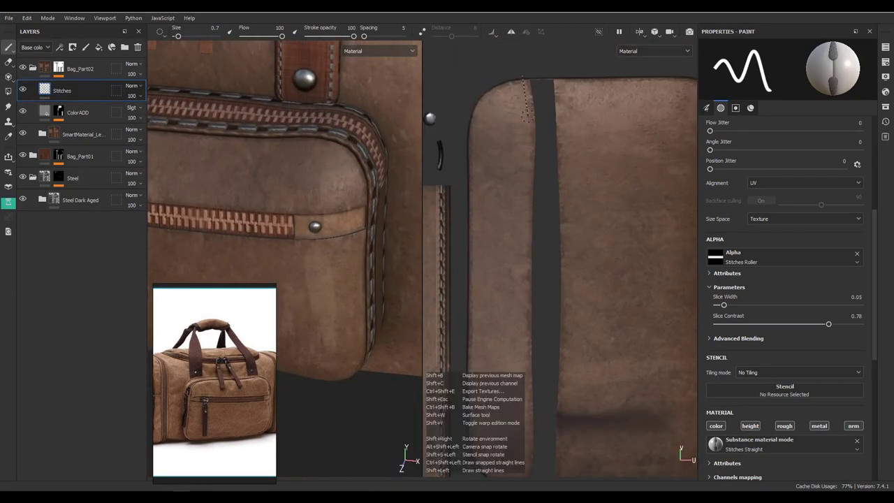
{"action": "middle_click_drag", "start_coordinate": [527, 98], "coordinate": [486, 53]}
{"action": "left_click_drag", "start_coordinate": [509, 55], "coordinate": [507, 213]}
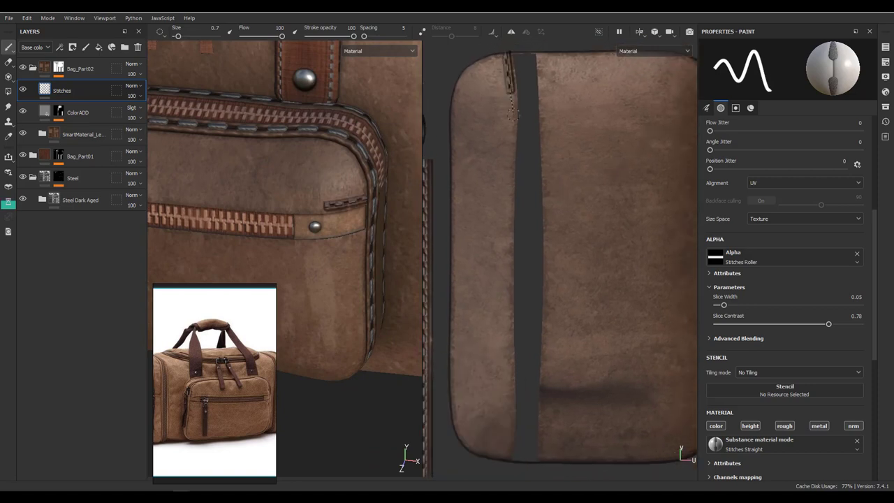
{"action": "left_click_drag", "start_coordinate": [507, 271], "coordinate": [511, 425]}
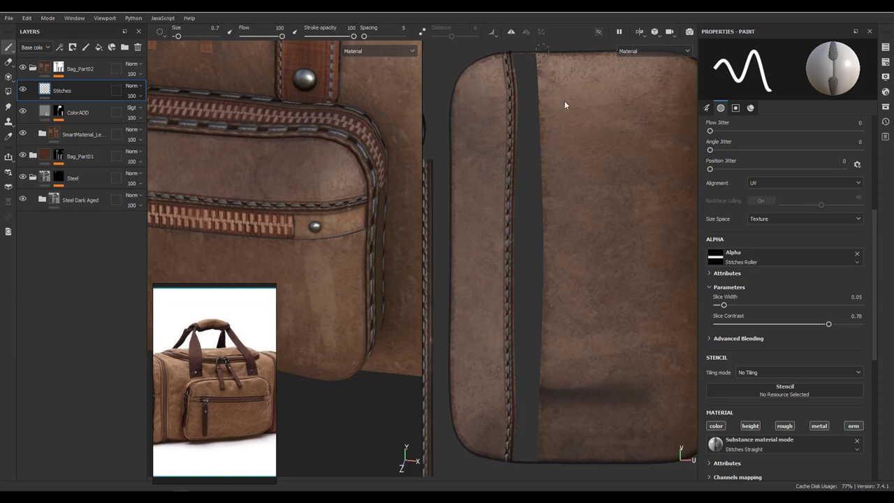
{"action": "middle_click_drag", "start_coordinate": [565, 103], "coordinate": [555, 111]}
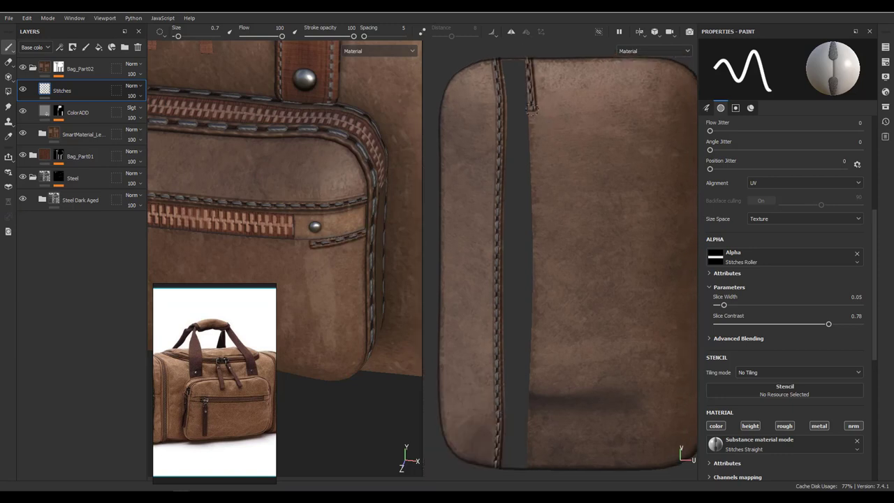
{"action": "left_click_drag", "start_coordinate": [533, 105], "coordinate": [538, 240]}
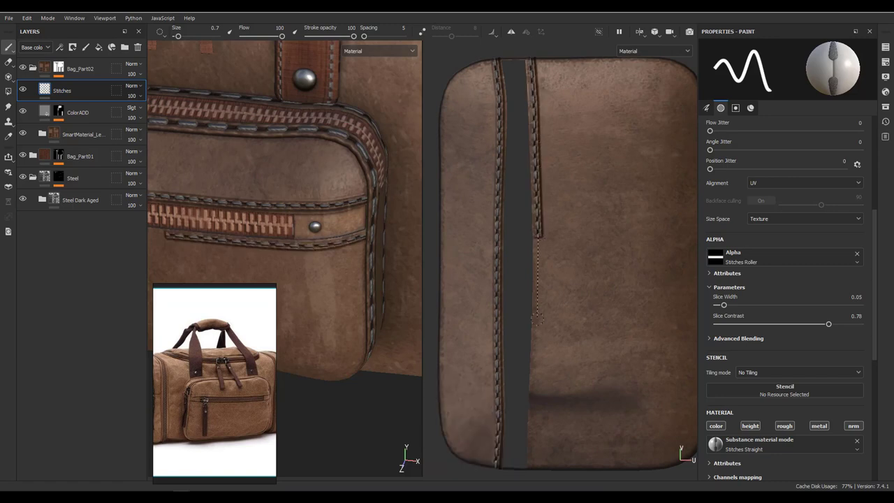
{"action": "left_click_drag", "start_coordinate": [537, 319], "coordinate": [532, 384]}
{"action": "left_click_drag", "start_coordinate": [533, 461], "coordinate": [532, 466]}
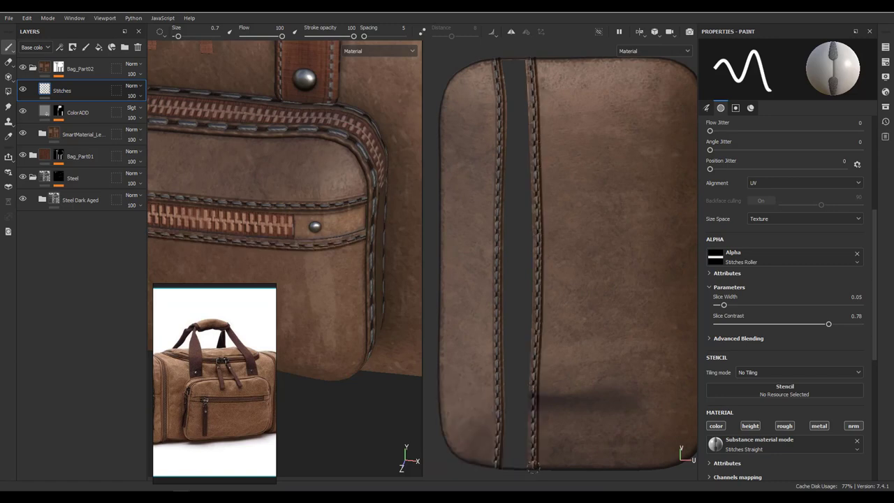
- Paint a straight stitch line along a handle strap
{"action": "left_click_drag", "start_coordinate": [347, 251], "coordinate": [344, 184], "text": "alt"}
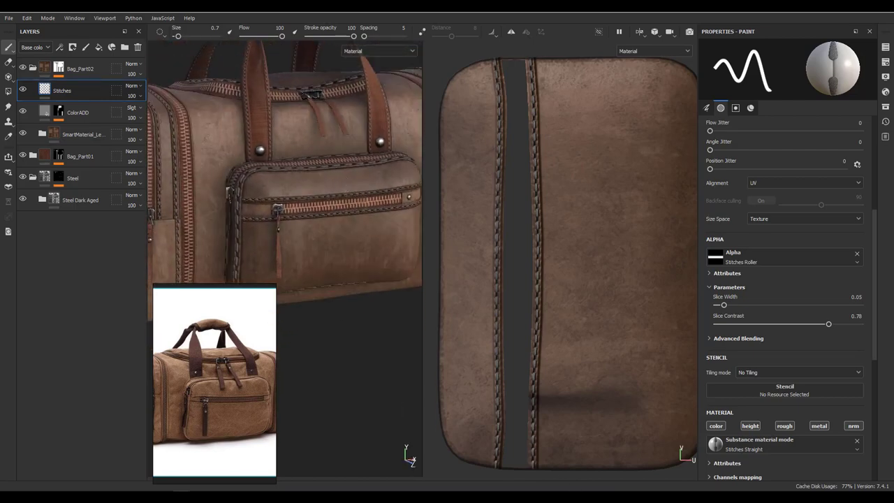
{"action": "scroll", "coordinate": [284, 210], "scroll_direction": "down", "scroll_amount": 3}
{"action": "scroll", "coordinate": [283, 251], "scroll_direction": "up", "scroll_amount": 5}
{"action": "scroll", "coordinate": [284, 251], "scroll_direction": "up", "scroll_amount": 2}
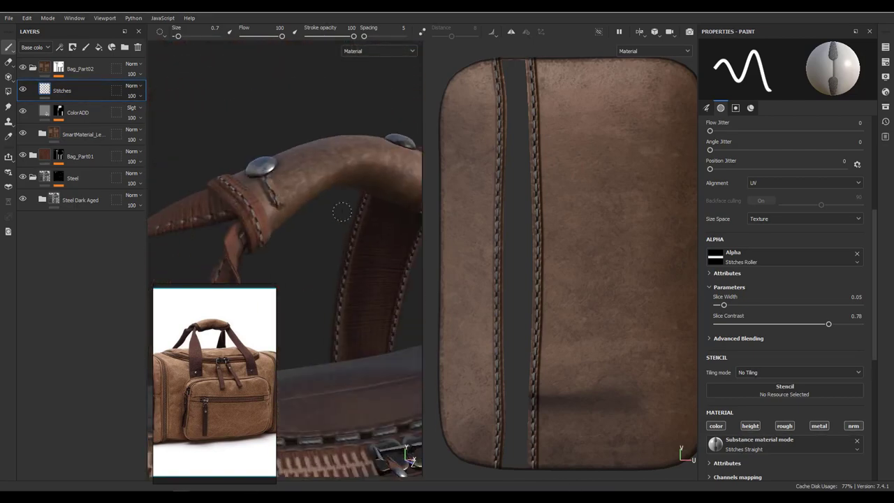
{"action": "scroll", "coordinate": [558, 259], "scroll_direction": "down", "scroll_amount": 4}
{"action": "scroll", "coordinate": [562, 255], "scroll_direction": "up", "scroll_amount": 2}
{"action": "scroll", "coordinate": [545, 248], "scroll_direction": "up", "scroll_amount": 2}
{"action": "scroll", "coordinate": [516, 238], "scroll_direction": "up", "scroll_amount": 3}
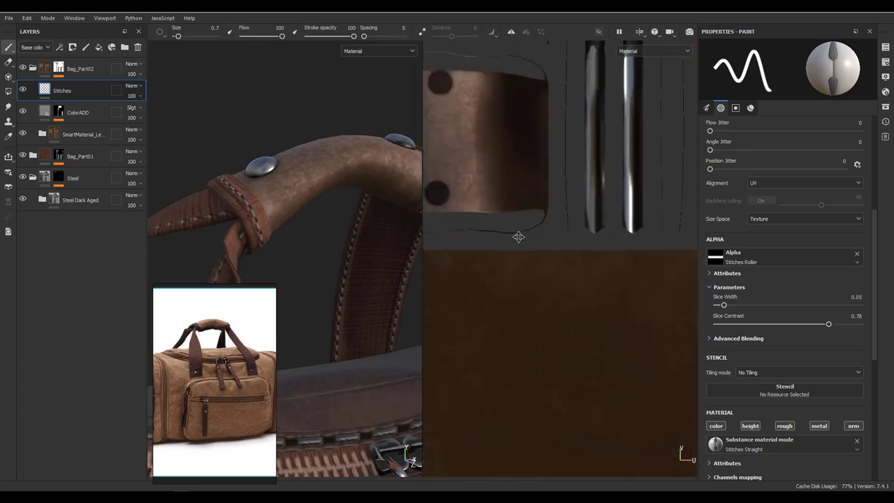
{"action": "scroll", "coordinate": [489, 246], "scroll_direction": "up", "scroll_amount": 2}
{"action": "left_click", "coordinate": [583, 232], "text": "shift"}
{"action": "middle_click_drag", "start_coordinate": [439, 117], "coordinate": [453, 224]}
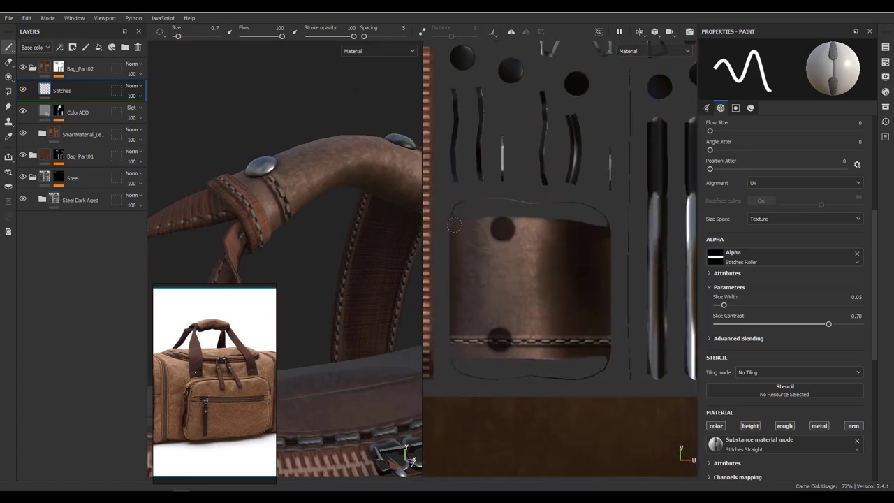
- Frame and rotate the bag to review the new stitching
{"action": "key", "text": "f"}
{"action": "key", "text": "f"}
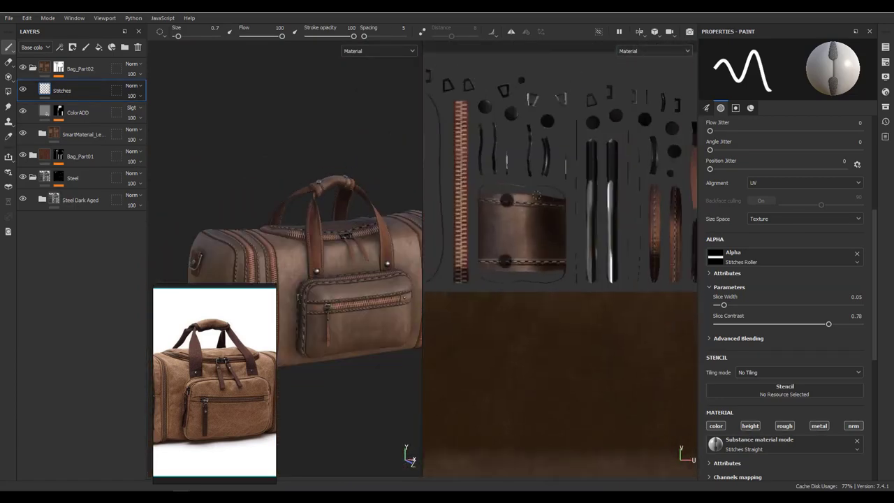
{"action": "key", "text": "Tab"}
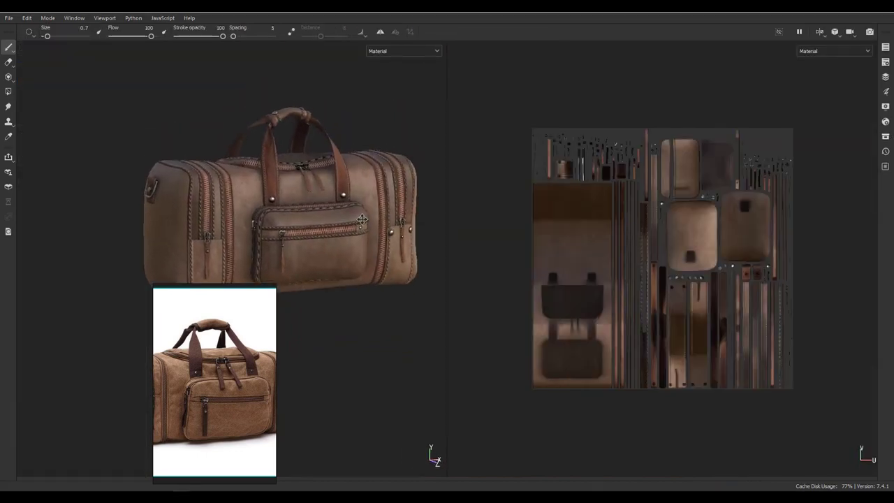
{"action": "key", "text": "Tab"}
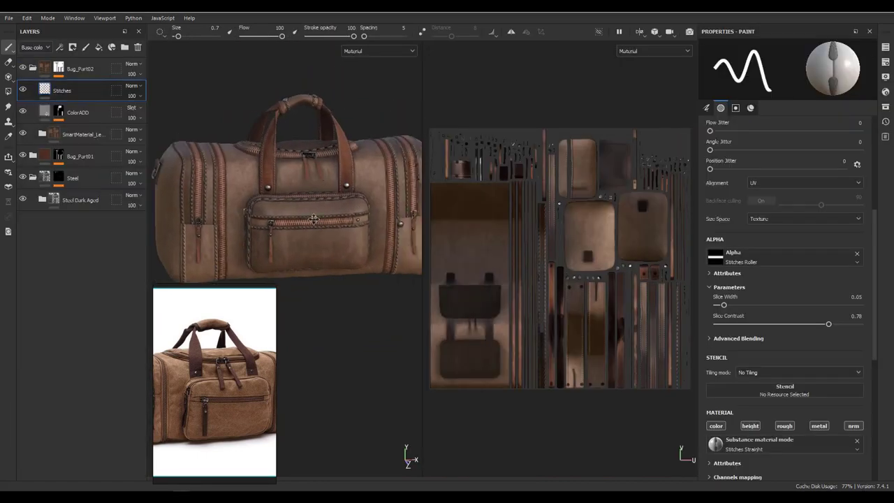
{"action": "left_click_drag", "start_coordinate": [454, 180], "coordinate": [361, 211], "text": "alt"}
{"action": "key", "text": "F3"}
- Show the Height channel in the layer stack and lower the Stitches layer opacity to 20
{"action": "key", "text": "F2"}
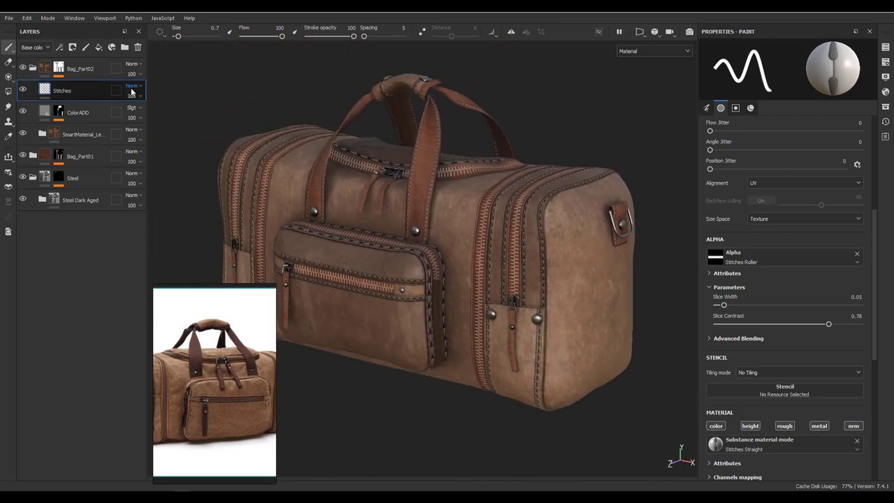
{"action": "left_click", "coordinate": [36, 48]}
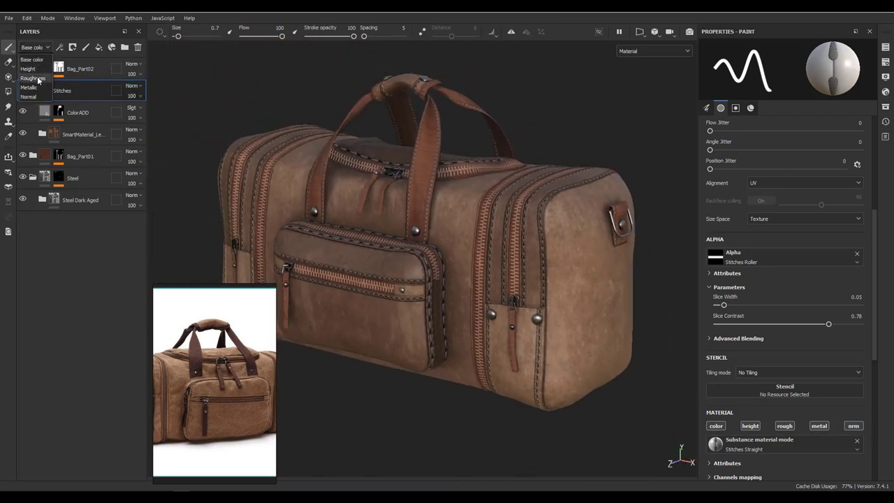
{"action": "left_click", "coordinate": [35, 70]}
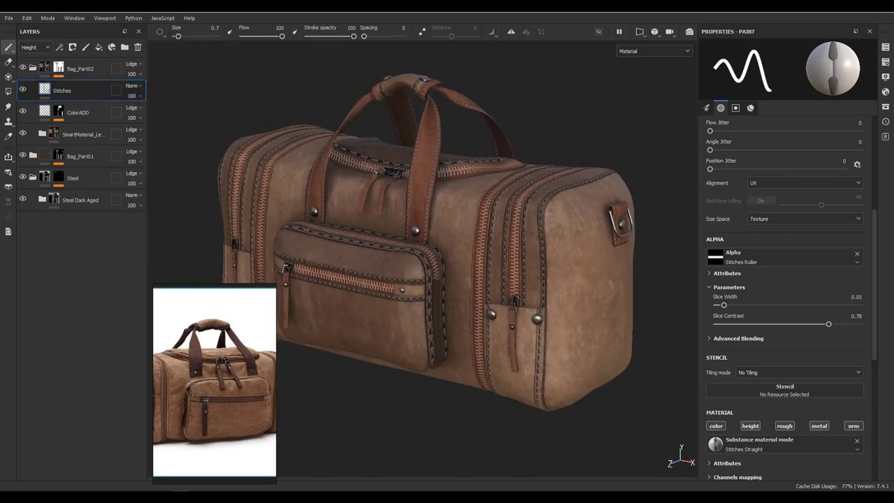
{"action": "left_click", "coordinate": [131, 95]}
{"action": "type", "text": "20"}
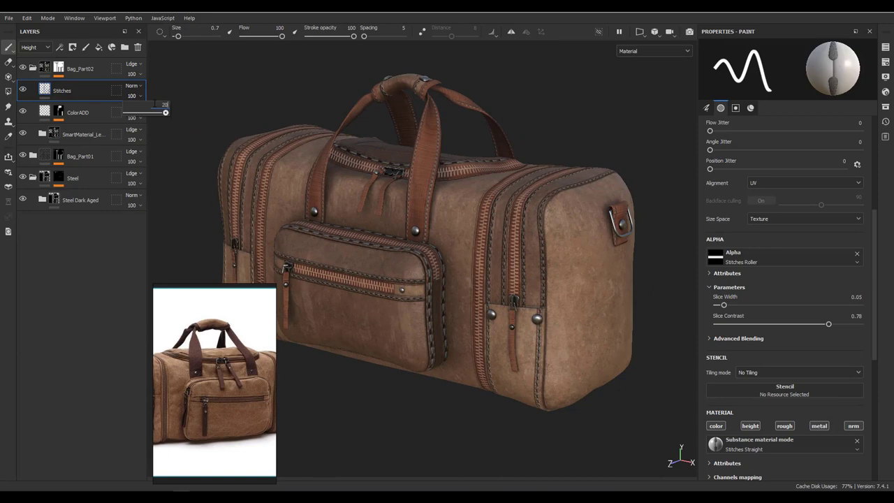
{"action": "left_click_drag", "start_coordinate": [423, 269], "coordinate": [536, 225], "text": "alt"}
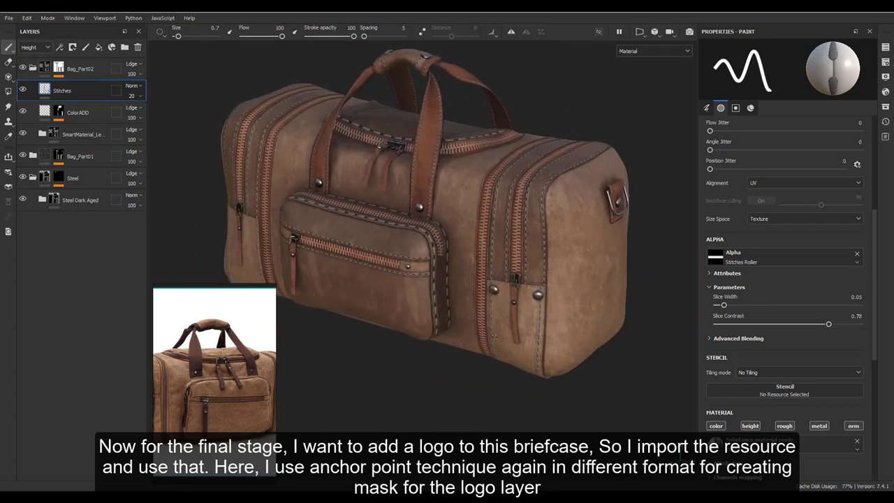
- Import the logo jpg as a texture into the 'ASM - PBR Metallic Roughness' project
{"action": "left_click", "coordinate": [886, 109]}
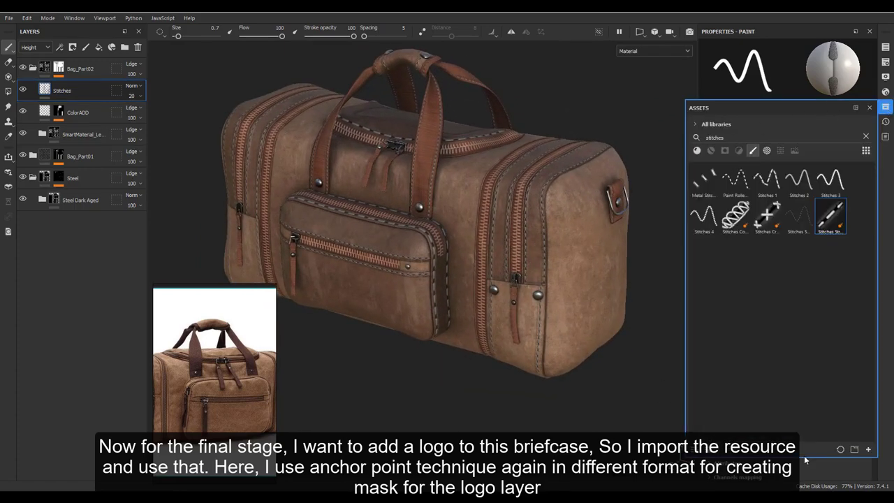
{"action": "left_click", "coordinate": [854, 449]}
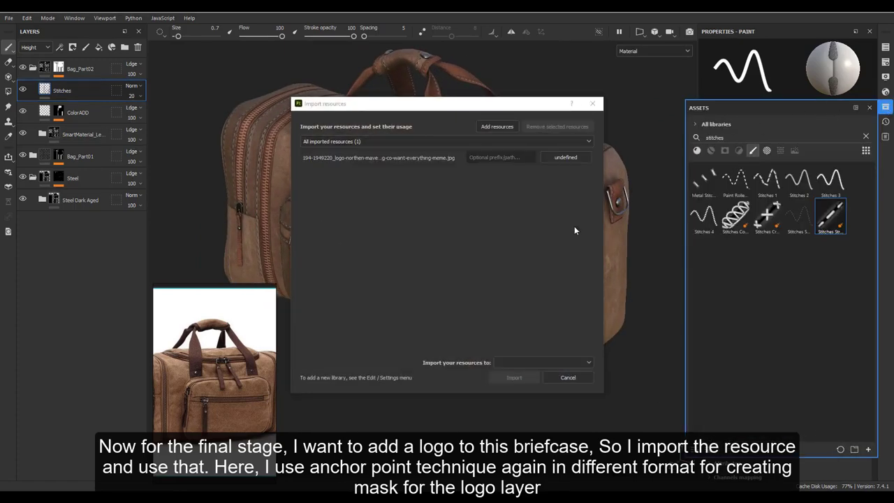
{"action": "left_click", "coordinate": [565, 157]}
{"action": "left_click", "coordinate": [553, 362]}
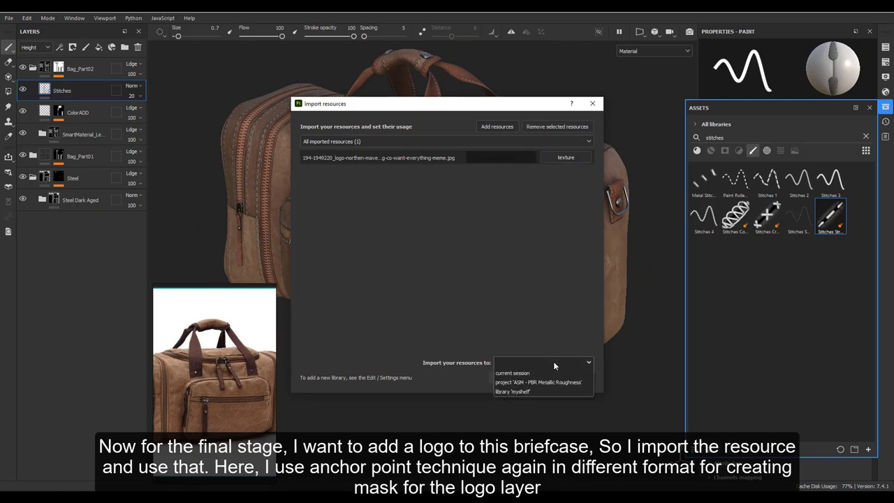
{"action": "left_click", "coordinate": [541, 383]}
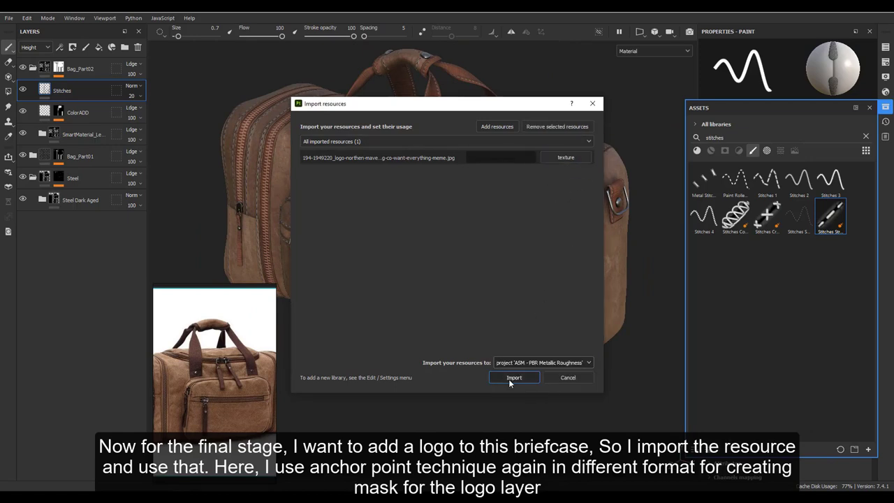
{"action": "left_click", "coordinate": [513, 378]}
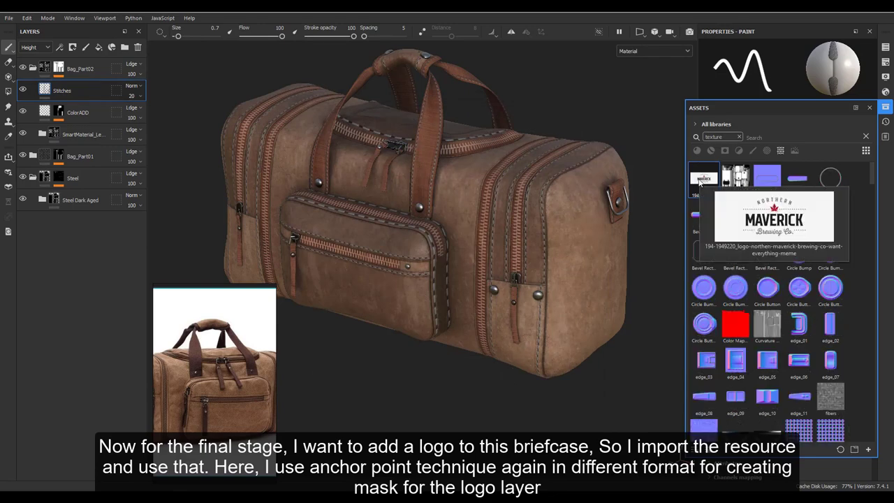
{"action": "left_click", "coordinate": [32, 68]}
- Create a fill layer named Logo using the logo texture as Base color, with UV Wrap None
{"action": "left_click", "coordinate": [99, 47]}
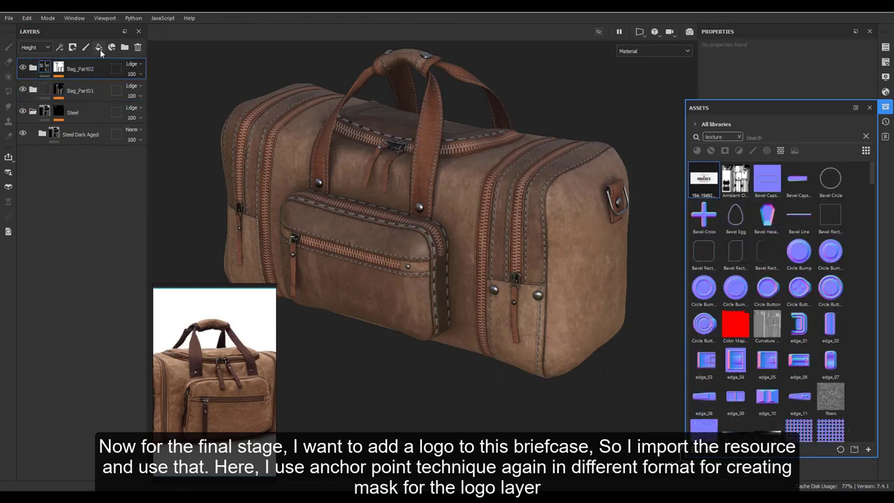
{"action": "double_click", "coordinate": [56, 68]}
{"action": "type", "text": "Logo"}
{"action": "key", "text": "Return"}
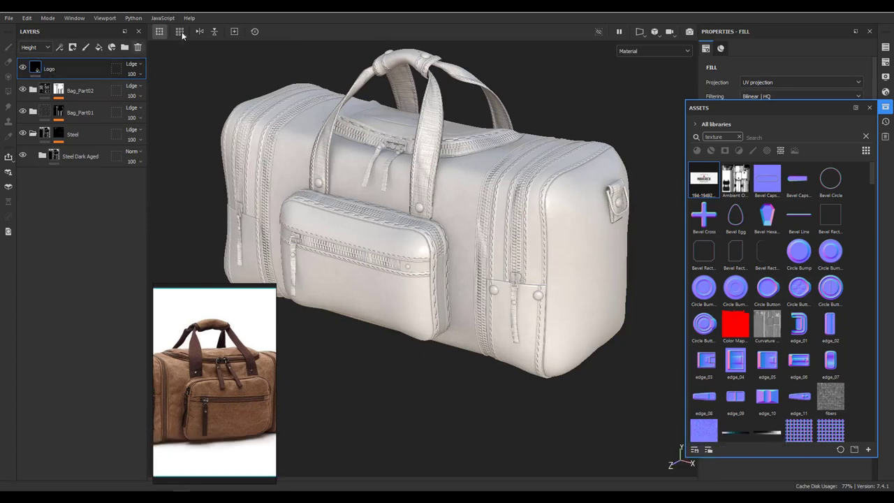
{"action": "mouse_move", "coordinate": [757, 105]}
{"action": "left_mouse_down"}
{"action": "mouse_move", "coordinate": [559, 100]}
{"action": "mouse_move", "coordinate": [531, 89]}
{"action": "left_mouse_up"}
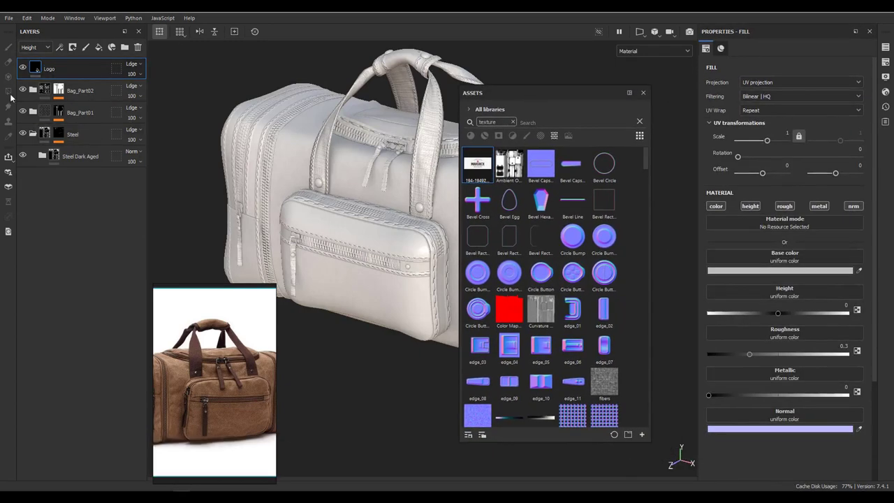
{"action": "left_click_drag", "start_coordinate": [737, 259], "coordinate": [756, 262]}
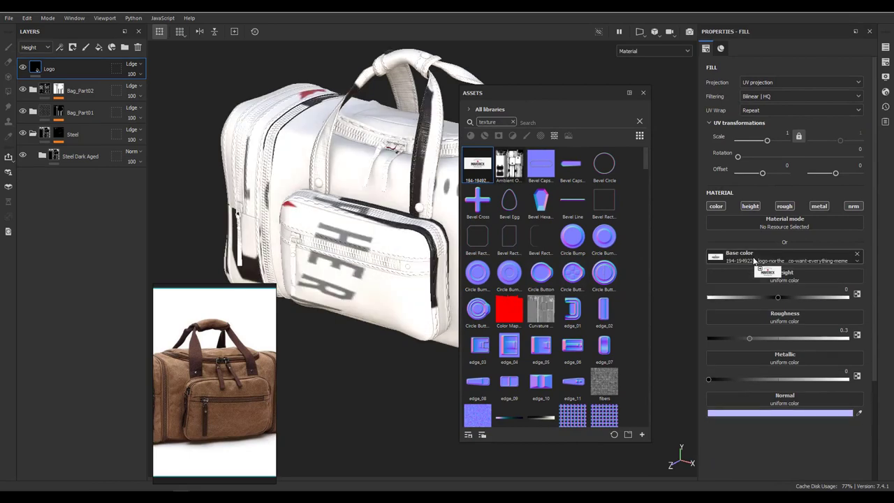
{"action": "left_click", "coordinate": [643, 93]}
{"action": "left_click", "coordinate": [765, 109]}
{"action": "left_click", "coordinate": [765, 120]}
{"action": "key", "text": "F3"}
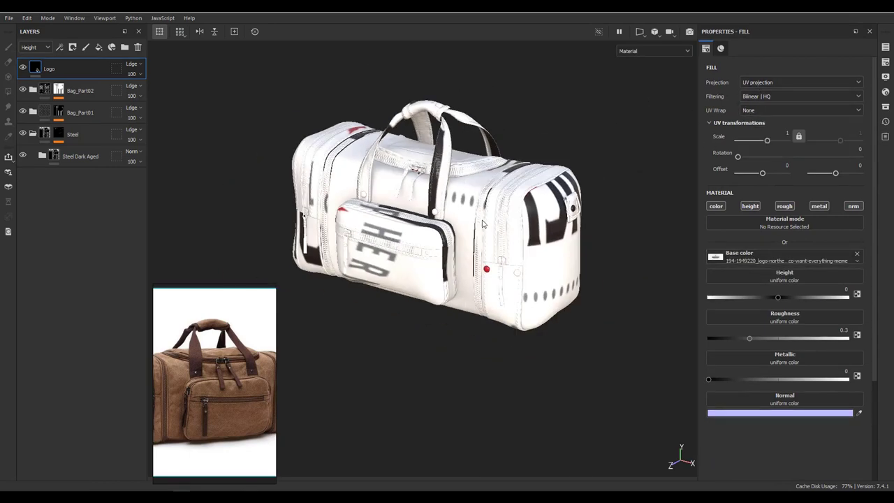
{"action": "mouse_move", "coordinate": [464, 217]}
{"action": "left_mouse_down"}
{"action": "mouse_move", "coordinate": [465, 288]}
{"action": "mouse_move", "coordinate": [488, 209]}
{"action": "mouse_move", "coordinate": [447, 272]}
{"action": "left_mouse_up"}
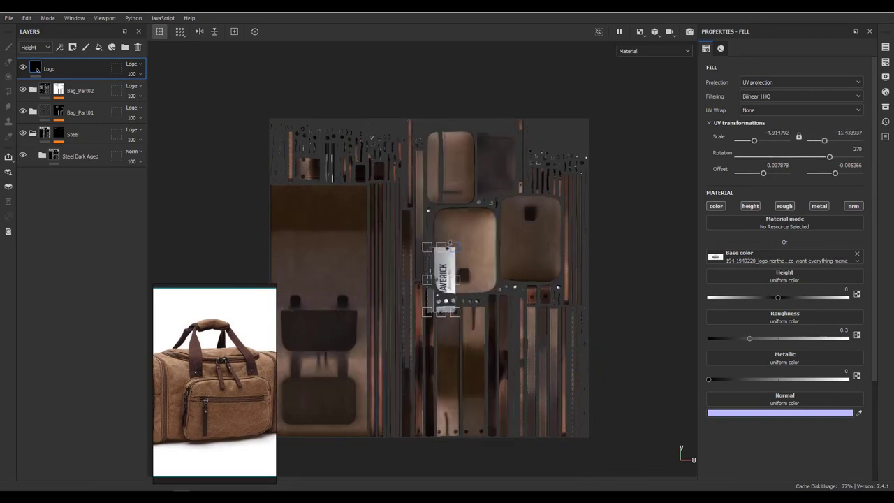
- Scale the logo to about -3.80 by -8.85 and move it onto the front pocket island
{"action": "scroll", "coordinate": [465, 100], "scroll_direction": "up", "scroll_amount": 3}
{"action": "scroll", "coordinate": [465, 100], "scroll_direction": "up", "scroll_amount": 3}
{"action": "left_click_drag", "start_coordinate": [508, 70], "coordinate": [515, 56]}
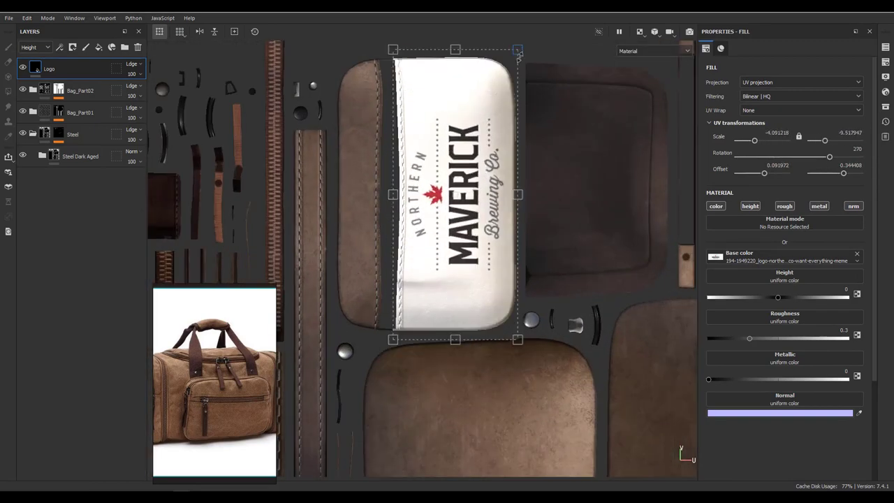
{"action": "left_click_drag", "start_coordinate": [502, 145], "coordinate": [497, 156]}
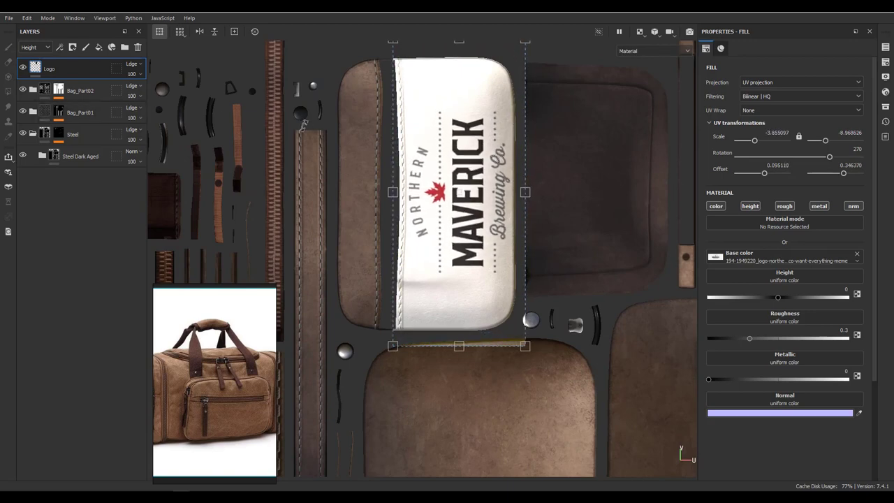
{"action": "key", "text": "F1"}
{"action": "scroll", "coordinate": [320, 146], "scroll_direction": "up", "scroll_amount": 5}
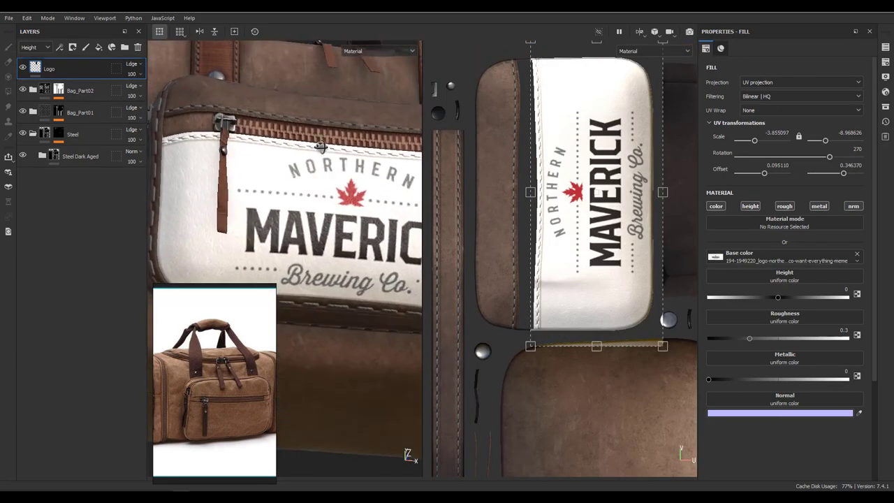
{"action": "mouse_move", "coordinate": [662, 345]}
{"action": "left_mouse_down"}
{"action": "mouse_move", "coordinate": [668, 337]}
{"action": "mouse_move", "coordinate": [662, 346]}
{"action": "left_mouse_up"}
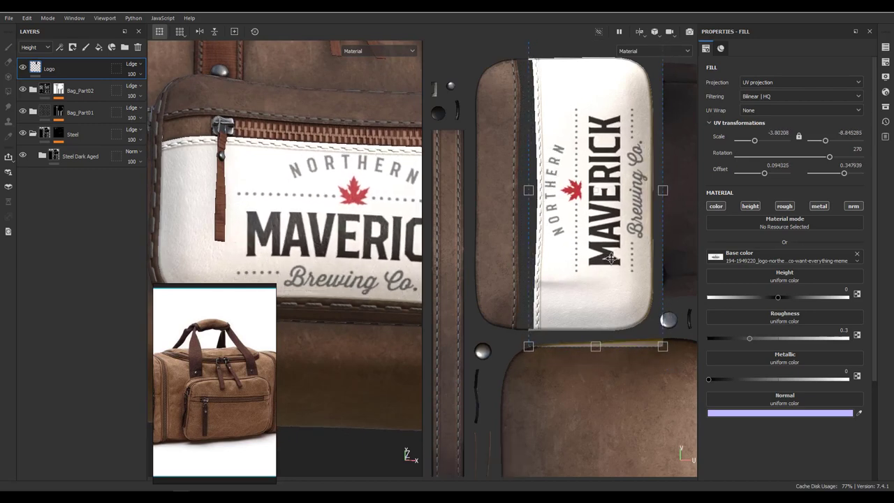
{"action": "left_click_drag", "start_coordinate": [611, 258], "coordinate": [613, 264]}
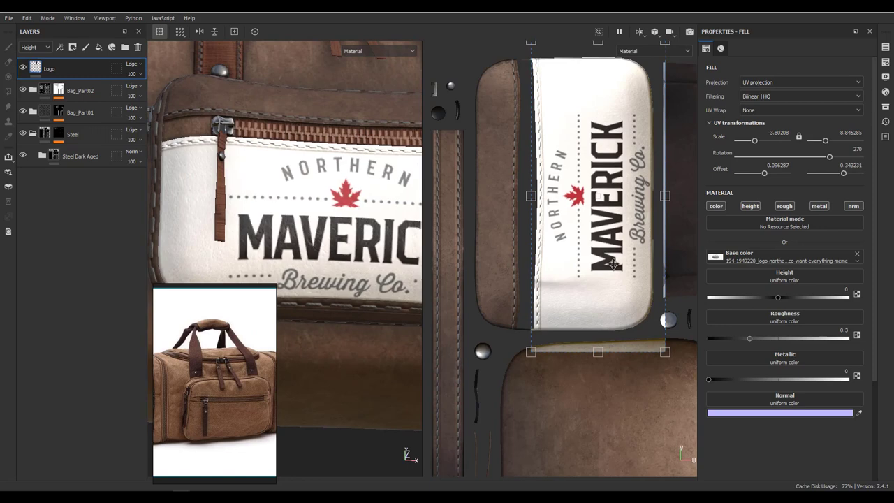
{"action": "key", "text": "f"}
{"action": "left_click_drag", "start_coordinate": [610, 192], "coordinate": [610, 178]}
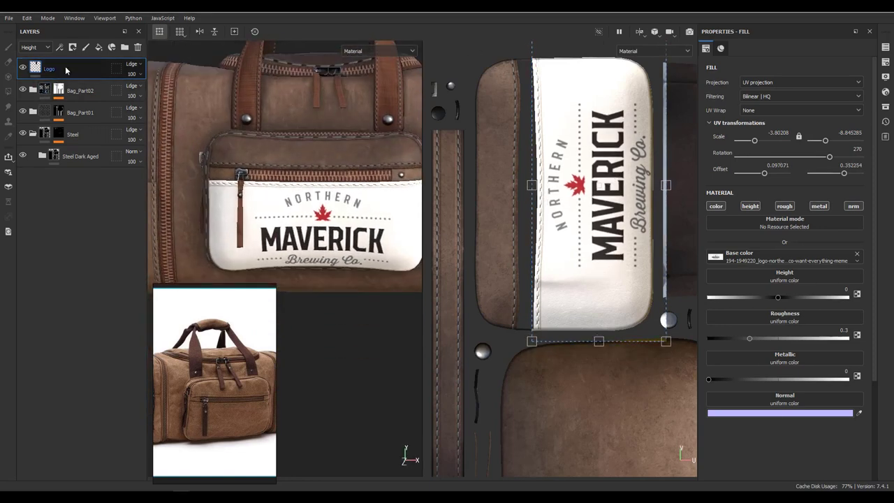
- Add an anchor point, a black mask and a mask fill to the Logo layer
{"action": "right_click", "coordinate": [43, 68]}
{"action": "left_click", "coordinate": [72, 479]}
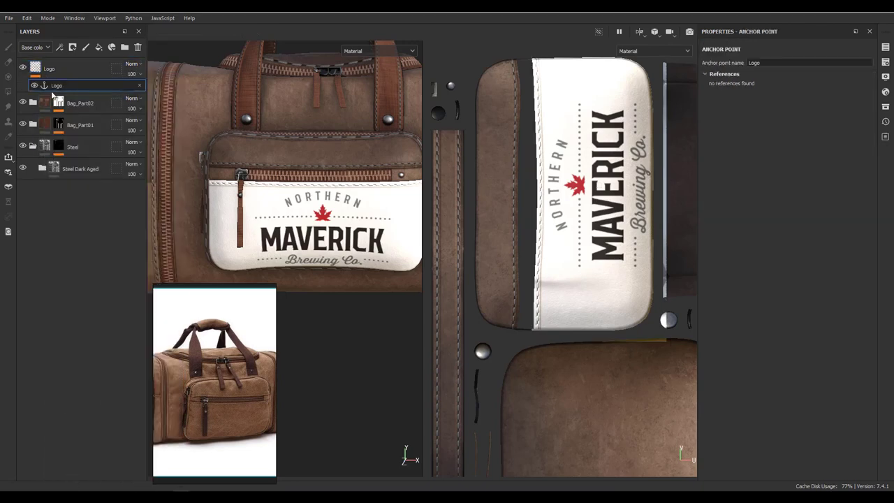
{"action": "right_click", "coordinate": [47, 70]}
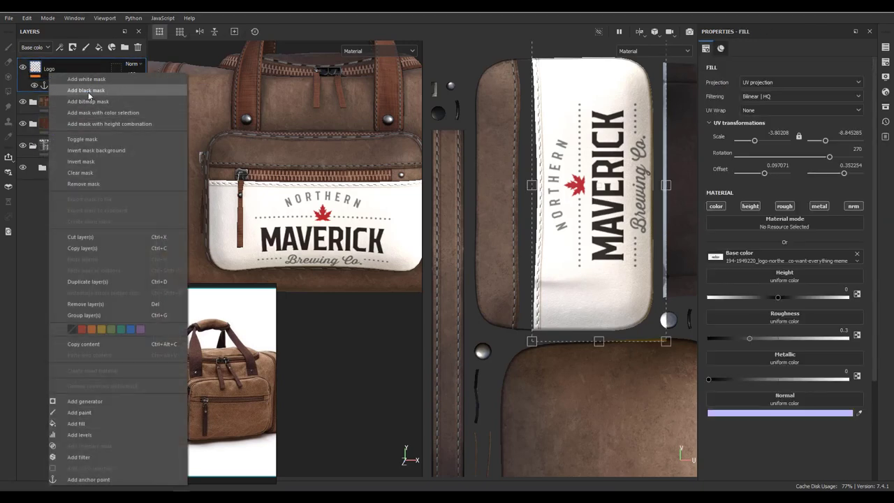
{"action": "left_click", "coordinate": [86, 90]}
{"action": "right_click", "coordinate": [49, 67]}
{"action": "left_click", "coordinate": [76, 386]}
- Source the mask fill from the Logo anchor point, adjust its Levels, and duplicate the layer
{"action": "left_click", "coordinate": [784, 208]}
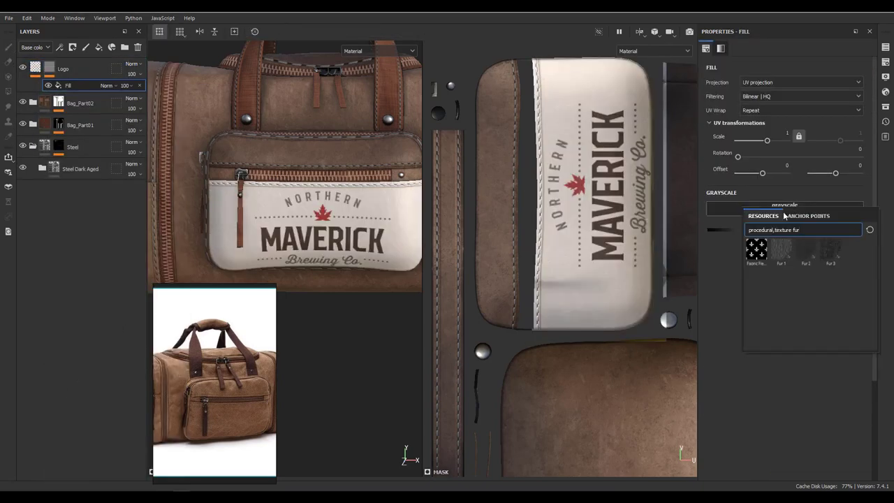
{"action": "left_click", "coordinate": [821, 214]}
{"action": "left_click", "coordinate": [769, 239]}
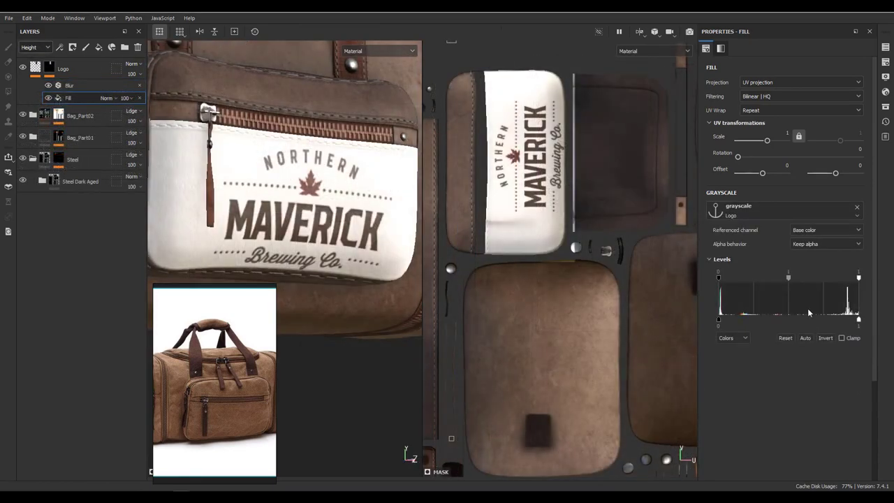
{"action": "left_click_drag", "start_coordinate": [858, 278], "coordinate": [841, 279]}
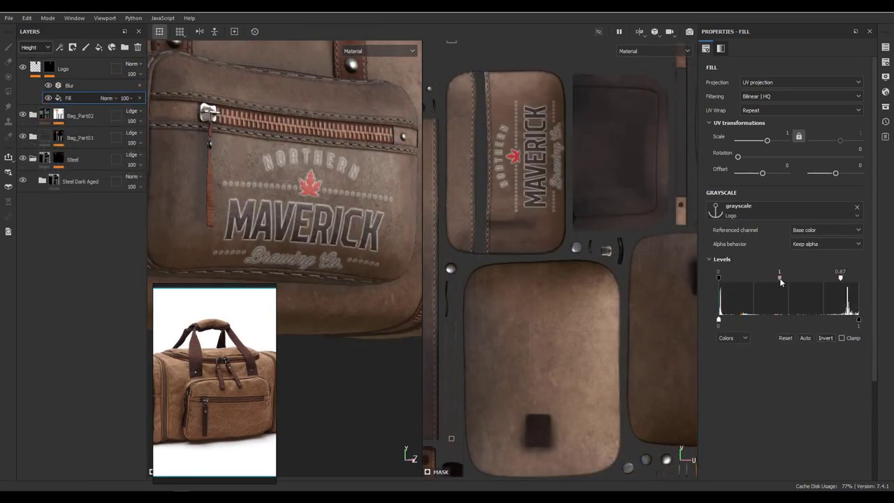
{"action": "left_click_drag", "start_coordinate": [781, 279], "coordinate": [820, 279]}
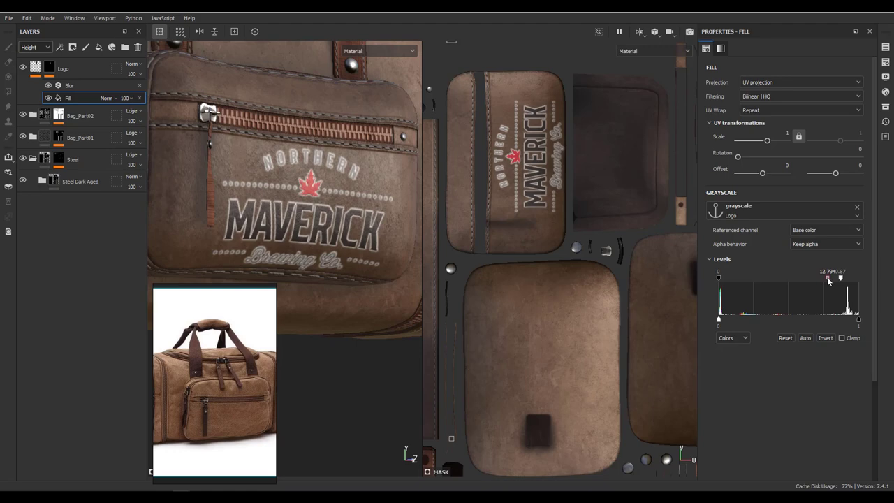
{"action": "left_click", "coordinate": [69, 70]}
{"action": "key", "text": "ctrl+d"}
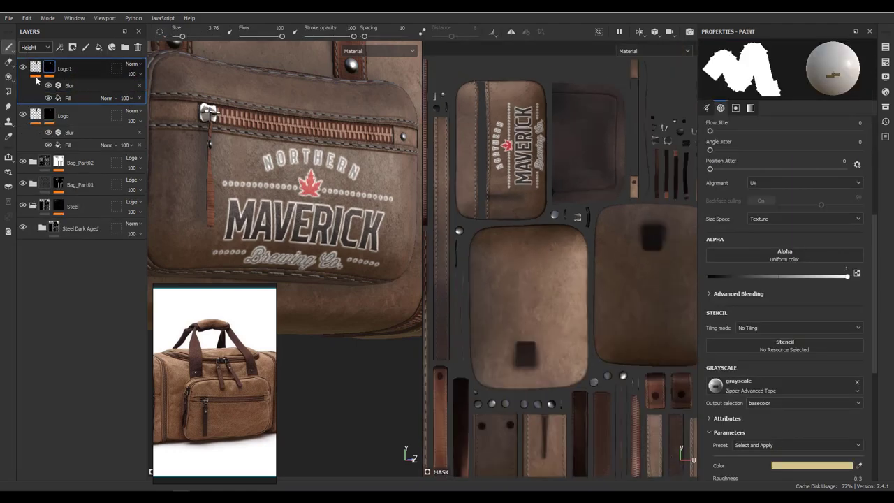
- Move and shrink the first logo copy onto a side panel
{"action": "mouse_move", "coordinate": [566, 160]}
{"action": "left_mouse_down"}
{"action": "mouse_move", "coordinate": [524, 275]}
{"action": "mouse_move", "coordinate": [530, 262]}
{"action": "left_mouse_up"}
{"action": "scroll", "coordinate": [527, 268], "scroll_direction": "up", "scroll_amount": 1}
{"action": "left_click_drag", "start_coordinate": [315, 209], "coordinate": [266, 217], "text": "alt"}
{"action": "scroll", "coordinate": [171, 165], "scroll_direction": "down", "scroll_amount": 2}
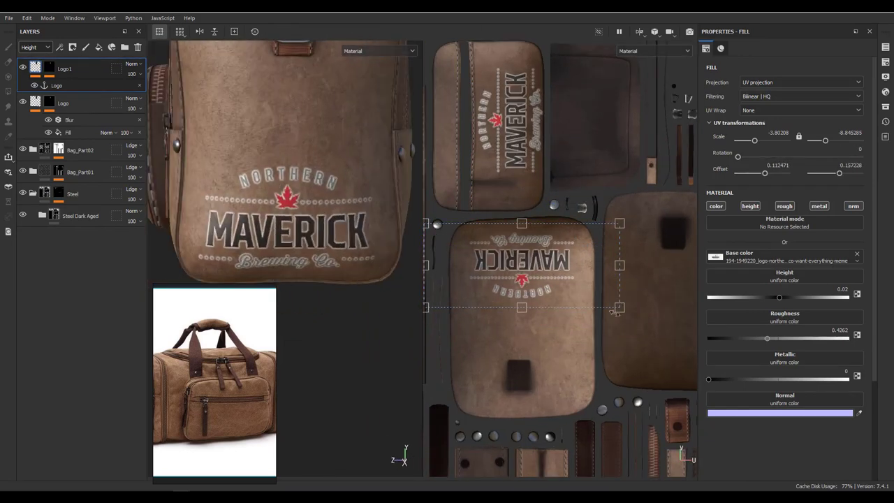
{"action": "left_click_drag", "start_coordinate": [521, 266], "coordinate": [524, 263]}
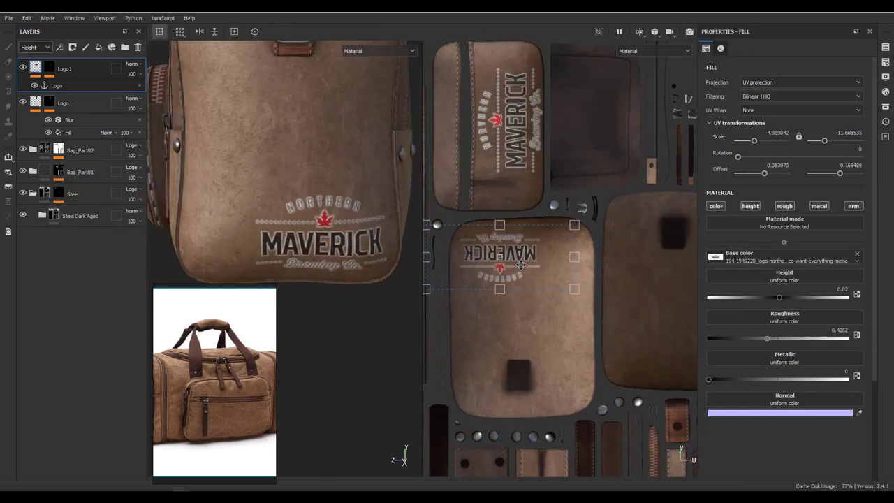
{"action": "mouse_move", "coordinate": [377, 209]}
{"action": "left_mouse_down", "text": "alt"}
{"action": "mouse_move", "coordinate": [305, 210]}
{"action": "mouse_move", "coordinate": [75, 63]}
{"action": "left_mouse_up", "text": "alt"}
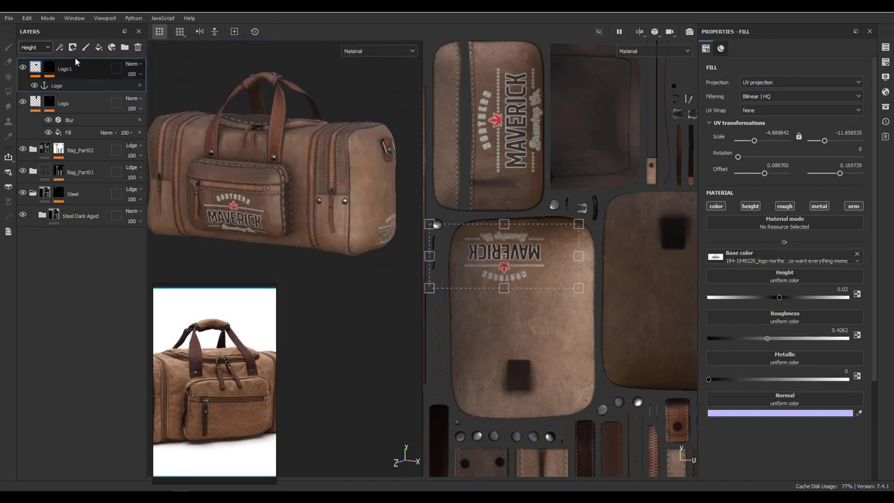
- Duplicate the logo again and place it on the opposite side panel
{"action": "key", "text": "ctrl+d"}
{"action": "scroll", "coordinate": [558, 266], "scroll_direction": "down", "scroll_amount": 1}
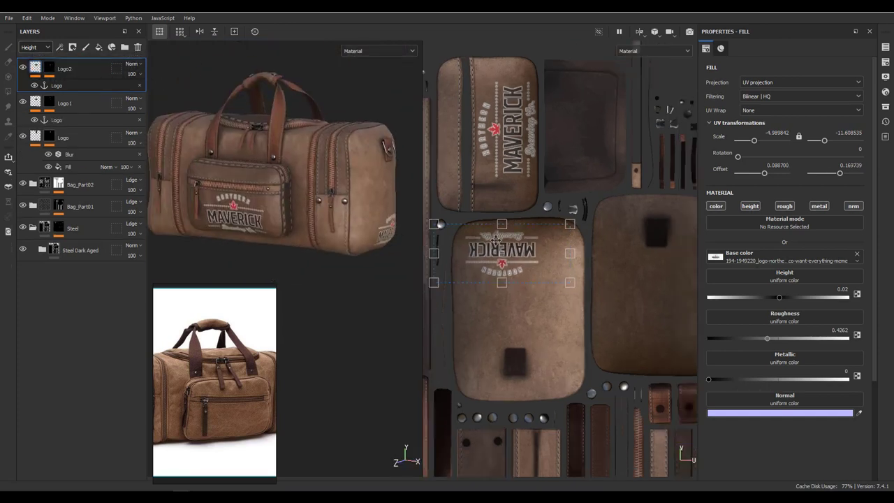
{"action": "mouse_move", "coordinate": [502, 250]}
{"action": "left_mouse_down"}
{"action": "mouse_move", "coordinate": [615, 307]}
{"action": "mouse_move", "coordinate": [583, 349]}
{"action": "left_mouse_up"}
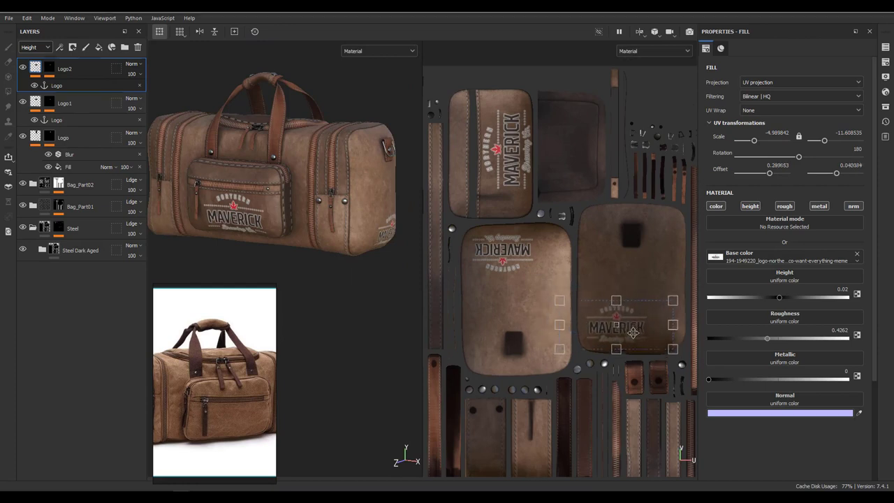
{"action": "left_click_drag", "start_coordinate": [251, 231], "coordinate": [335, 235], "text": "alt"}
{"action": "left_click_drag", "start_coordinate": [617, 315], "coordinate": [662, 333]}
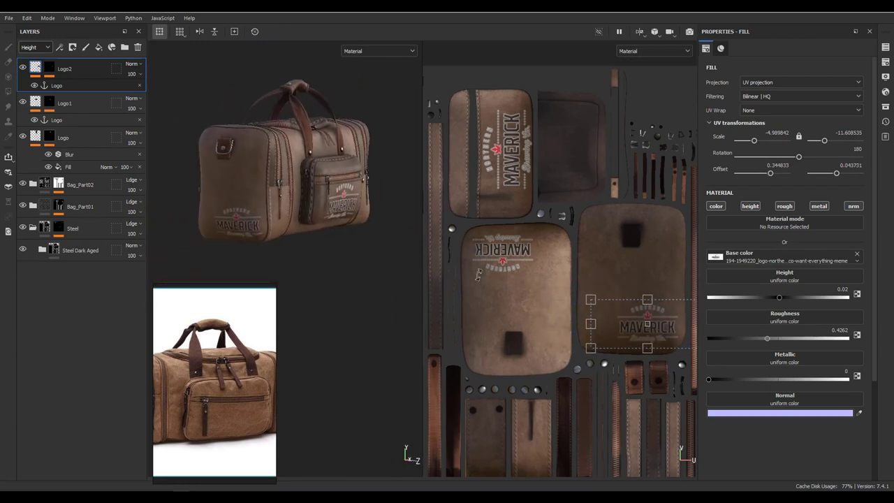
{"action": "left_click_drag", "start_coordinate": [662, 330], "coordinate": [651, 340]}
- Orbit the bag and zoom in the 3D-only view to review the logos
{"action": "left_click_drag", "start_coordinate": [279, 209], "coordinate": [335, 209], "text": "alt"}
{"action": "left_click_drag", "start_coordinate": [279, 205], "coordinate": [328, 205], "text": "alt"}
{"action": "key", "text": "F2"}
{"action": "mouse_move", "coordinate": [351, 206]}
{"action": "right_mouse_down", "text": "alt"}
{"action": "mouse_move", "coordinate": [391, 231]}
{"action": "mouse_move", "coordinate": [483, 258]}
{"action": "mouse_move", "coordinate": [435, 266]}
{"action": "right_mouse_up", "text": "alt"}
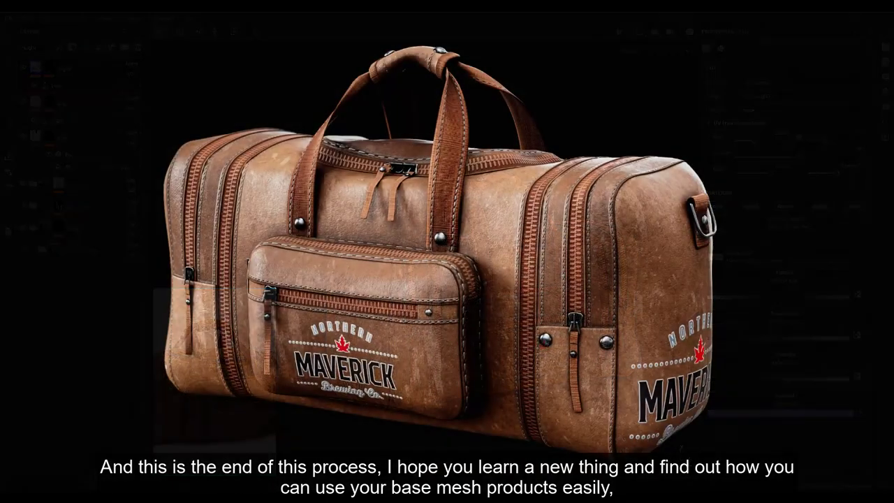